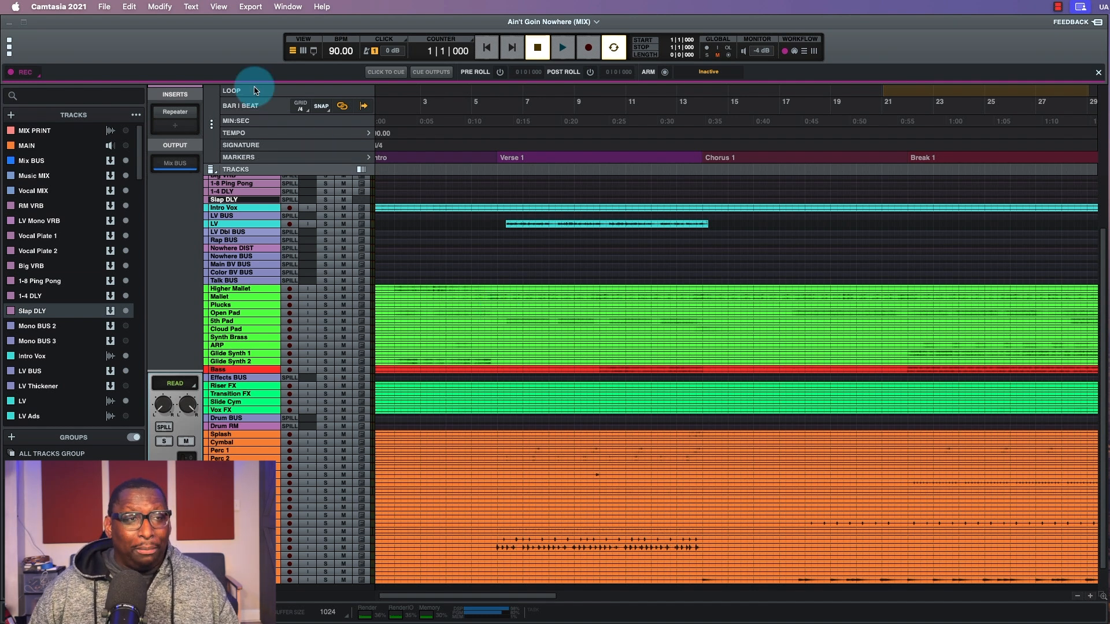
Step: Show the mixer and look at the automation modes available for the Big VRB channel
left_click(225, 58)
key("super+equal")
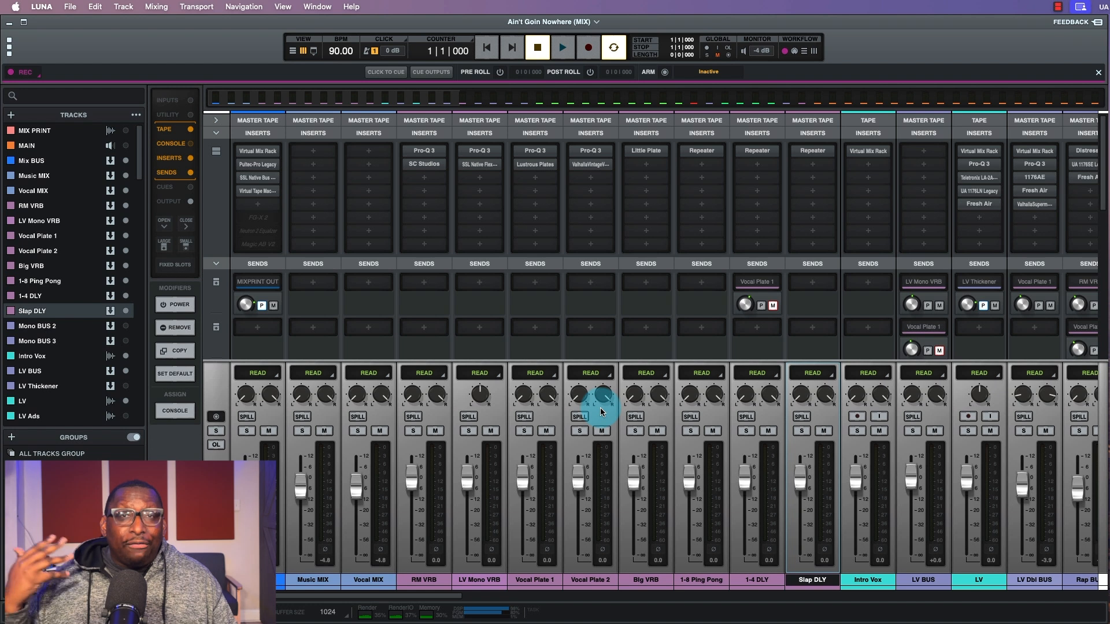
scroll(600, 408, "down", 2)
scroll(569, 349, "up", 2)
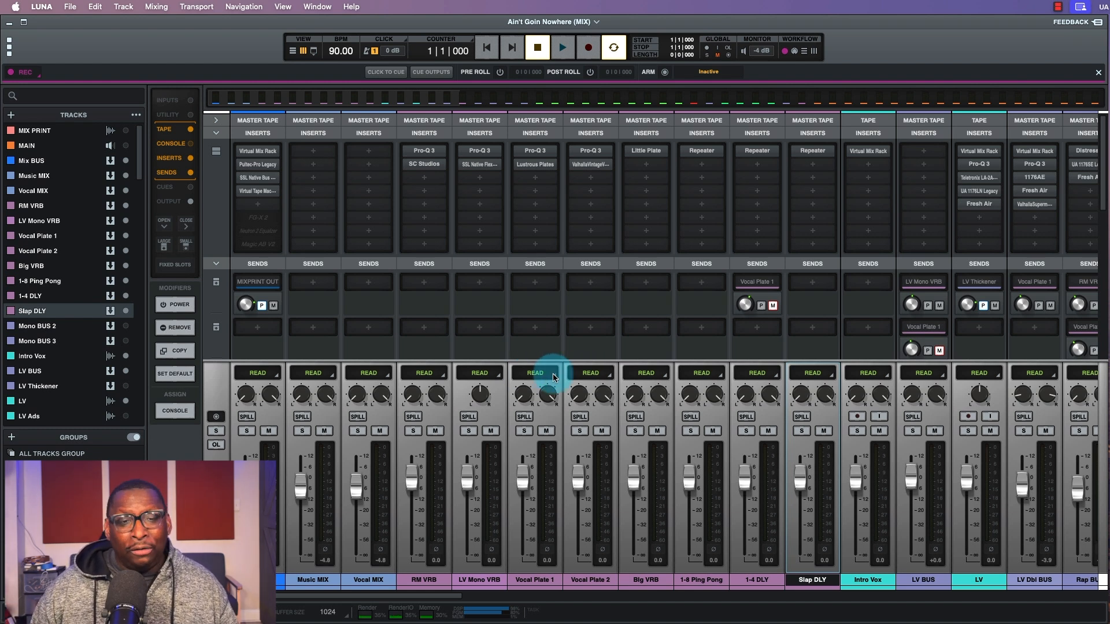
left_click(637, 376)
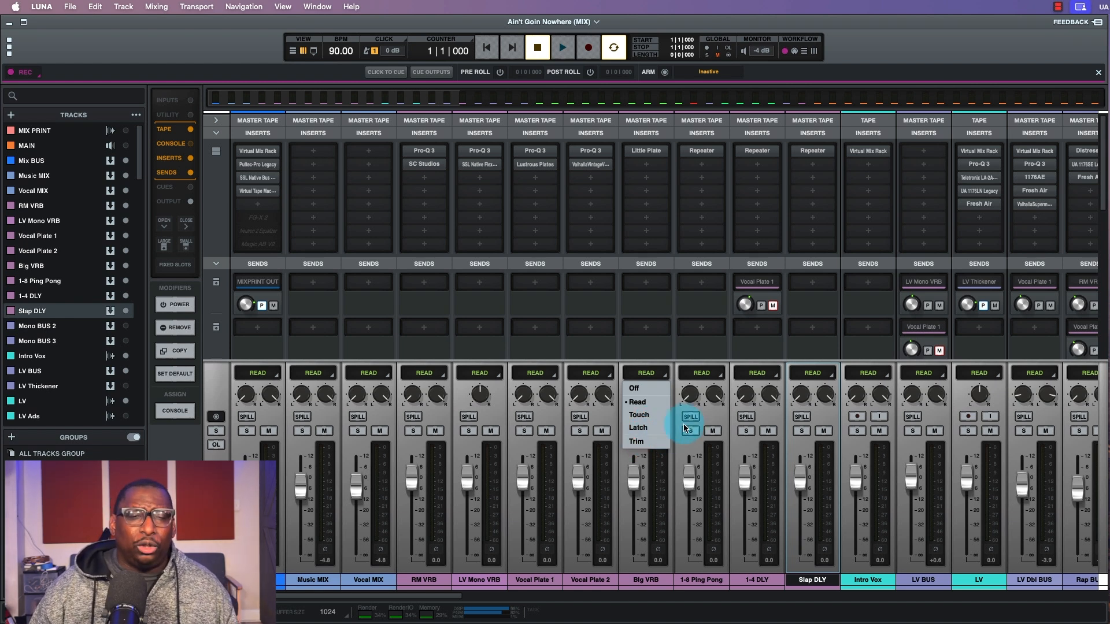
left_click(720, 412)
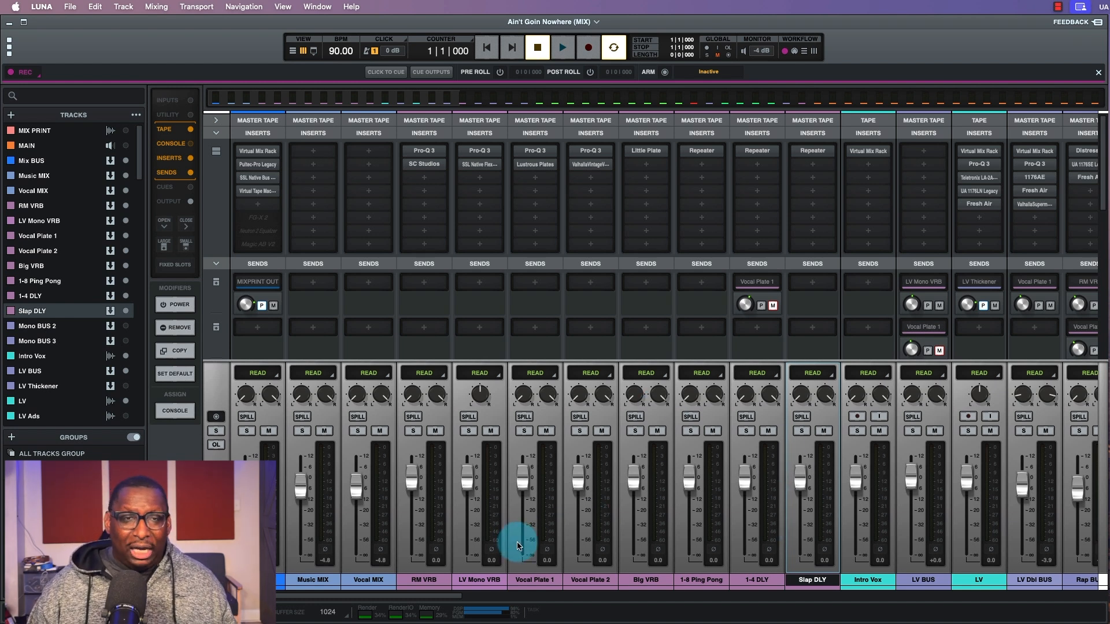
Step: Return to the timeline and show the hidden Nowhere 1 to 3 tracks and all Top, Mid, Spec and Bot vocal tracks
key("super+equal")
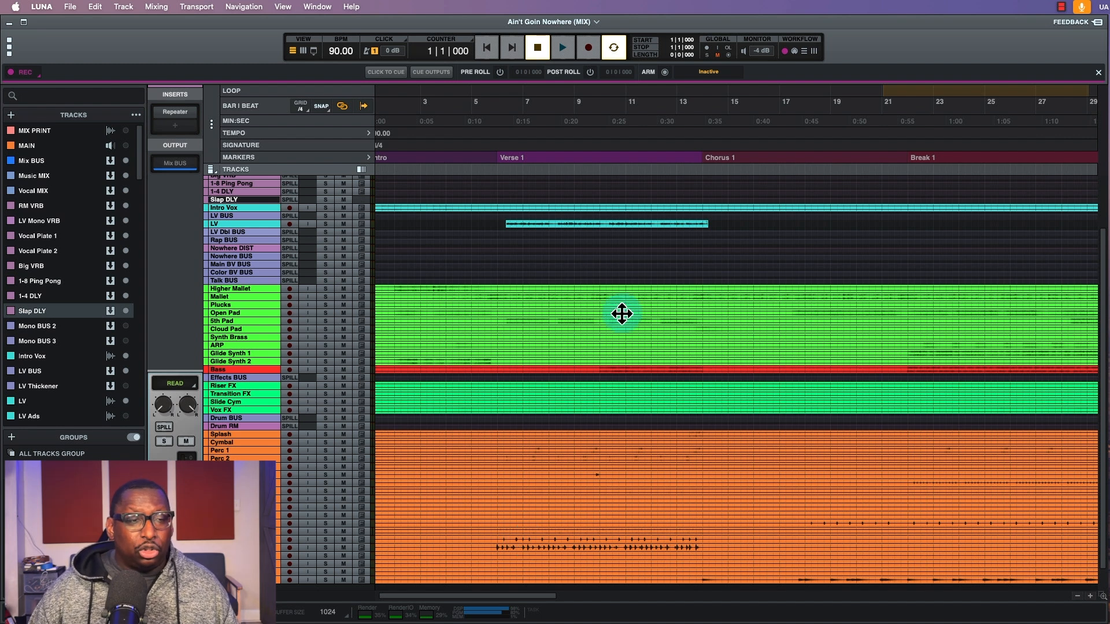
scroll(104, 271, "down", 10)
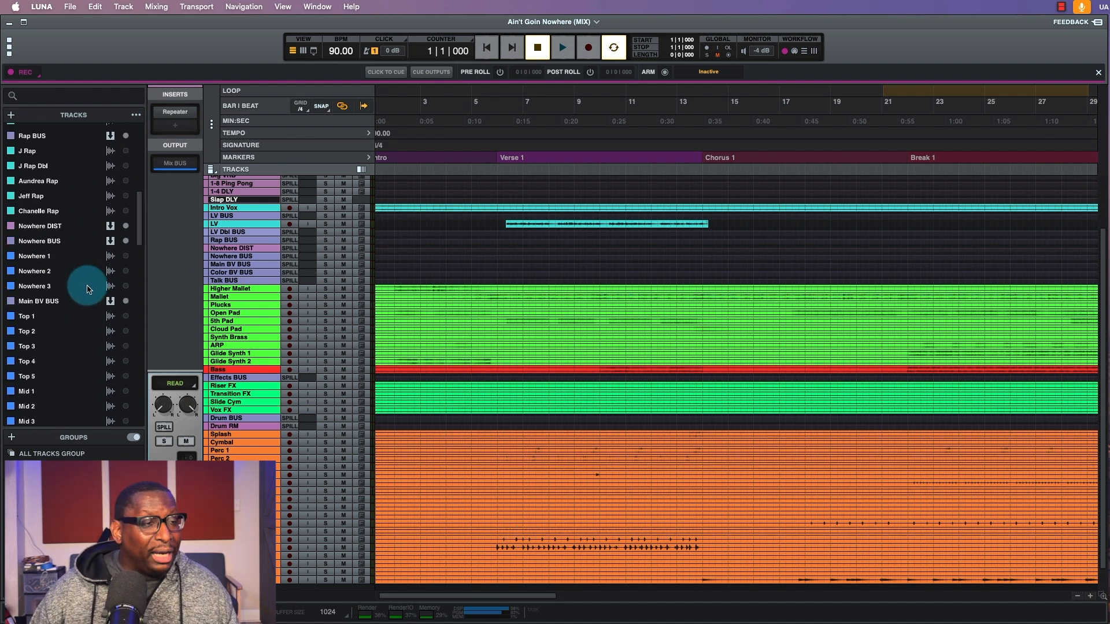
left_click_drag(125, 251, 125, 280)
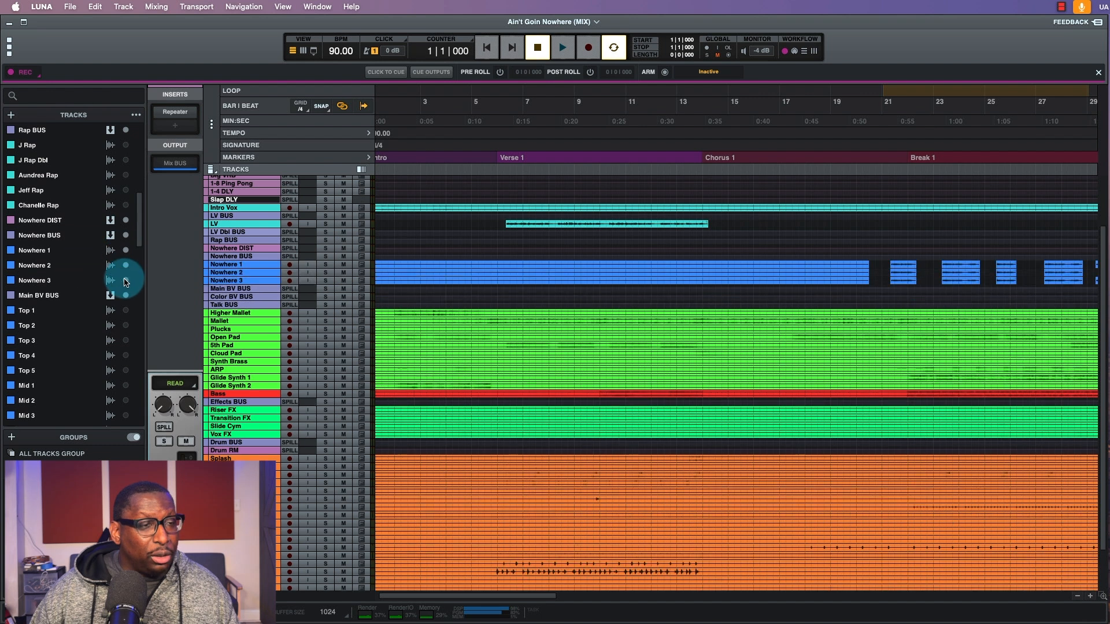
left_click(126, 312)
Step: Show the hidden LV Harm tracks and the Talk 1 track in the timeline
scroll(106, 334, "down", 10)
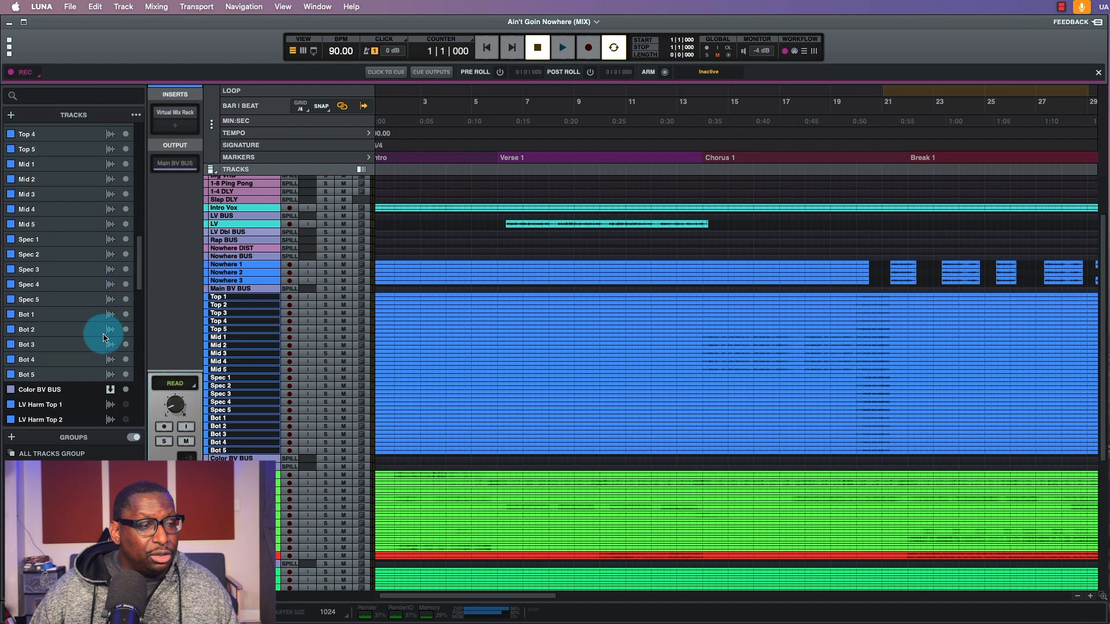
scroll(136, 168, "down", 2)
left_click(125, 162)
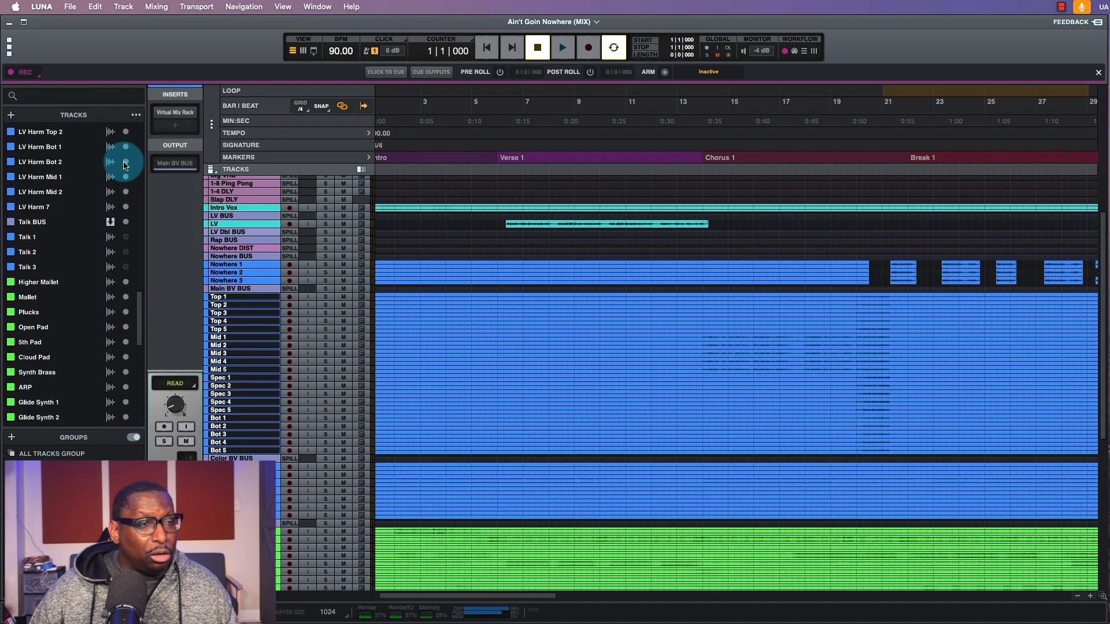
left_click(126, 237)
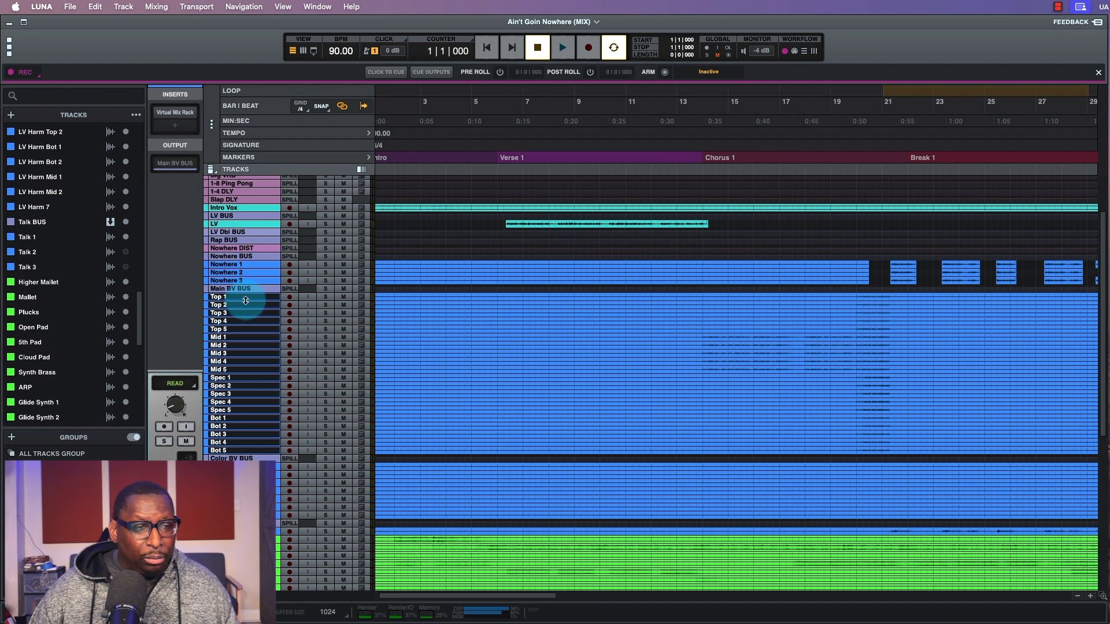
Step: Increase the row height of the selected Top, Mid, Spec and Bot tracks around Chorus 1
scroll(697, 352, "right", 3)
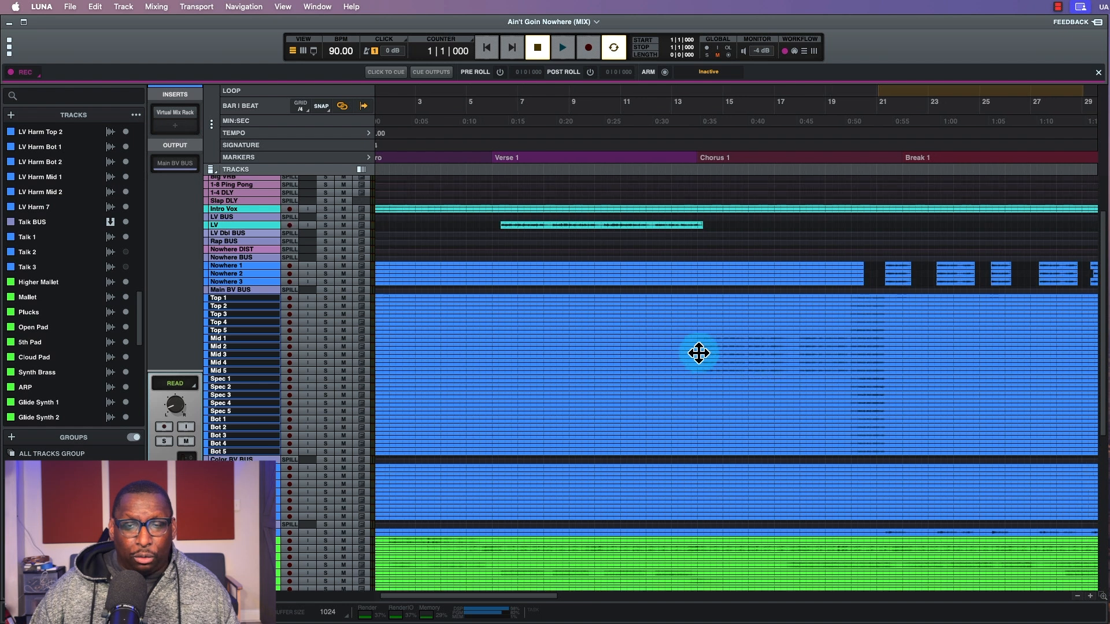
scroll(616, 348, "right", 1)
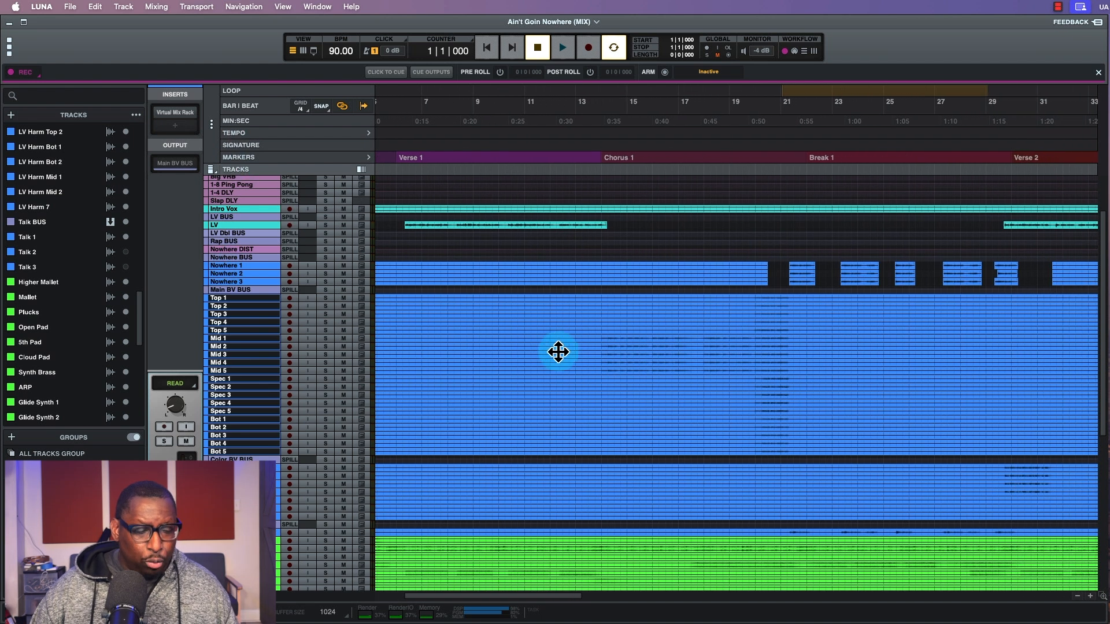
scroll(569, 373, "up", 3)
scroll(571, 372, "down", 2)
scroll(570, 372, "down", 3)
scroll(570, 370, "down", 3)
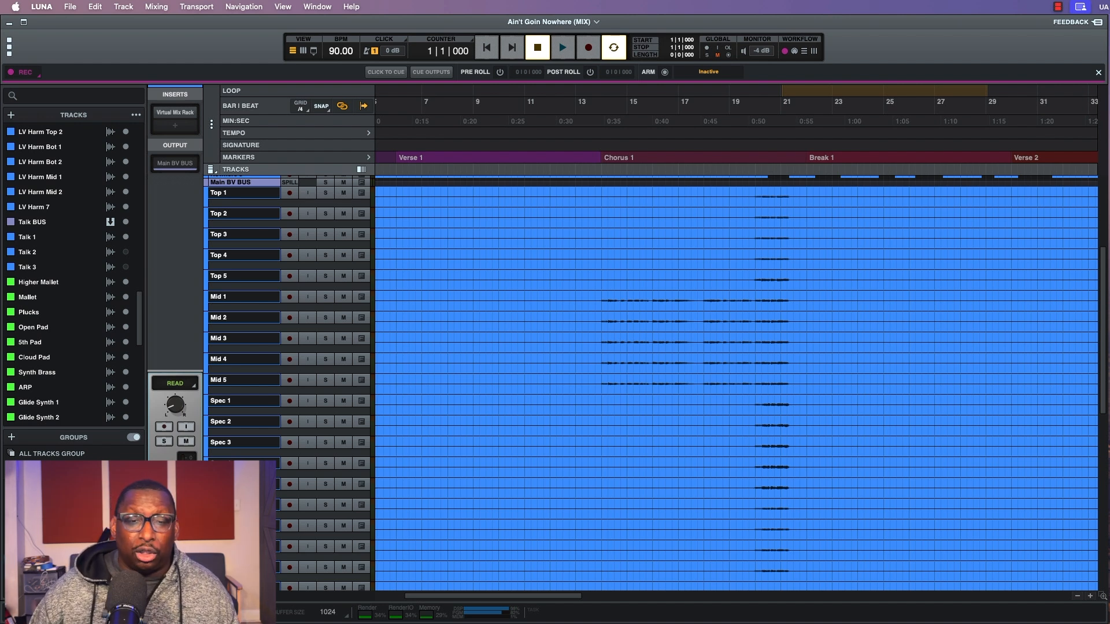
scroll(493, 513, "up", 2)
scroll(494, 513, "down", 2)
key("ctrl+Up")
key("ctrl+Up")
key("ctrl+Up")
scroll(493, 513, "down", 4)
scroll(494, 513, "up", 2)
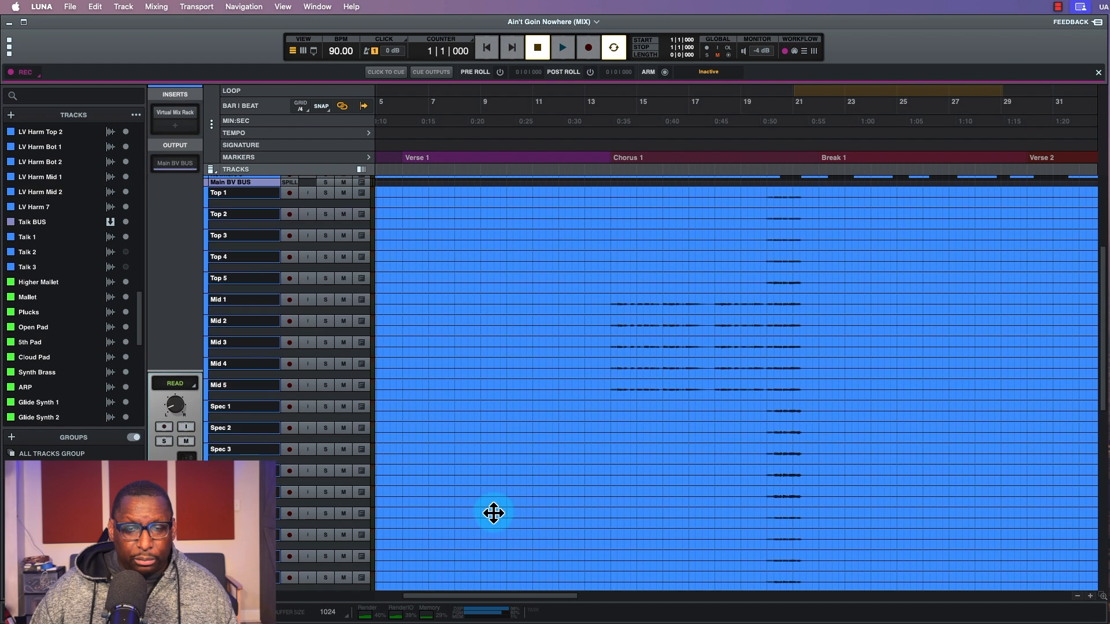
scroll(494, 512, "down", 2)
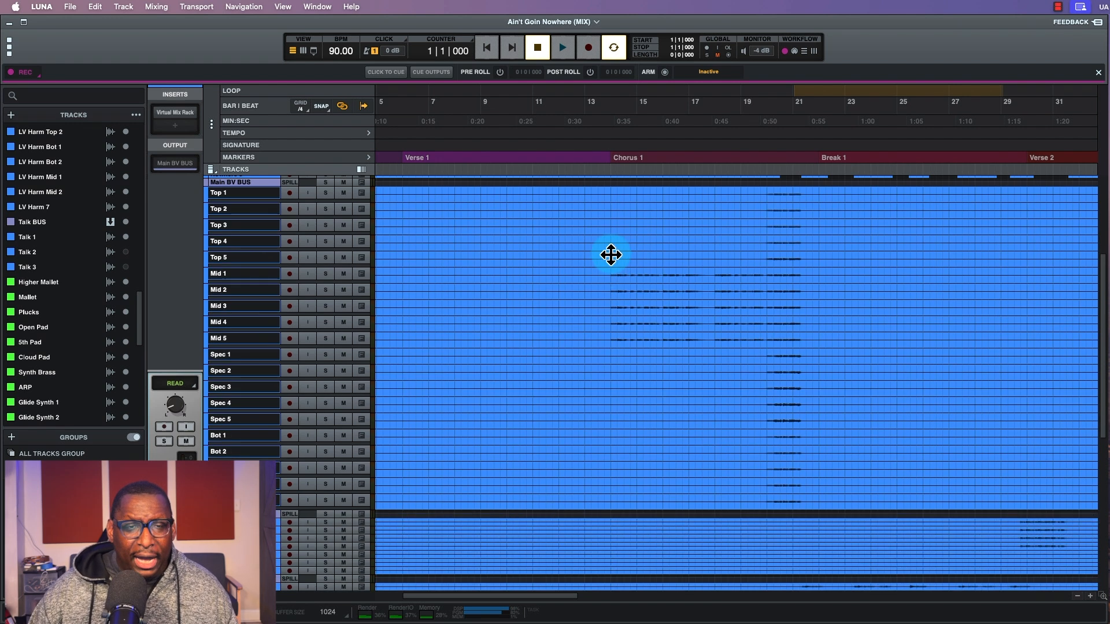
Step: Mark the start of Chorus 1 and a short range just before bar 20 on the backing vocal tracks for closer inspection
left_click(609, 274)
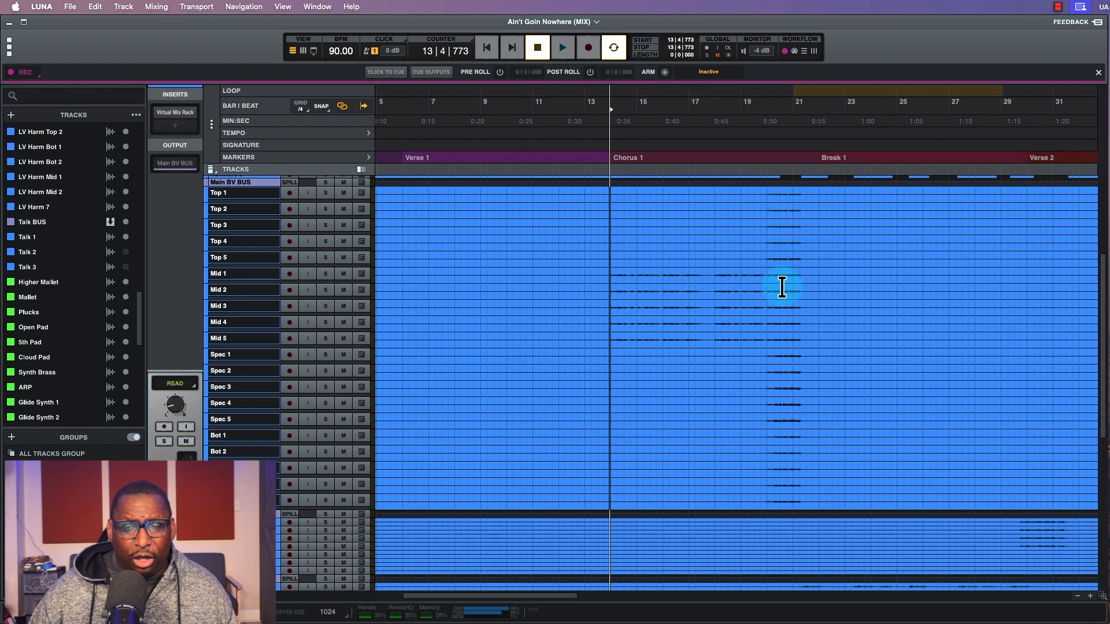
scroll(781, 287, "right", 1)
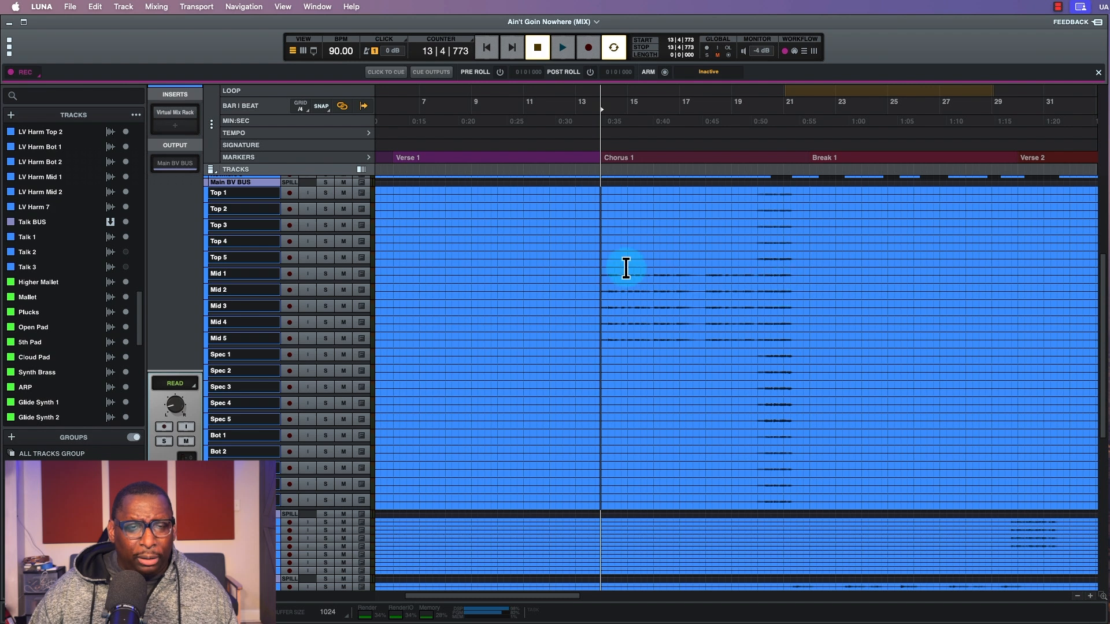
key("t")
scroll(643, 273, "right", 3)
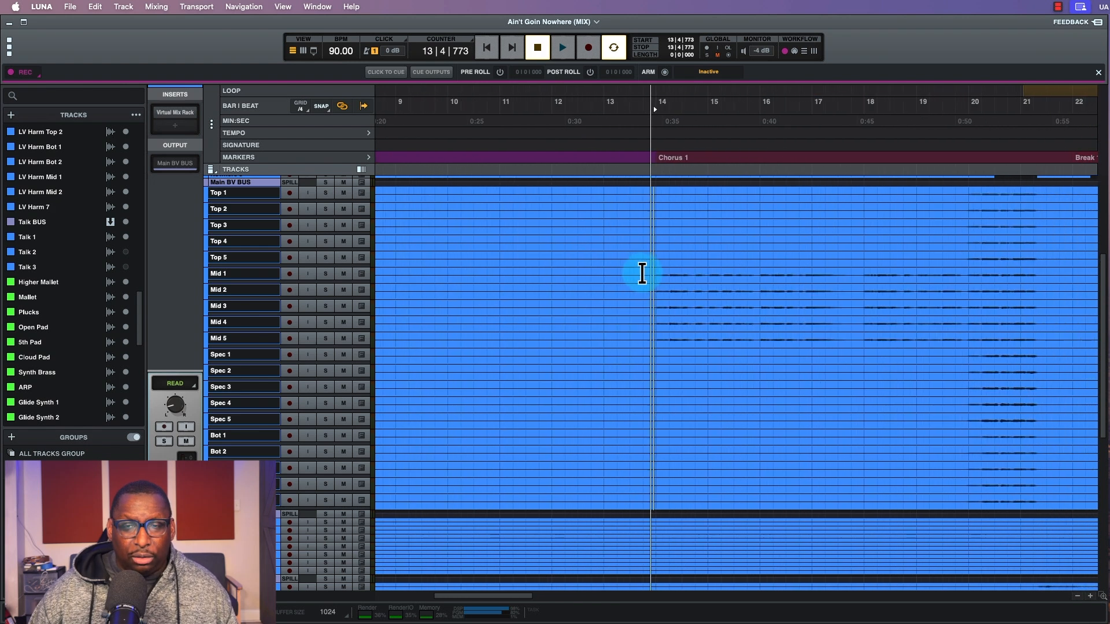
key("t")
scroll(642, 273, "right", 8)
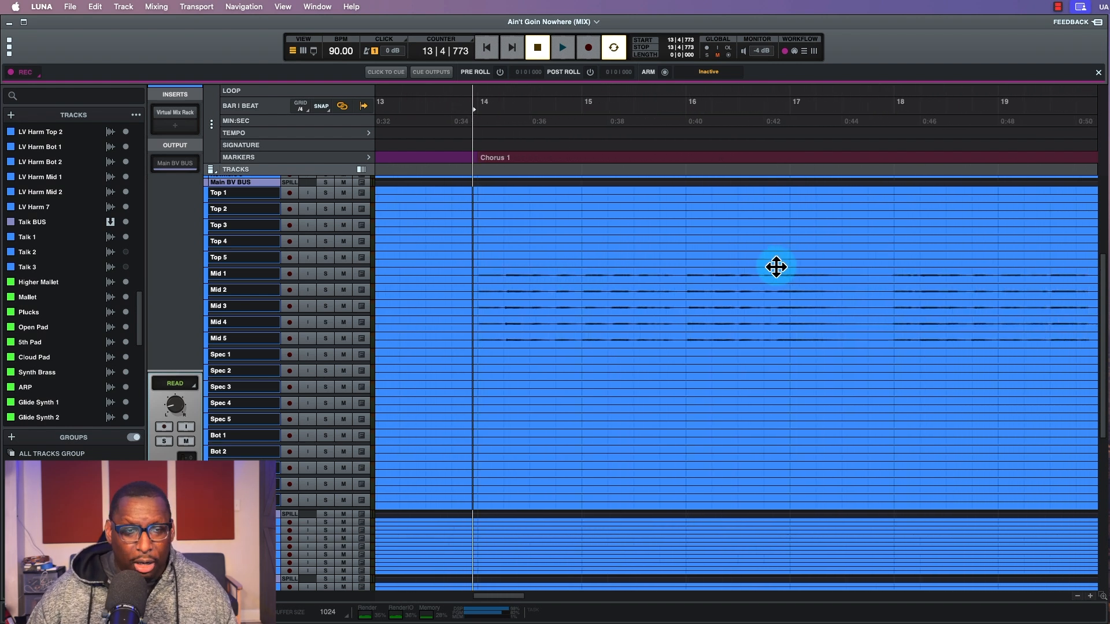
key("r")
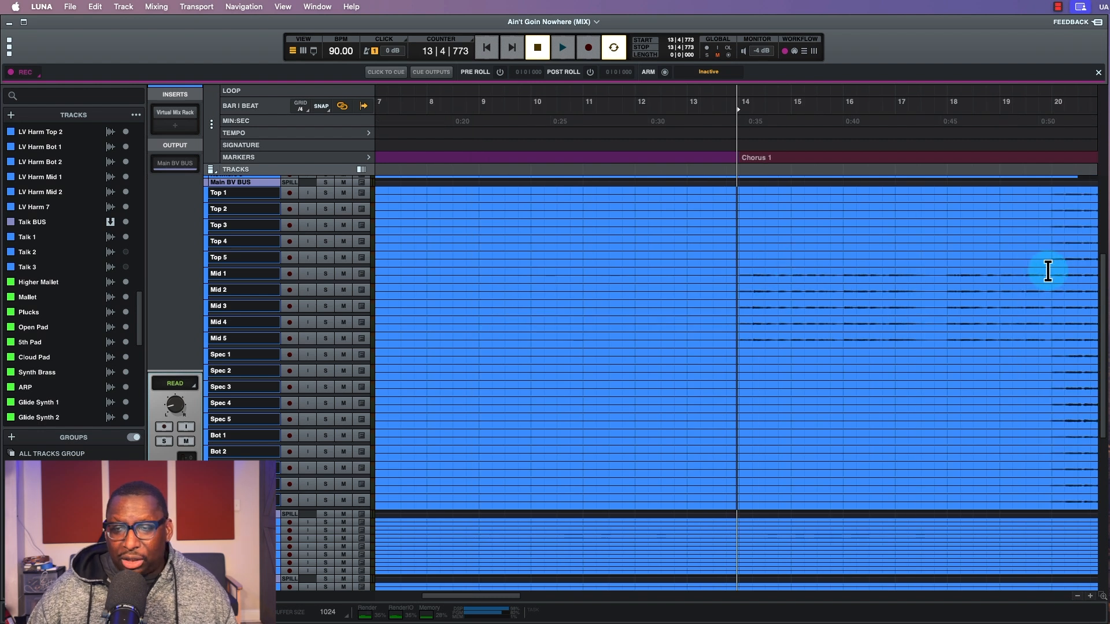
left_click_drag(1050, 272, 1043, 272)
key("t")
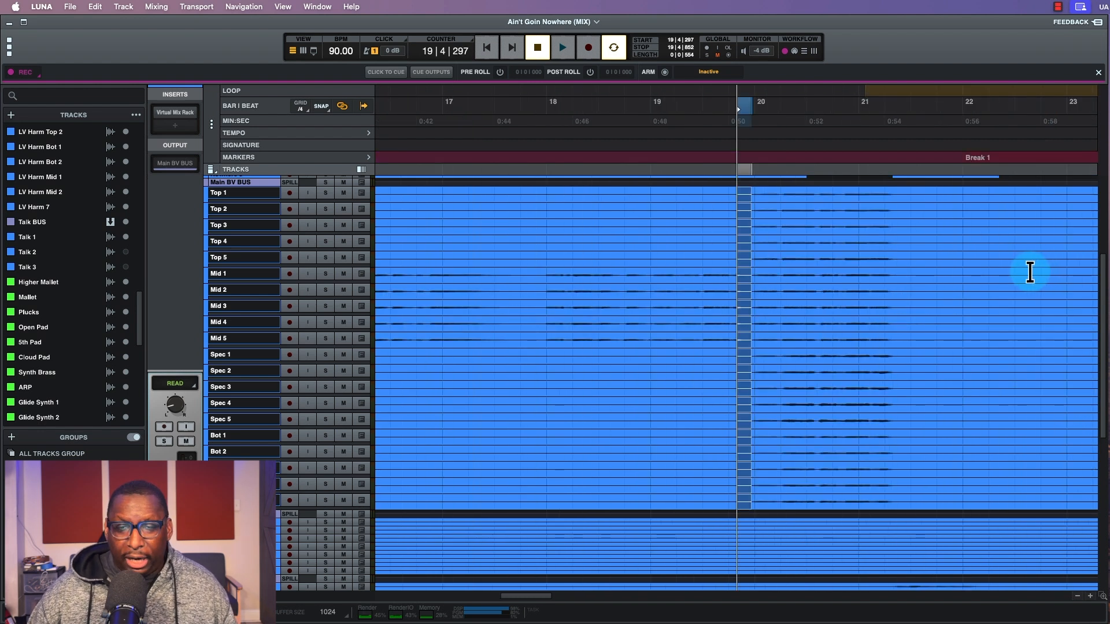
Step: Enlarge the backing vocal track rows and select their Chorus 1 range from about 13|4|560 to 19|4|638
key("ctrl+Up")
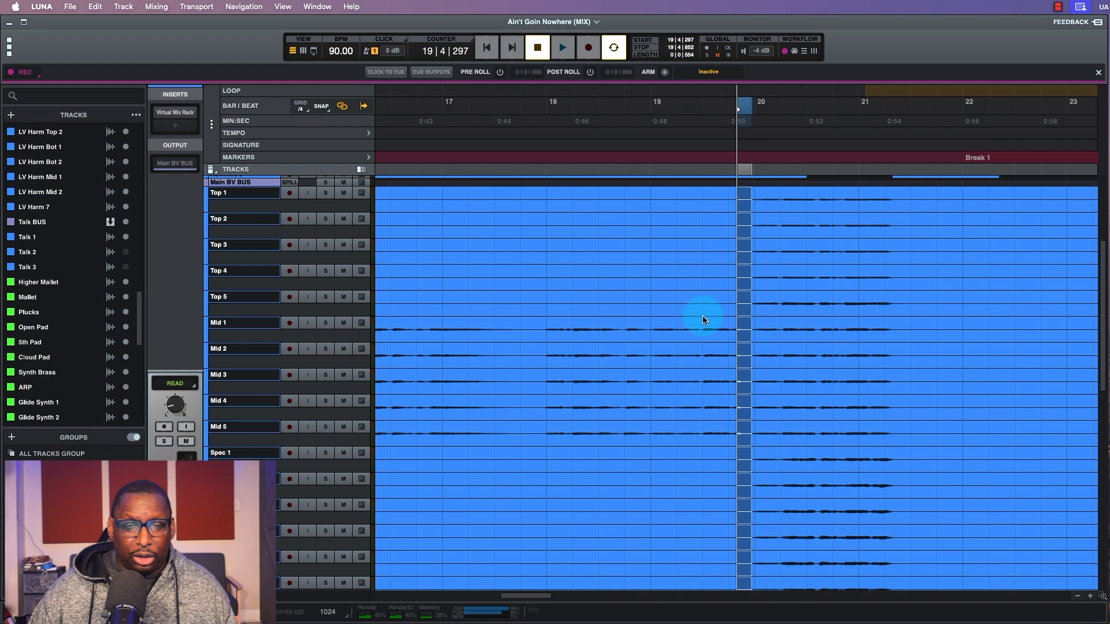
scroll(703, 317, "down", 1)
scroll(693, 316, "left", 5)
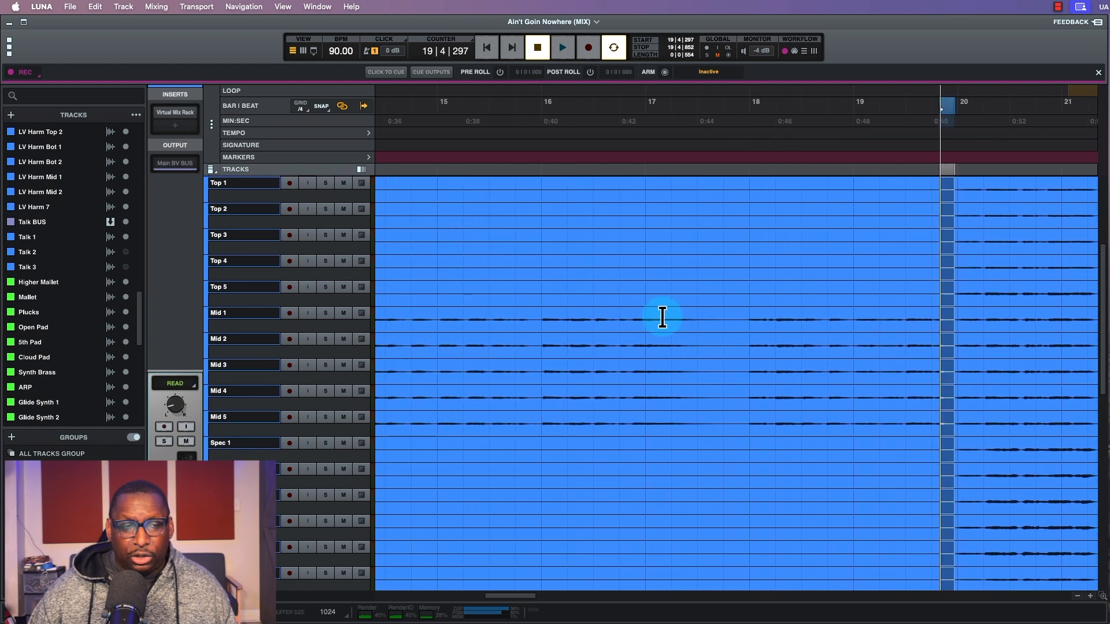
key("r")
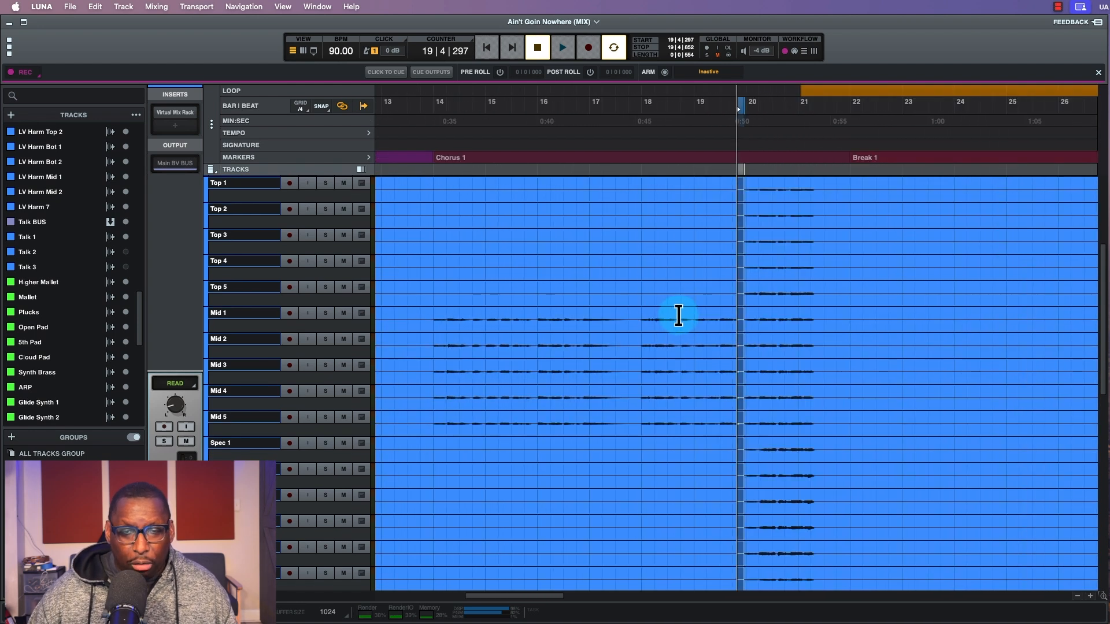
scroll(693, 316, "left", 2)
left_click(762, 317)
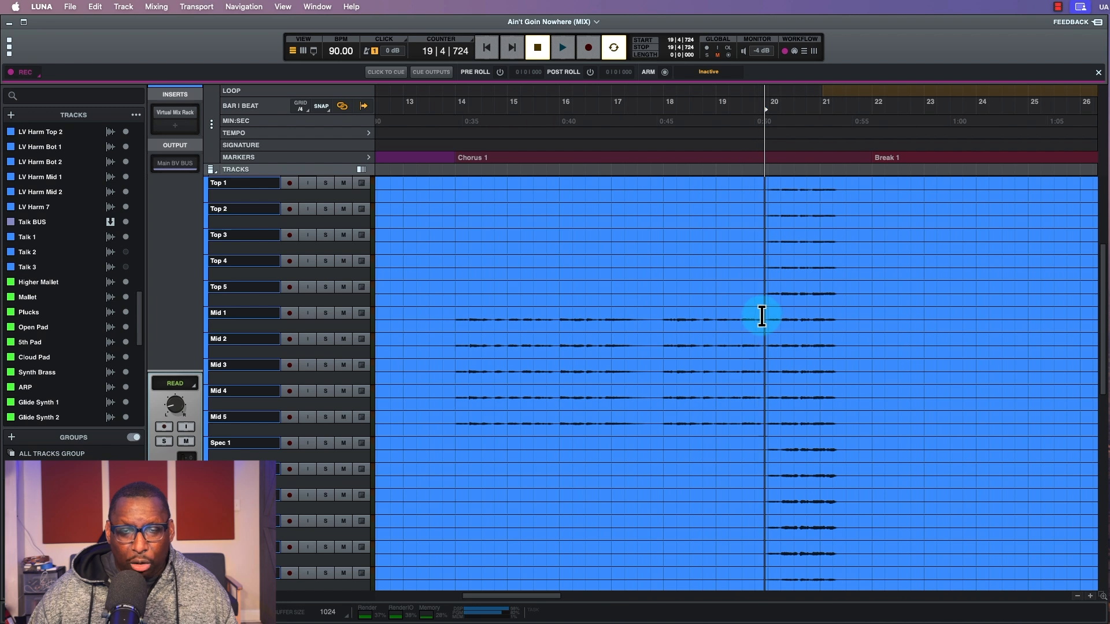
left_click_drag(761, 317, 450, 328)
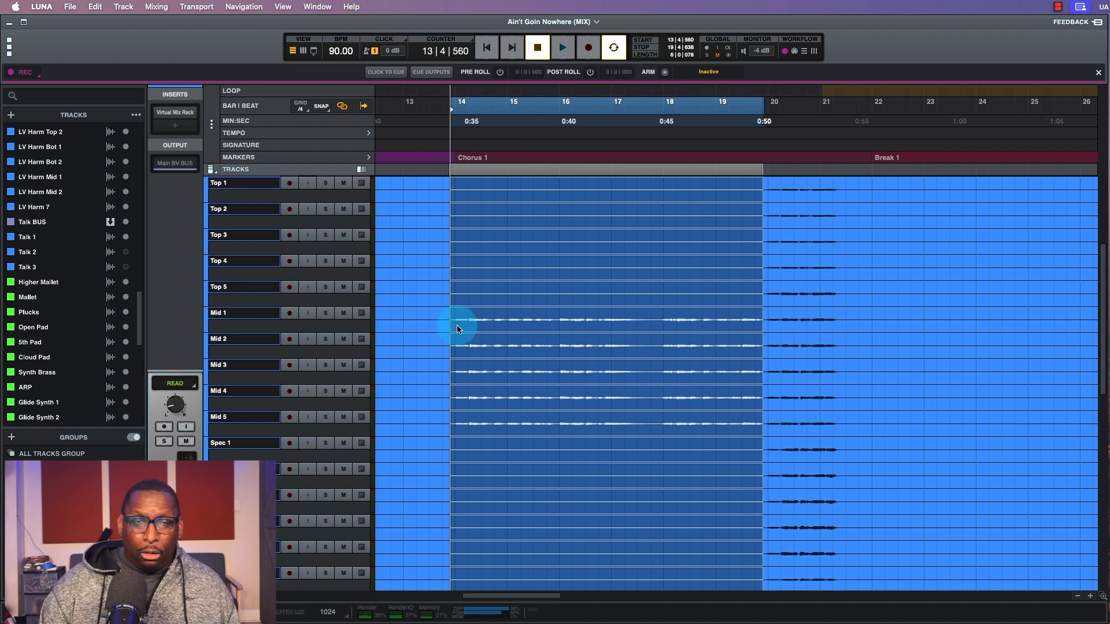
Step: Set the automation mode of all selected backing vocal channels to Off in the mixer
key("super+equal")
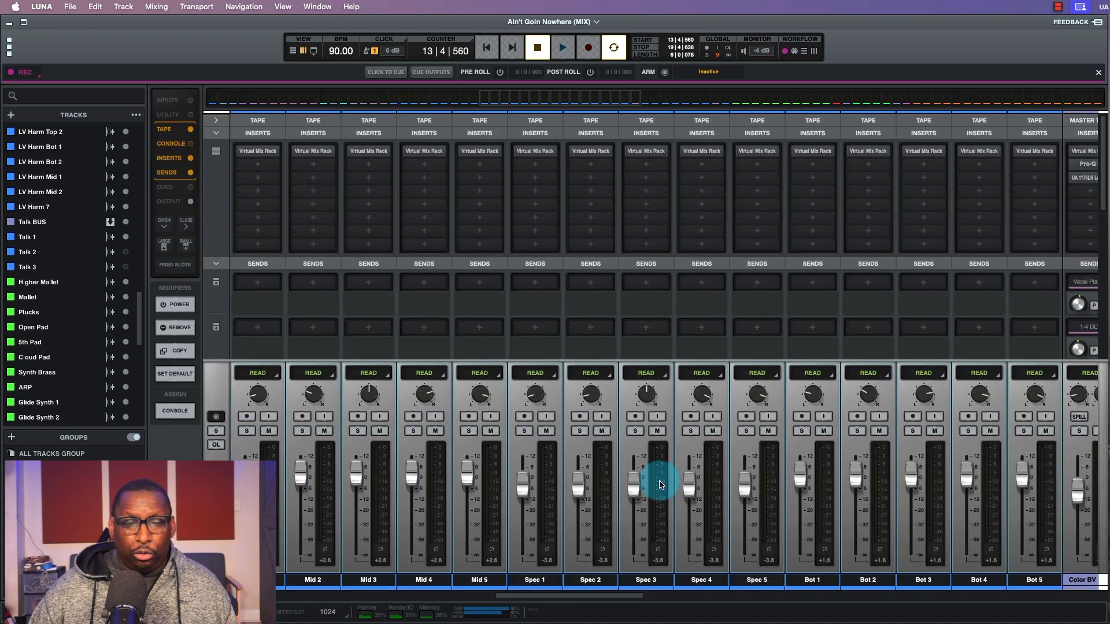
scroll(619, 520, "left", 5)
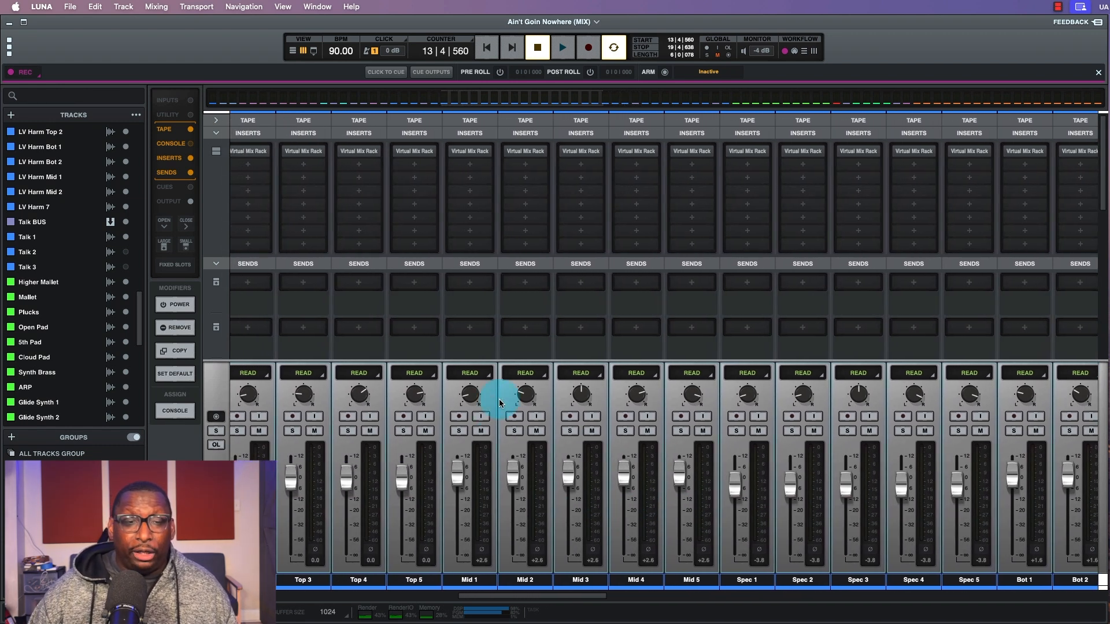
left_click(530, 375)
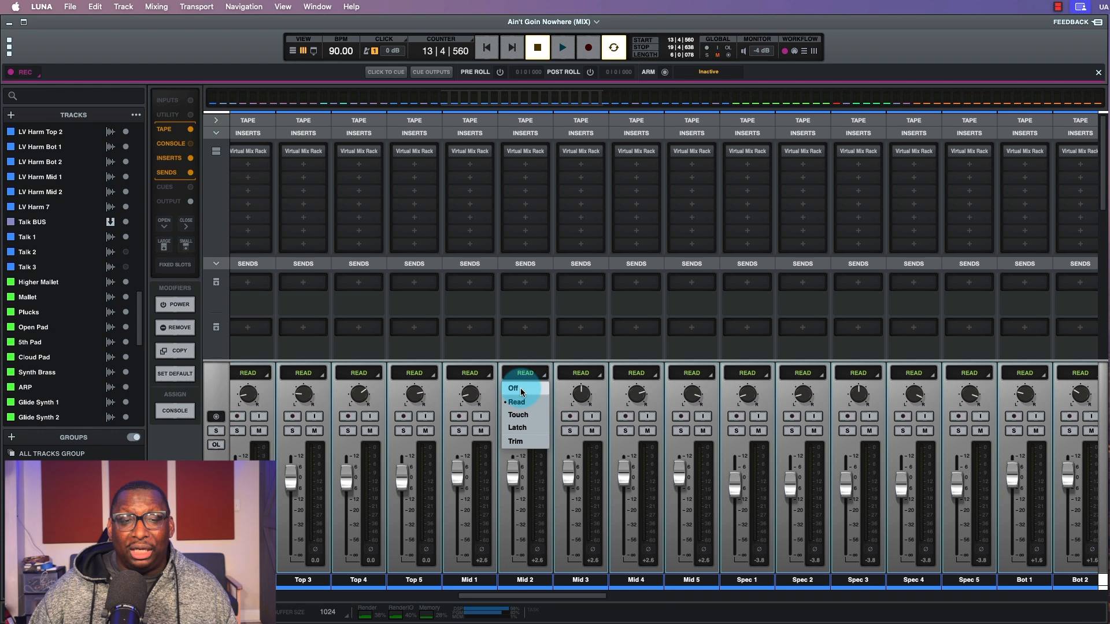
left_click(520, 389)
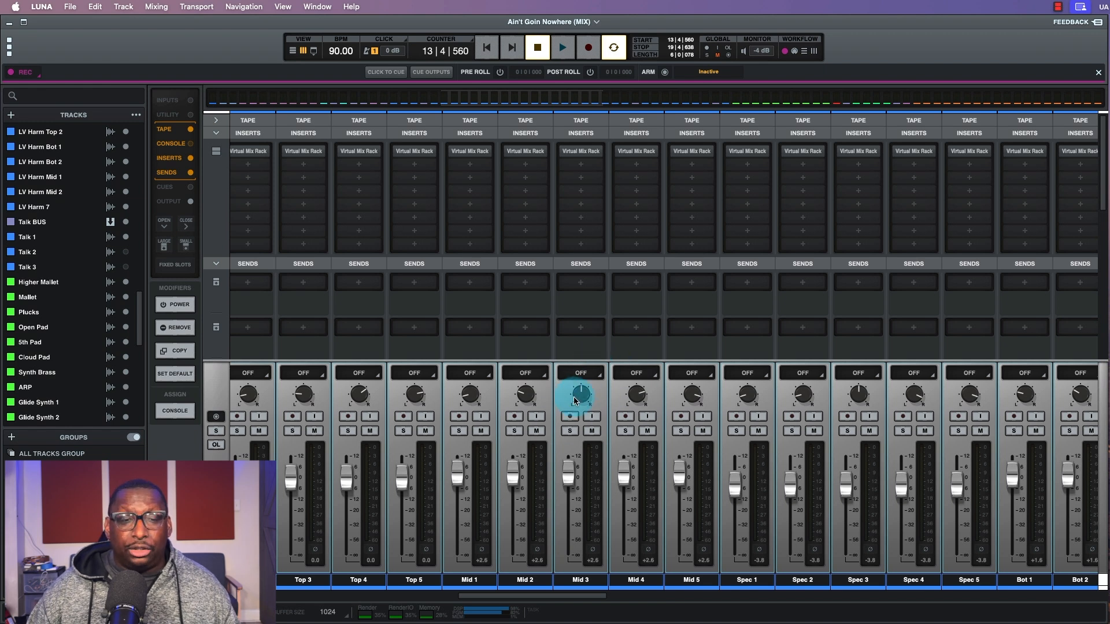
Step: Audition Chorus 1 with backing vocal automation Off, comparing the channel faders and the Main BV BUS level
key("space")
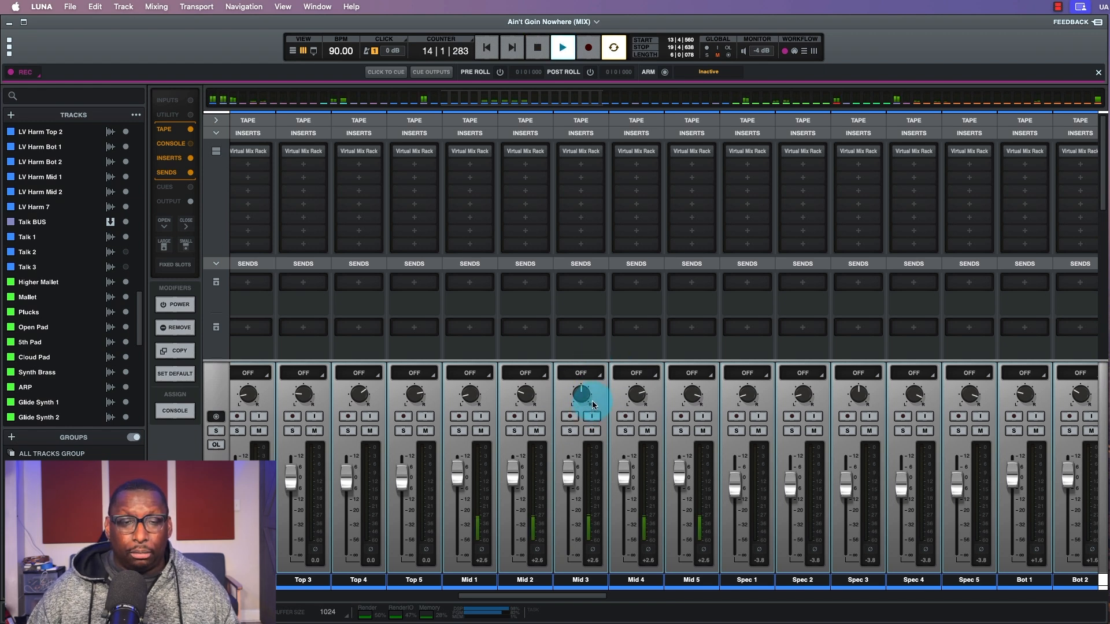
scroll(552, 492, "left", 5)
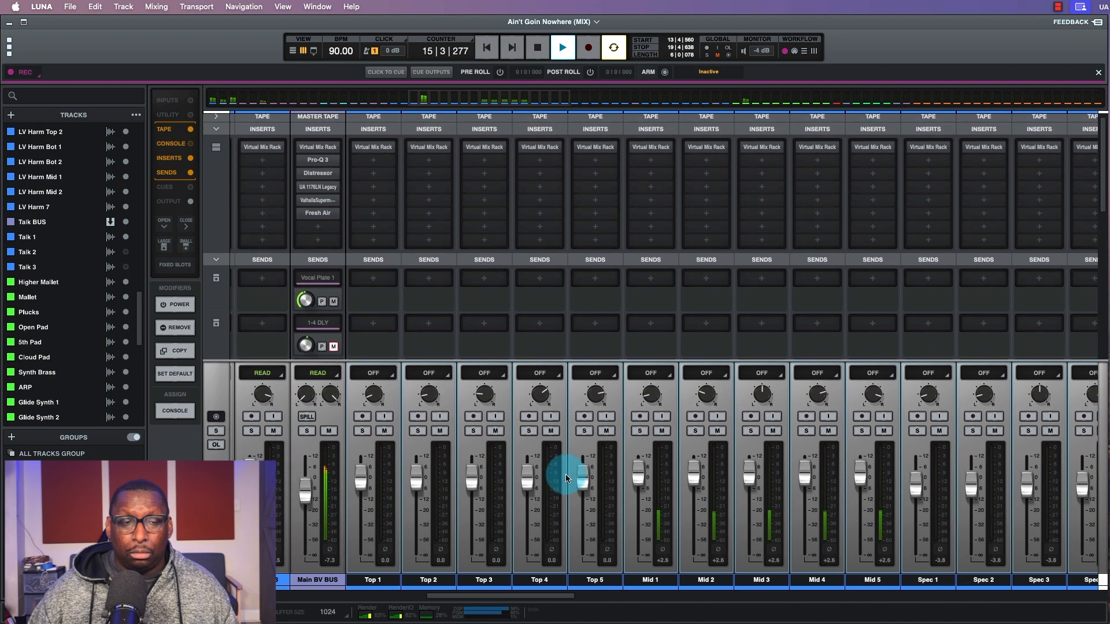
key("space")
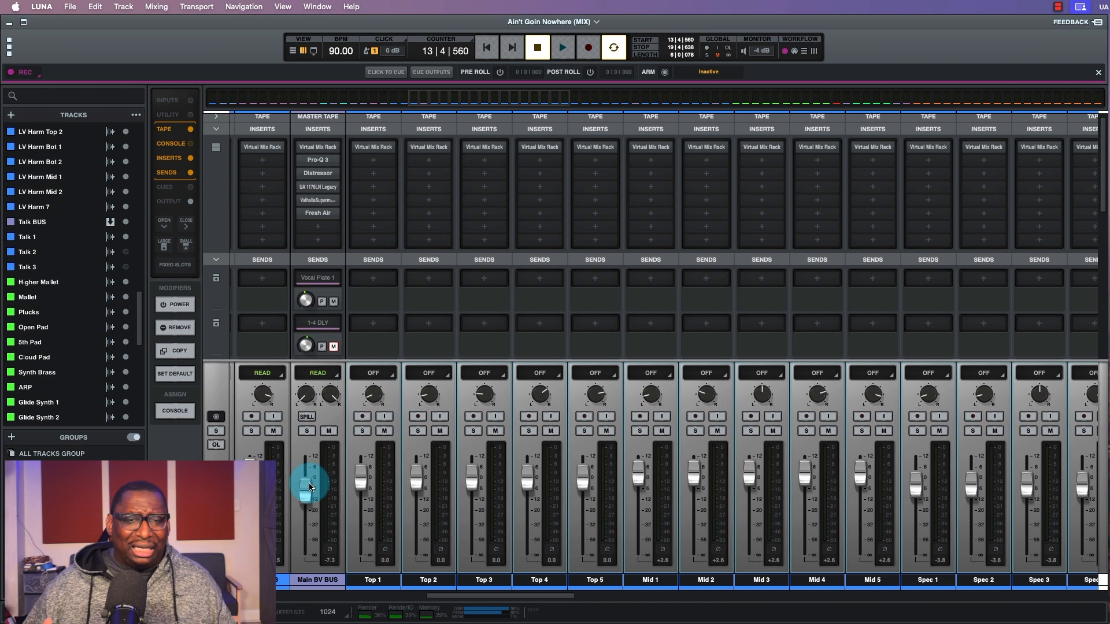
mouse_move(310, 487)
left_mouse_down()
mouse_move(304, 512)
mouse_move(304, 493)
left_mouse_up()
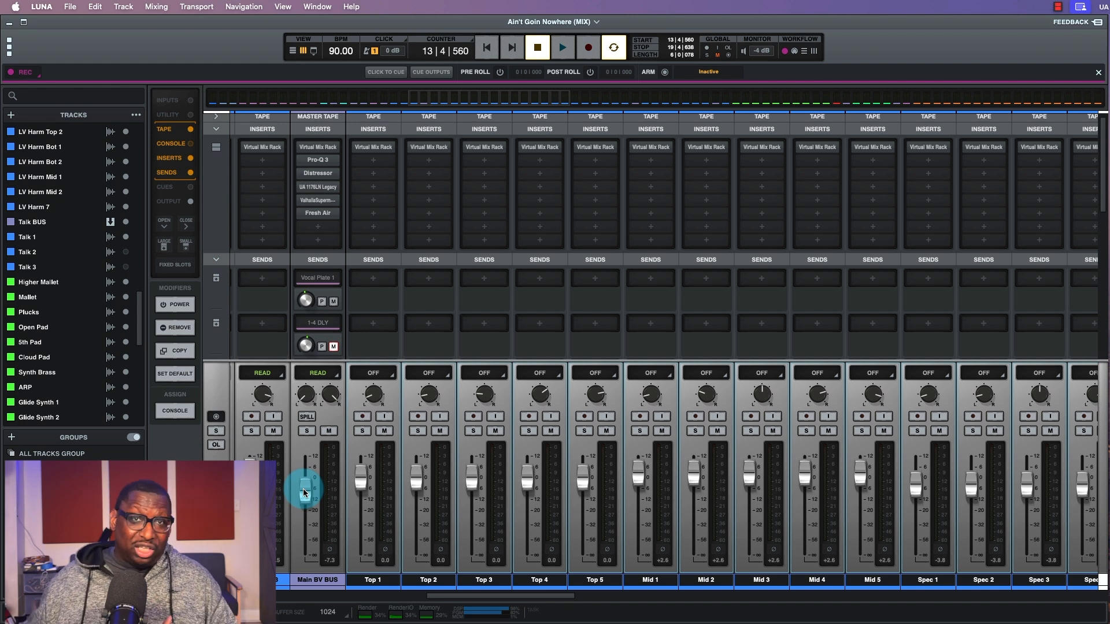
key("space")
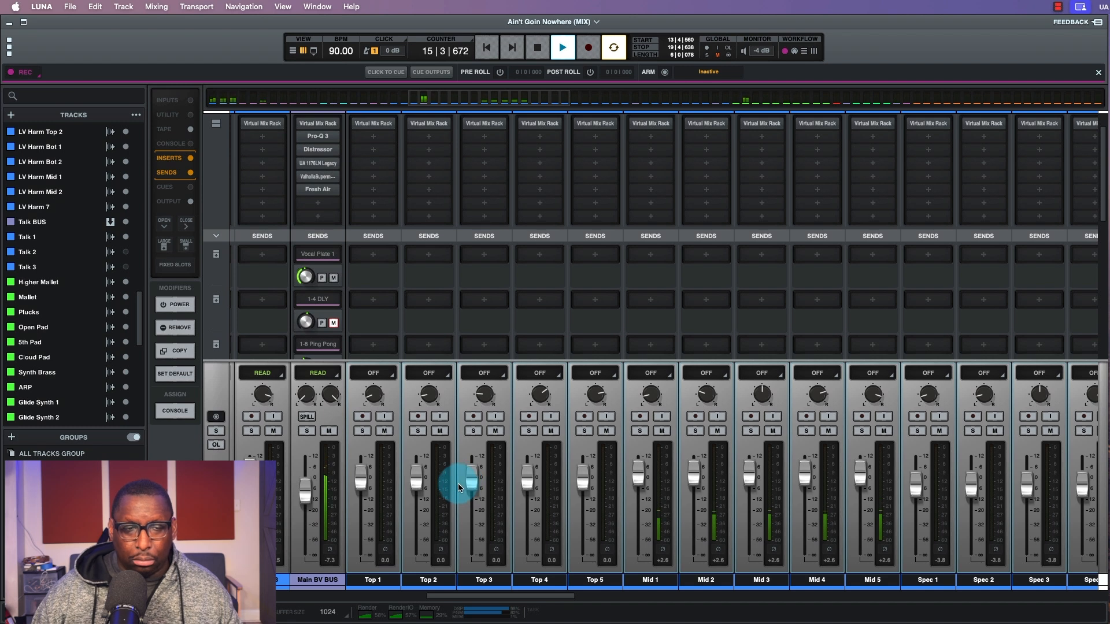
scroll(459, 487, "right", 2)
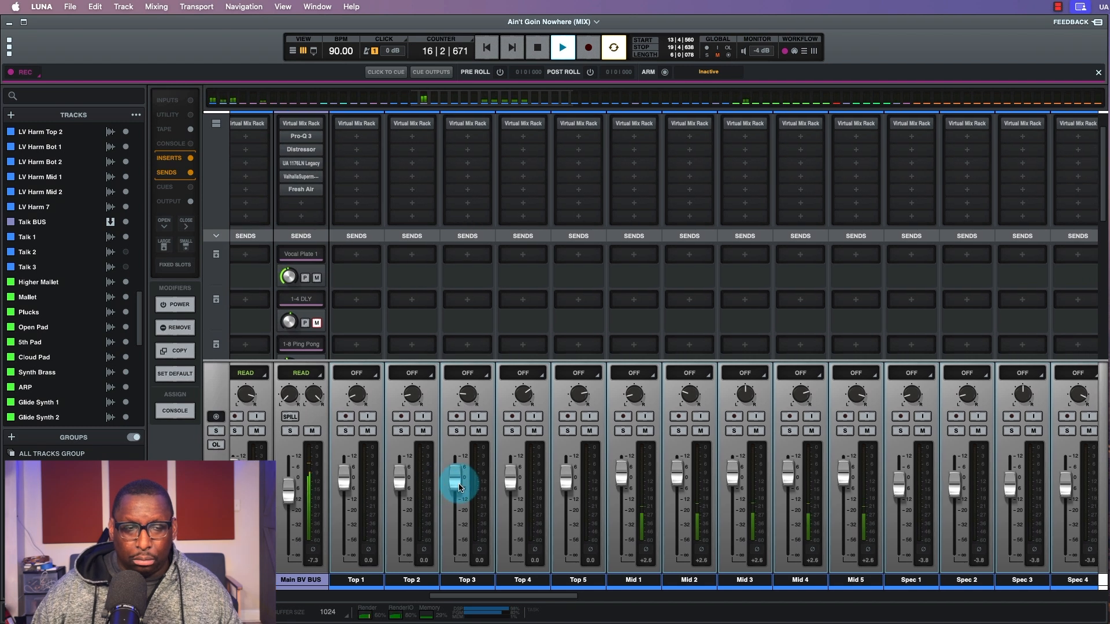
key("space")
Step: Set all selected backing vocal channels to Touch and hold the Mid 1 fader for a short automation pass over Chorus 1
left_click(633, 373)
left_click(627, 415)
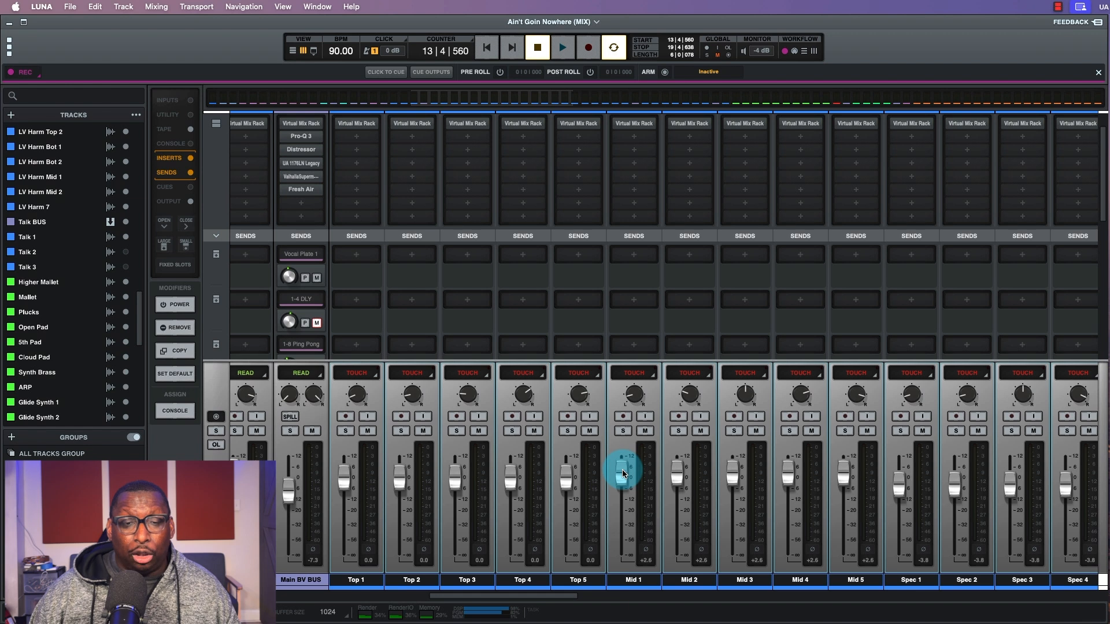
left_click_drag(622, 474, 622, 474)
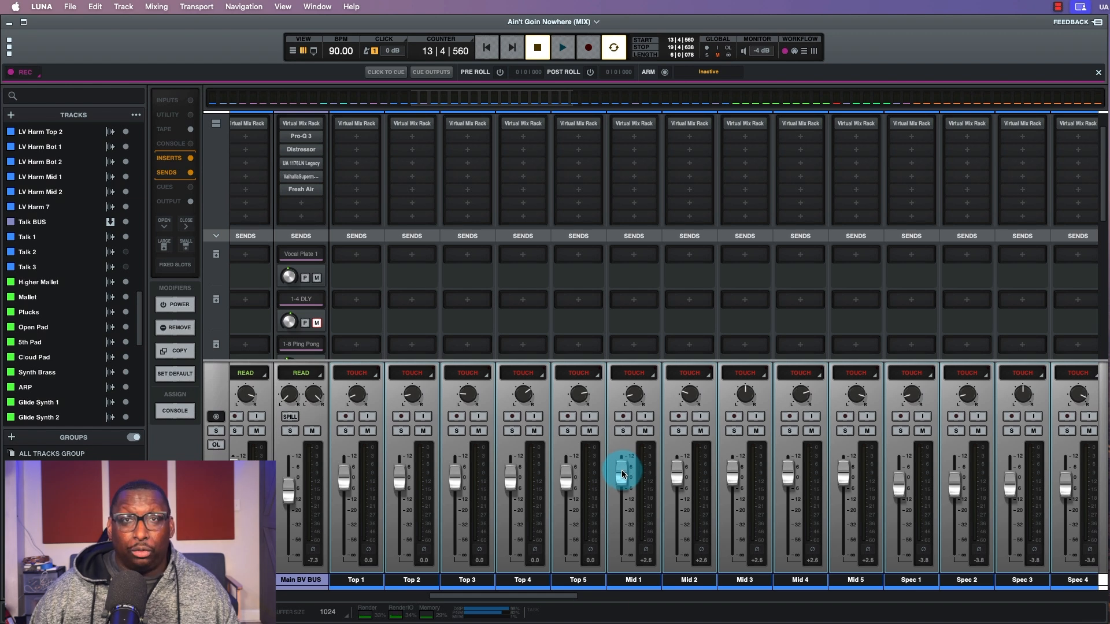
key("space")
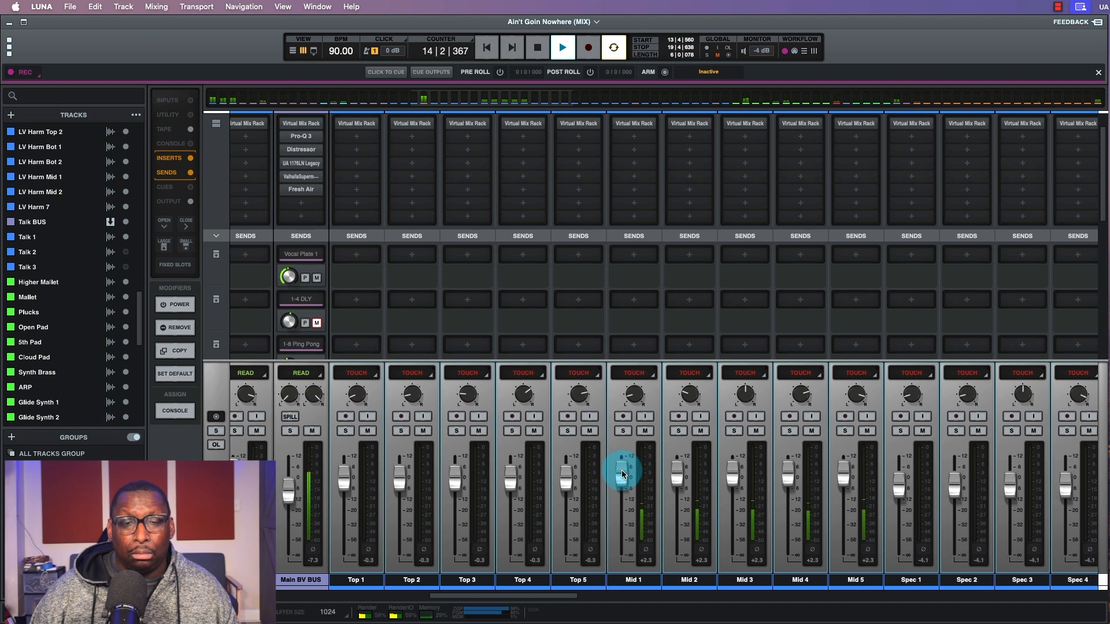
key("space")
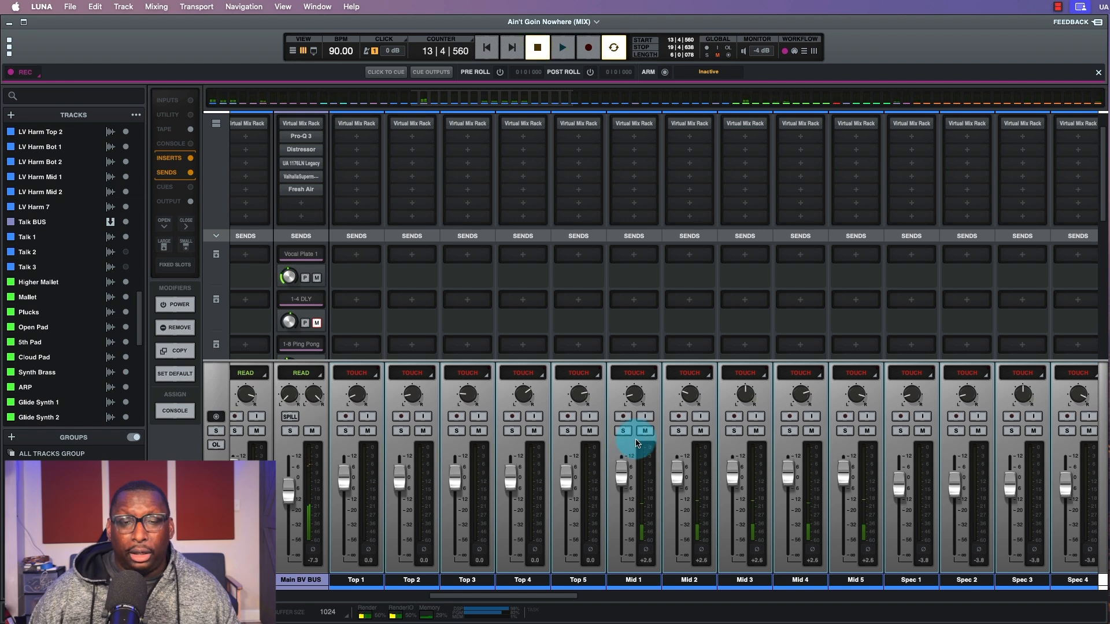
Step: Set all selected backing vocal channels to Read and play Chorus 1 repeatedly to check the recorded fader moves
left_click(633, 374)
left_click(625, 403, "alt")
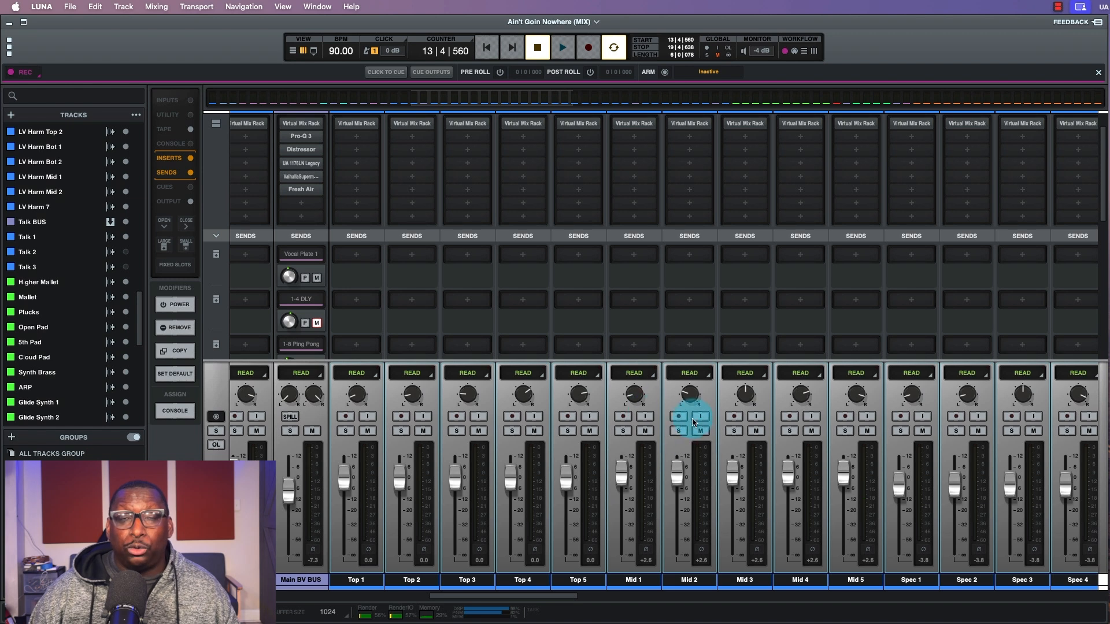
key("space")
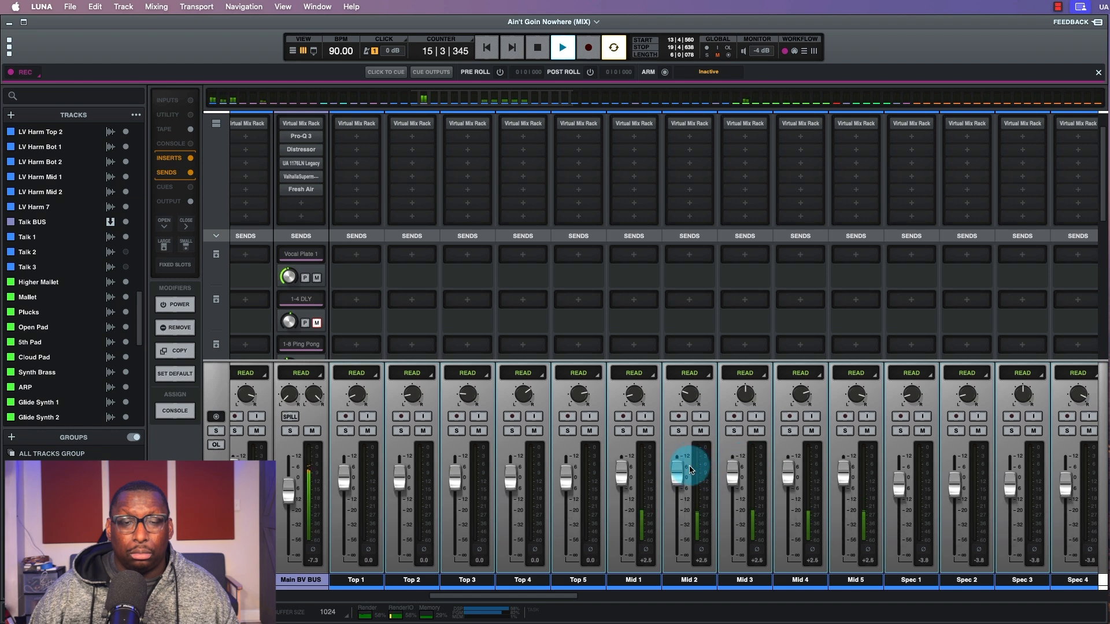
key("space")
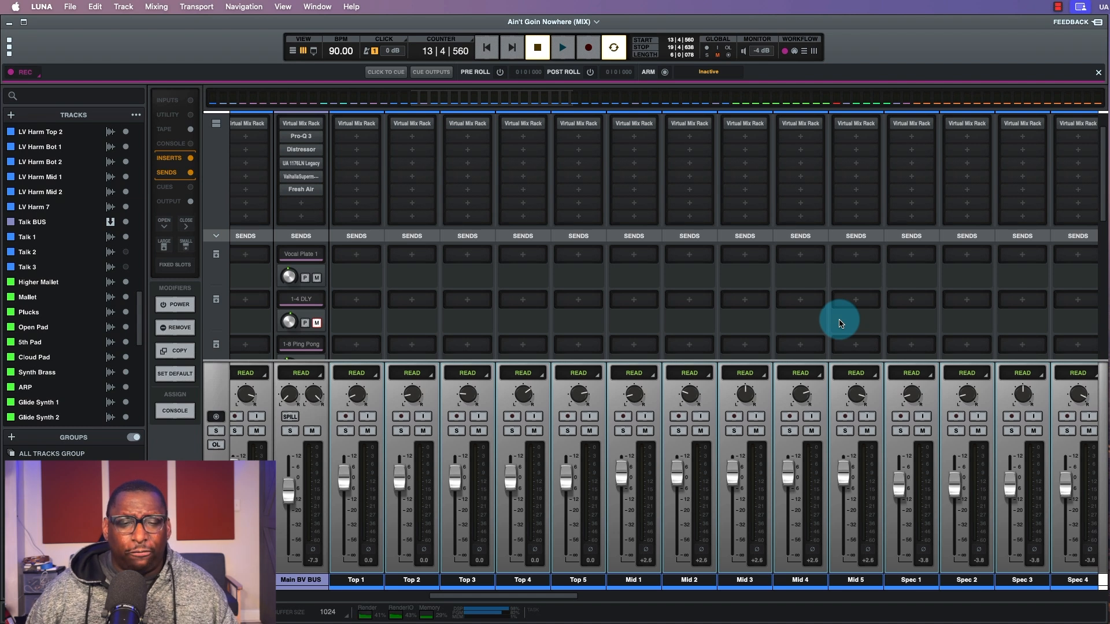
key("space")
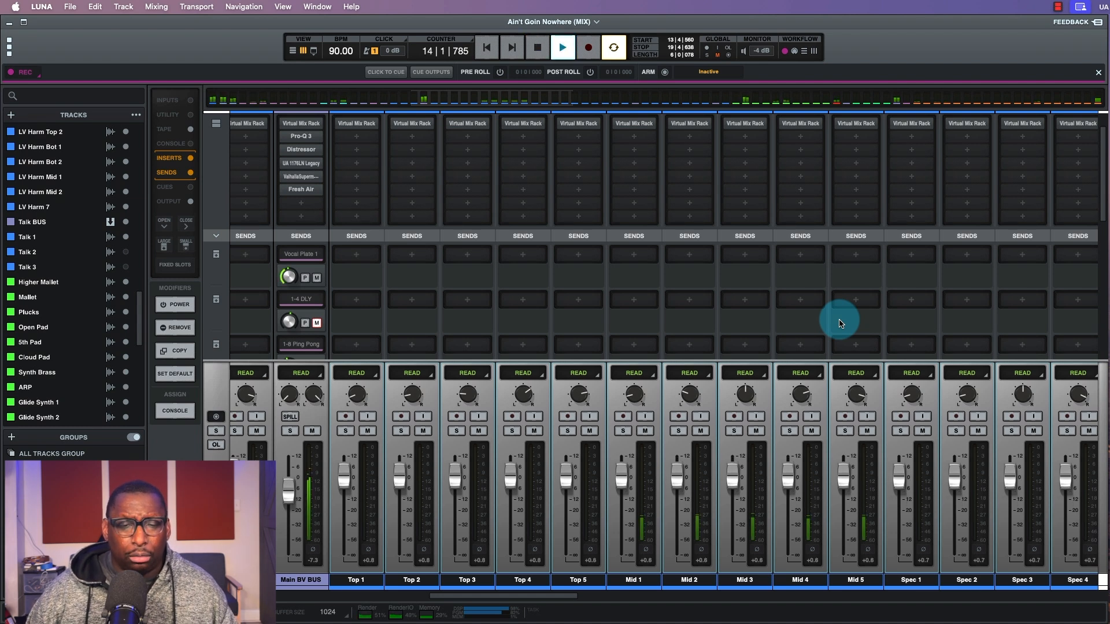
key("space")
key("space")
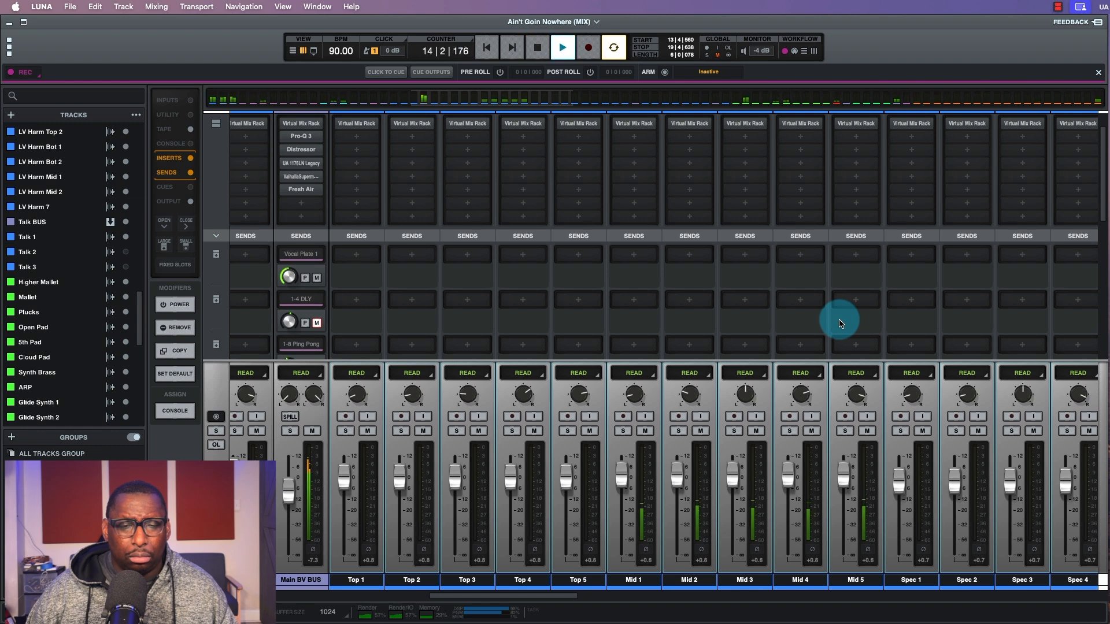
key("space")
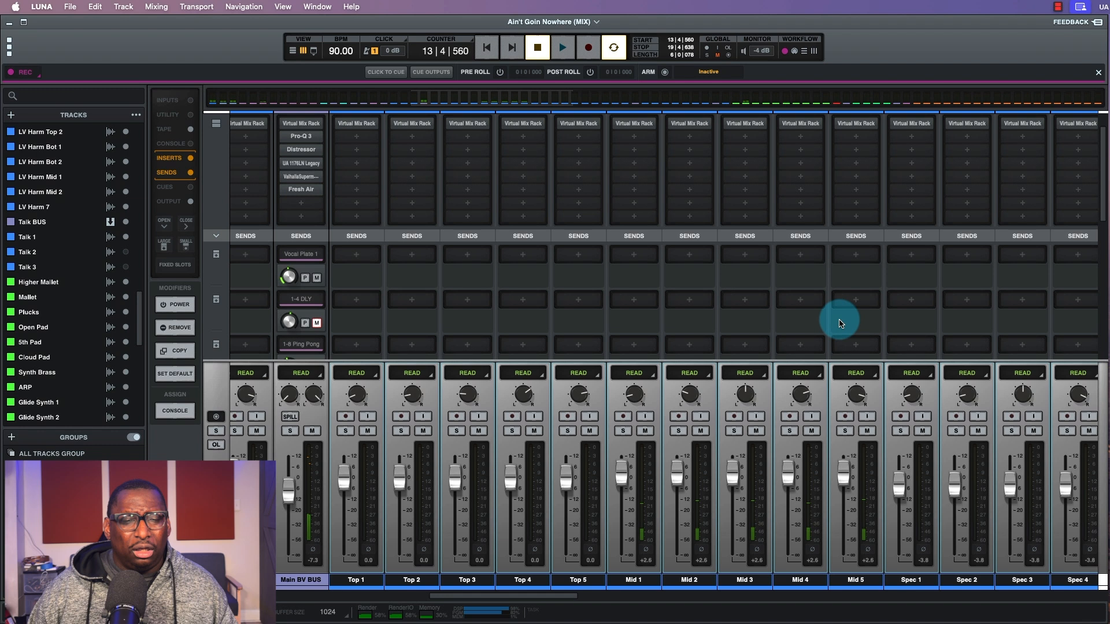
Step: Switch all selected backing vocal channels back to Touch and write slightly lower fader levels from the Mid 2 channel across Chorus 1
left_click(641, 374)
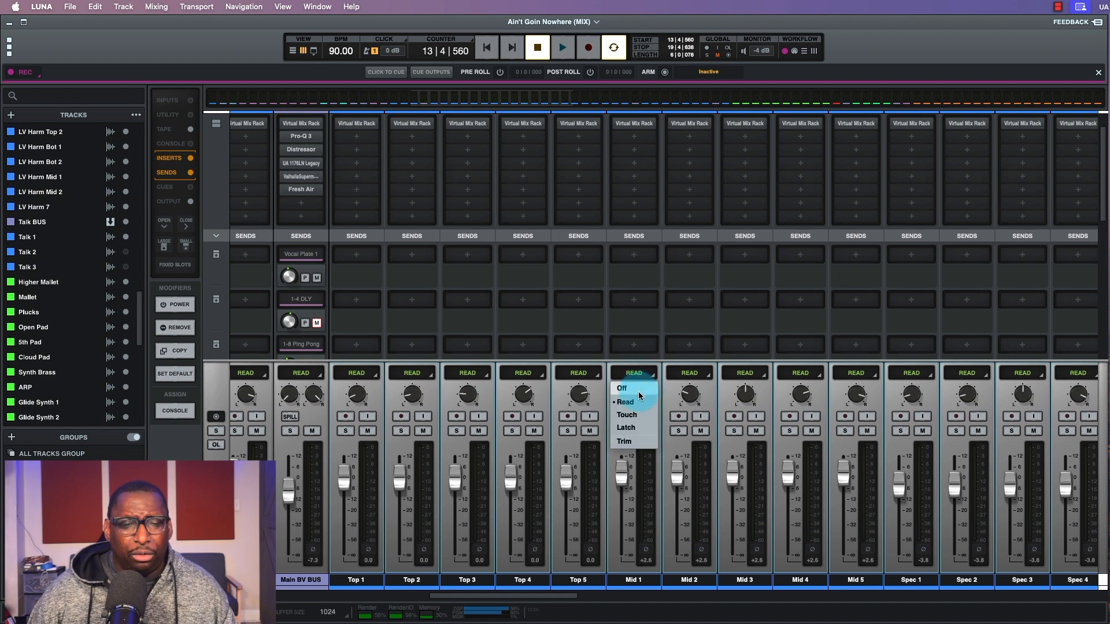
left_click(641, 417)
left_click_drag(676, 471, 676, 478)
key("space")
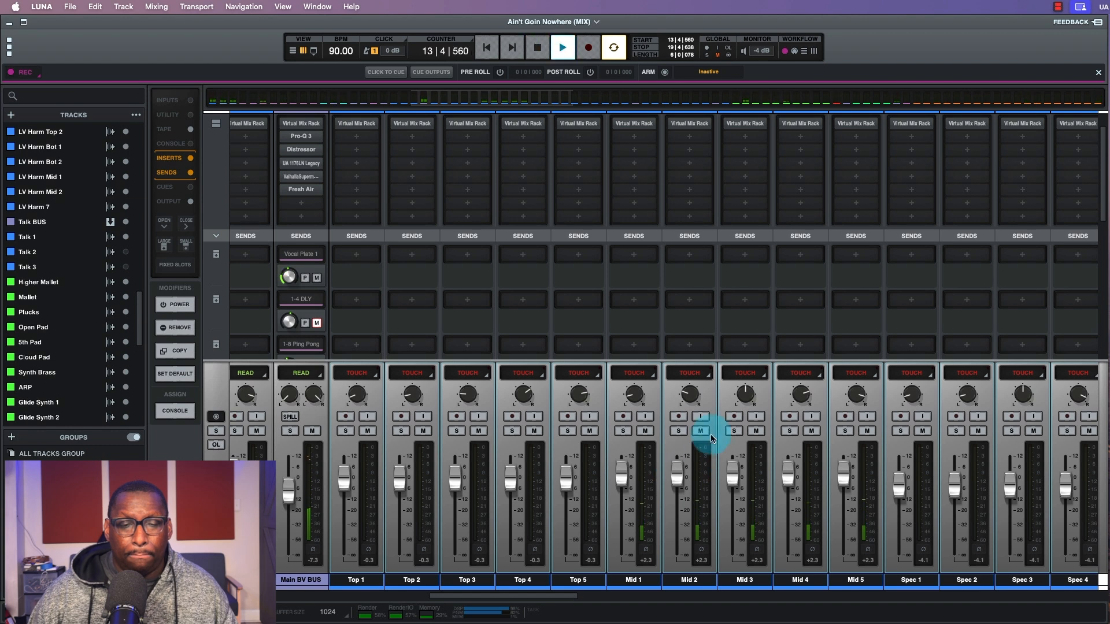
key("space")
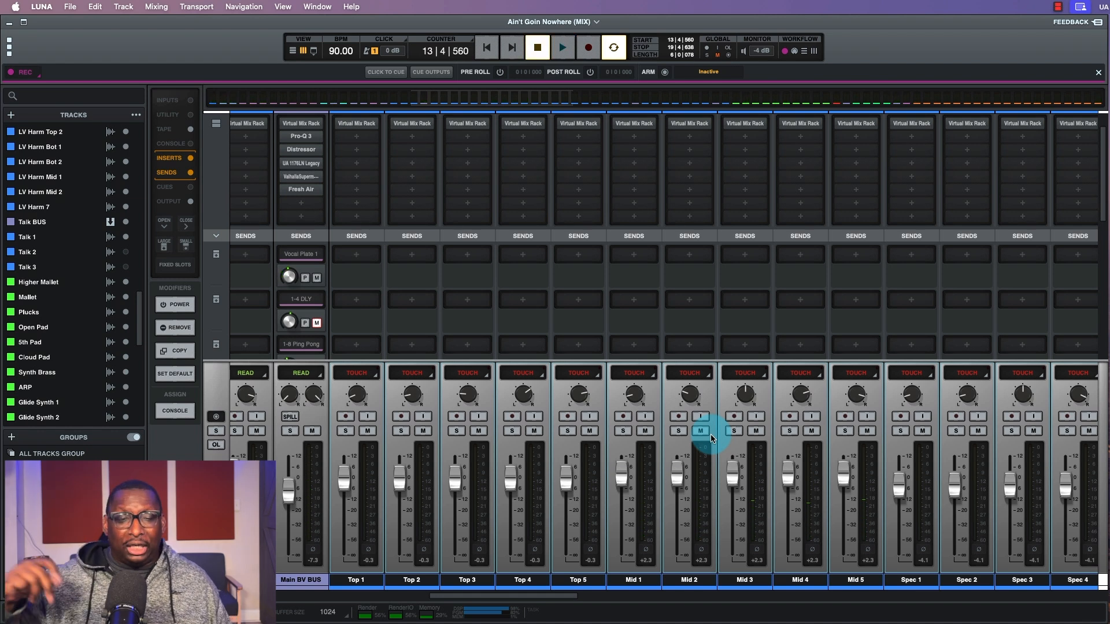
Step: Set the selected backing vocal channels to Read and try pulling down the Mid 2 and Mid 3 faders during Chorus 1 playback
left_click(696, 376)
left_click(680, 402, "alt")
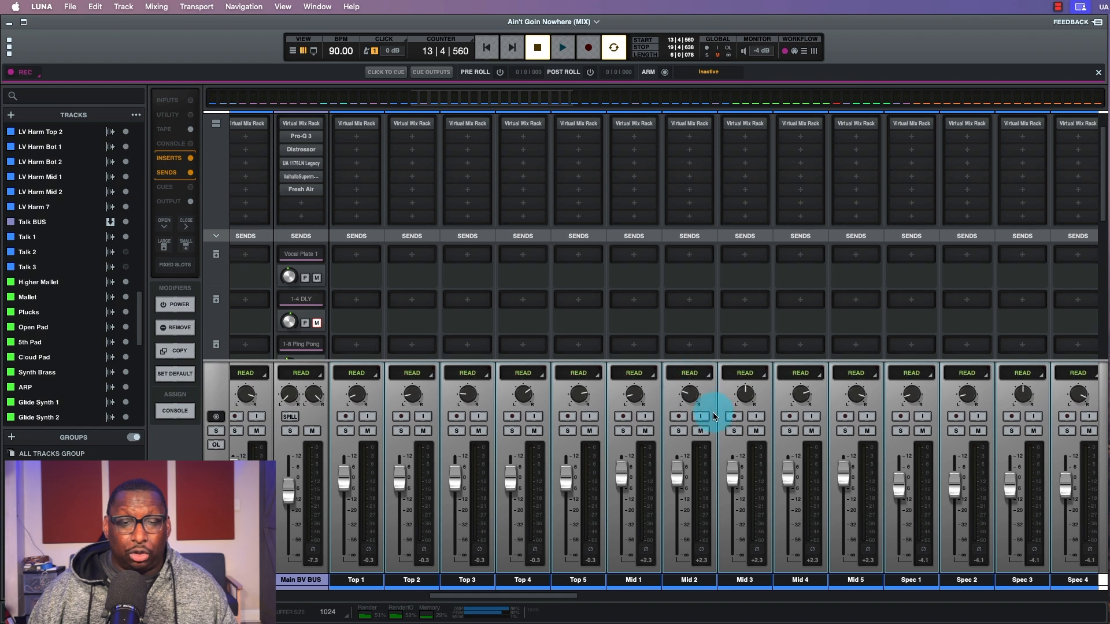
key("space")
left_click_drag(679, 476, 691, 527)
left_click_drag(736, 475, 748, 528)
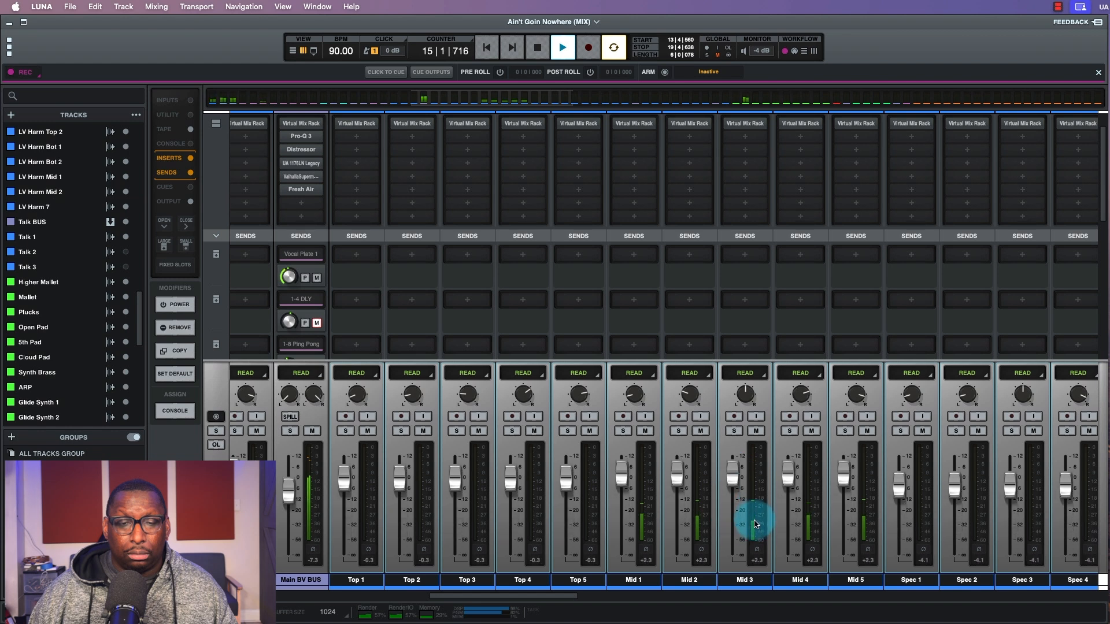
left_click_drag(676, 474, 684, 529)
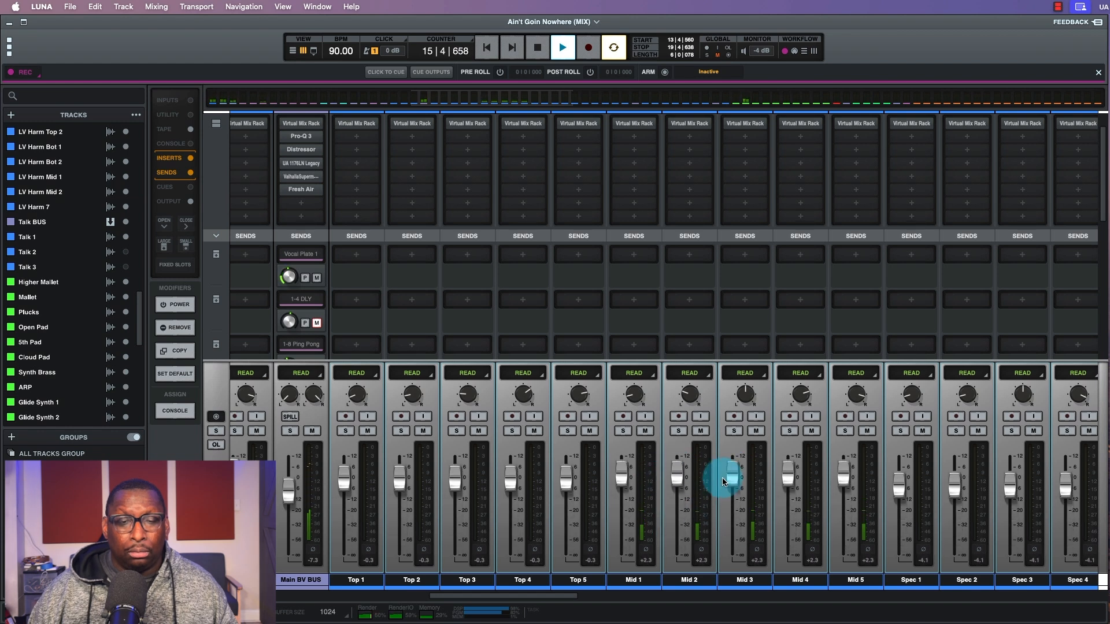
key("space")
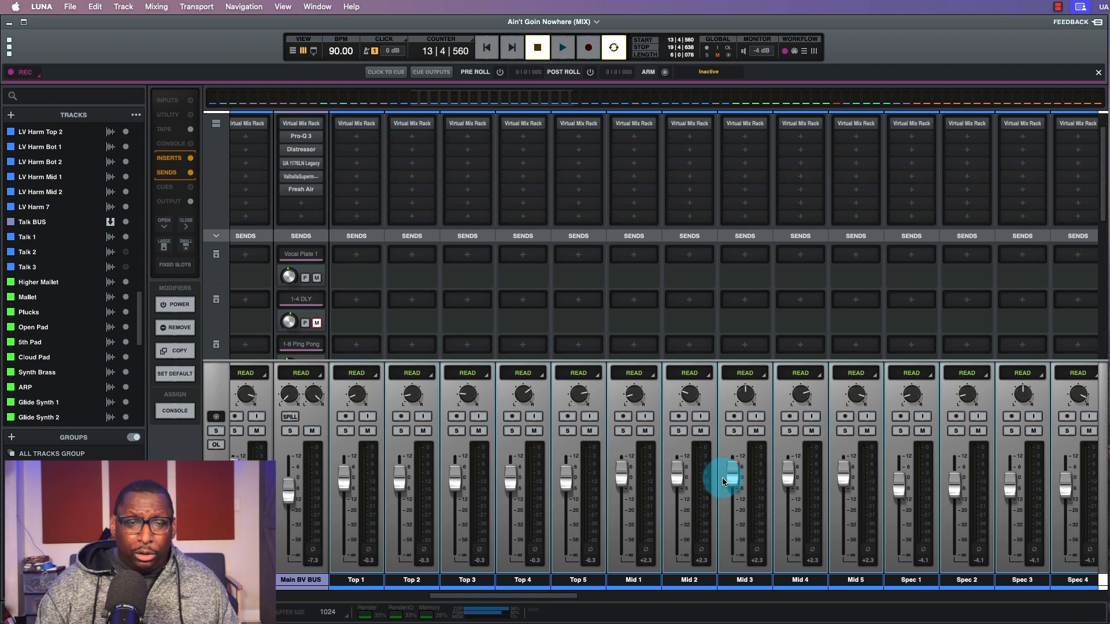
Step: Switch from the mixer to the timeline and enlarge the backing vocal track rows until their view and automation settings show
key("super+equal")
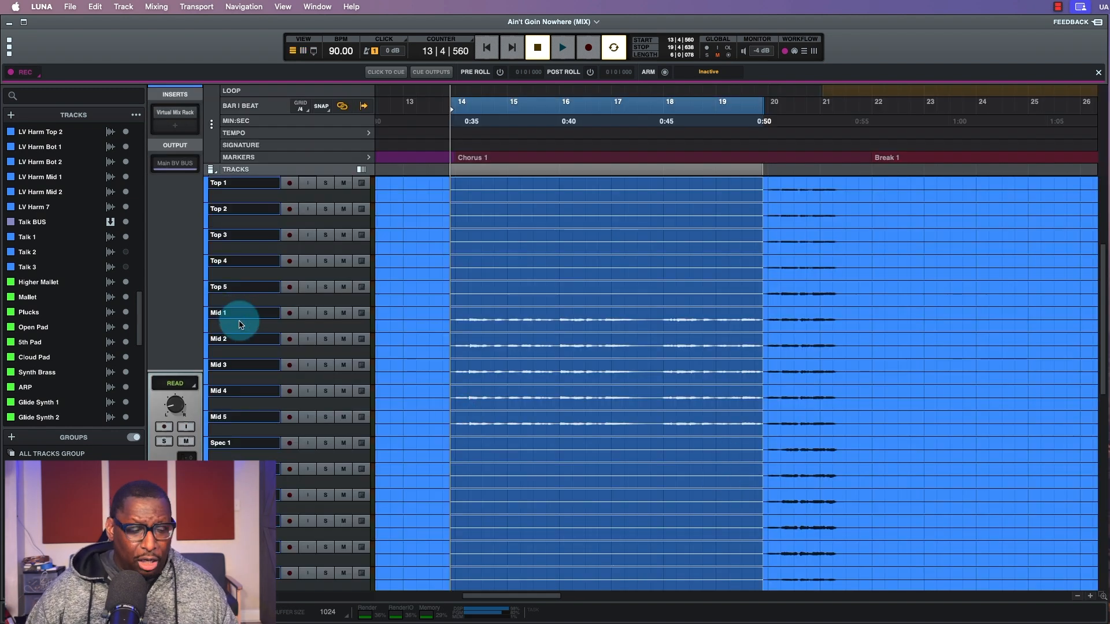
scroll(240, 324, "down", 1)
scroll(241, 324, "up", 3)
left_click_drag(243, 321, 254, 328)
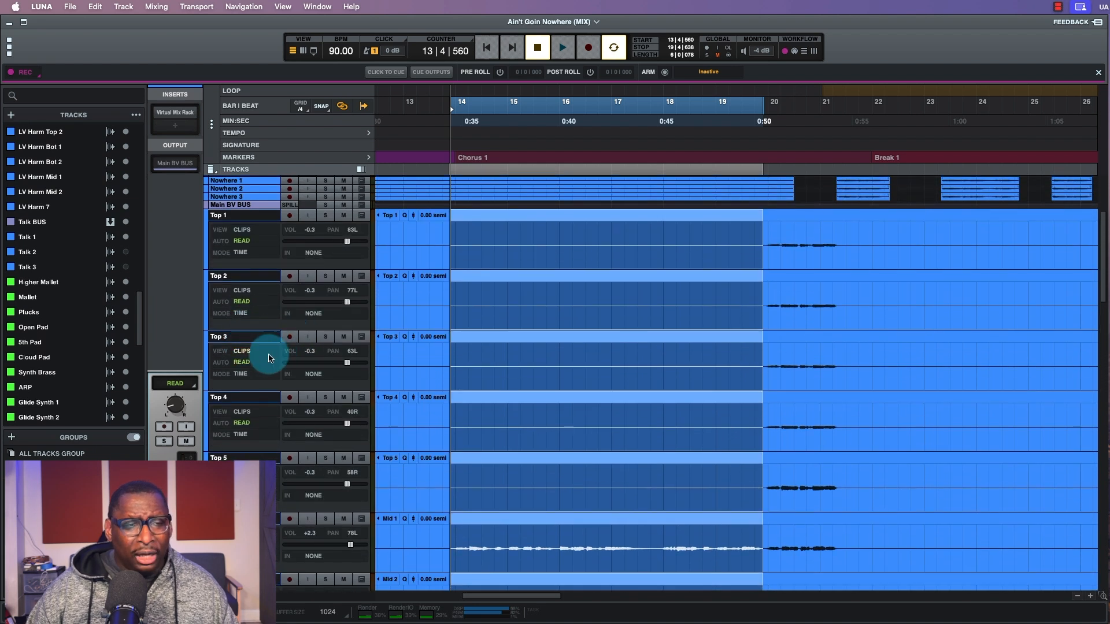
scroll(274, 357, "down", 5)
scroll(269, 359, "down", 4)
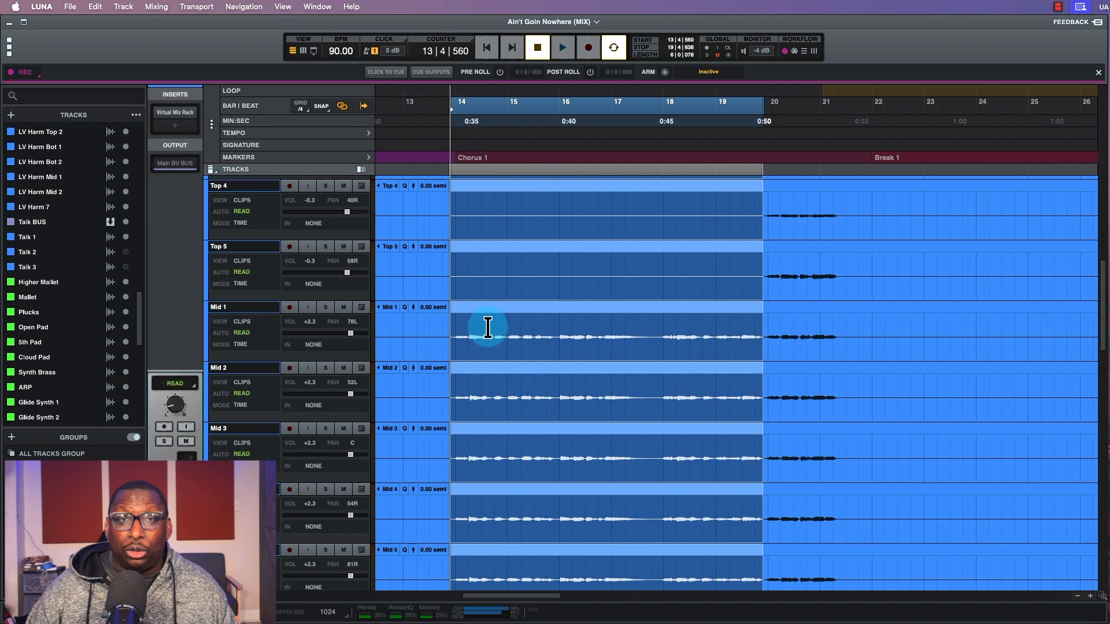
Step: Examine the Volume automation lanes of the backing vocal tracks during Chorus 1 playback, and restore the tracks to Clips view
left_click(243, 383)
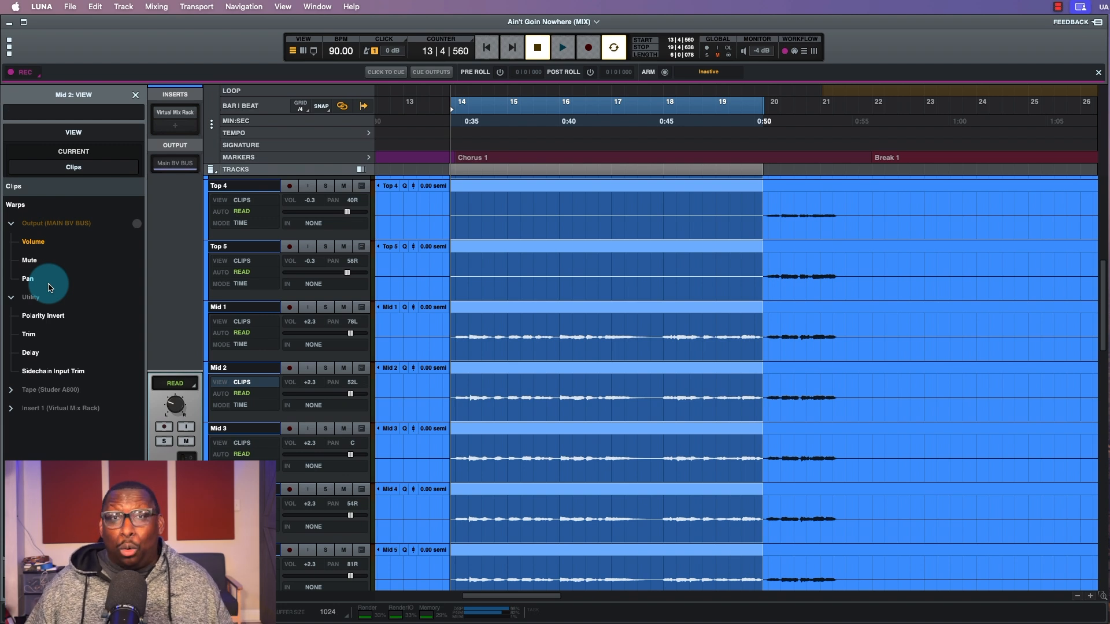
left_click(33, 242)
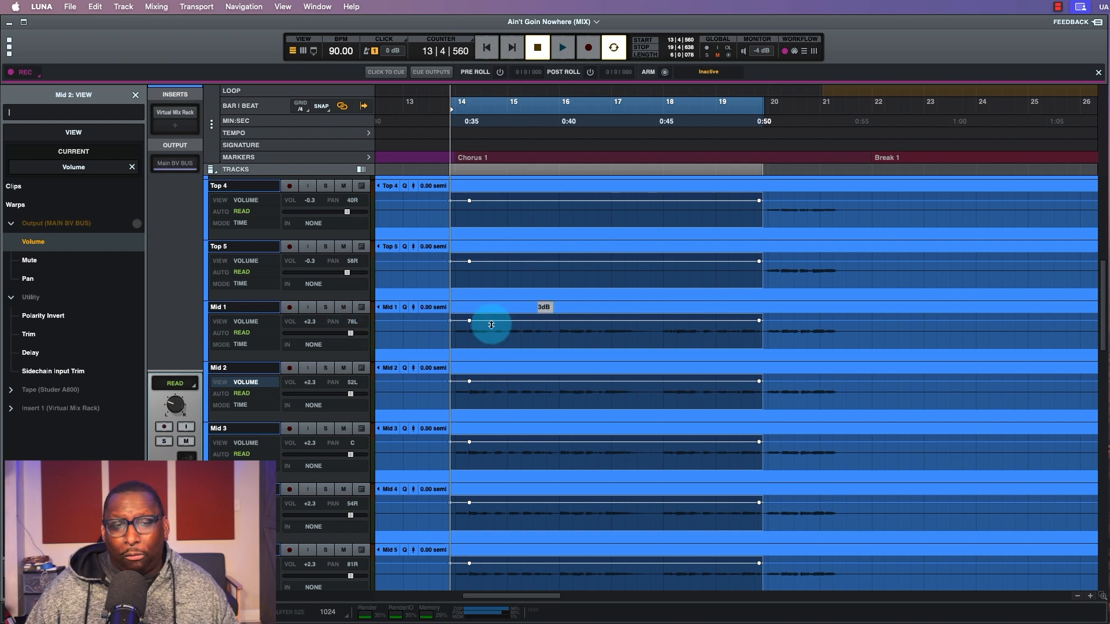
key("space")
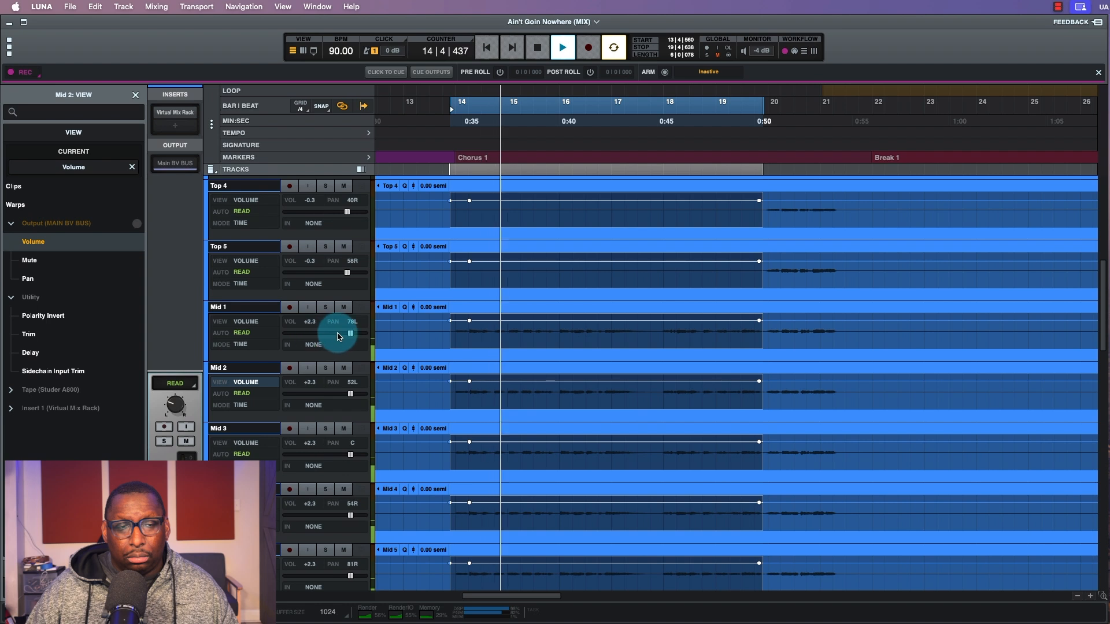
key("space")
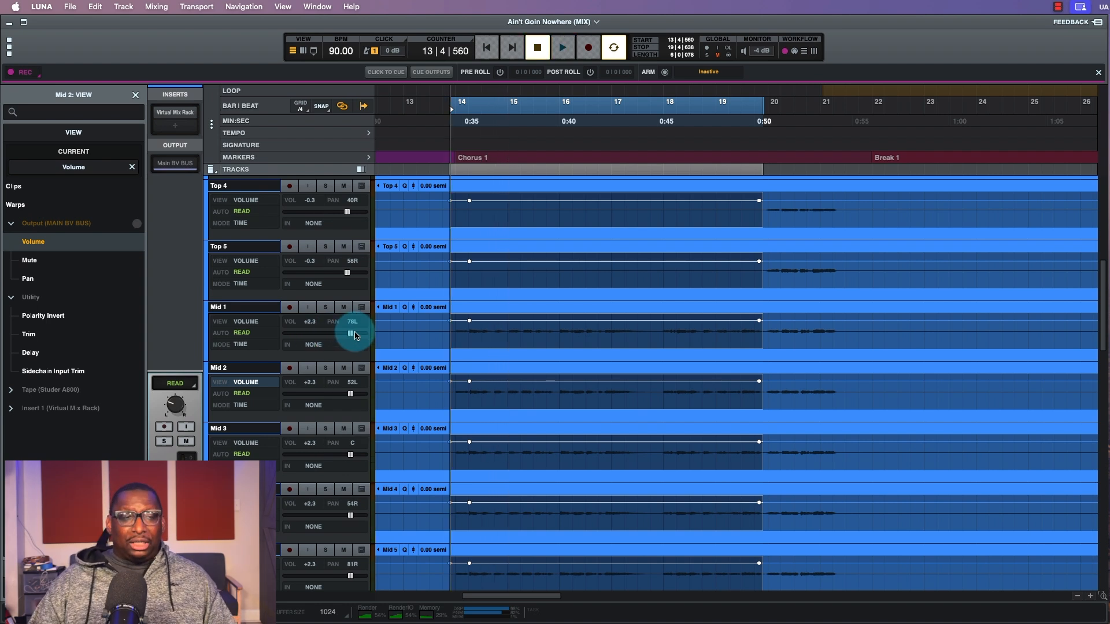
left_click(257, 323)
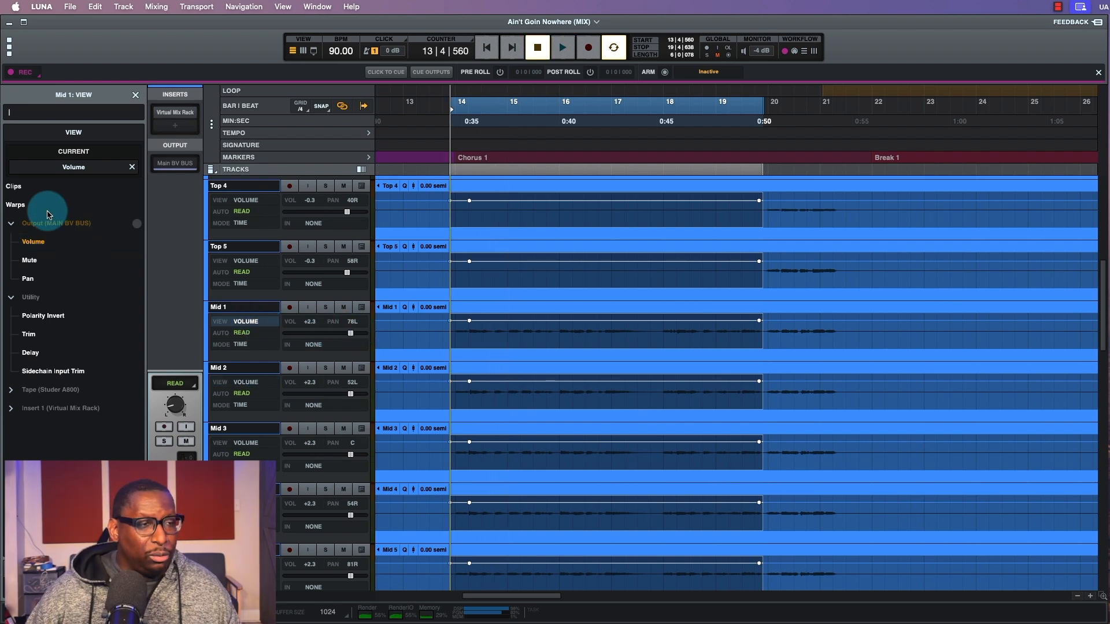
left_click(14, 186)
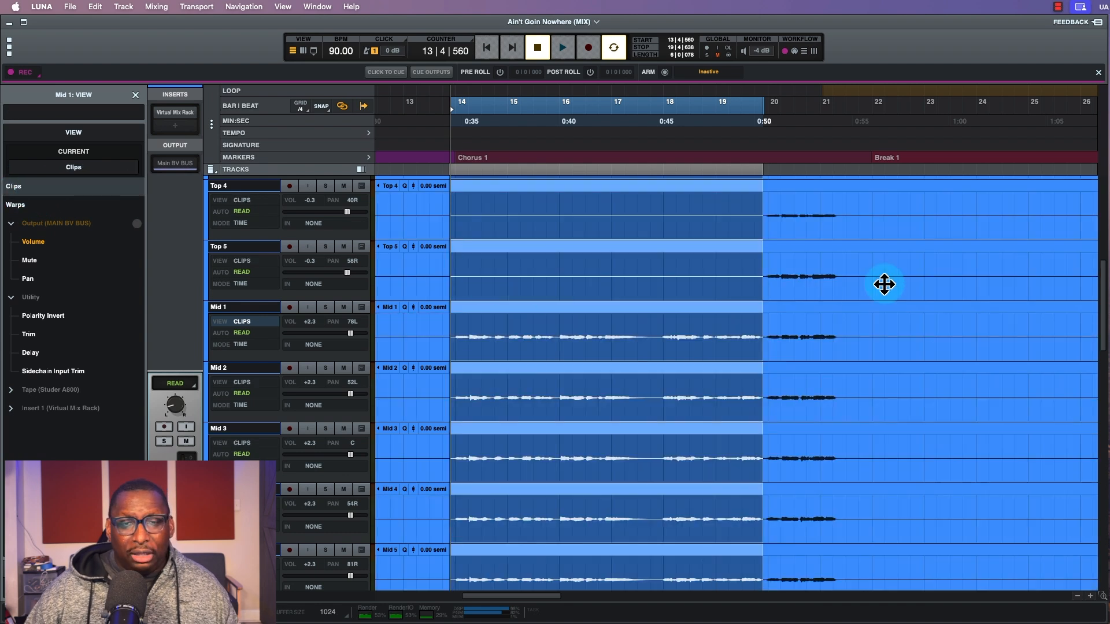
Step: Select the backing vocal phrase from 19|4|724 to 21|3|402 and return to the mixer with the track list showing
left_click_drag(764, 211, 850, 219)
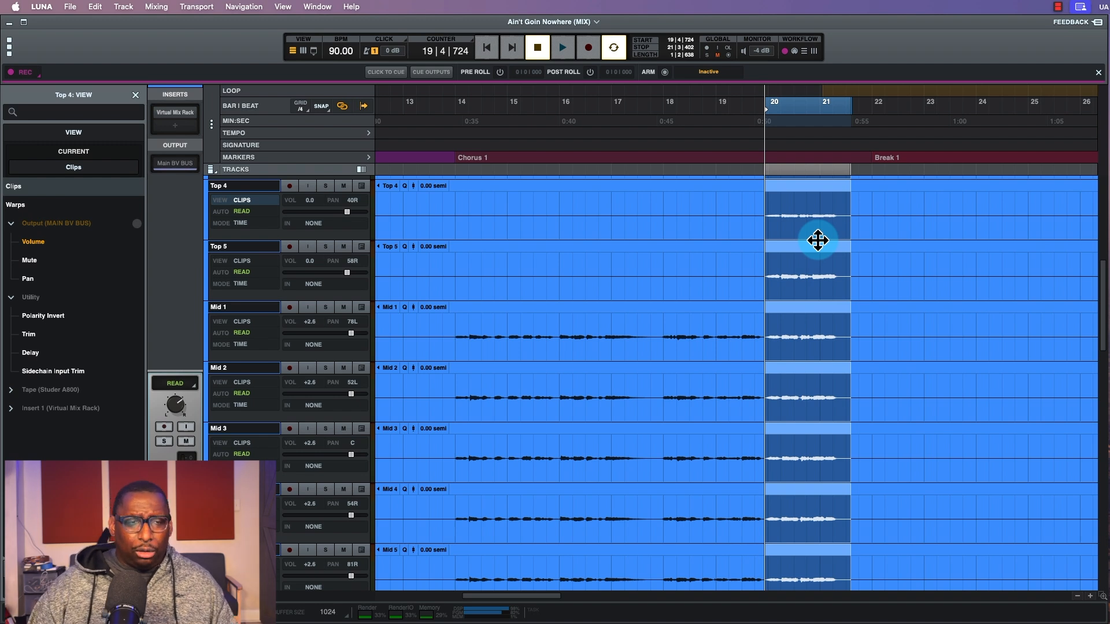
key("super+equal")
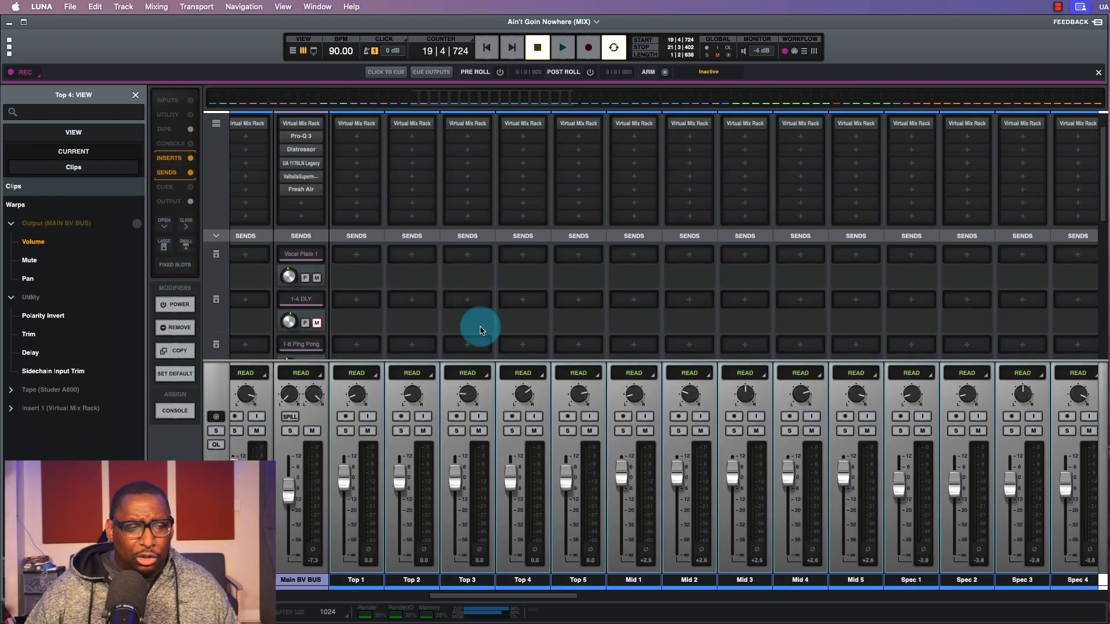
left_click(135, 96)
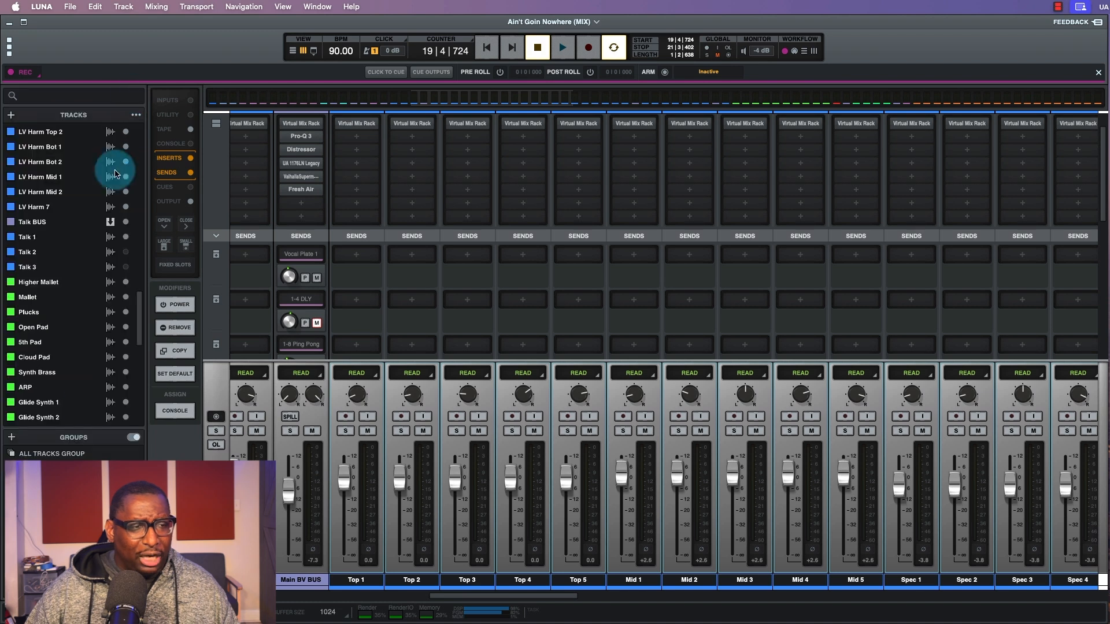
Step: Set the backing vocal channels to Off and play the selected phrase with the Main BV BUS channel selected
left_click(473, 380)
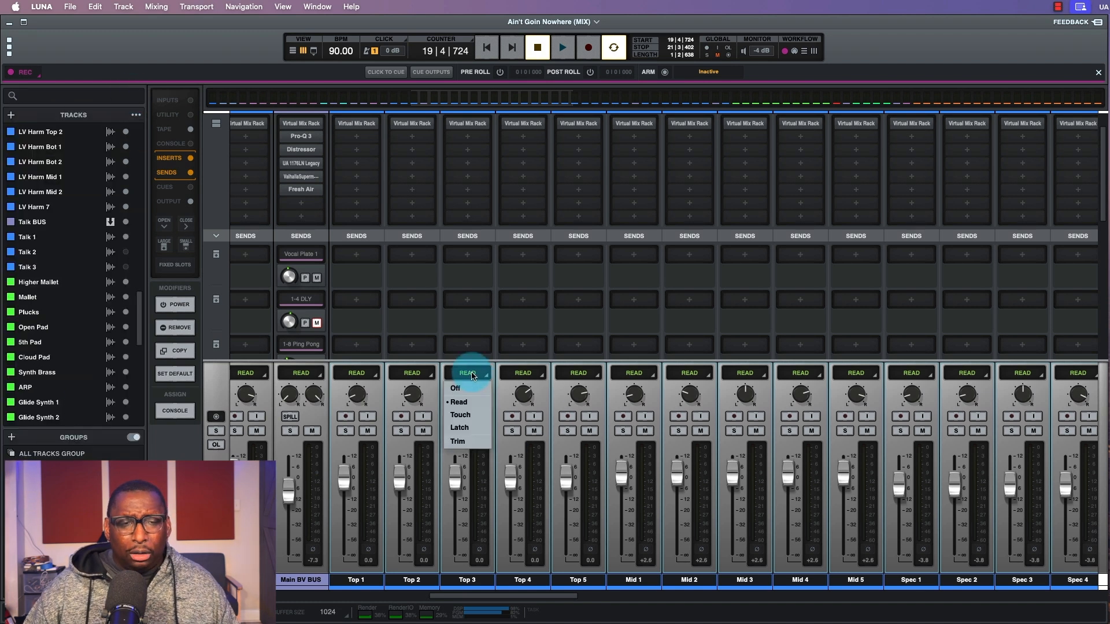
left_click(468, 395)
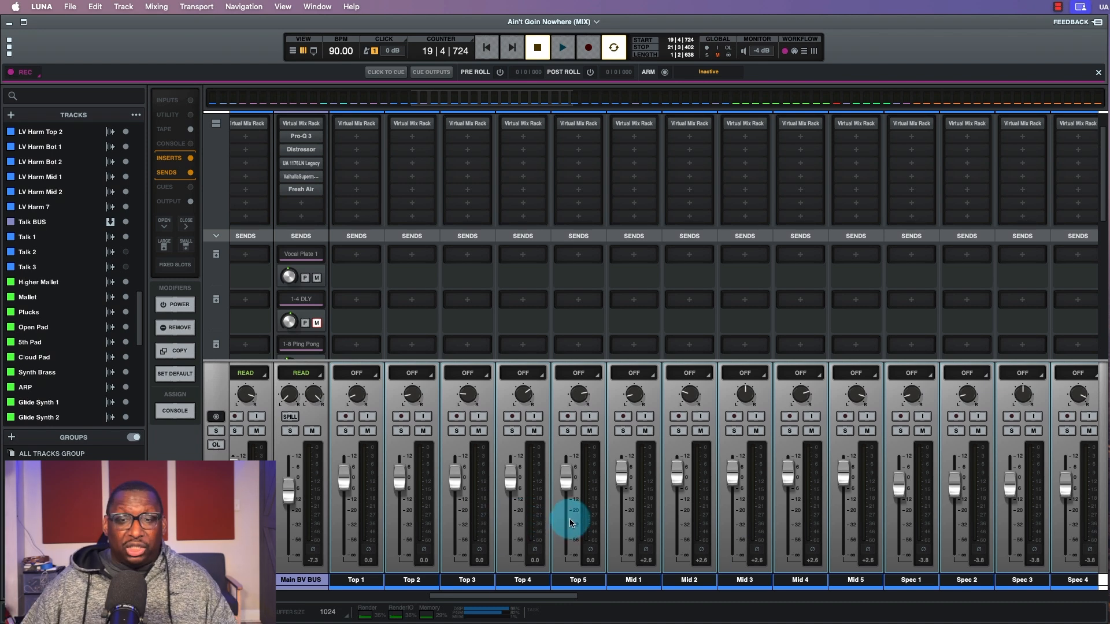
key("space")
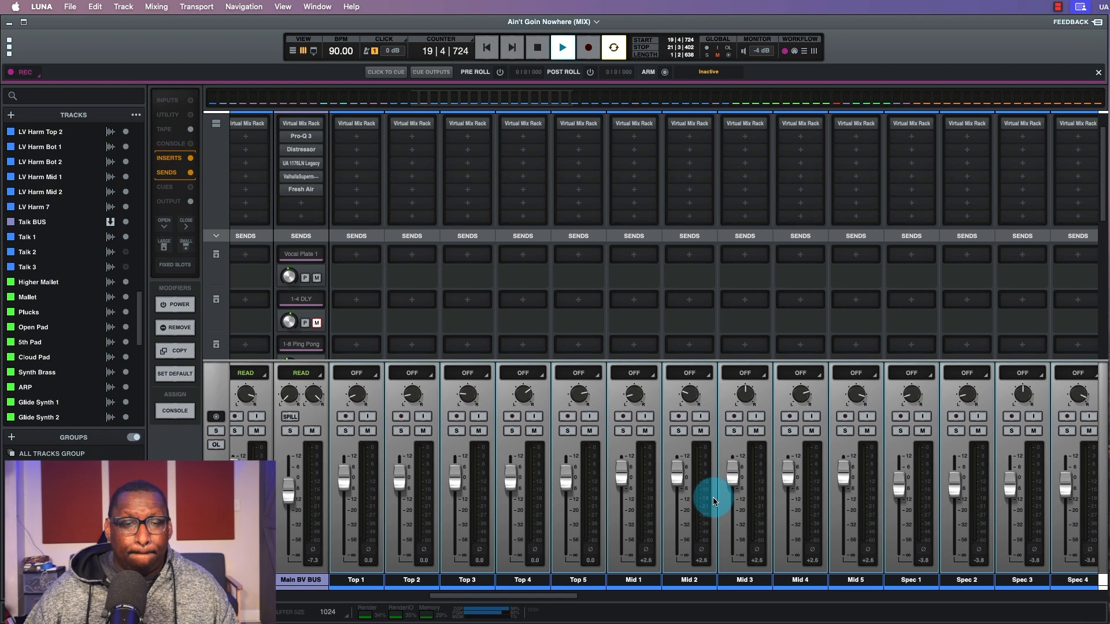
left_click(316, 579)
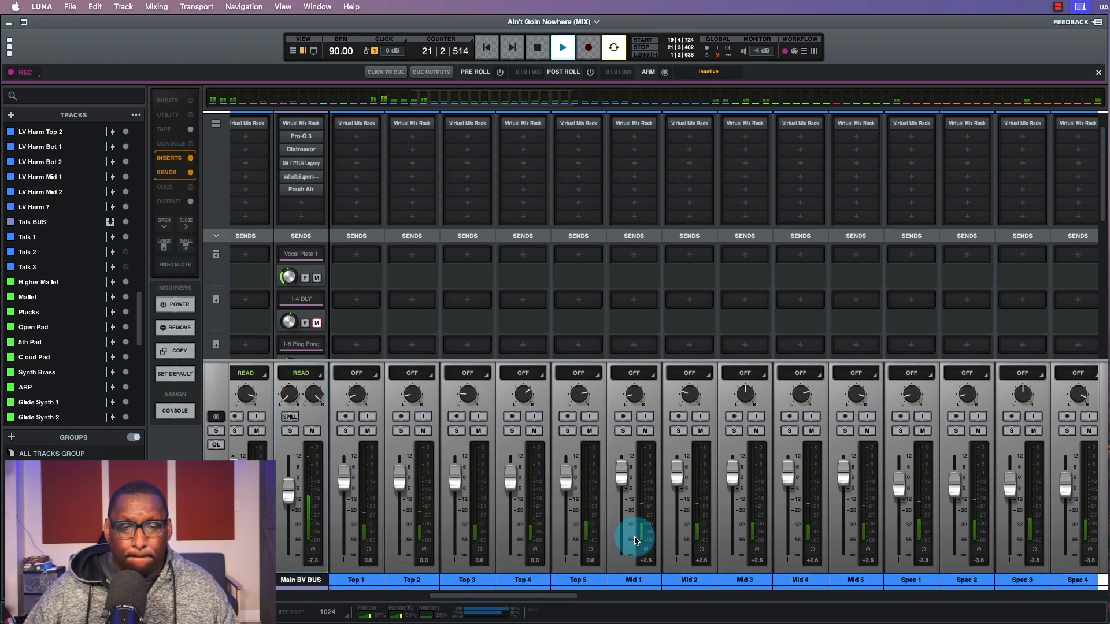
key("space")
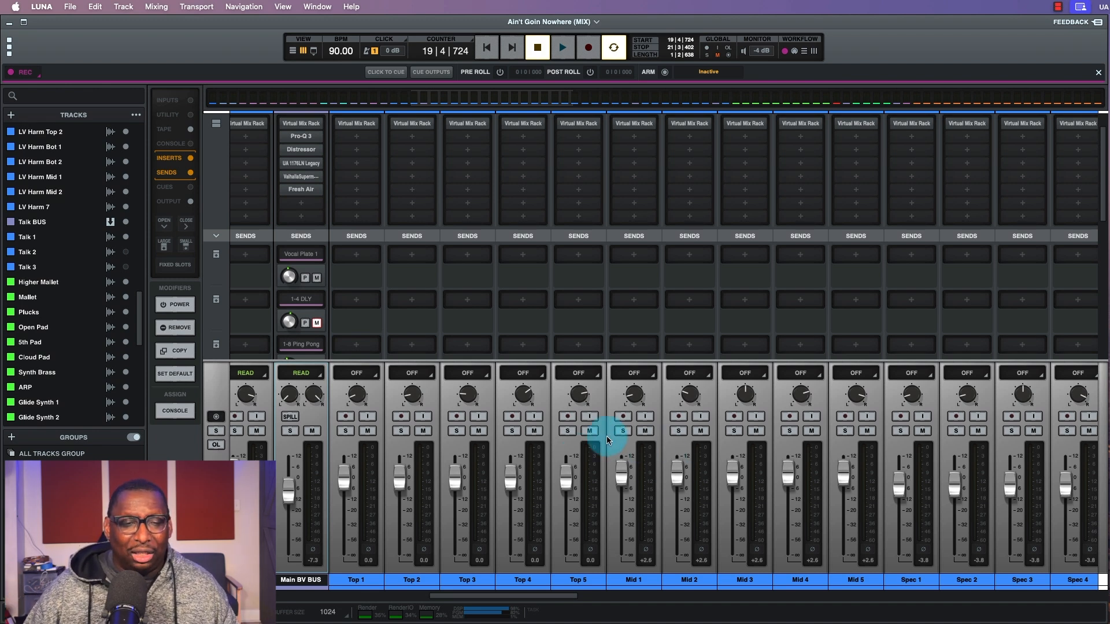
Step: Mute the Top, Mid, Spec and Bot backing vocal channels
left_click(534, 430)
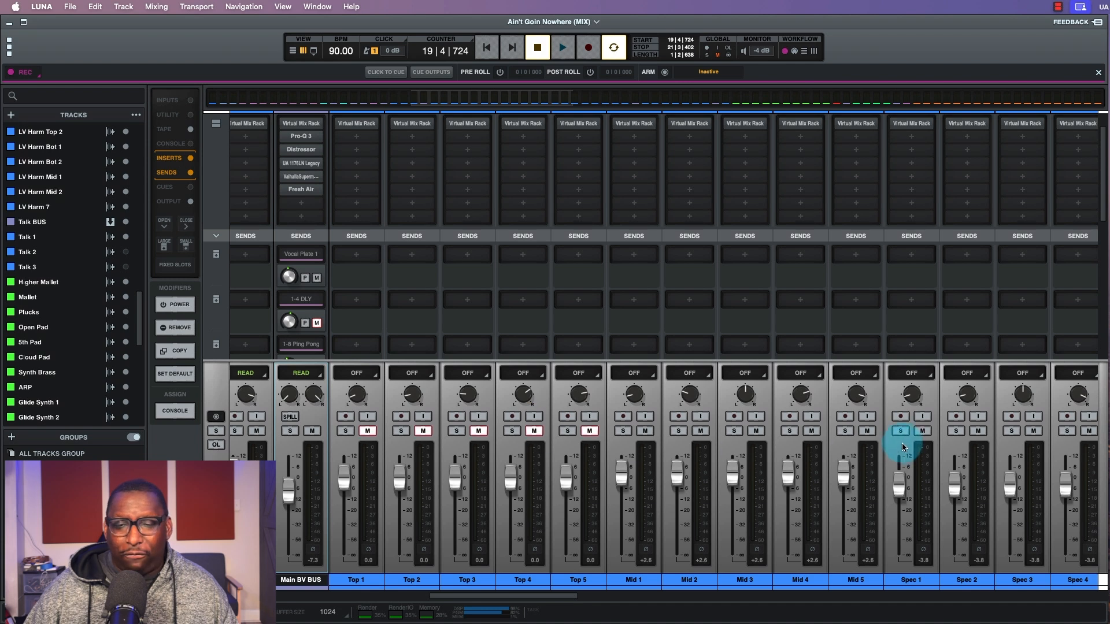
left_click(923, 430)
scroll(919, 432, "right", 4)
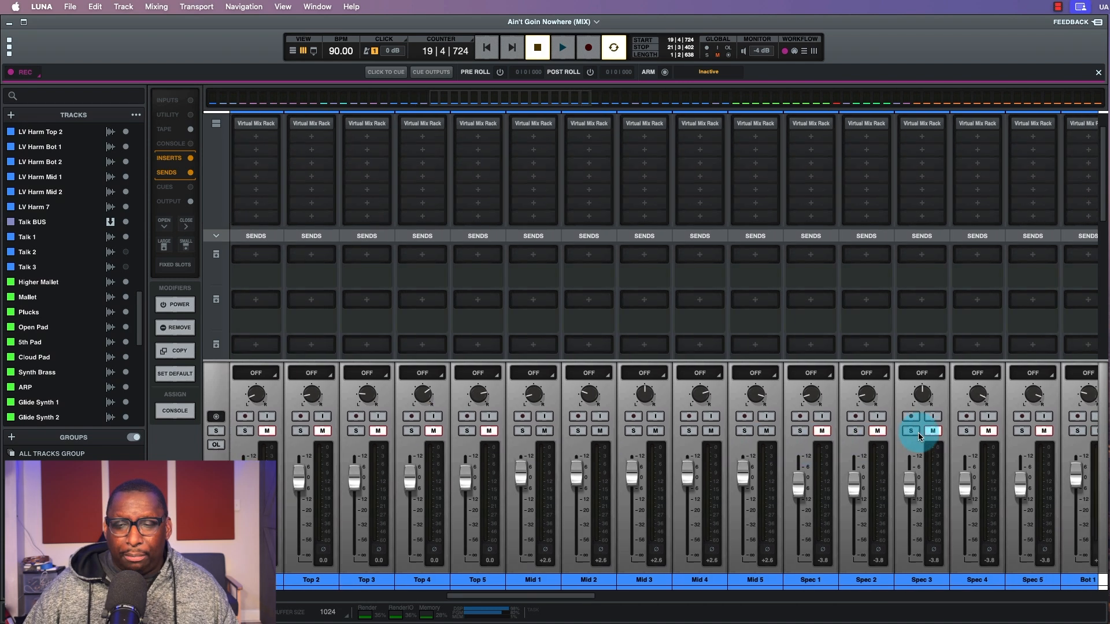
left_click(998, 430)
scroll(766, 418, "left", 1)
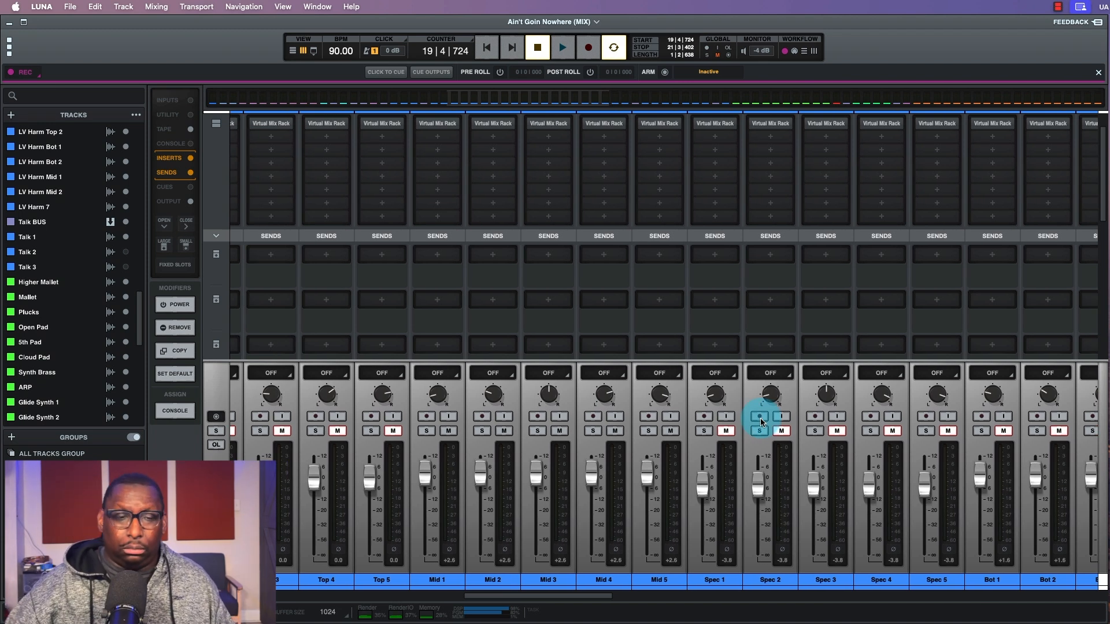
Step: Unmute the Mid channels and lower their faders to +1.0 during looped playback
key("space")
scroll(574, 471, "left", 3)
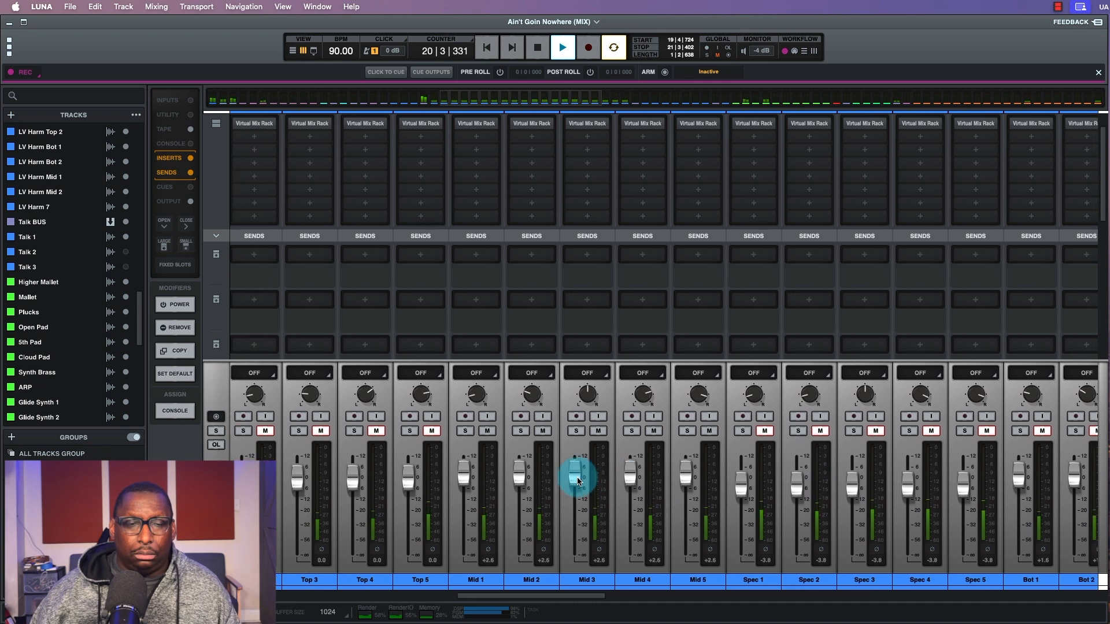
left_click_drag(650, 478, 649, 480)
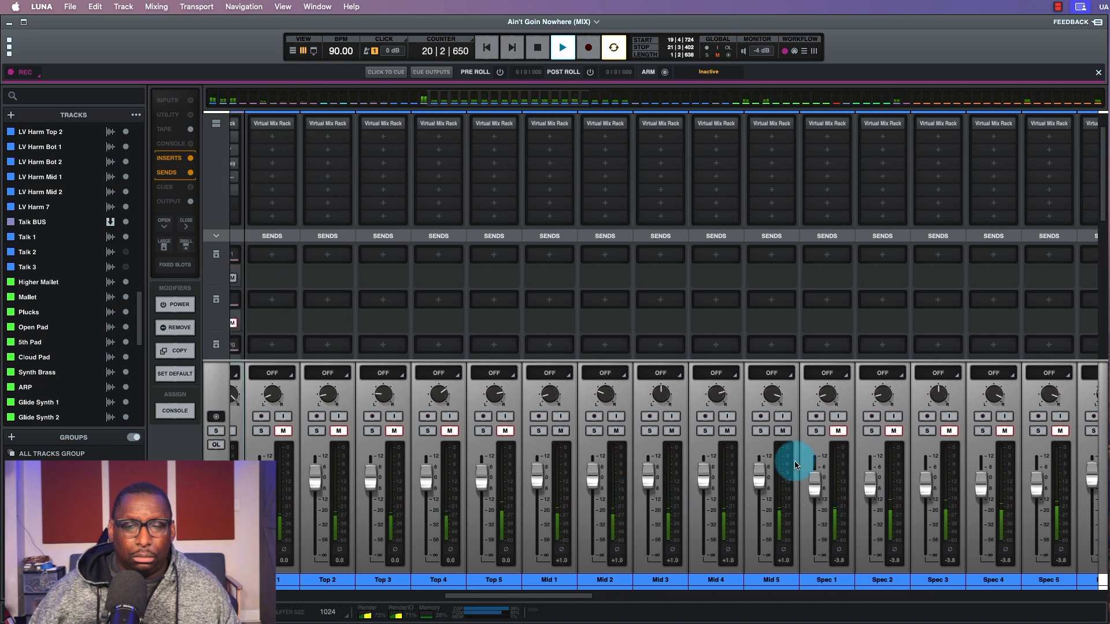
Step: Unmute the Bot channels to hear them together with the Mid channels
scroll(817, 448, "right", 3)
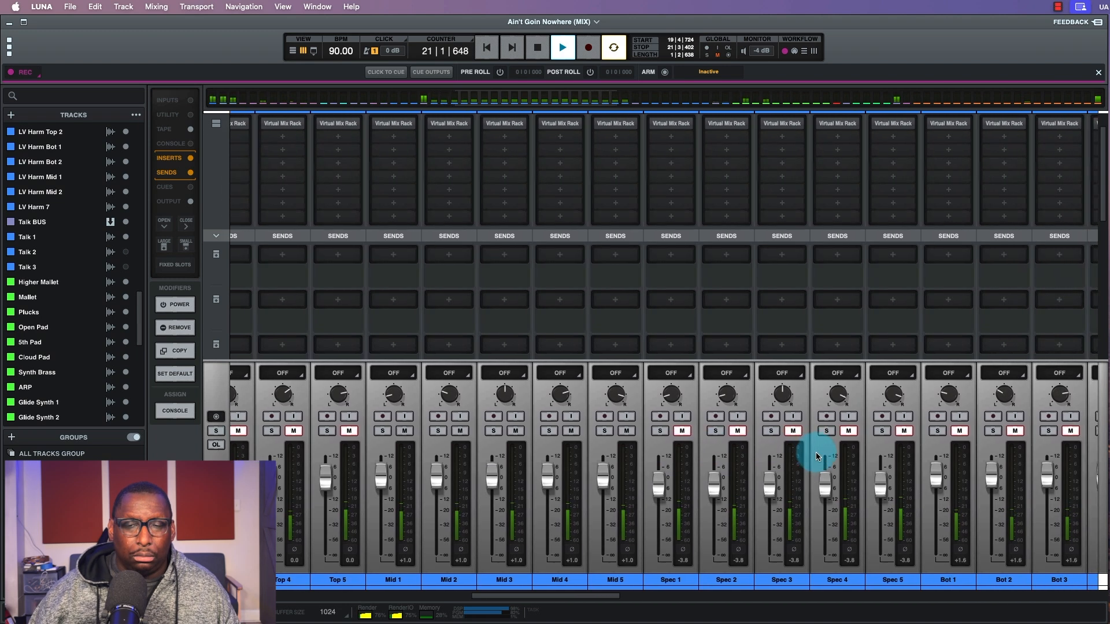
left_click(958, 430)
left_click(935, 474)
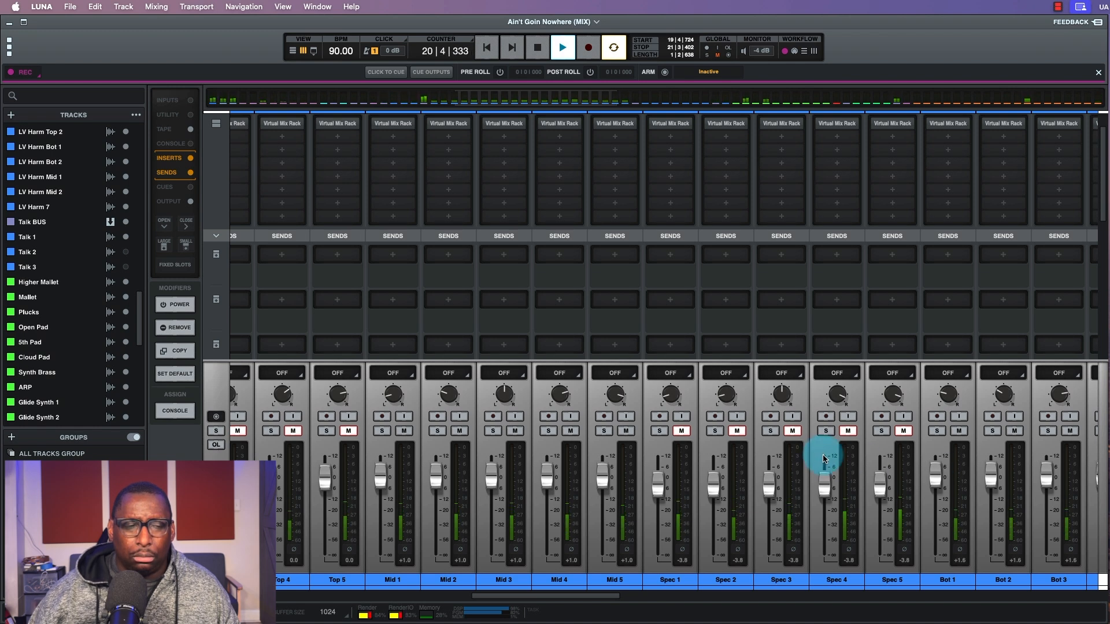
Step: Compare the blend with the Mid channels muted and unmuted, and raise the Bot faders to +1.9
key("space")
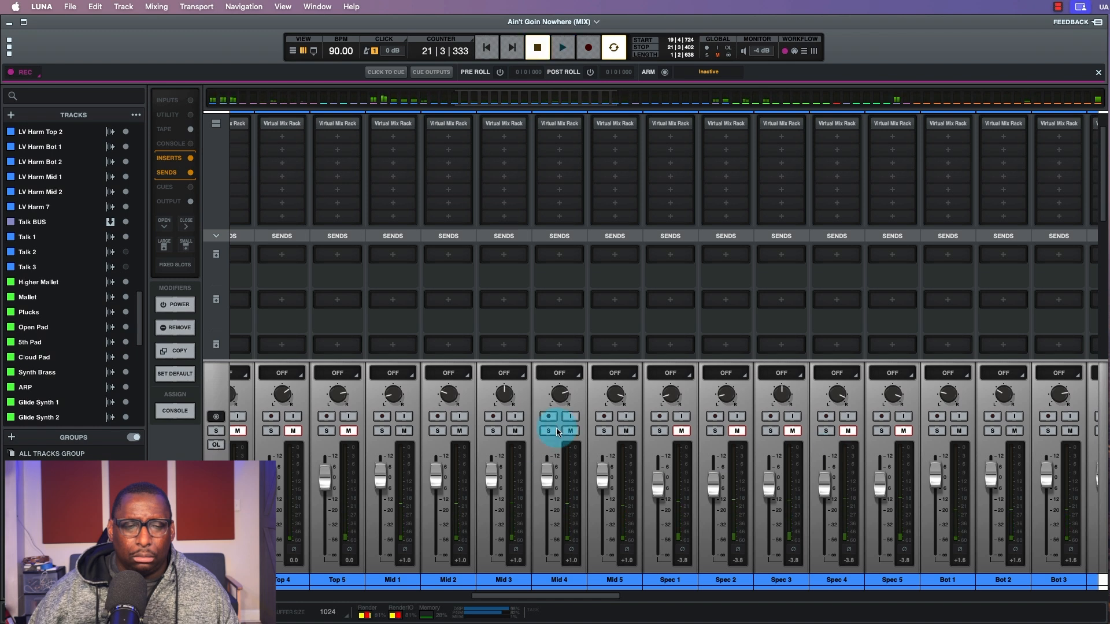
left_click(570, 433)
key("space")
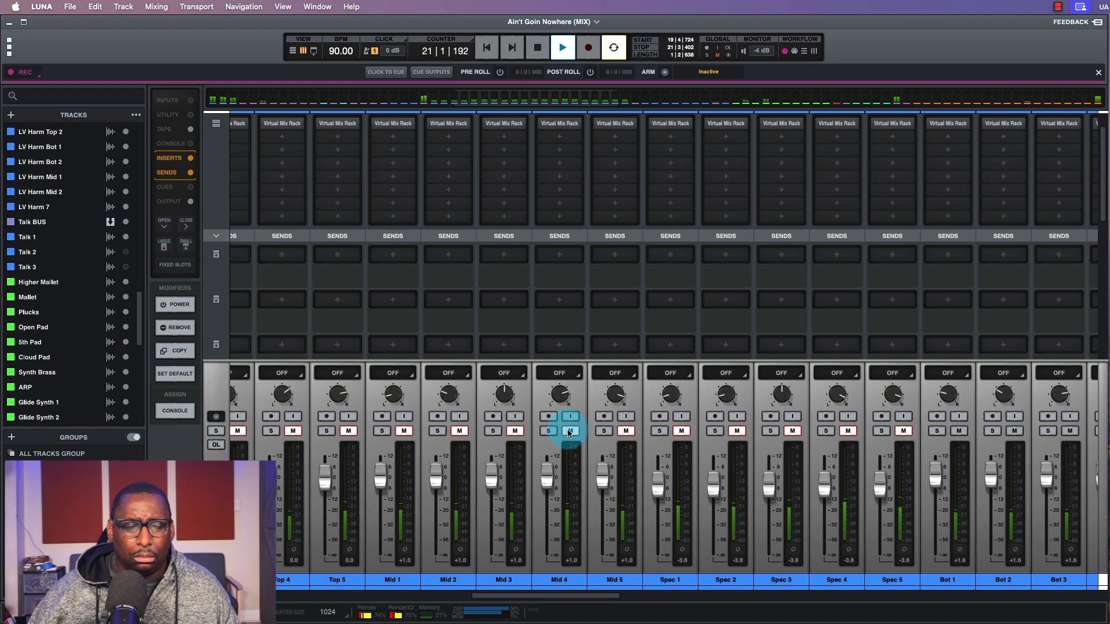
left_click(569, 432)
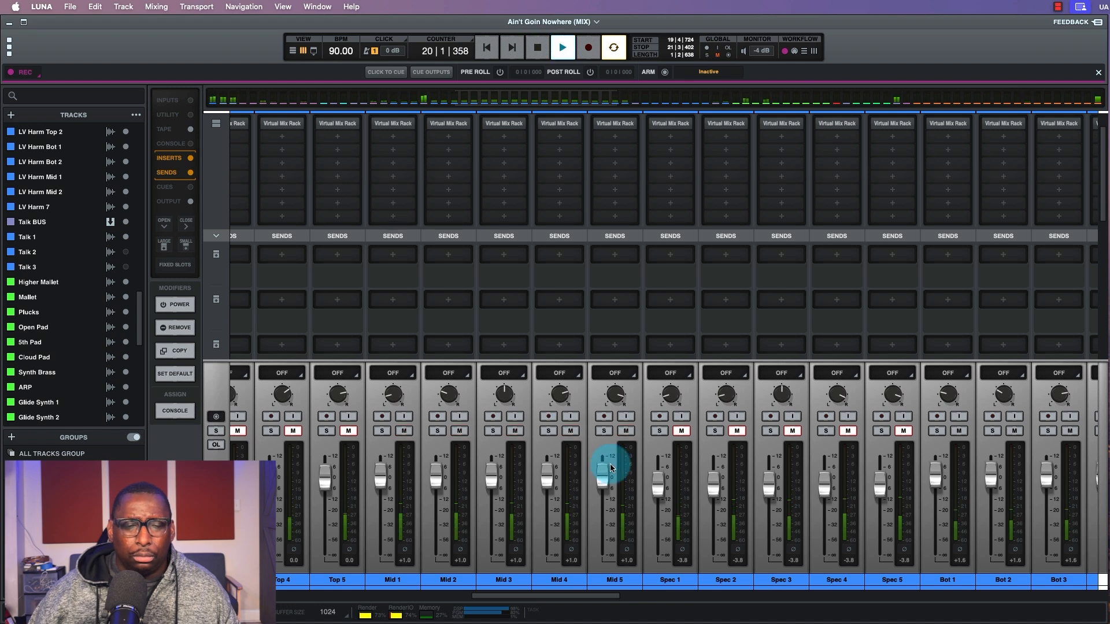
scroll(967, 478, "right", 1)
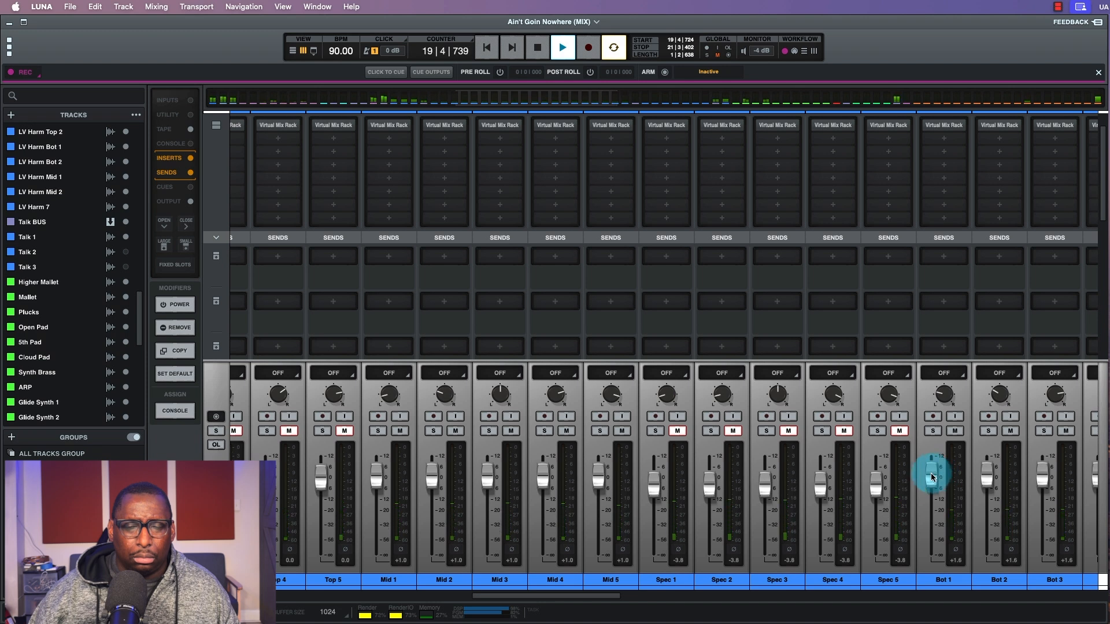
left_click_drag(931, 478, 932, 476)
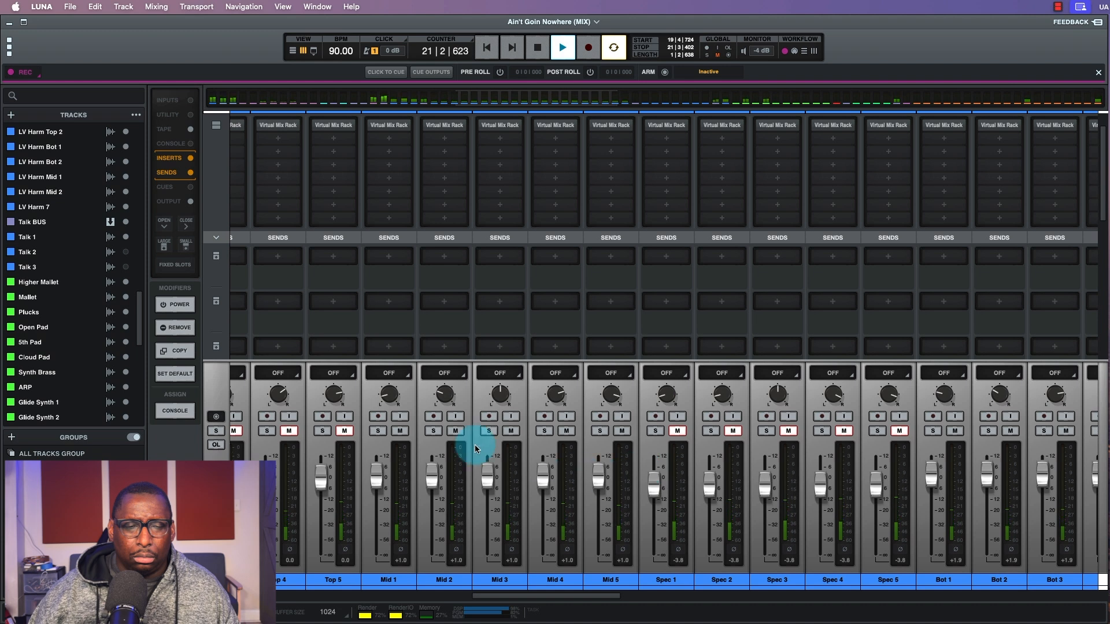
Step: Unmute the Top channels and set the Mid faders to +0.4 during playback
scroll(381, 436, "left", 5)
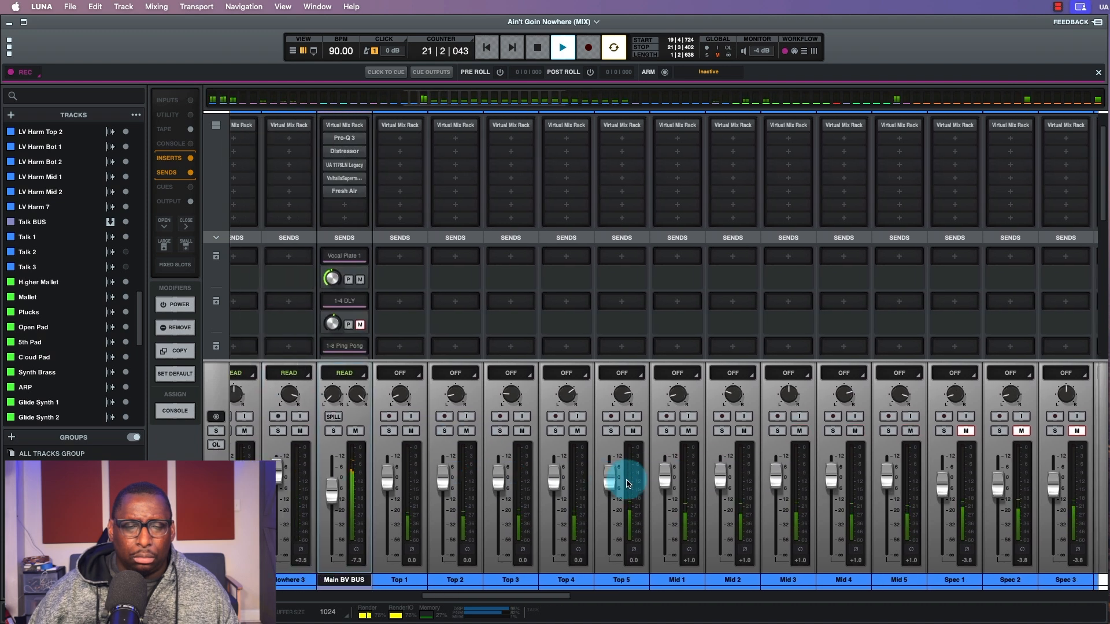
left_click_drag(662, 482, 662, 484)
left_click(661, 484, "alt")
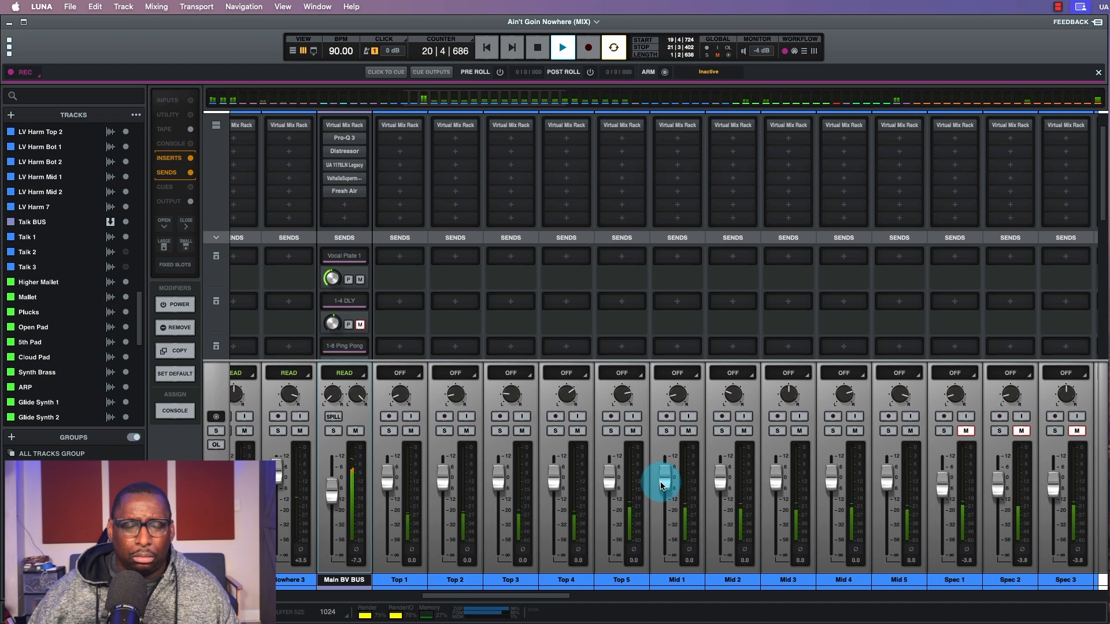
left_click_drag(669, 483, 669, 482)
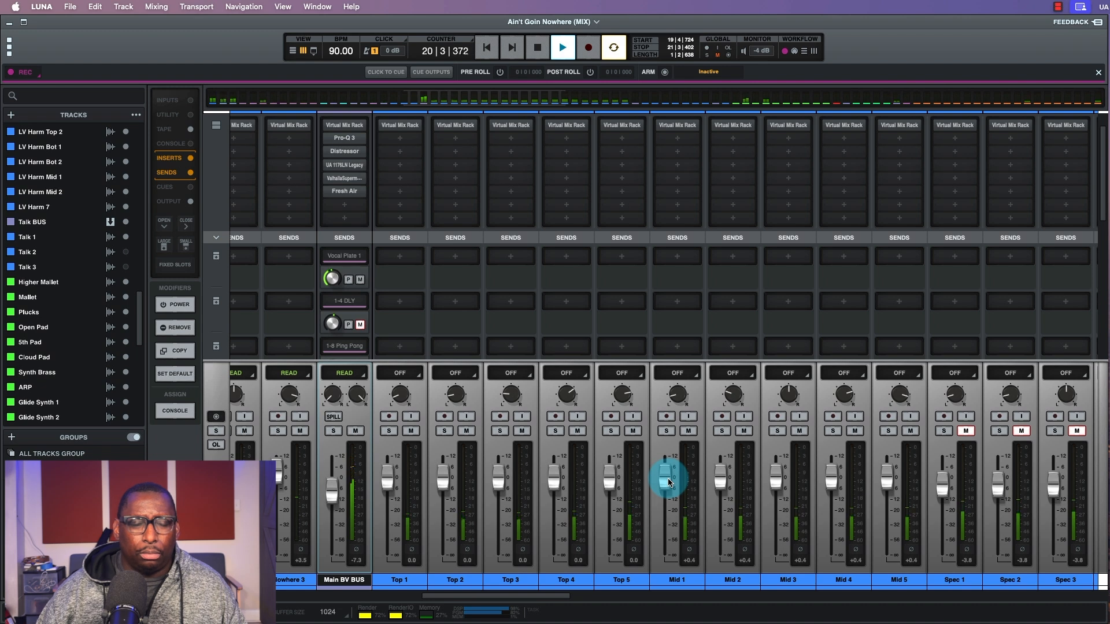
Step: Compare the blend with the Spec channels muted and unmuted, and leave them unmuted during playback
scroll(669, 479, "right", 5)
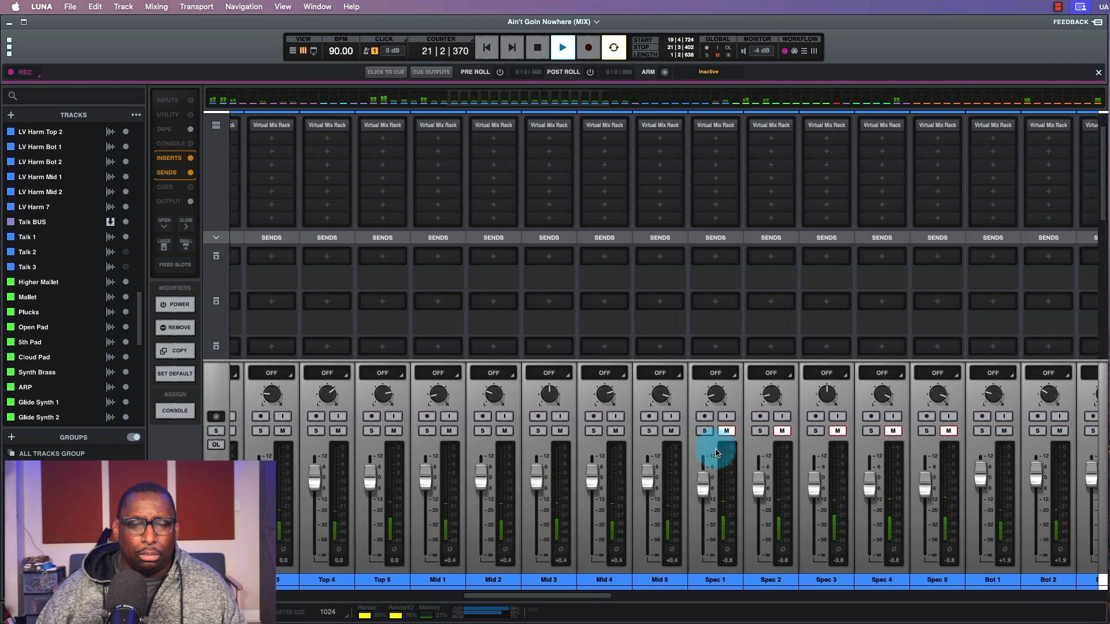
scroll(717, 452, "right", 1)
key("space")
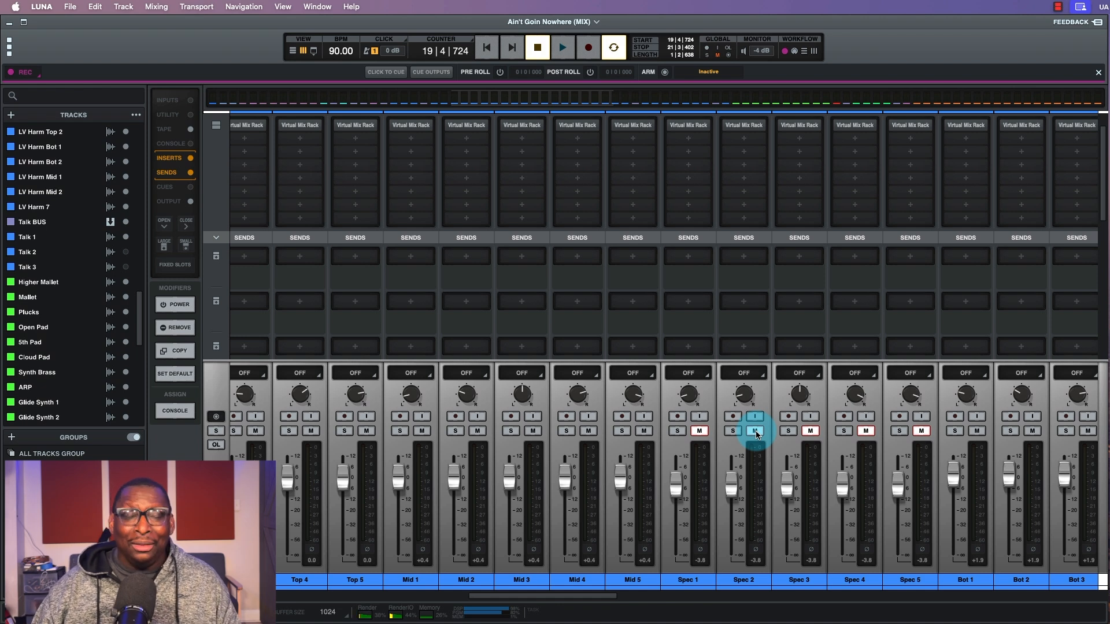
left_click(755, 431)
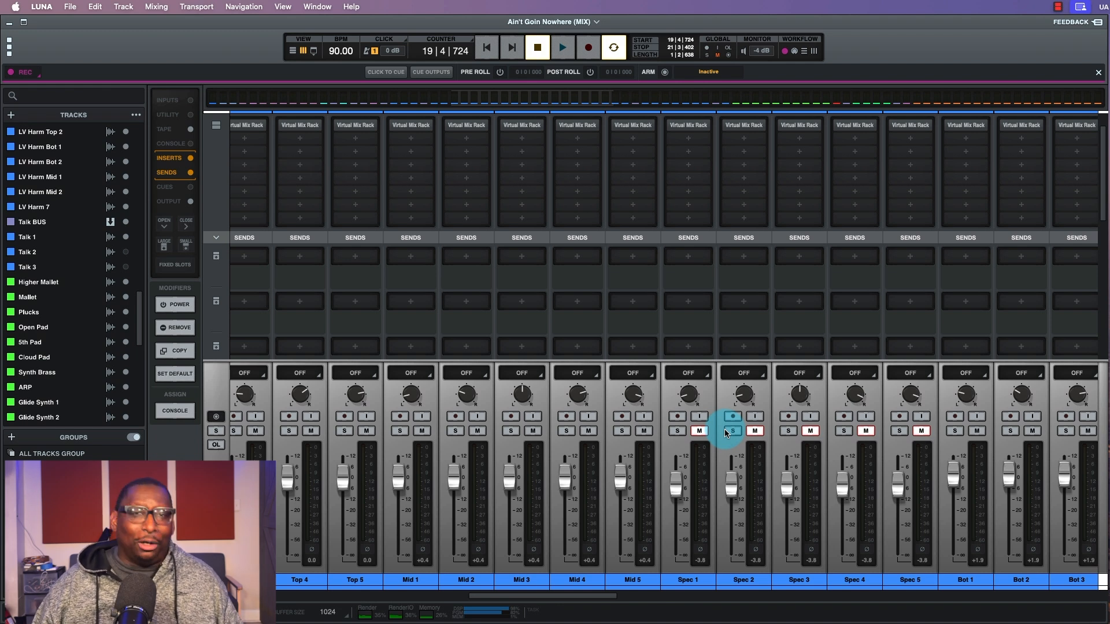
left_click(758, 434)
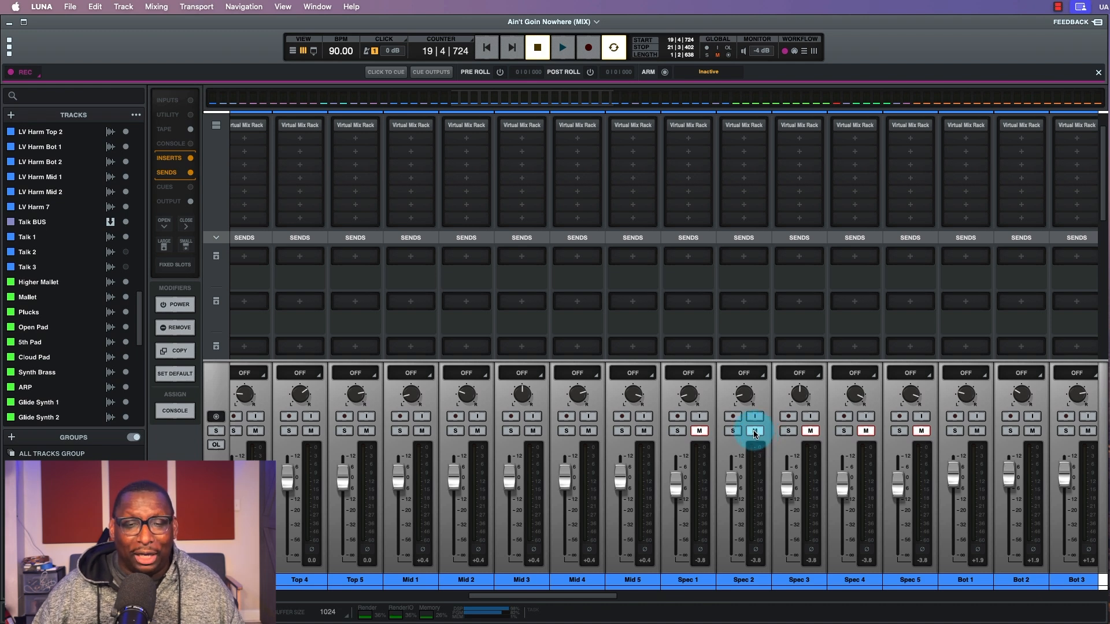
key("space")
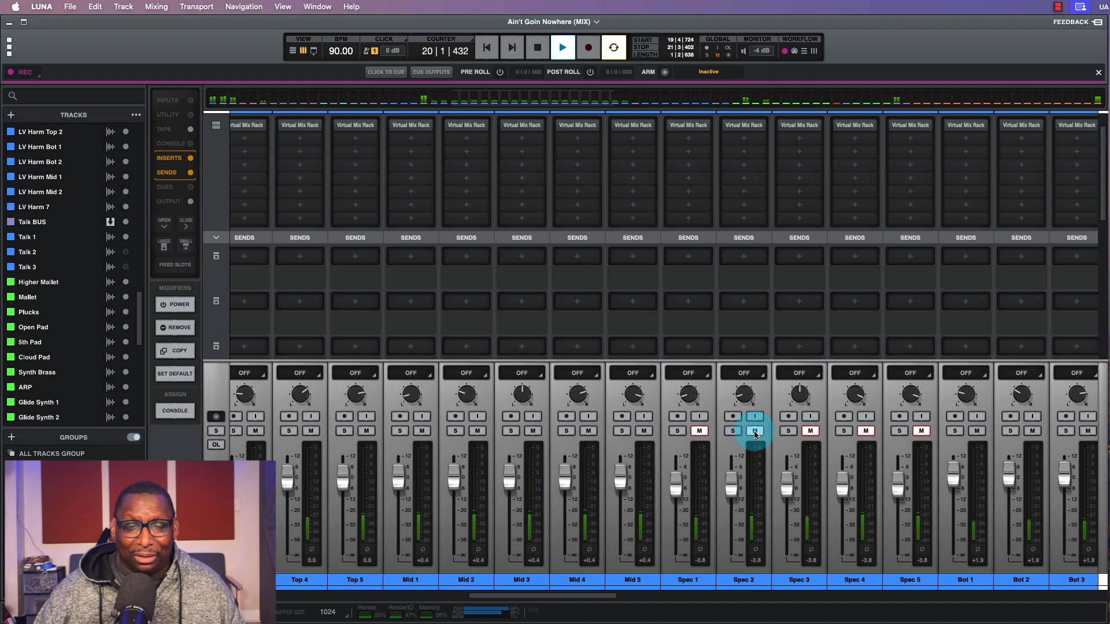
left_click(754, 432)
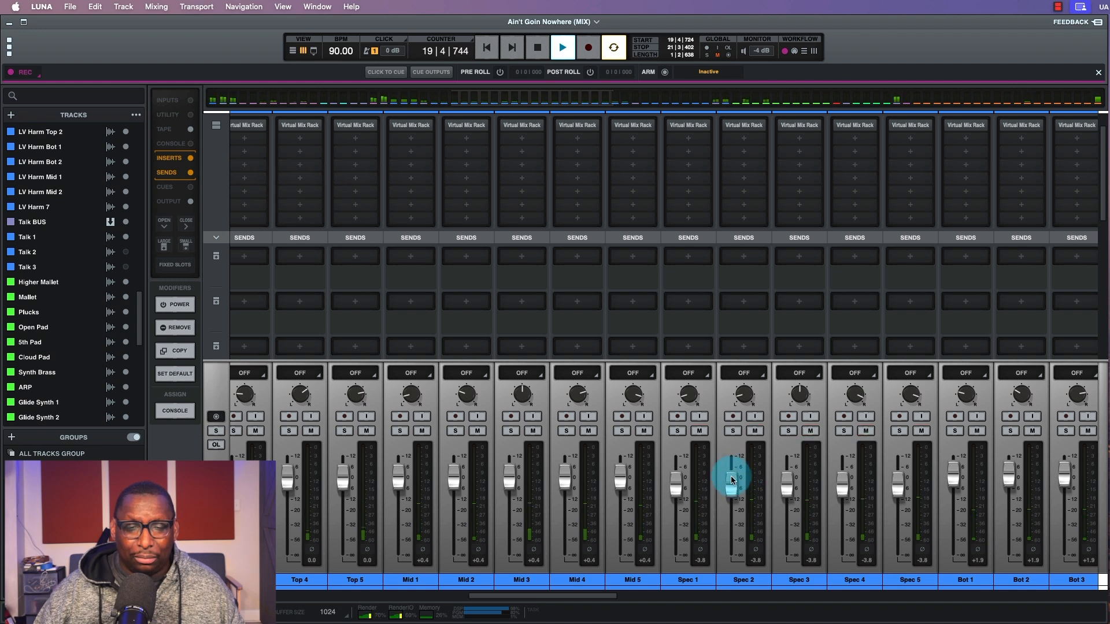
Step: Solo and unsolo the Spec channels as a check, and lower the Bot faders to -1.0
left_click(678, 431)
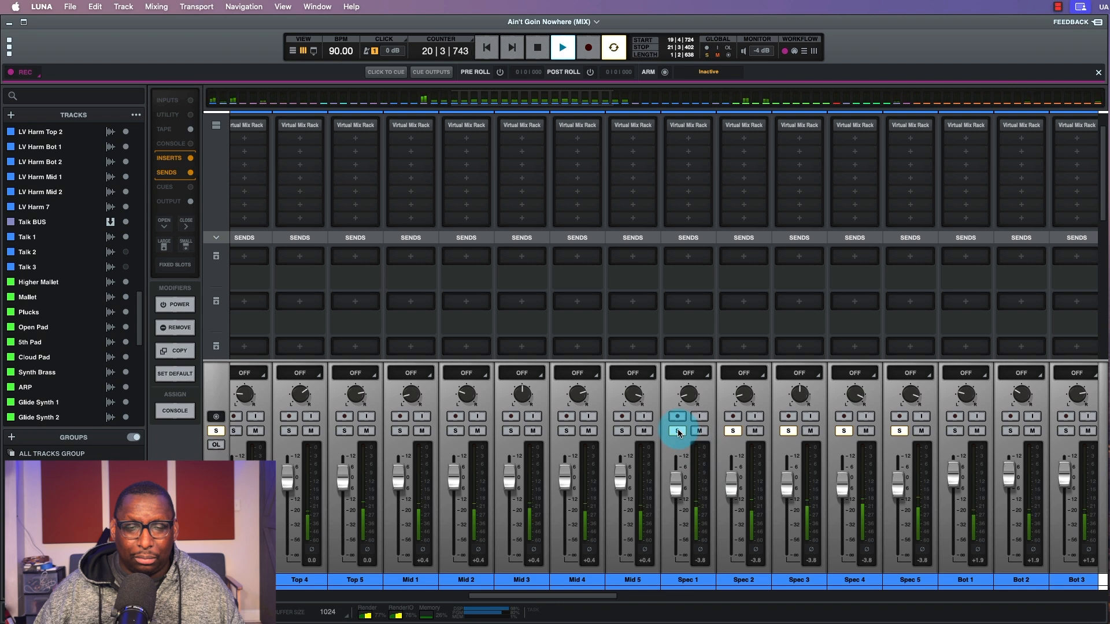
left_click(677, 431)
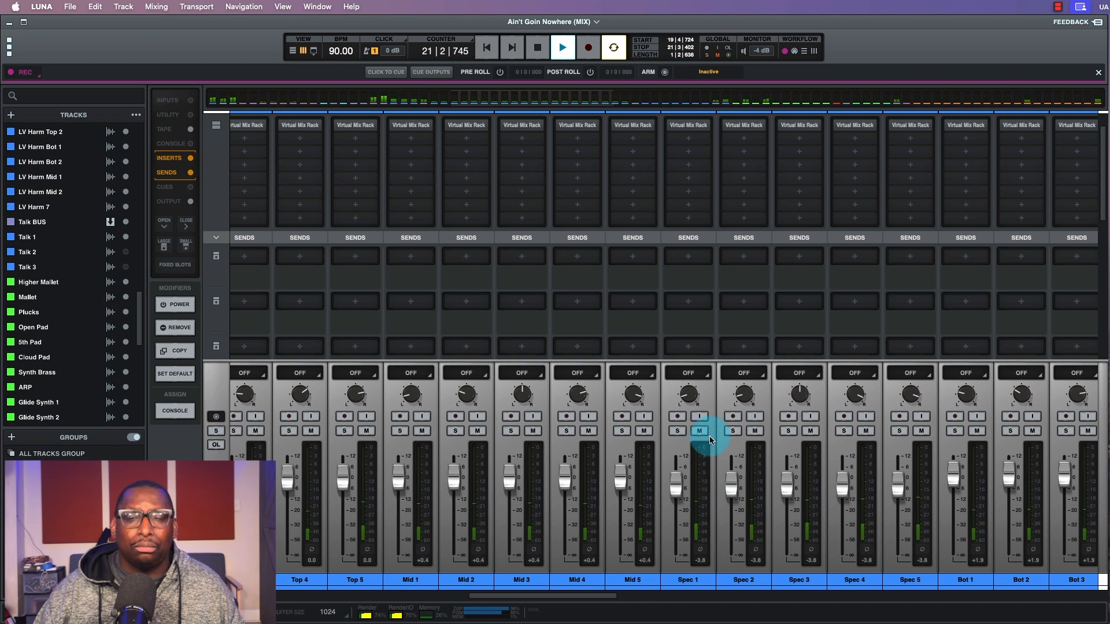
left_click_drag(953, 472, 954, 483)
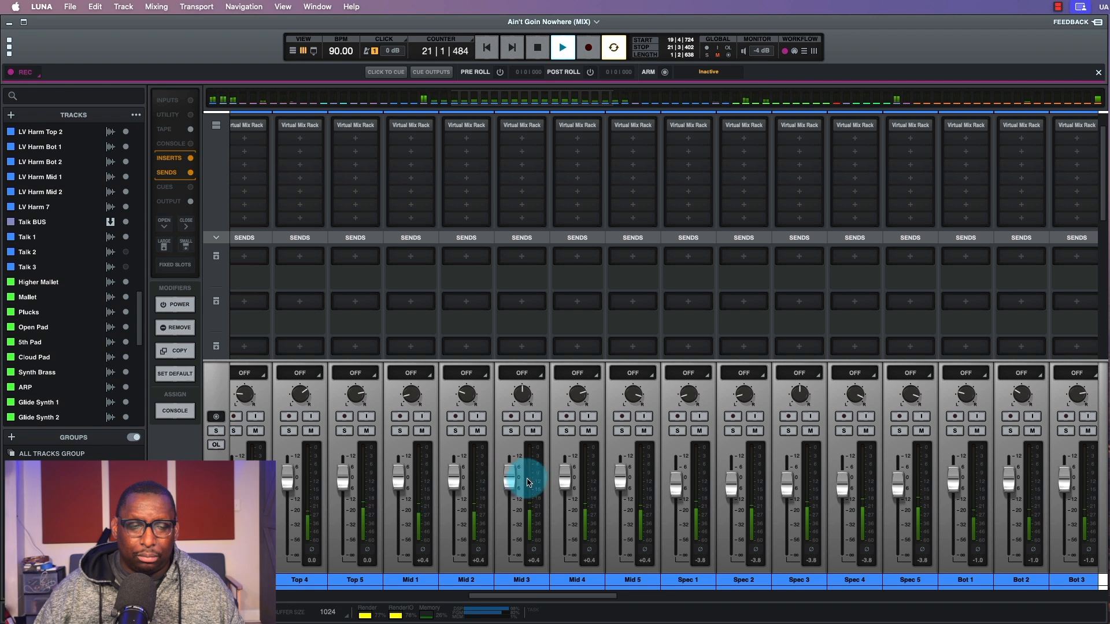
Step: Rebalance the stacks by lowering the Top faders to -0.6, Bot faders to -2.3 and Spec faders to -6.7, and stop playback
left_click(698, 580)
left_click(966, 580, "shift")
left_click_drag(950, 488, 950, 493)
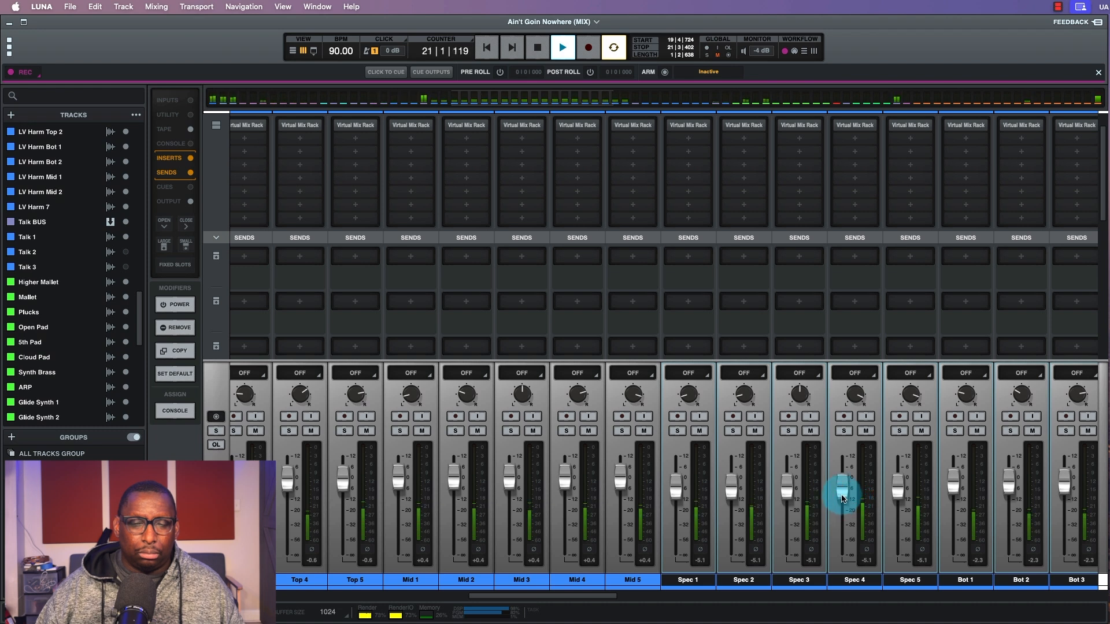
mouse_move(732, 490)
left_mouse_down()
mouse_move(733, 511)
mouse_move(731, 500)
left_mouse_up()
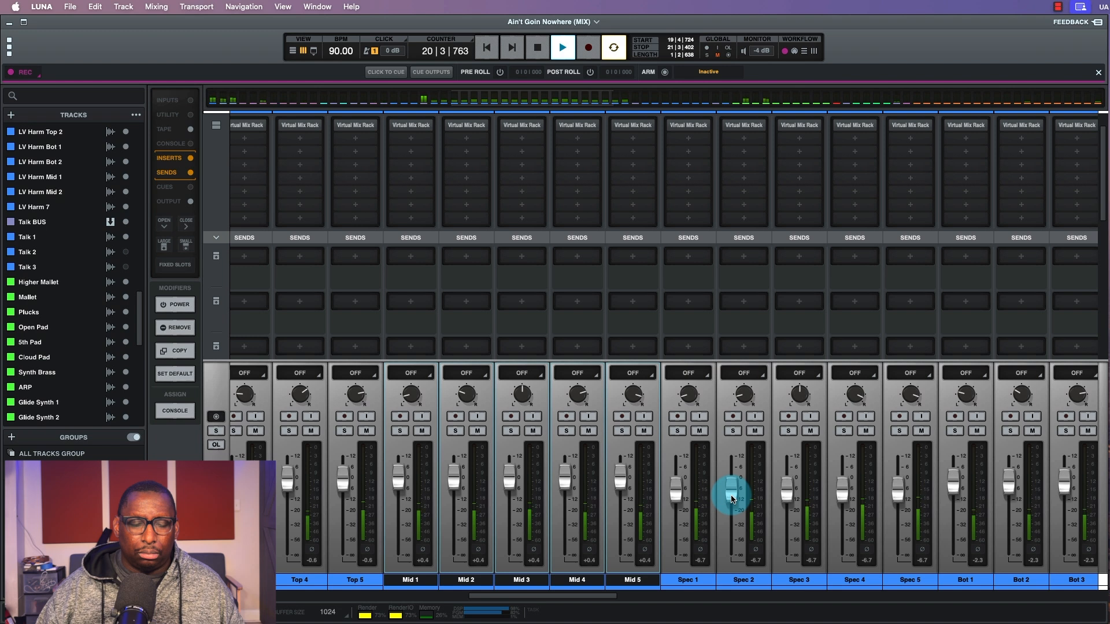
key("space")
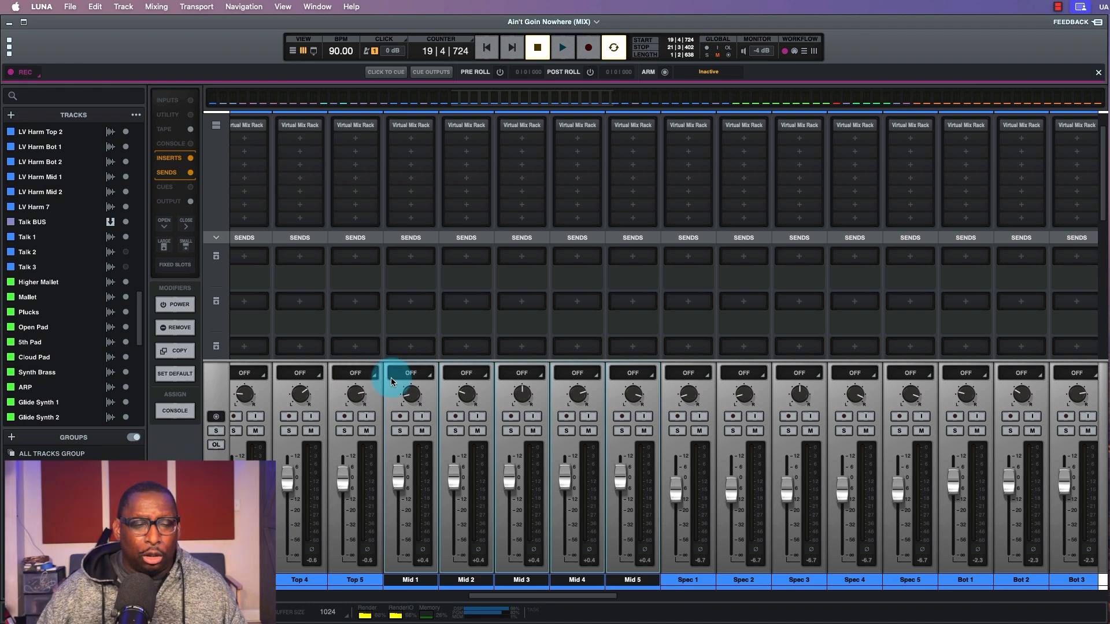
Step: Set the backing vocal channels to Touch automation and start playback of the phrase
left_click(410, 373)
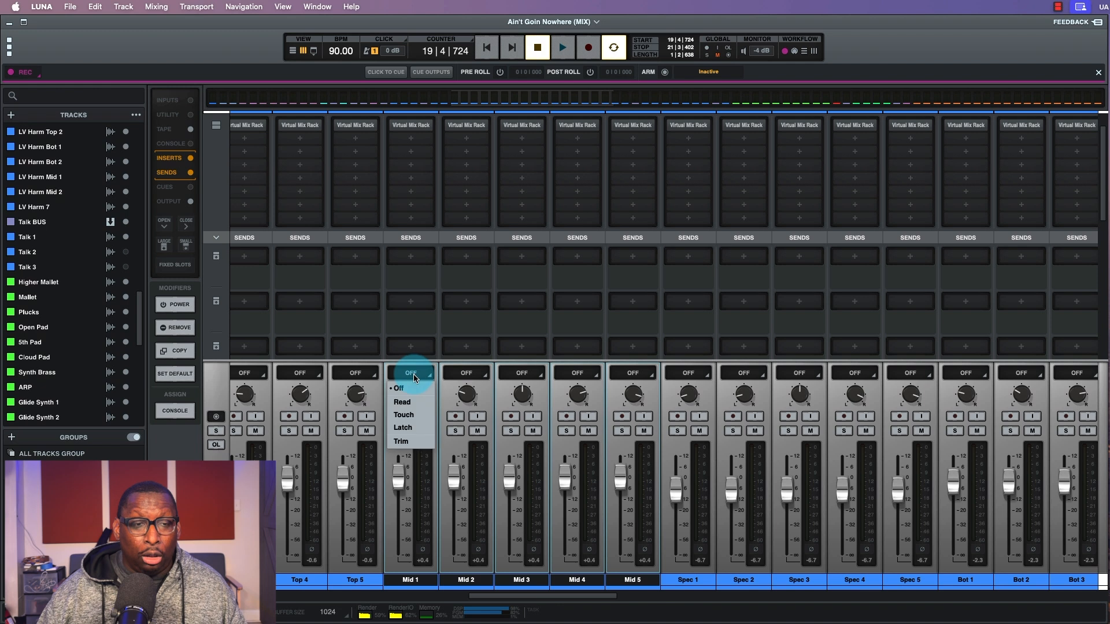
left_click(413, 414)
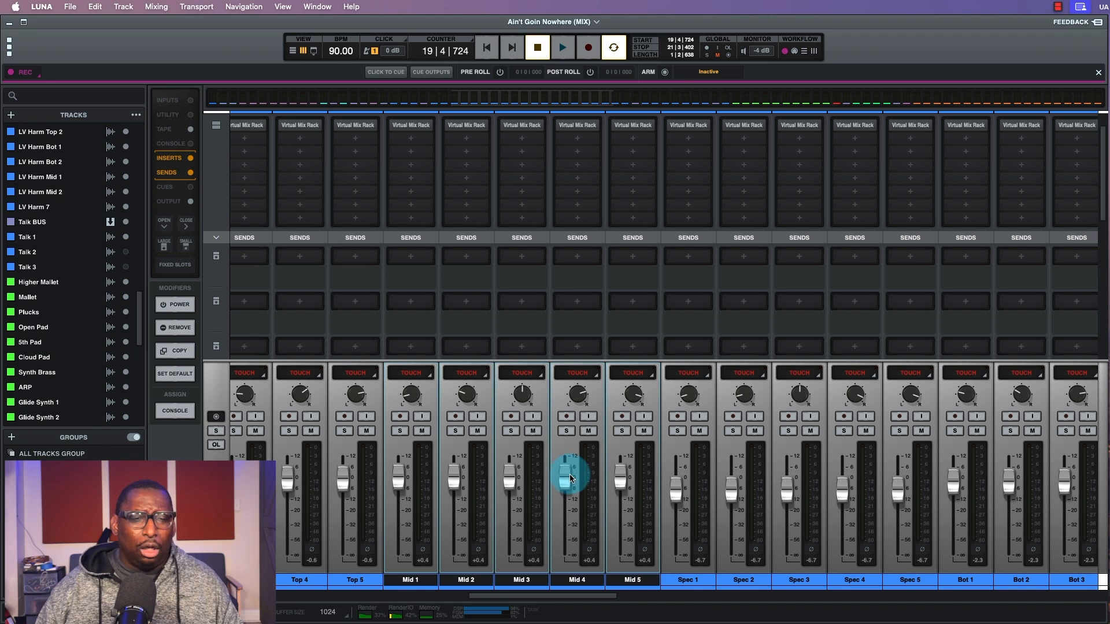
left_click_drag(564, 475, 565, 475)
key("space")
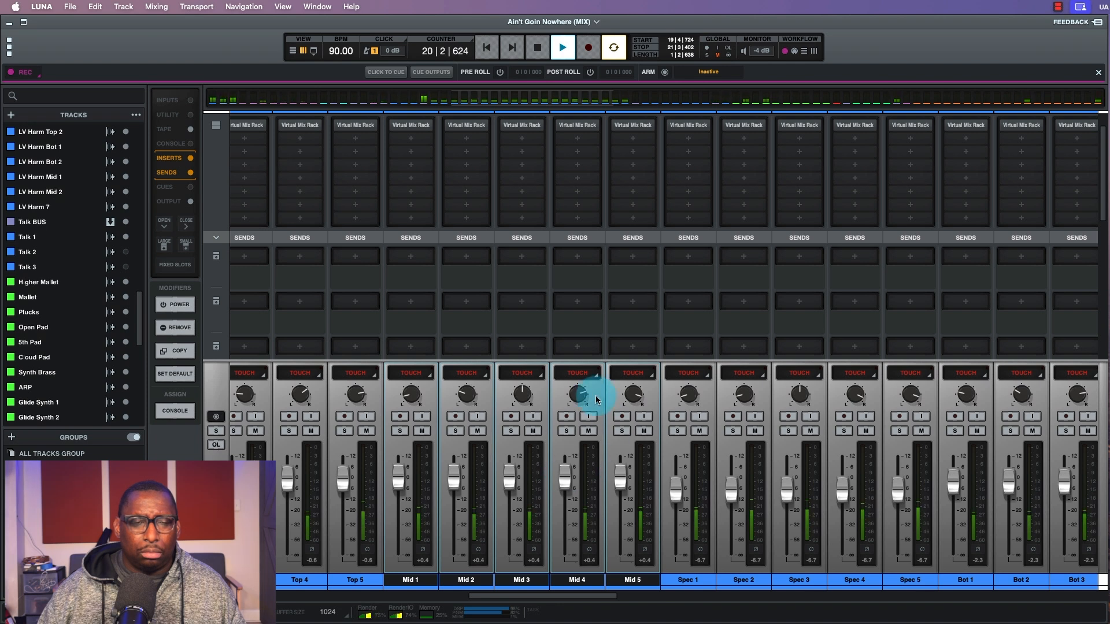
Step: Stop playback and set the backing vocal channels' automation to Off
key("space")
left_click(580, 373)
left_click(580, 388)
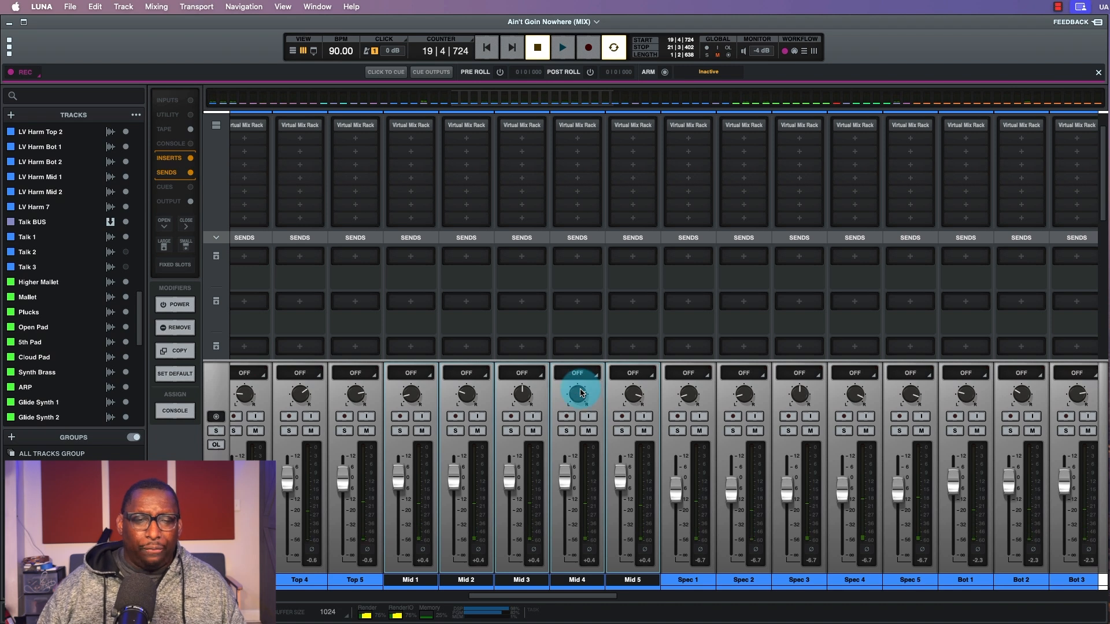
Step: Select the Chorus 2 backing vocals from about bar 38 to 45, and audition them while viewing the mixer channels
key("super+equal")
scroll(581, 389, "right", 15)
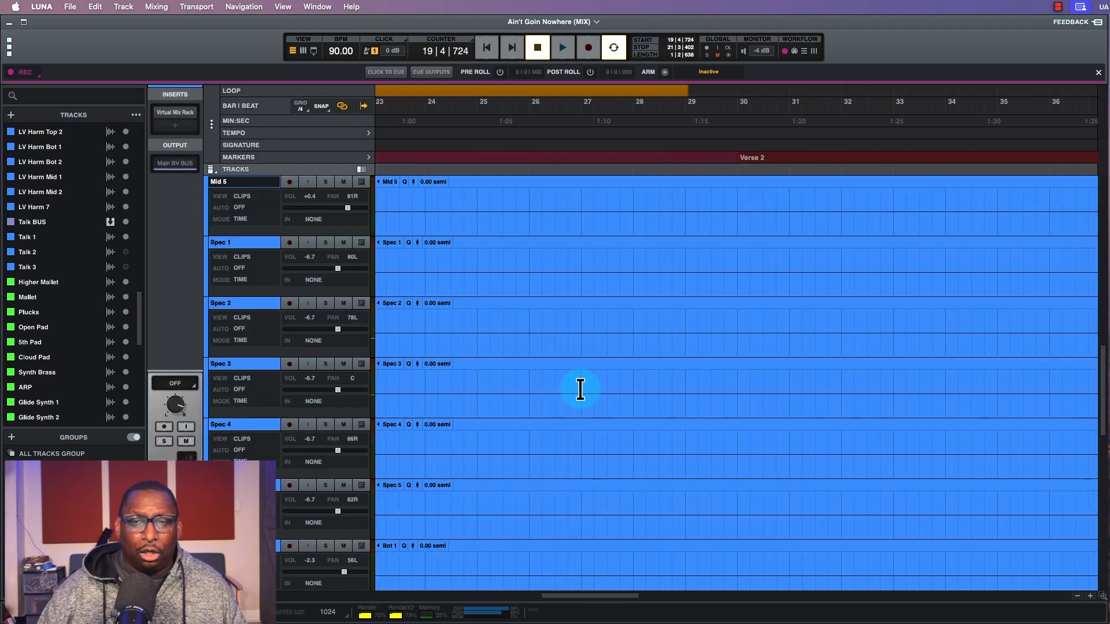
scroll(581, 388, "right", 4)
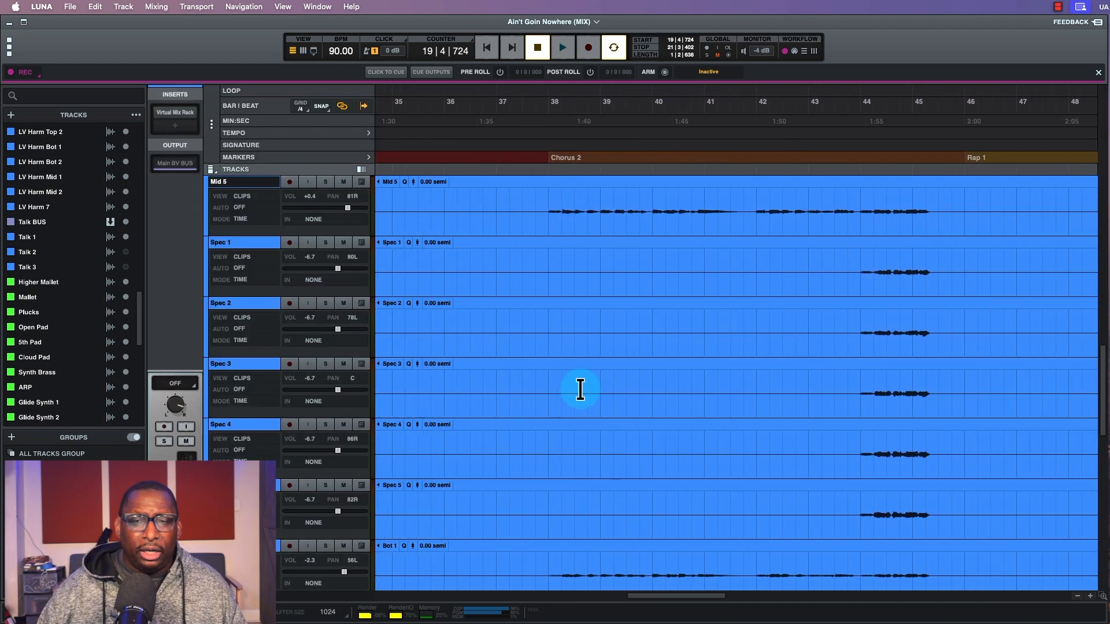
left_click_drag(512, 146, 632, 149)
left_click_drag(501, 201, 909, 237)
key("space")
key("super+equal")
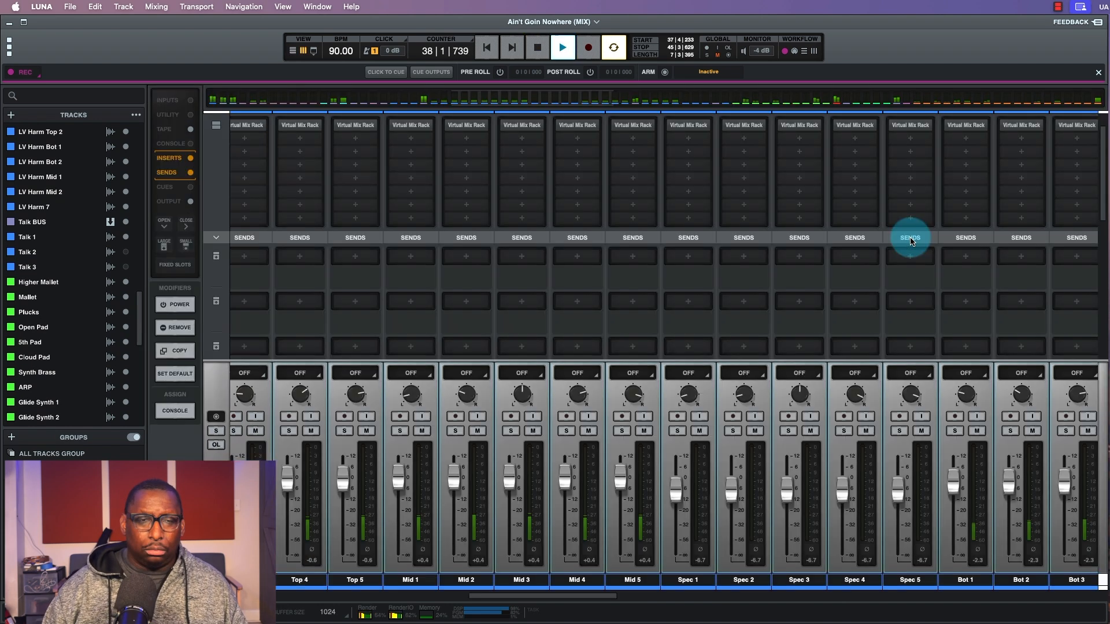
scroll(577, 401, "left", 3)
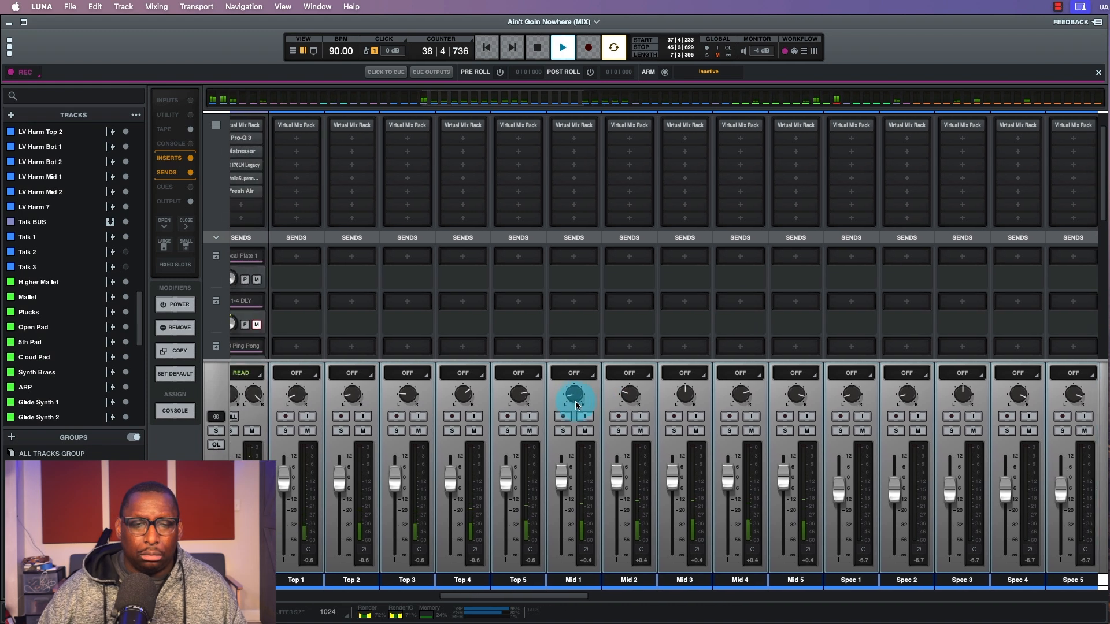
scroll(576, 403, "right", 2)
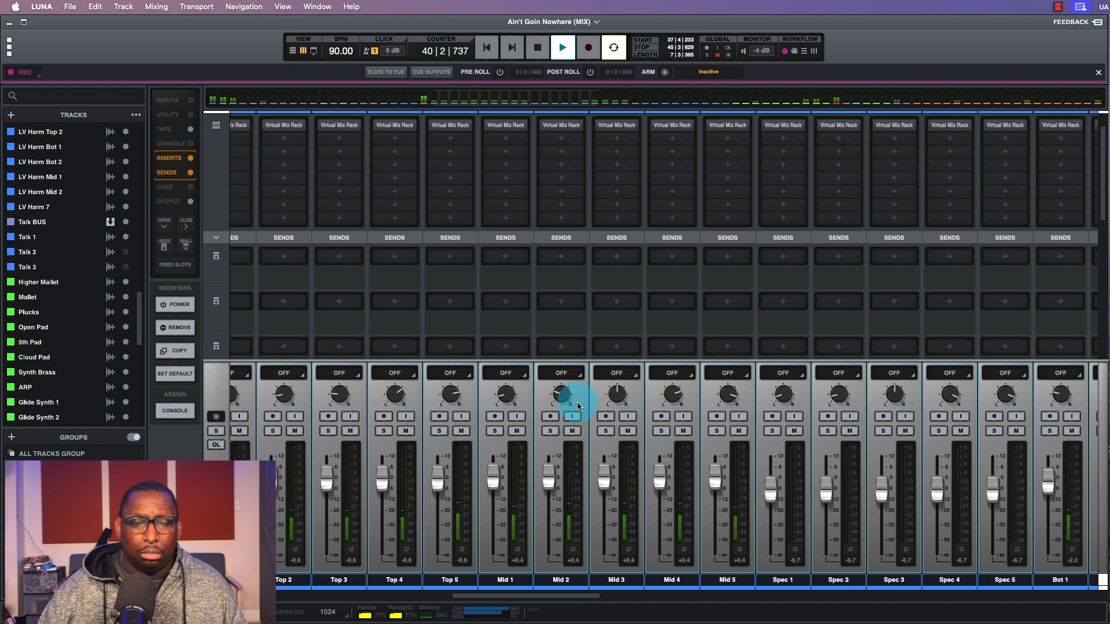
key("space")
Step: Select the closing phrase of Chorus 2, about bars 44 to 45, across the backing vocal tracks and return to the mixer
key("super+equal")
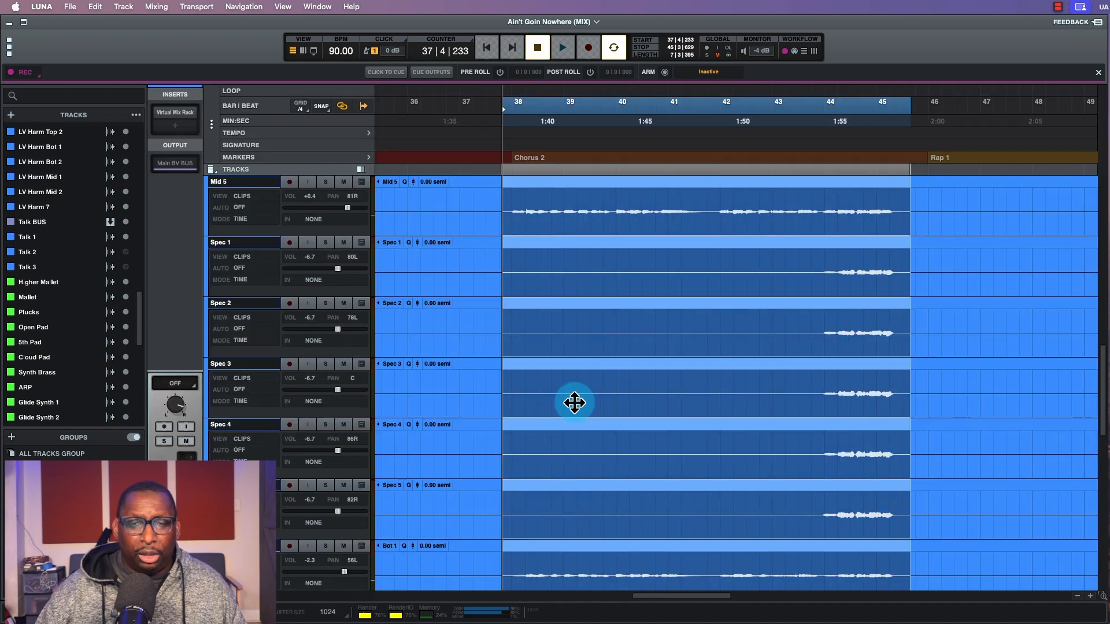
left_click(821, 264)
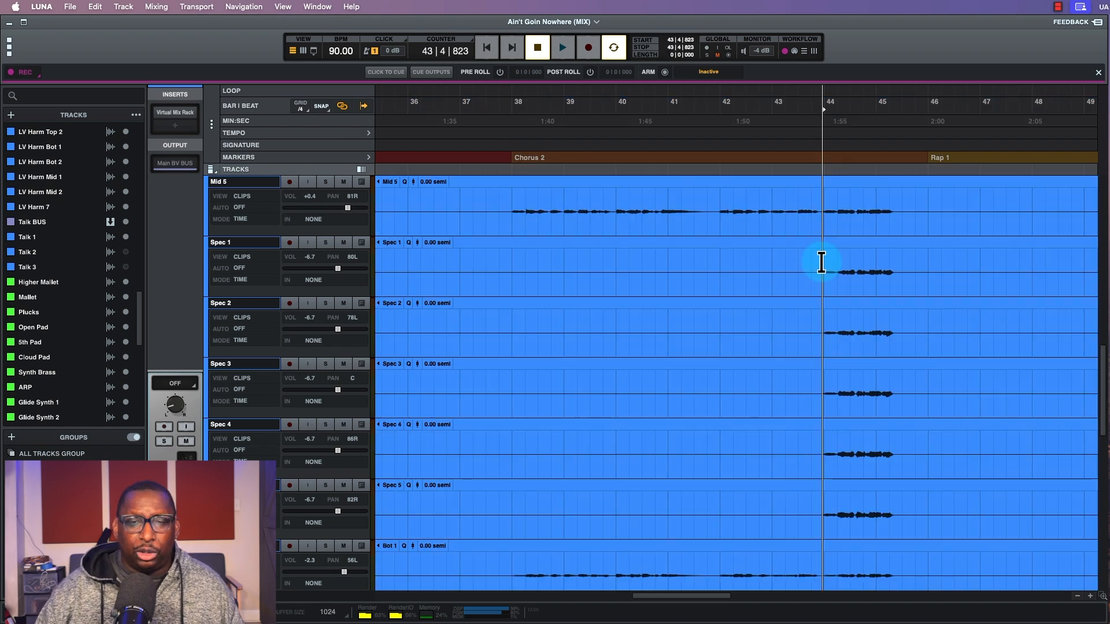
scroll(808, 262, "right", 2)
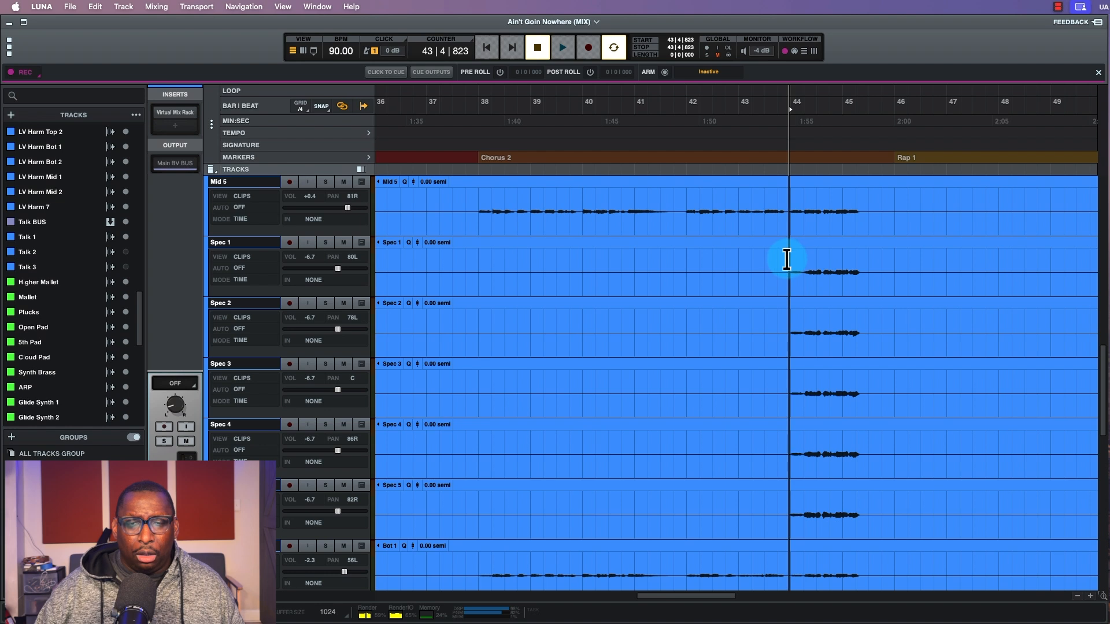
left_click_drag(788, 259, 876, 264)
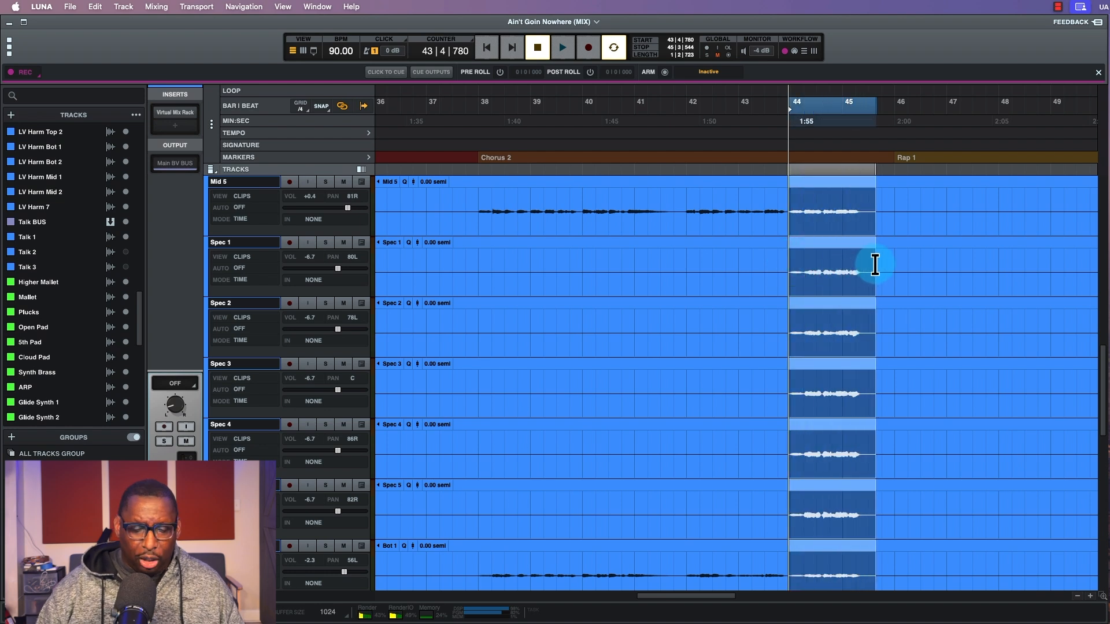
key("super+equal")
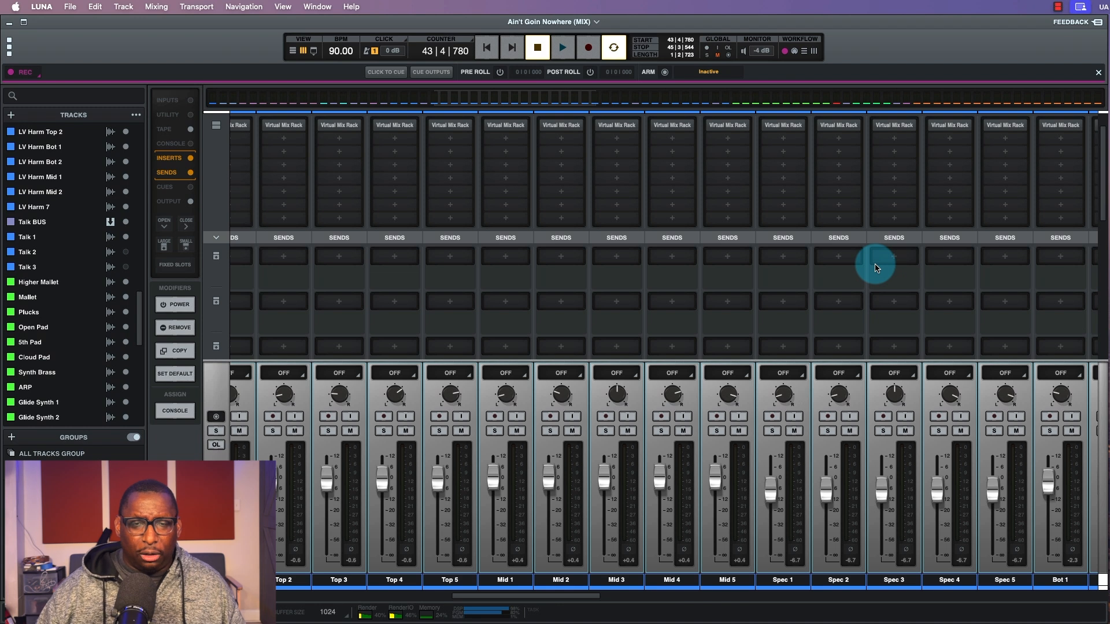
Step: Play the bar 44 phrase once with the backing vocal channels in Touch automation, and set them to Read
left_click(728, 373)
left_click(721, 417)
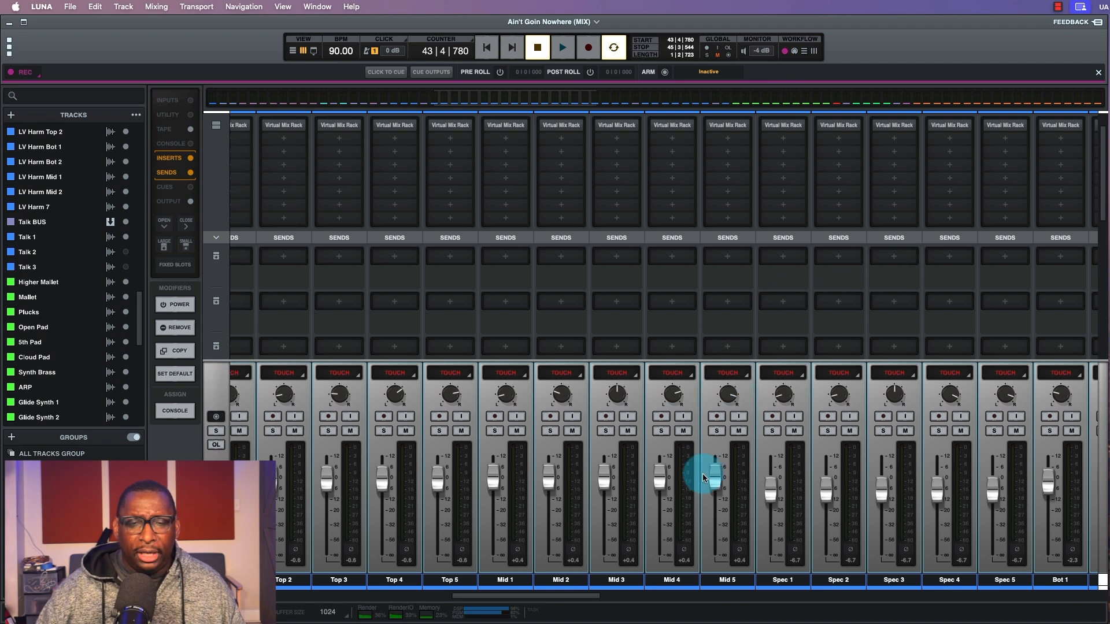
scroll(712, 479, "left", 1)
scroll(722, 477, "down", 1)
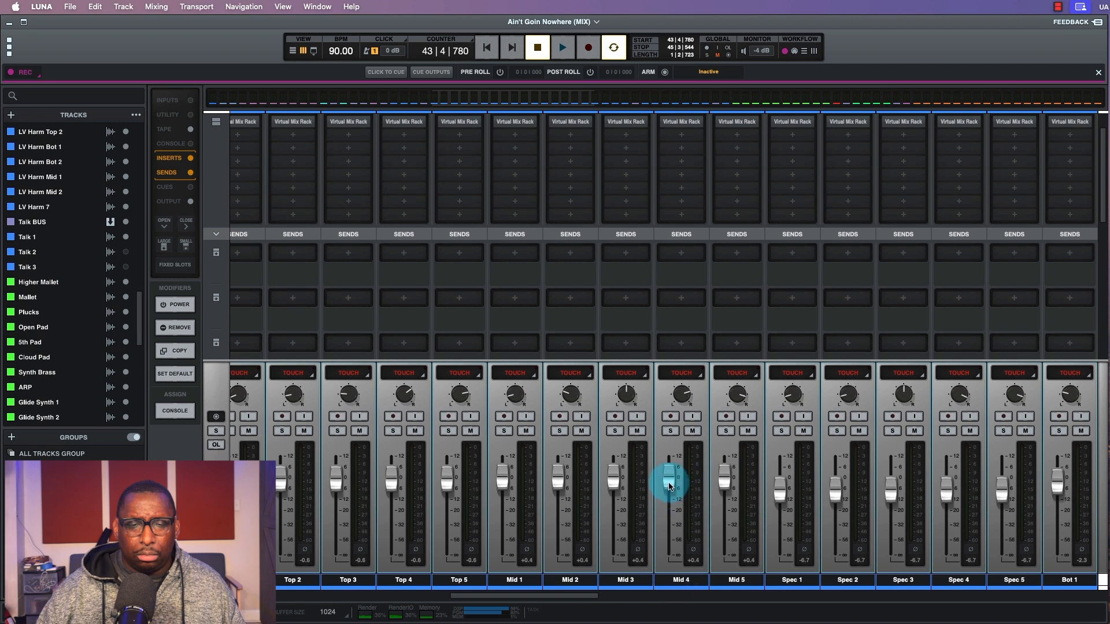
key("space")
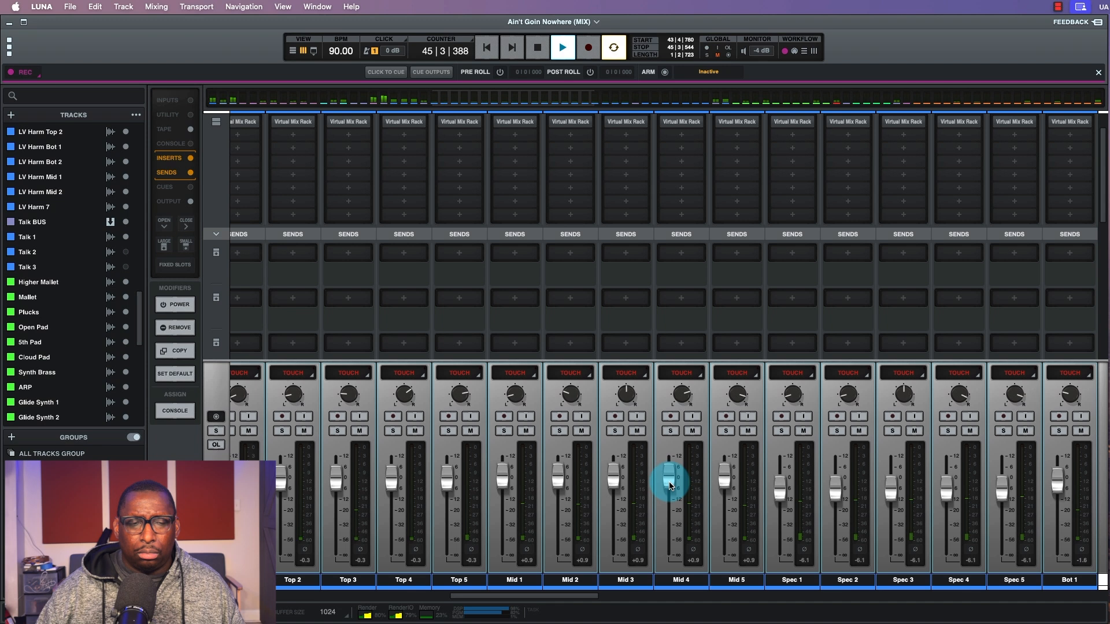
key("space")
left_click(624, 375)
left_click(623, 402)
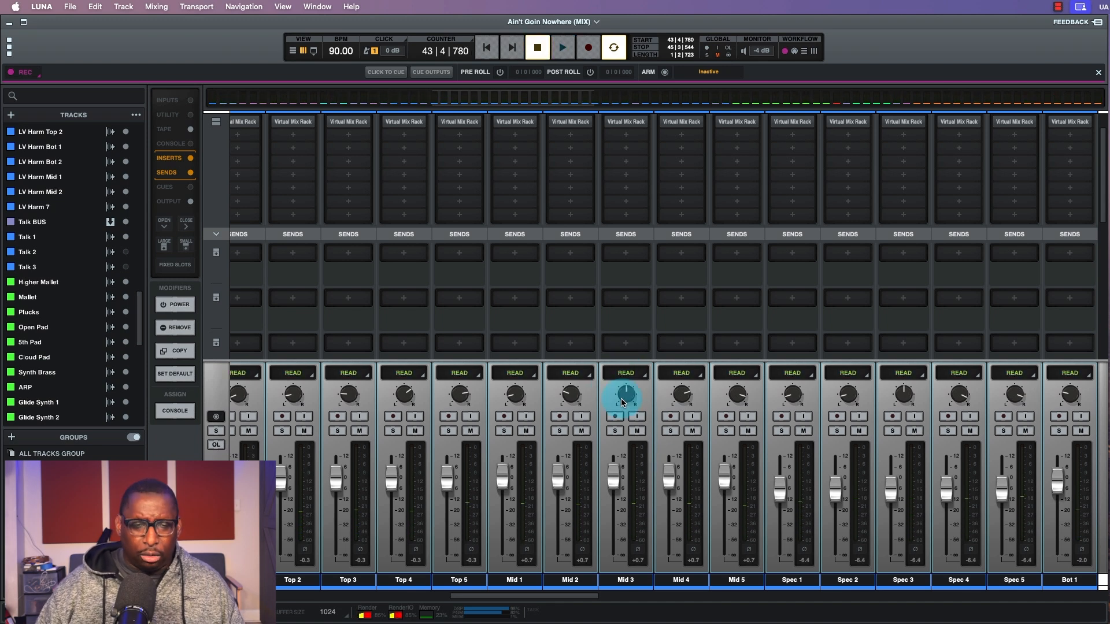
Step: Play the earlier phrase at bar 20 from the timeline to check the backing vocal levels in Read
key("super+equal")
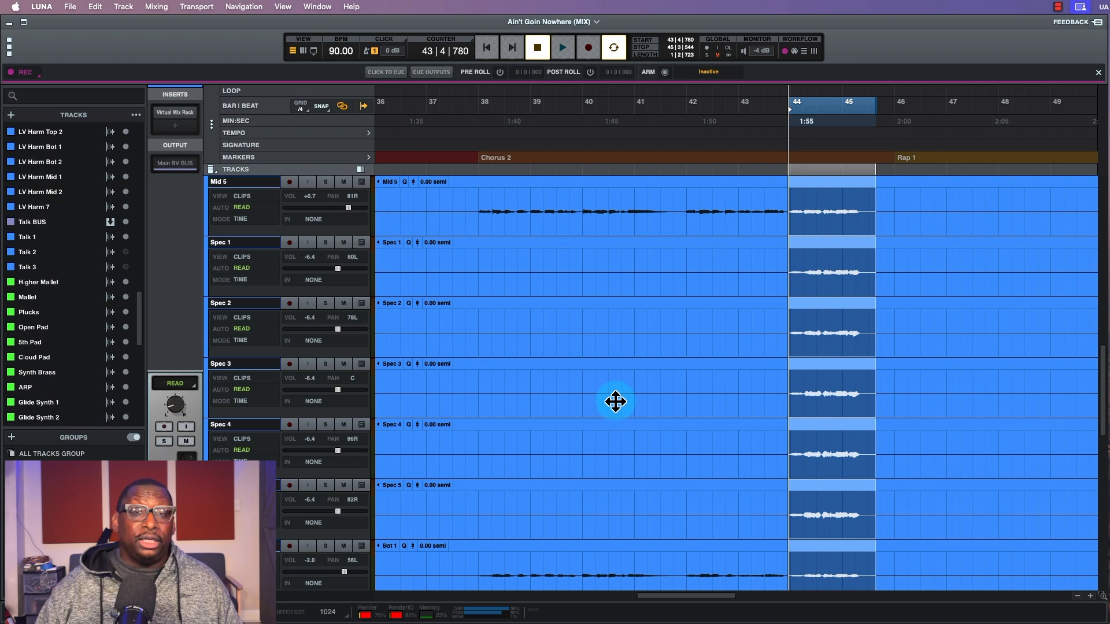
scroll(615, 402, "left", 10)
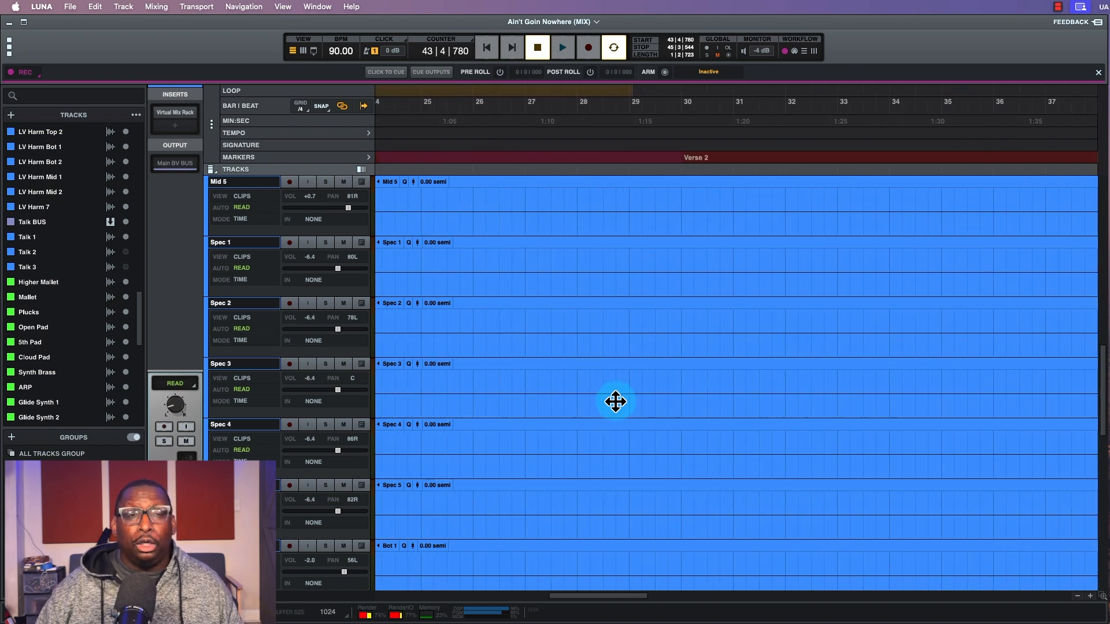
scroll(615, 401, "left", 8)
left_click(611, 119)
key("space")
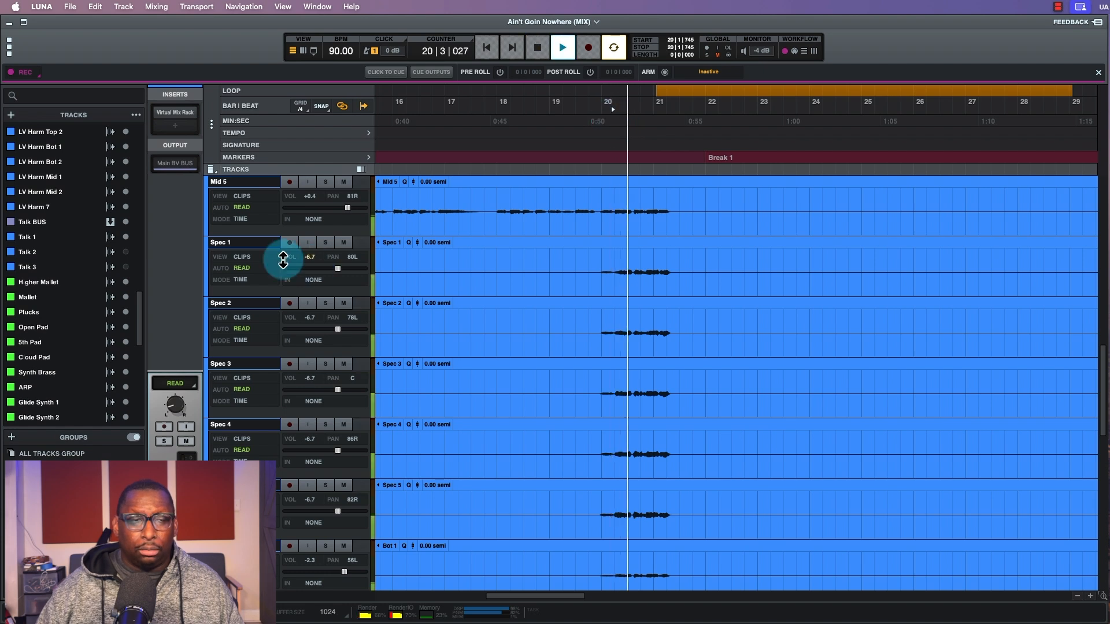
key("space")
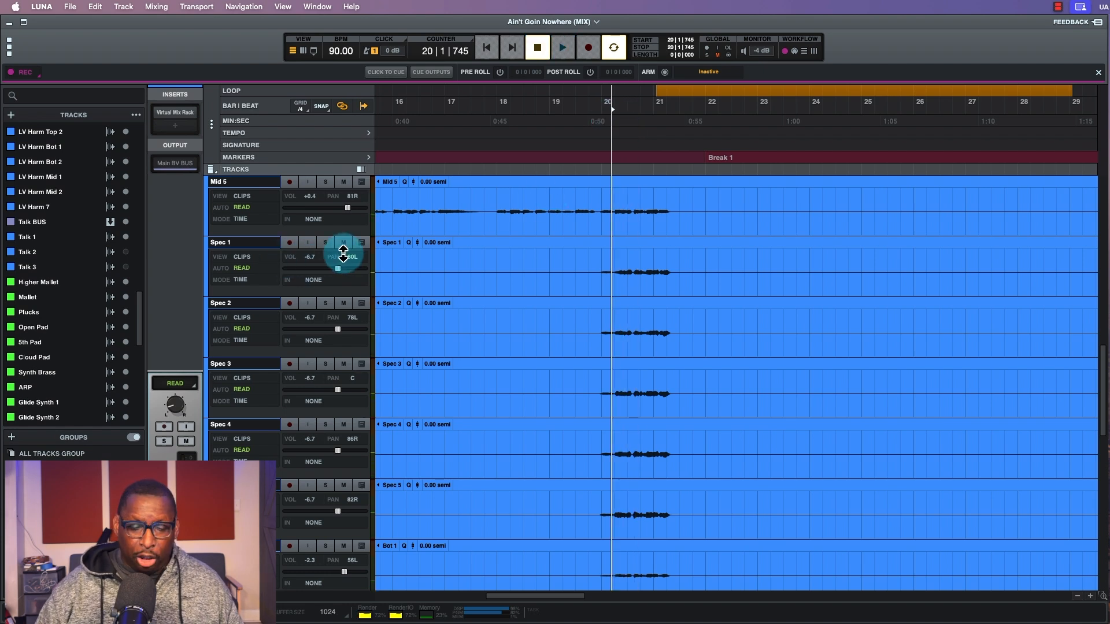
Step: Play the bar 20 phrase in the mixer, set the backing vocal channels' automation to Off, and stop playback
key("super+equal")
key("space")
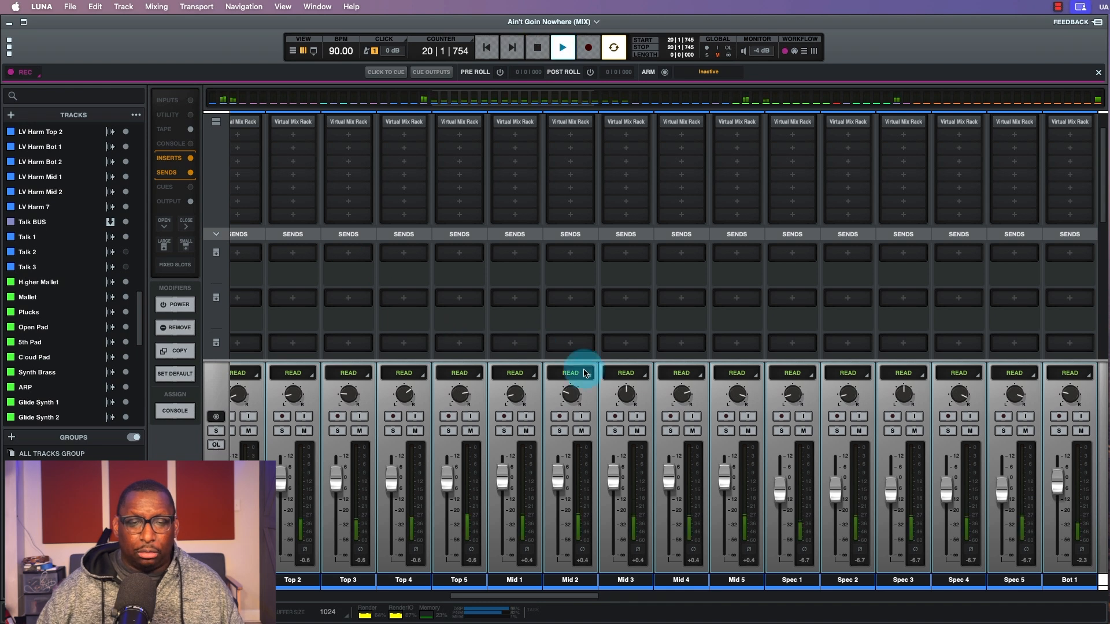
left_click(630, 375)
left_click(627, 386)
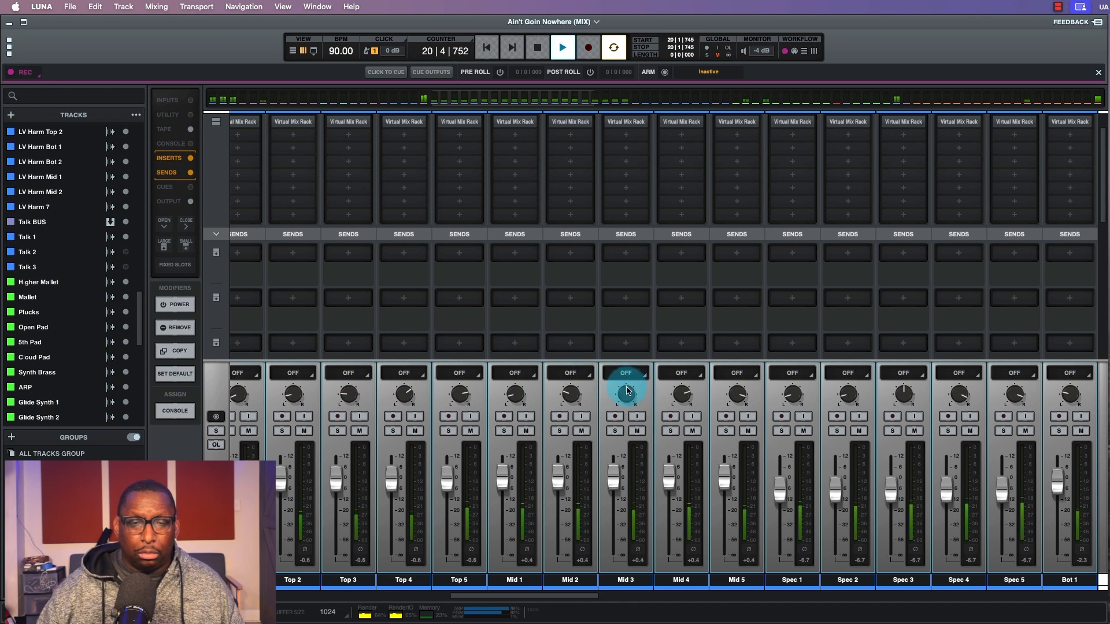
key("space")
Step: Reselect the Chorus 2 closing phrase around bars 44 to 45 on the backing vocals and show the mixer again
key("super+equal")
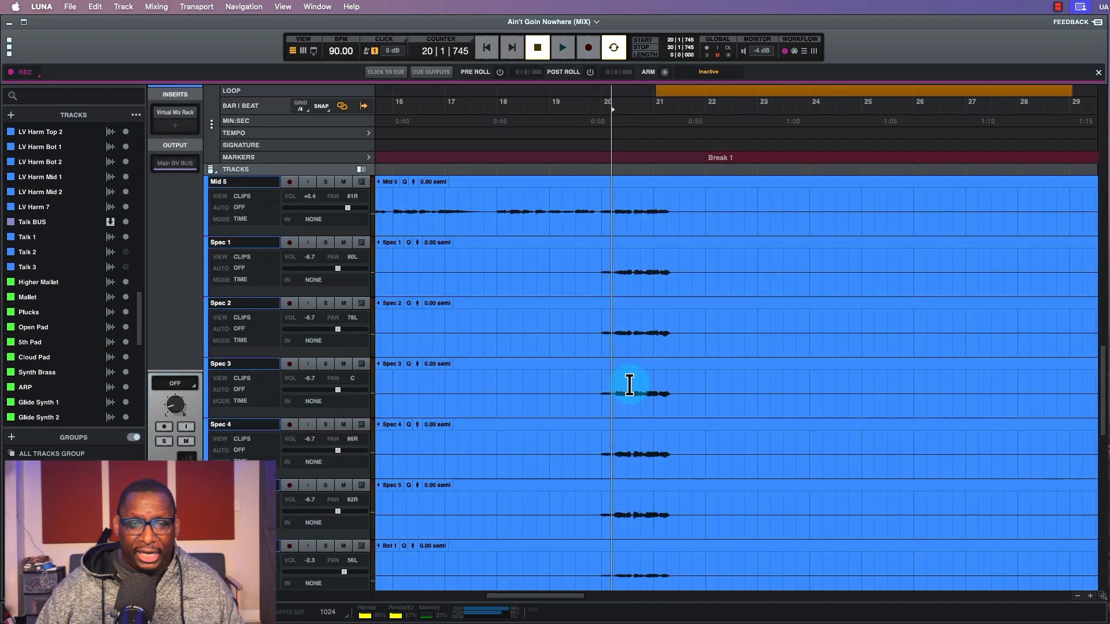
scroll(629, 386, "right", 2)
scroll(629, 383, "right", 10)
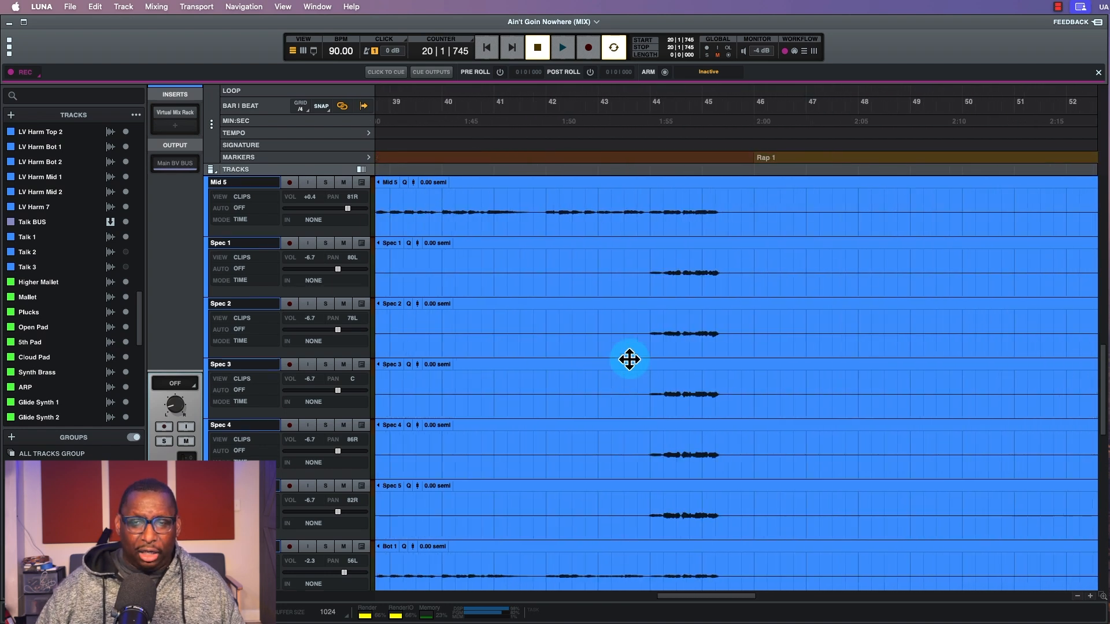
left_click_drag(572, 207, 654, 212)
key("super+equal")
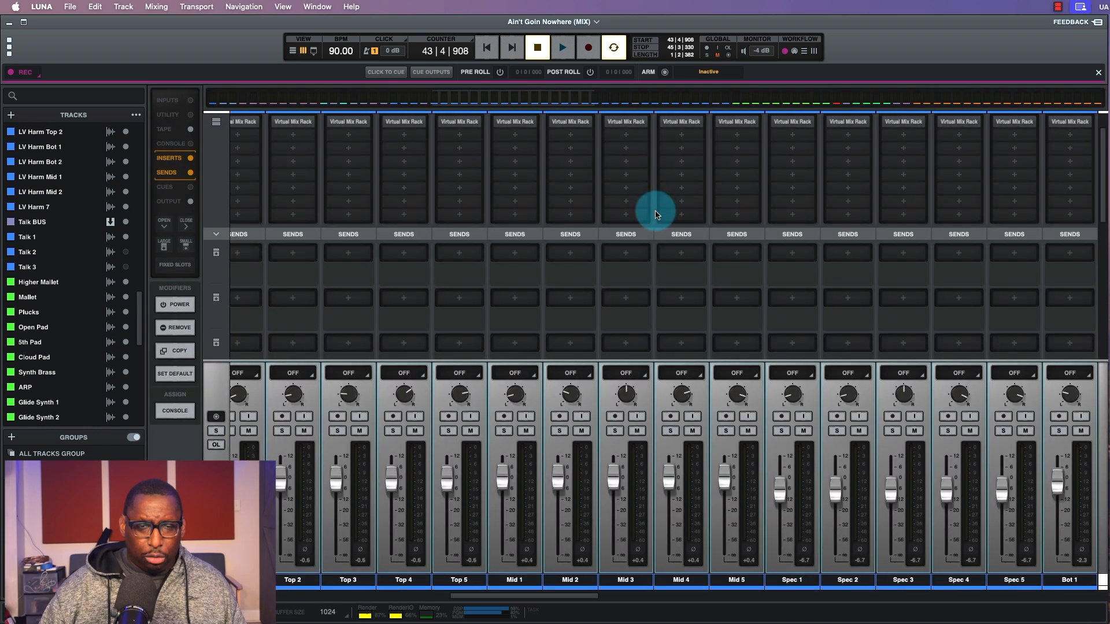
Step: Write the balanced fader levels over the bar 44 phrase in Touch, with the Mid faders at +0.4, and return the channels to Off
left_click(576, 374)
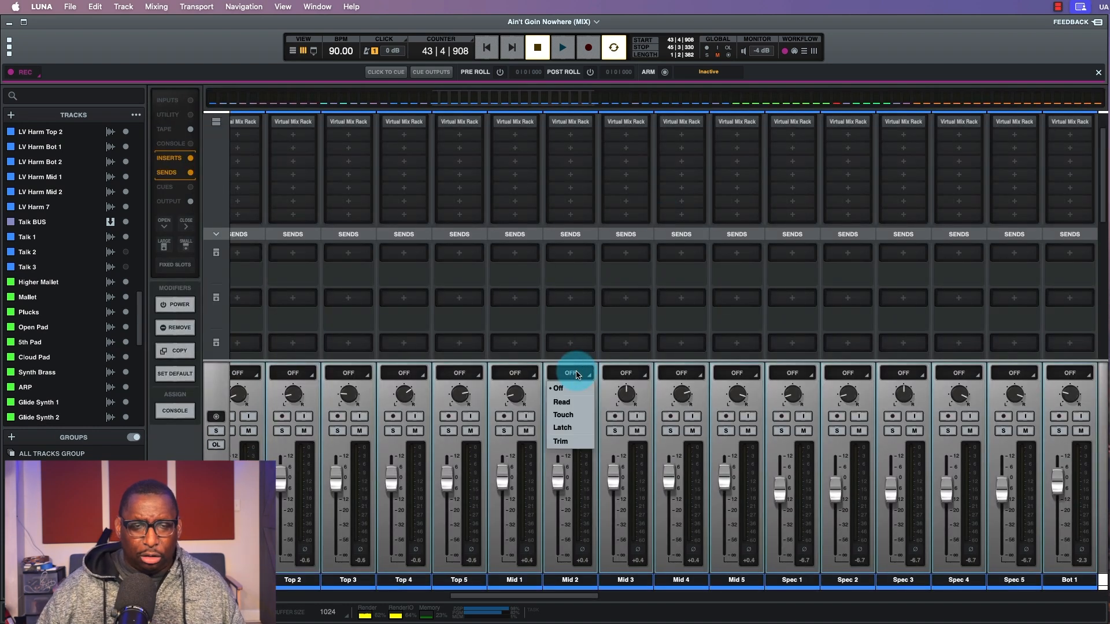
left_click(563, 415, "alt")
left_click_drag(613, 477, 612, 476)
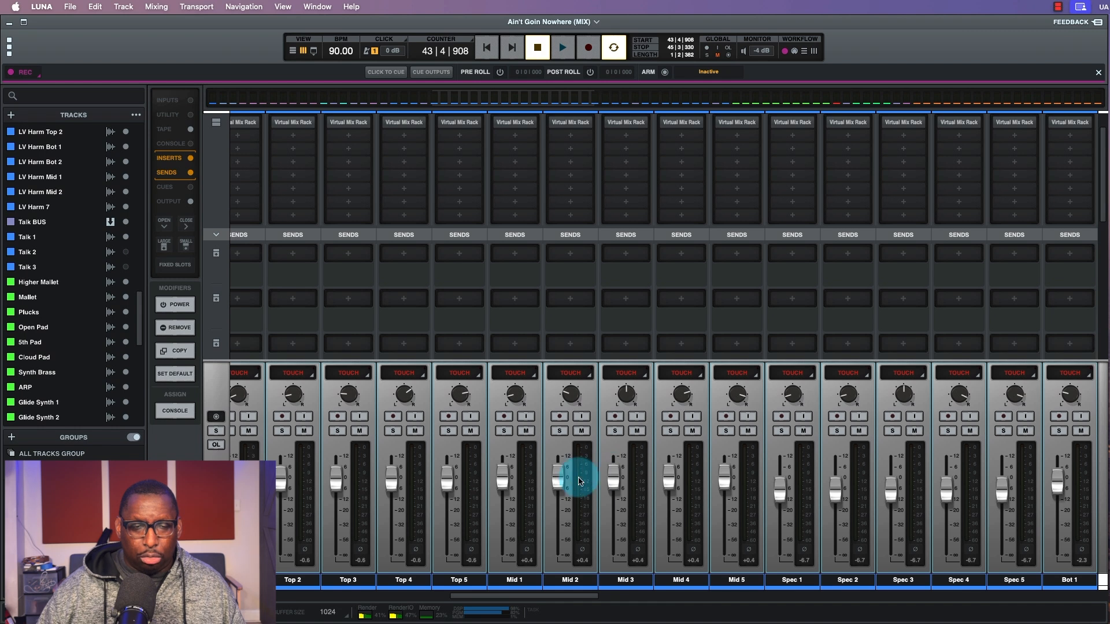
left_click_drag(559, 477, 559, 481)
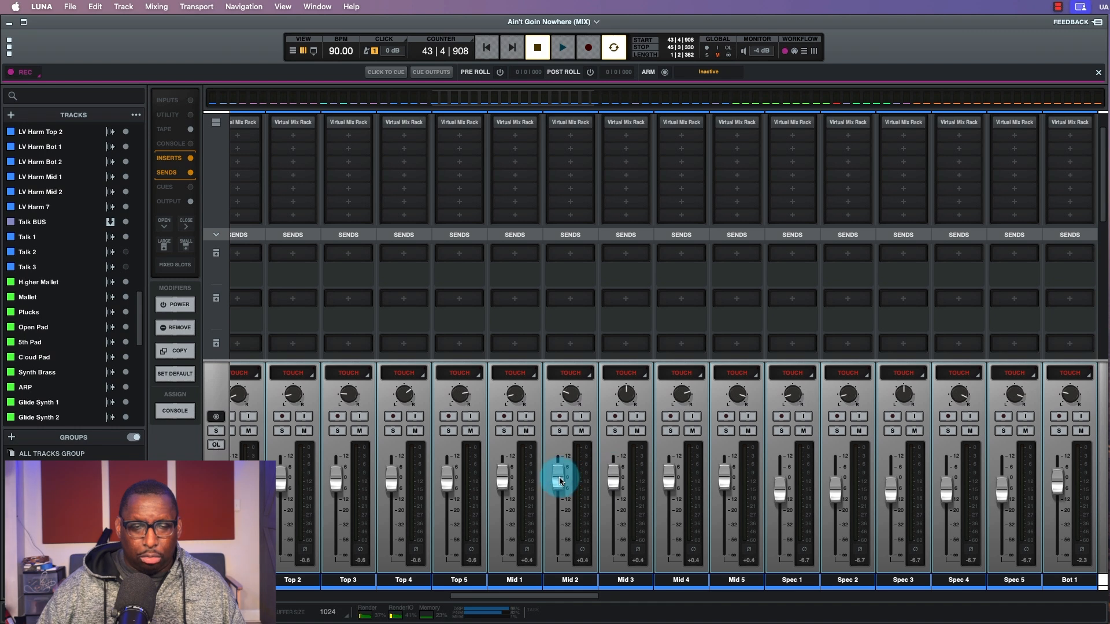
key("space")
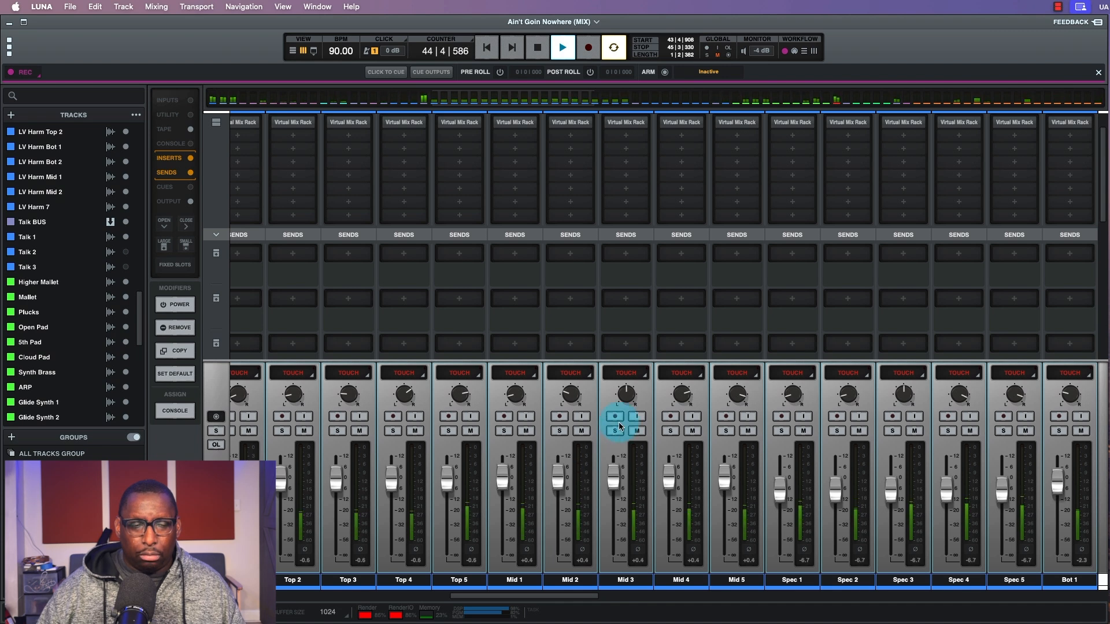
key("space")
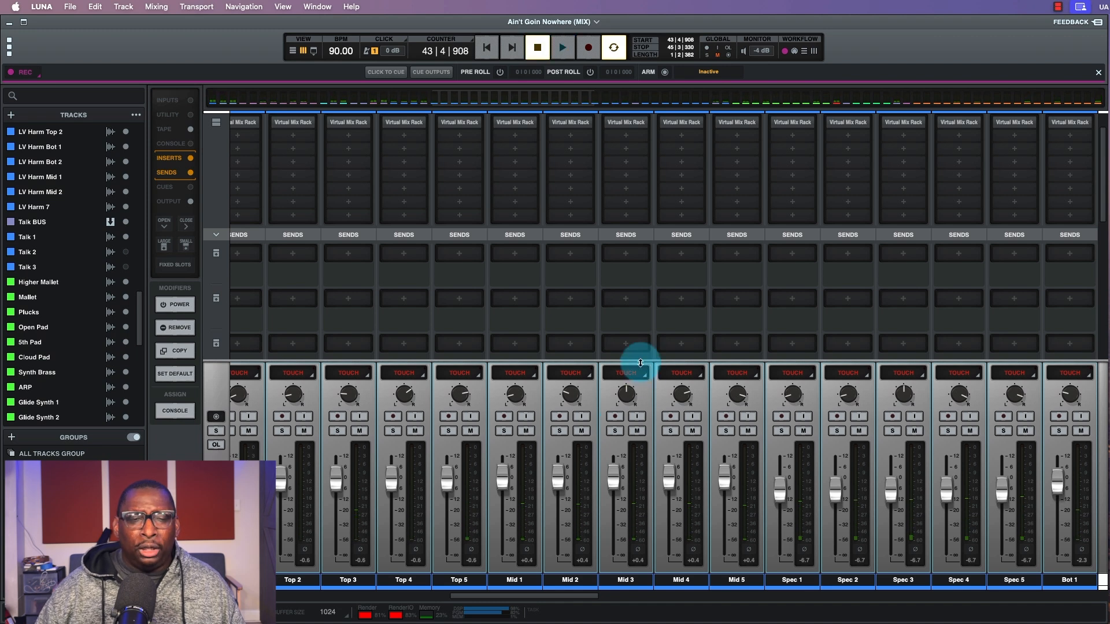
left_click(621, 374)
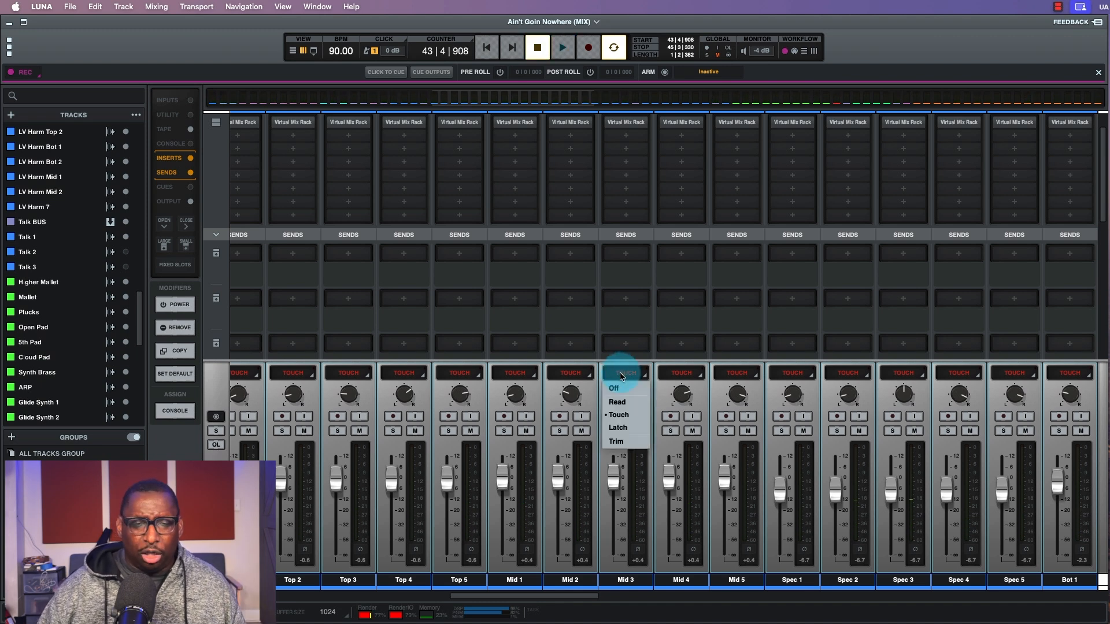
left_click(619, 391, "alt")
Step: Select the earlier part of Chorus 2, about bars 38 to 43, and play it with the Main BV BUS and stacks in view
key("super+equal")
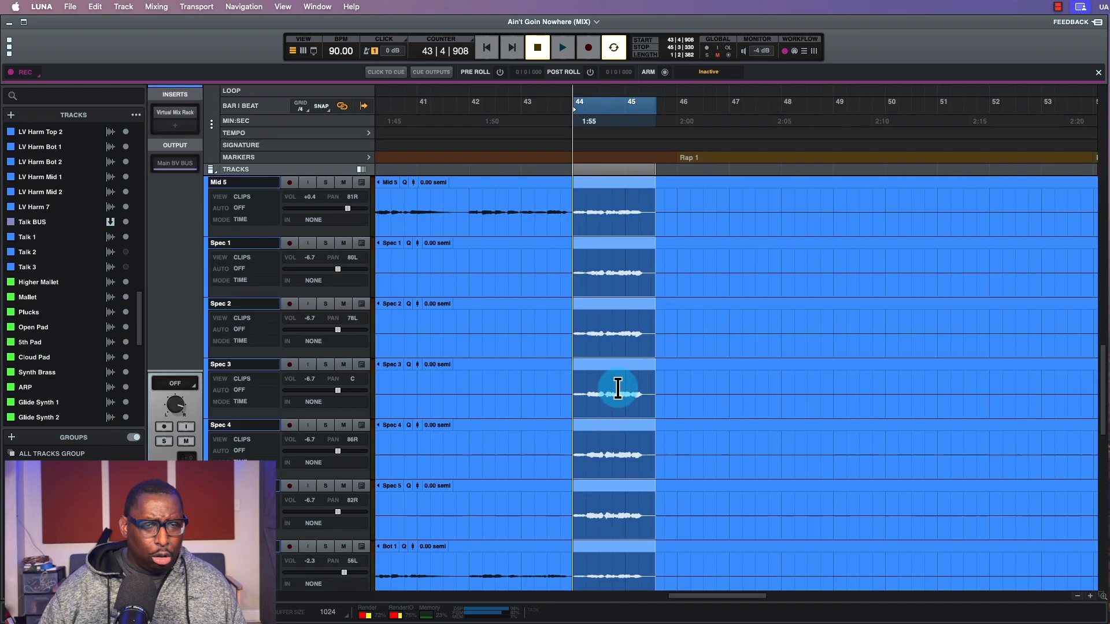
scroll(594, 392, "left", 4)
scroll(593, 390, "left", 3)
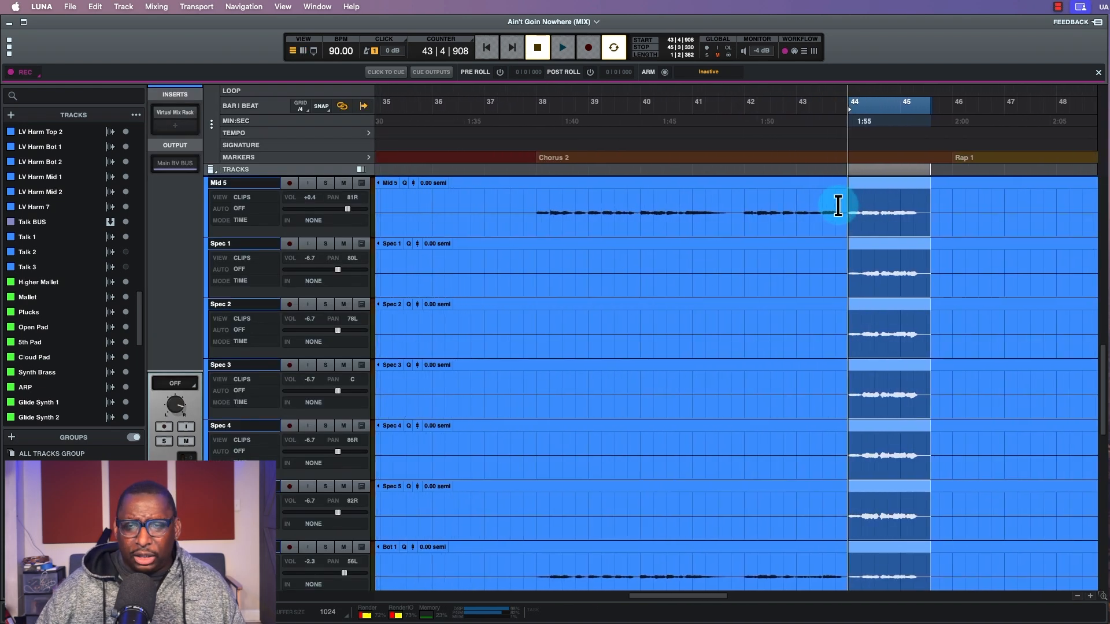
left_click_drag(845, 206, 531, 241)
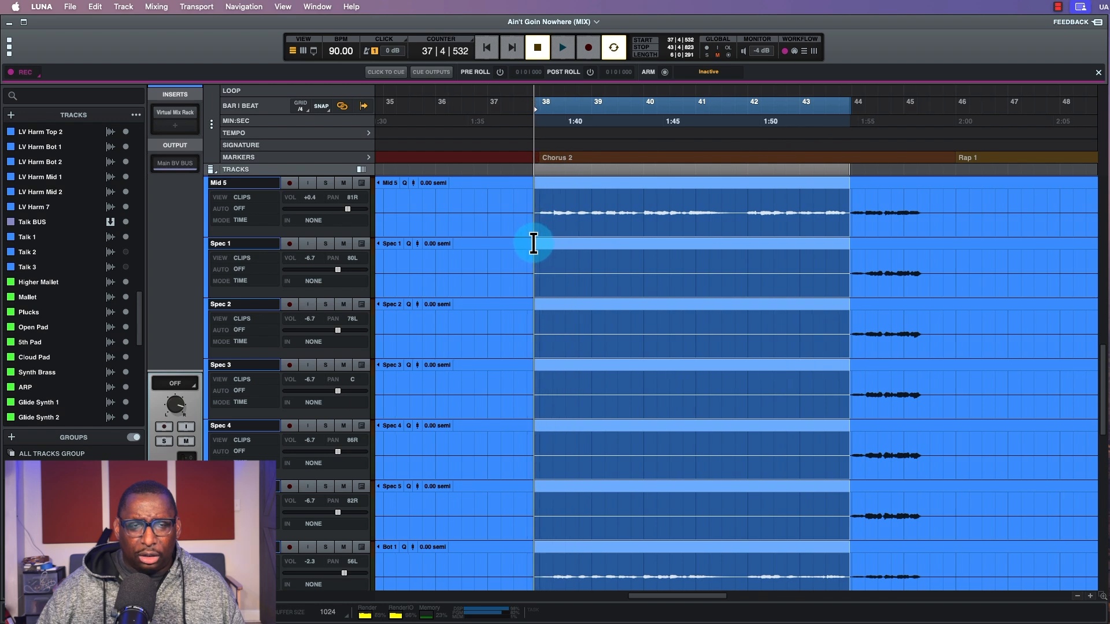
key("space")
key("super+equal")
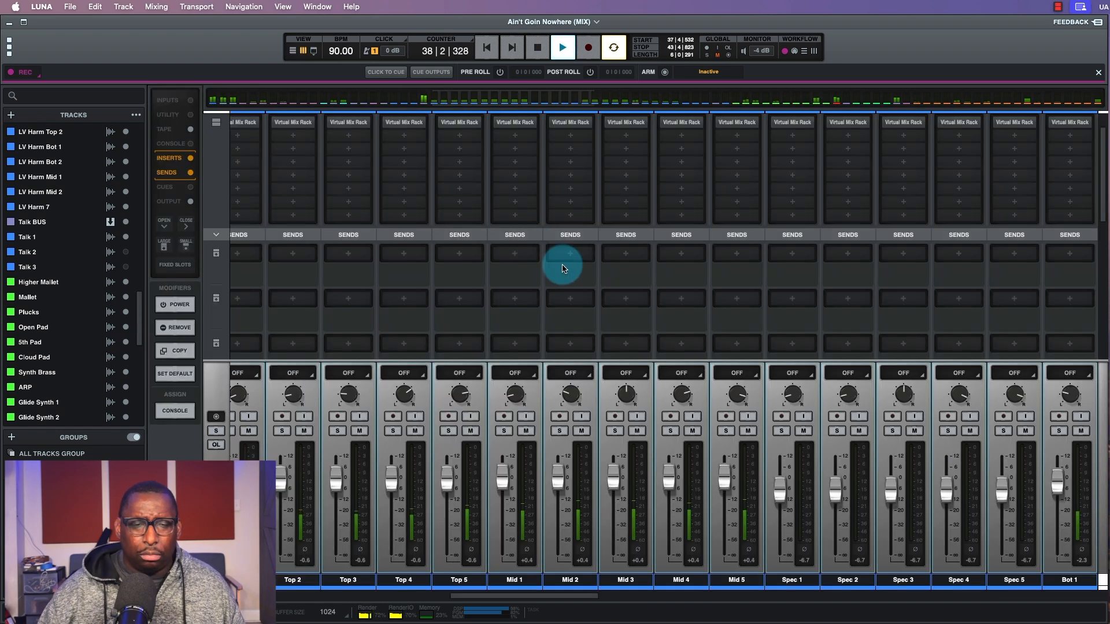
scroll(408, 462, "left", 8)
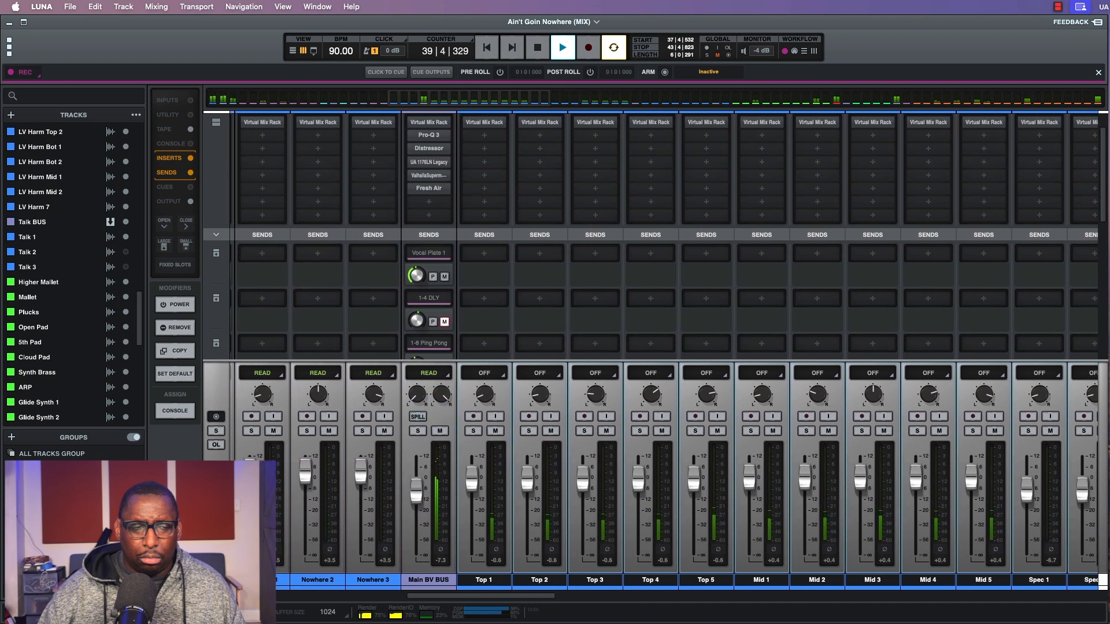
Step: Clear the multi-channel selection by selecting only Main BV BUS, and mute the Top and Bot stacks, leaving Mid and Spec audible
left_click(439, 578)
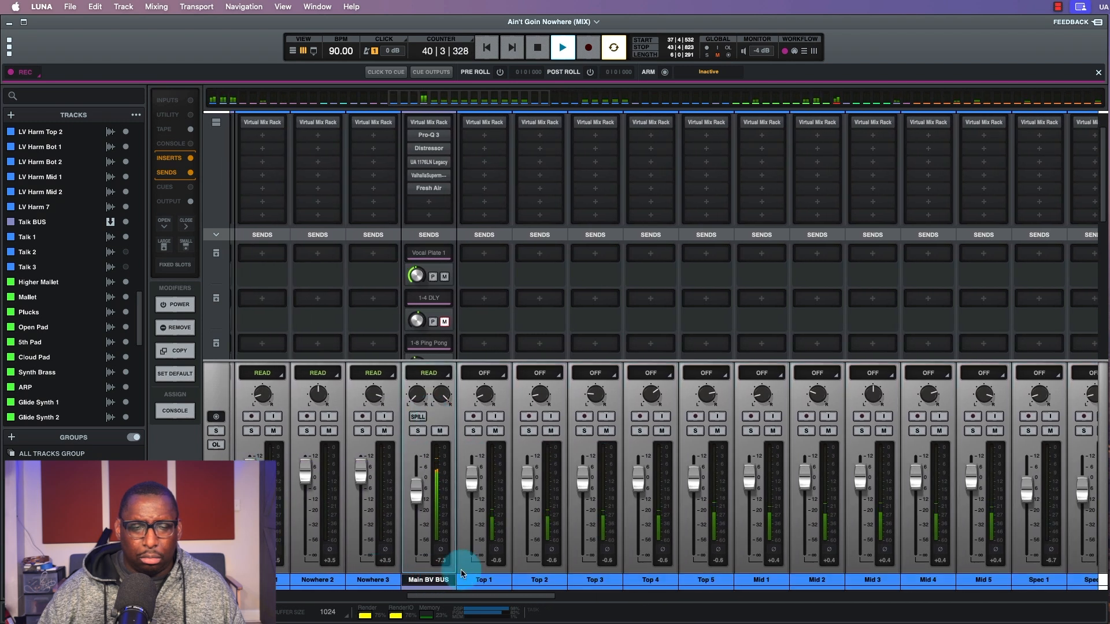
scroll(440, 578, "right", 5)
left_click(515, 430)
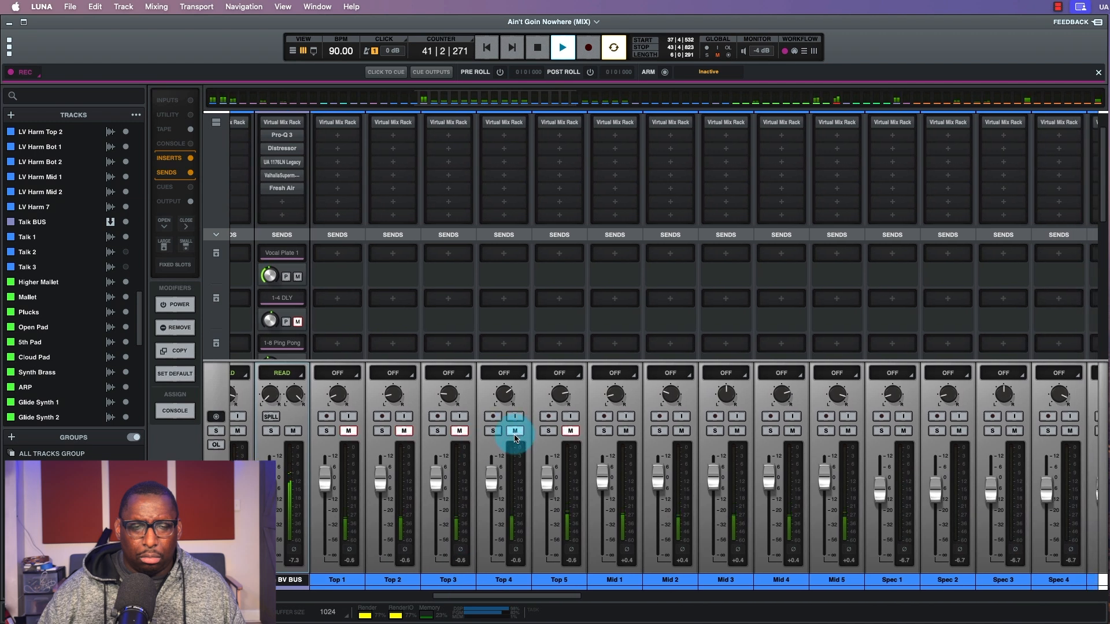
scroll(873, 422, "right", 5)
left_click(891, 430)
scroll(668, 433, "left", 1)
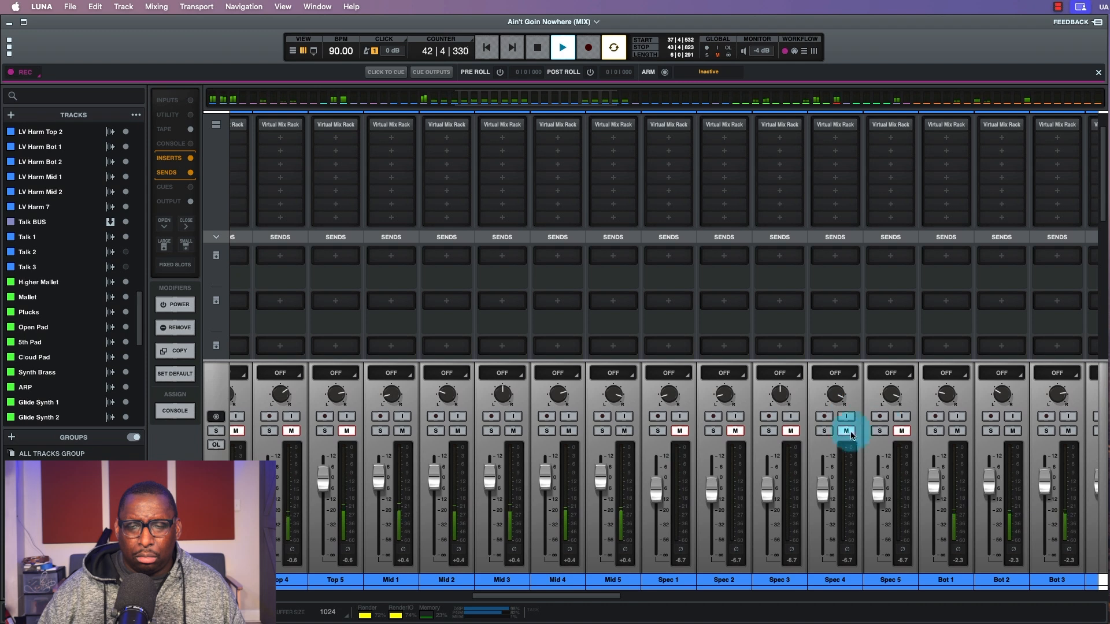
left_click(848, 434)
left_click(958, 432)
Step: Mute the LV BUS channel while the Chorus 2 section loops
scroll(650, 441, "left", 3)
scroll(644, 437, "left", 15)
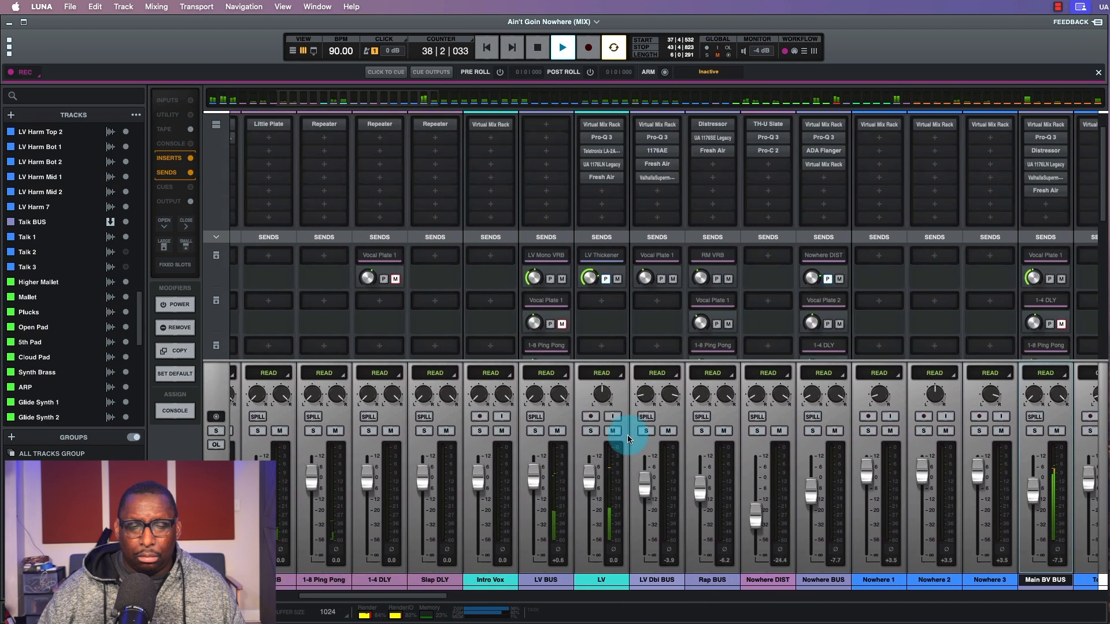
scroll(607, 434, "left", 3)
left_click(586, 430)
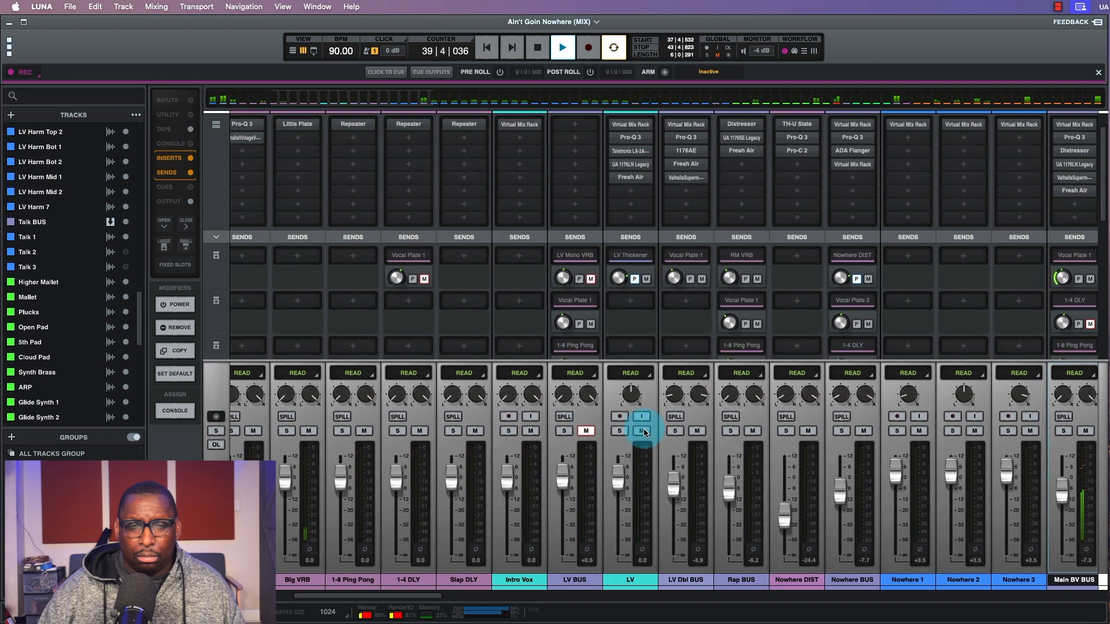
Step: Unmute the Bot stack and rebalance it against the Mids, with Bot faders at +1.2 and Mid faders at -0.2
scroll(644, 433, "right", 15)
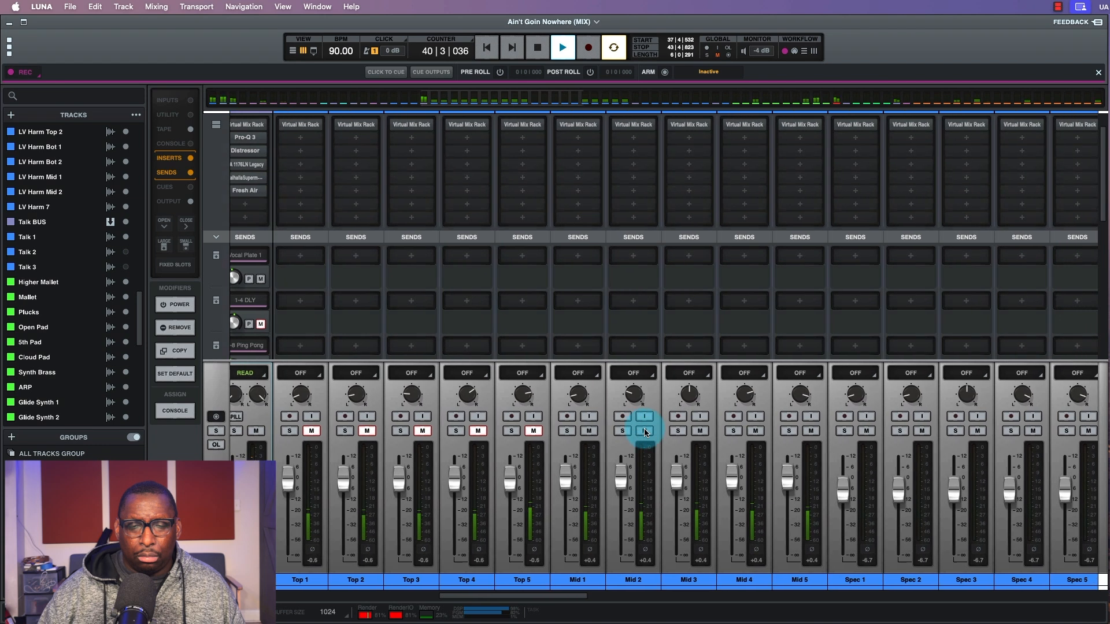
scroll(644, 428, "right", 3)
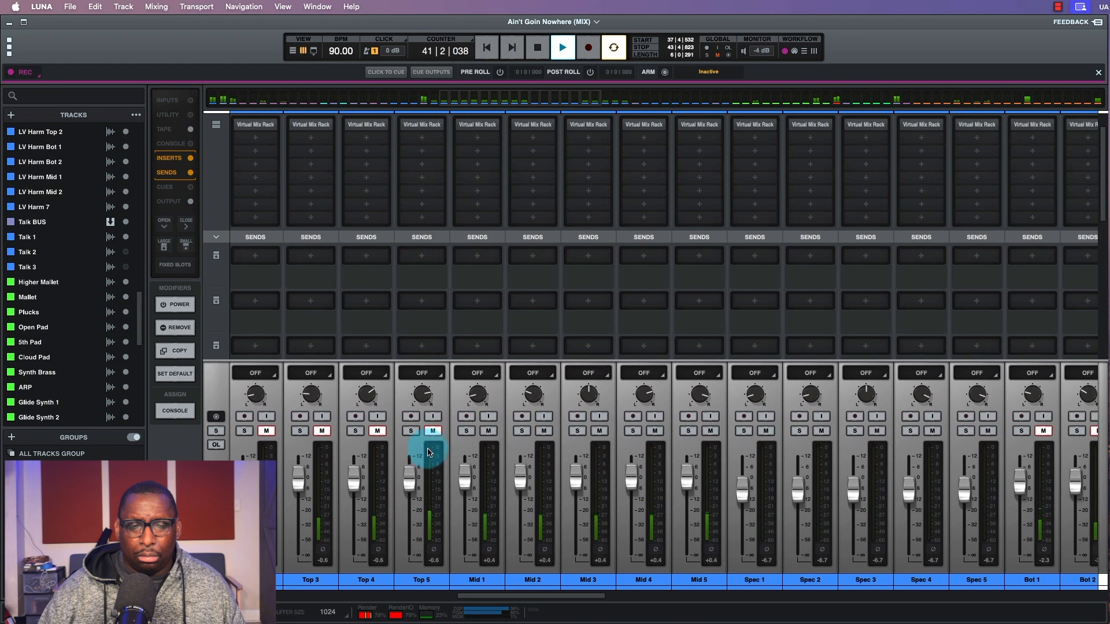
left_click(1043, 430)
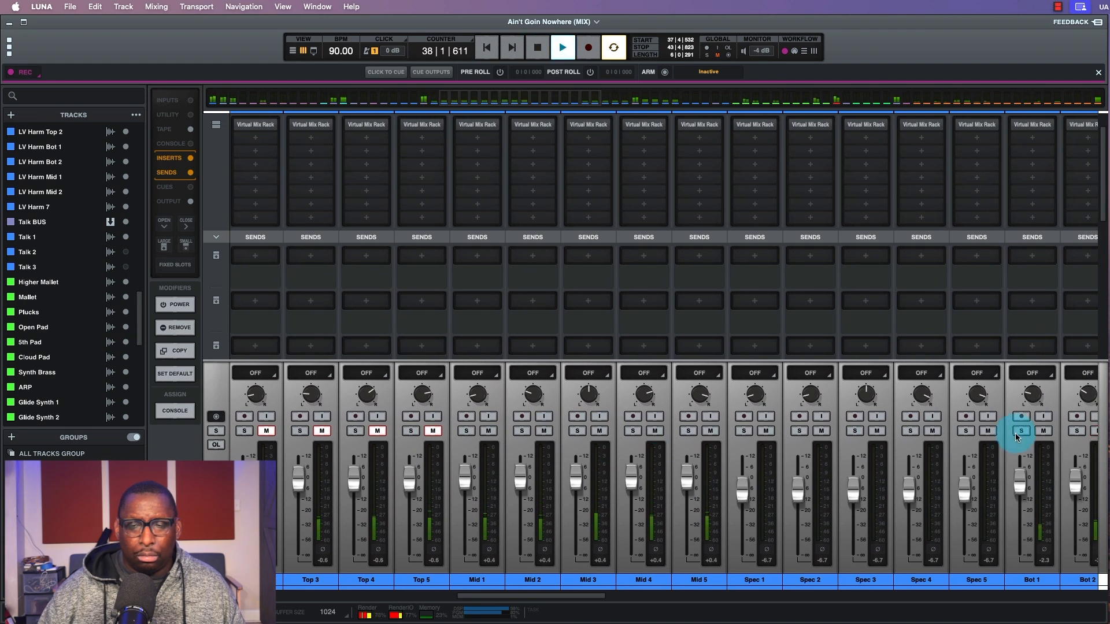
left_click_drag(1020, 484, 1021, 477)
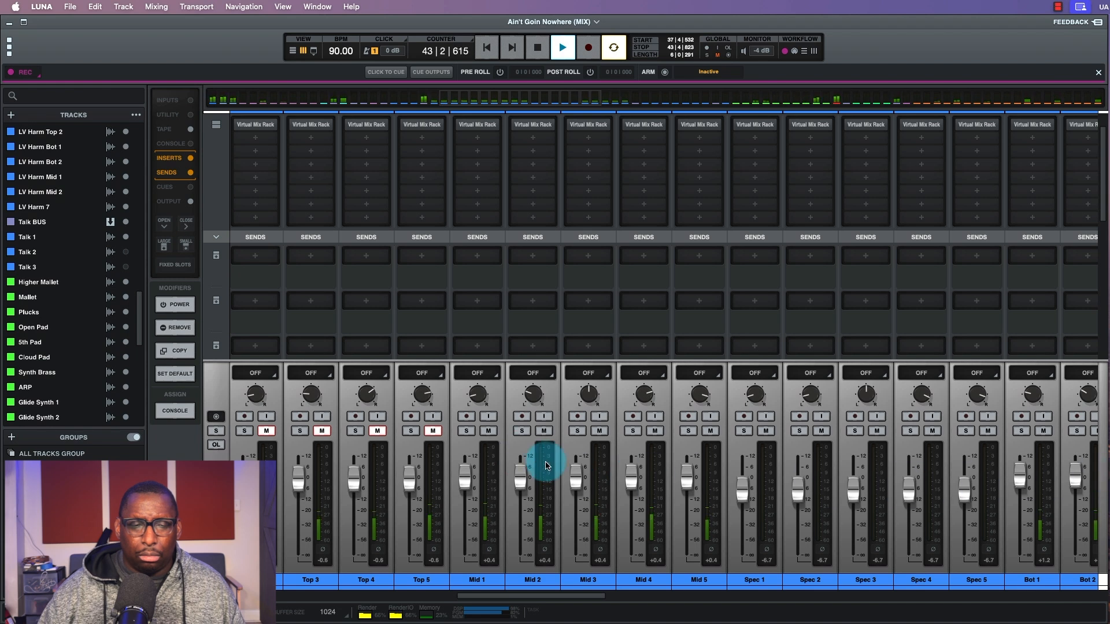
left_click_drag(580, 478, 579, 480)
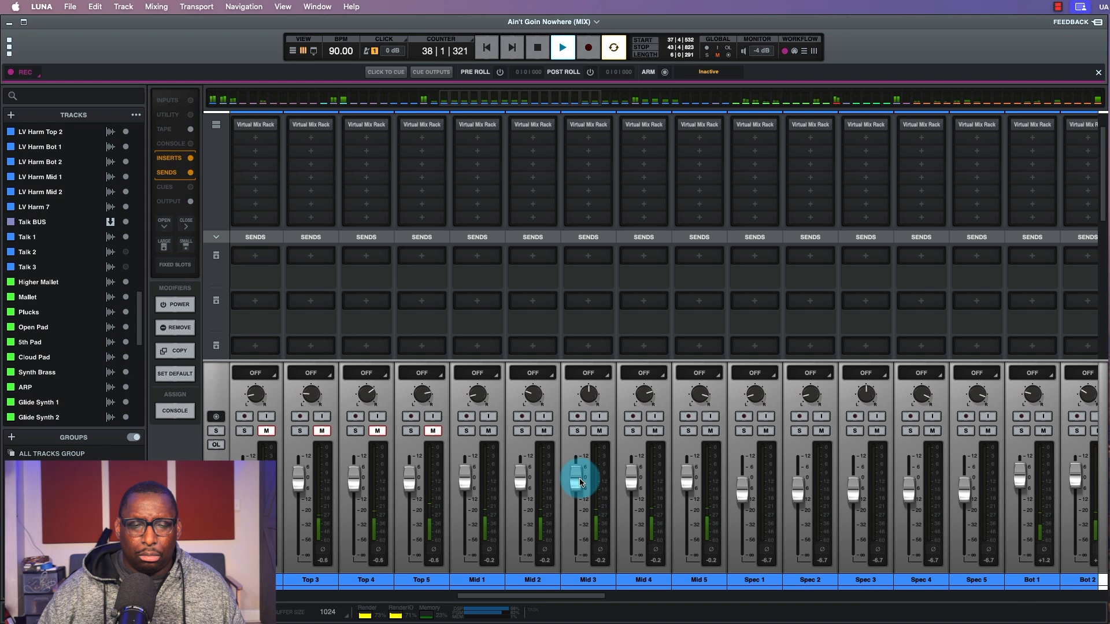
Step: Unmute the Top stack, balance the faders at Top -2.2, Mid +0.1 and Bot -1.3, and stop playback
scroll(580, 482, "left", 1)
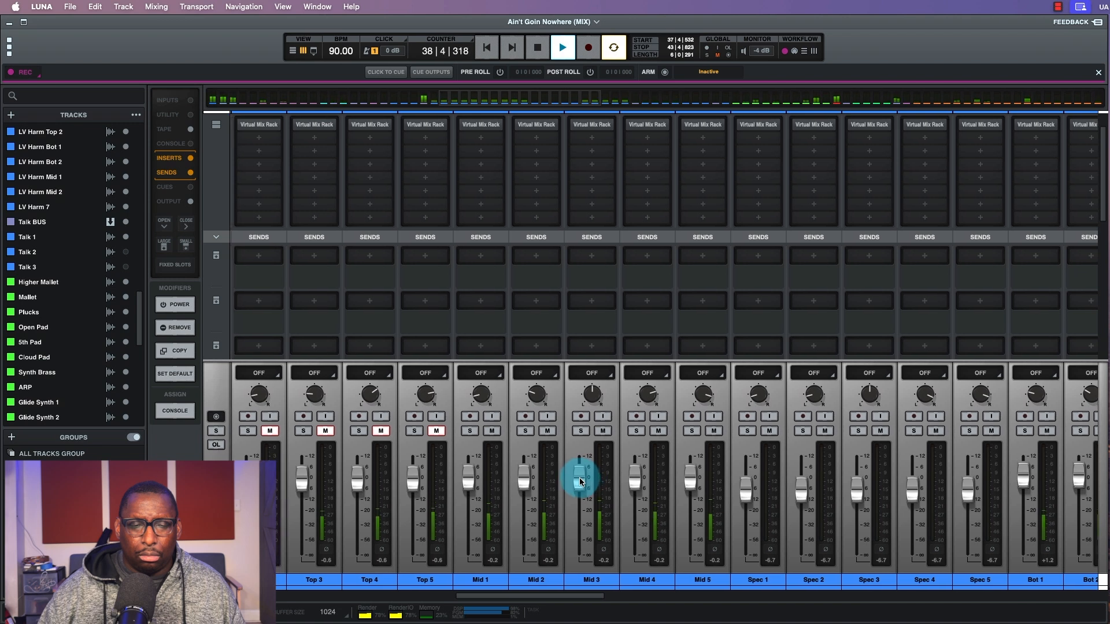
left_click(437, 431)
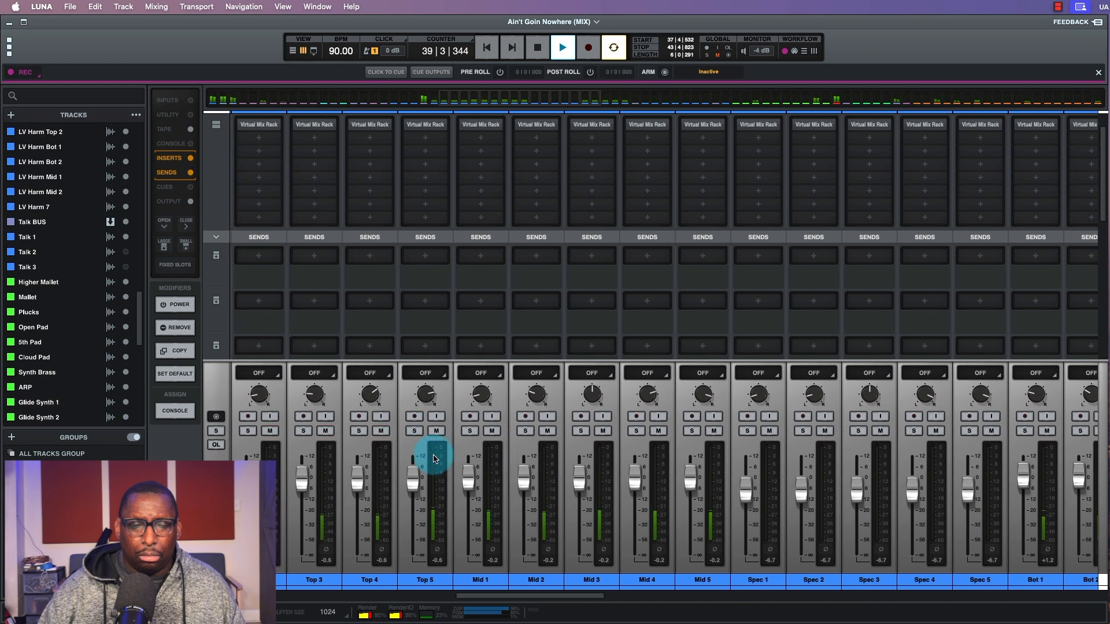
left_click_drag(417, 477, 416, 481)
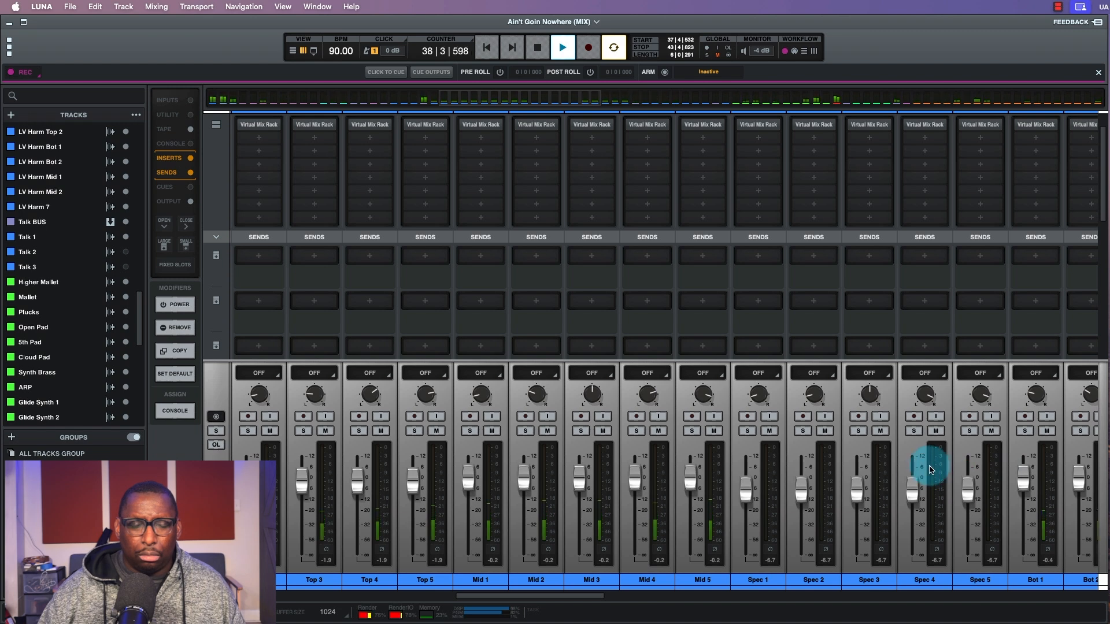
left_click_drag(635, 479, 635, 479)
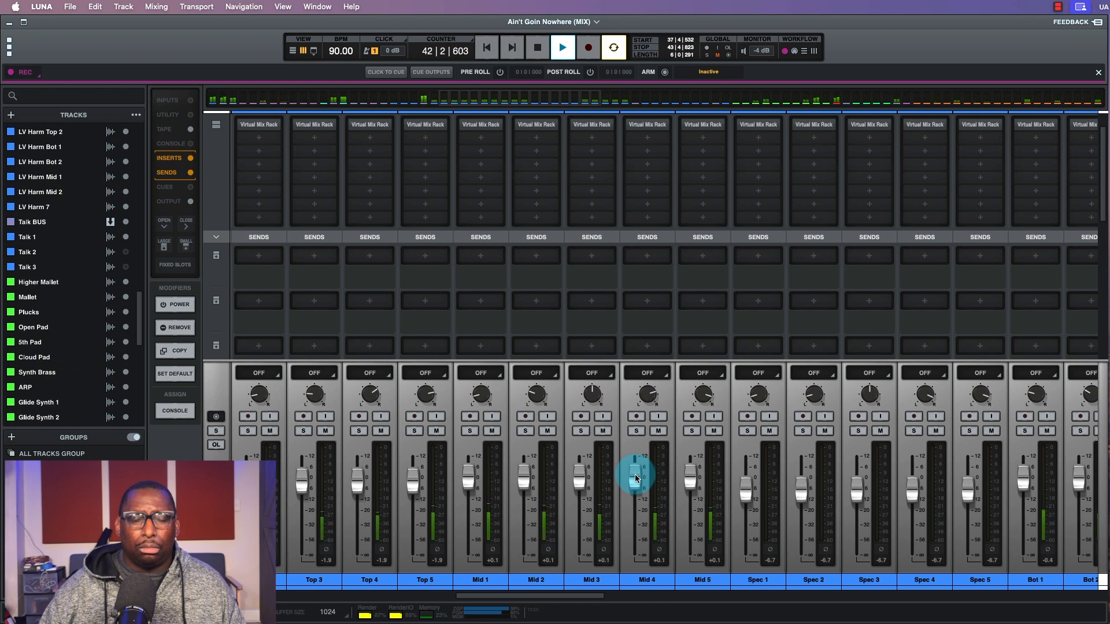
key("space")
key("space")
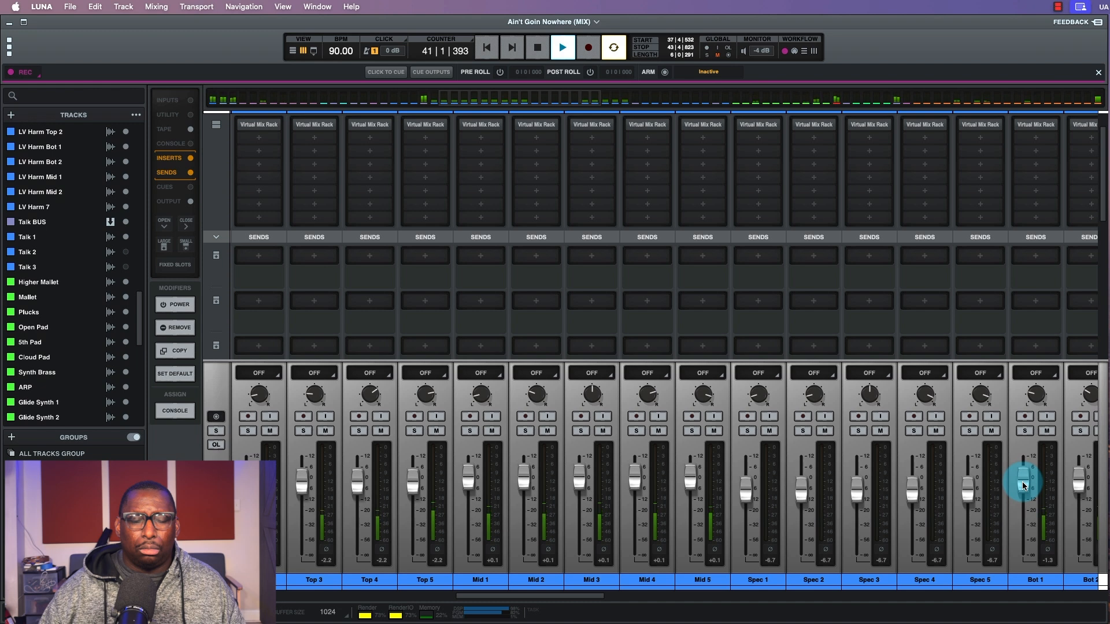
key("space")
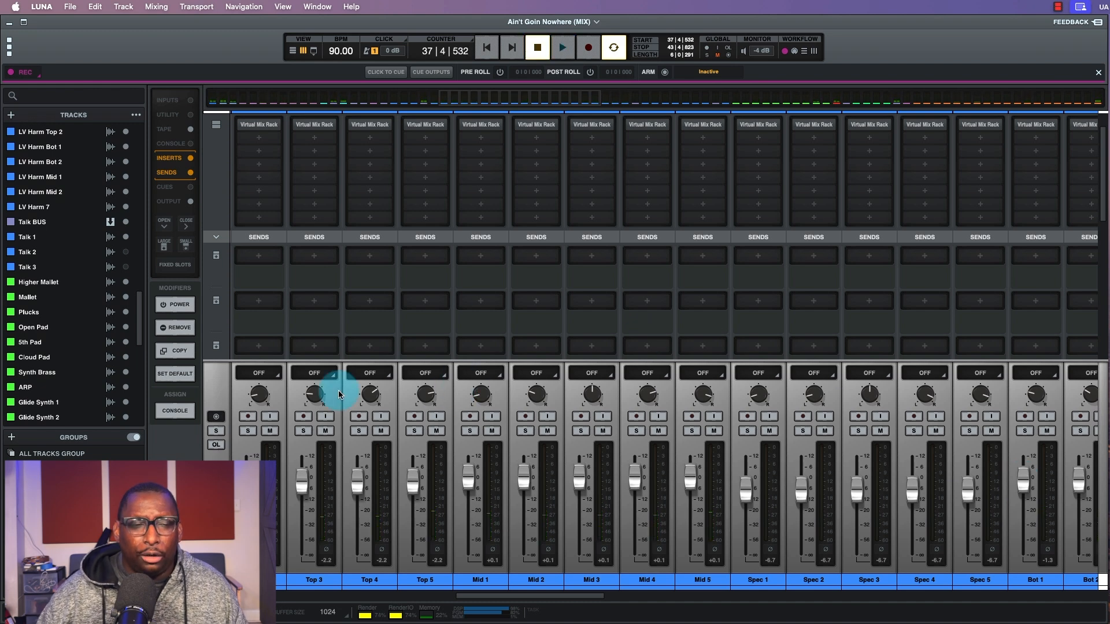
Step: Write the levels over bars 38 to 43 in Touch with Top -1.9, Mid +0.4, Spec -6.4 and Bot -1.0, and return the channels to Off
left_click(426, 374)
left_click(418, 414, "alt")
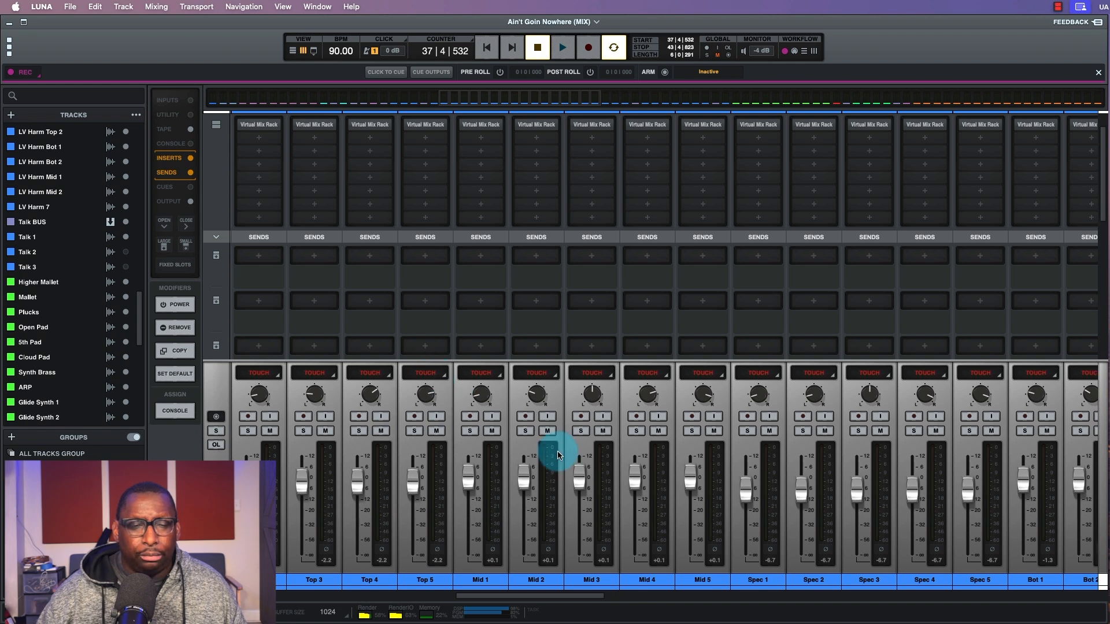
left_click_drag(581, 482, 581, 480)
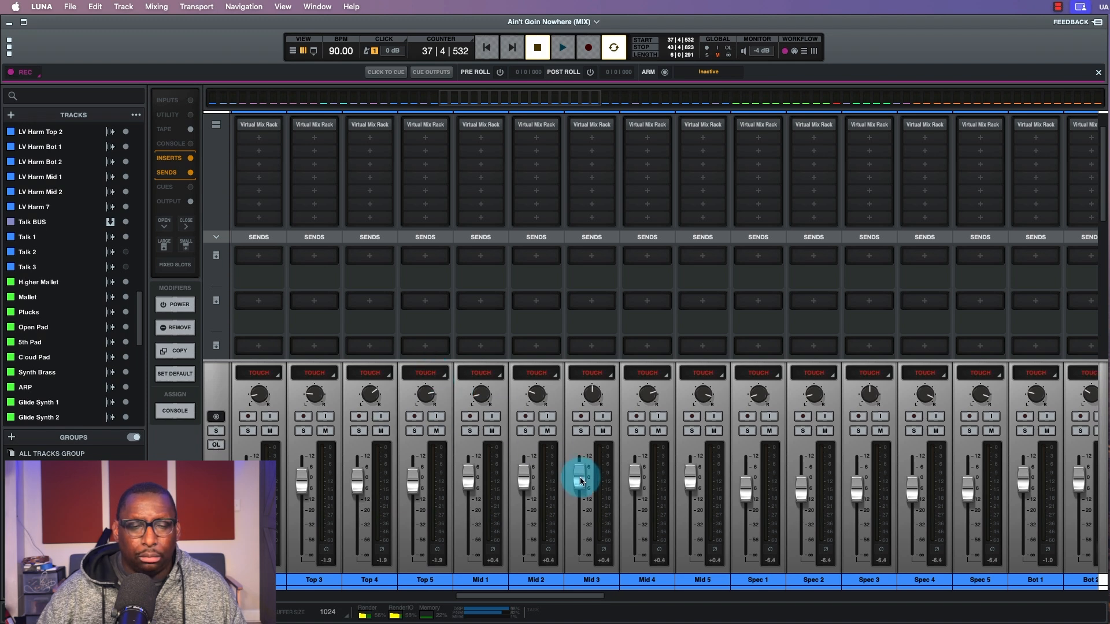
key("space")
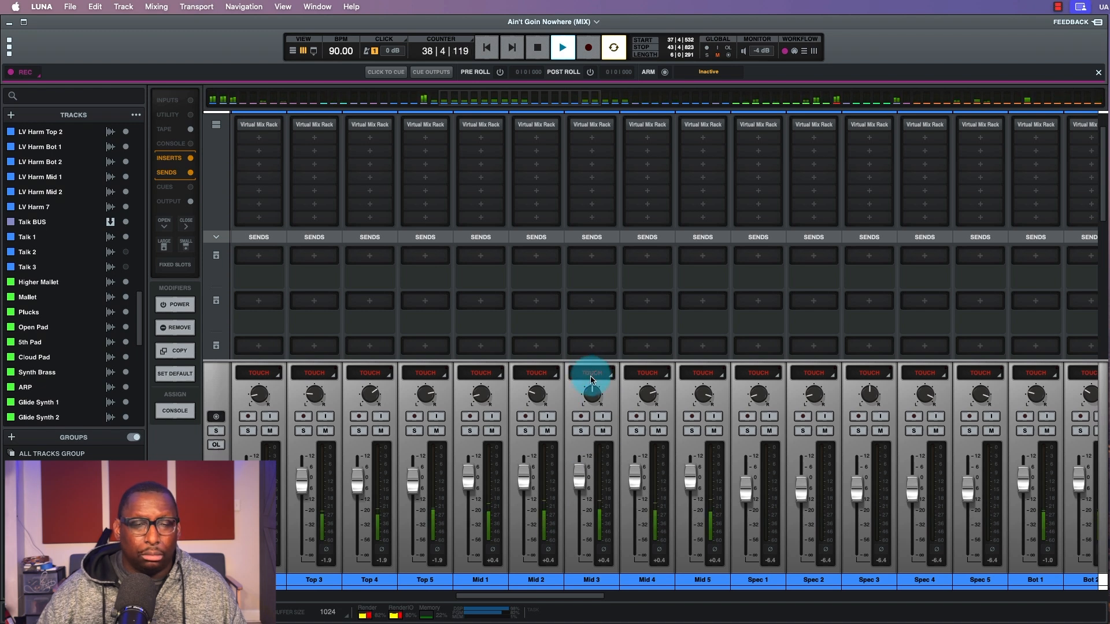
key("space")
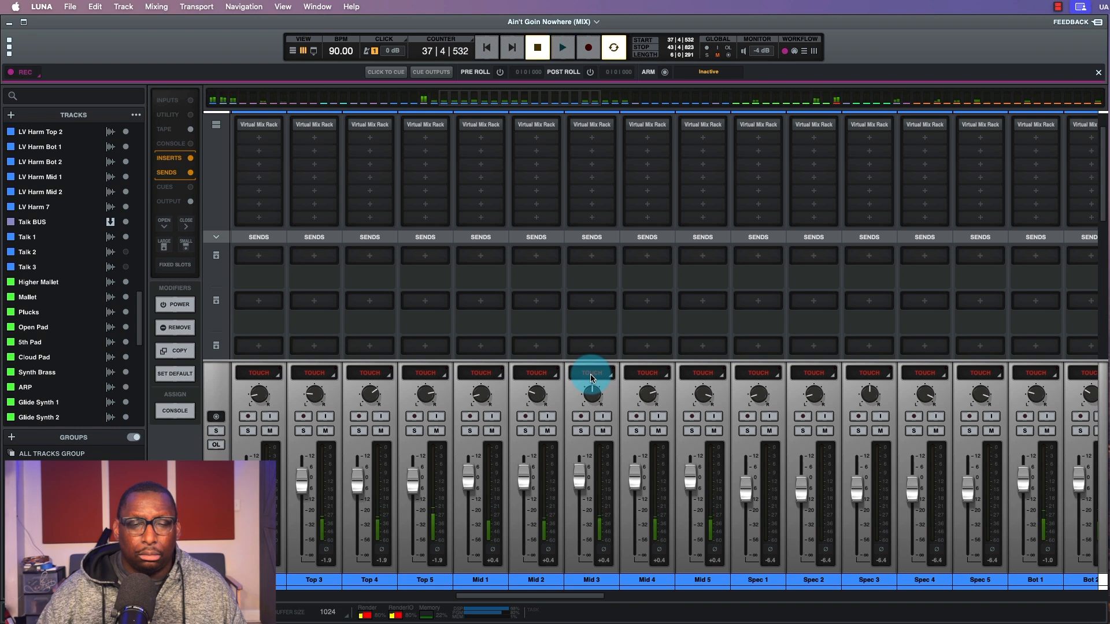
left_click(591, 373)
left_click(579, 389, "alt")
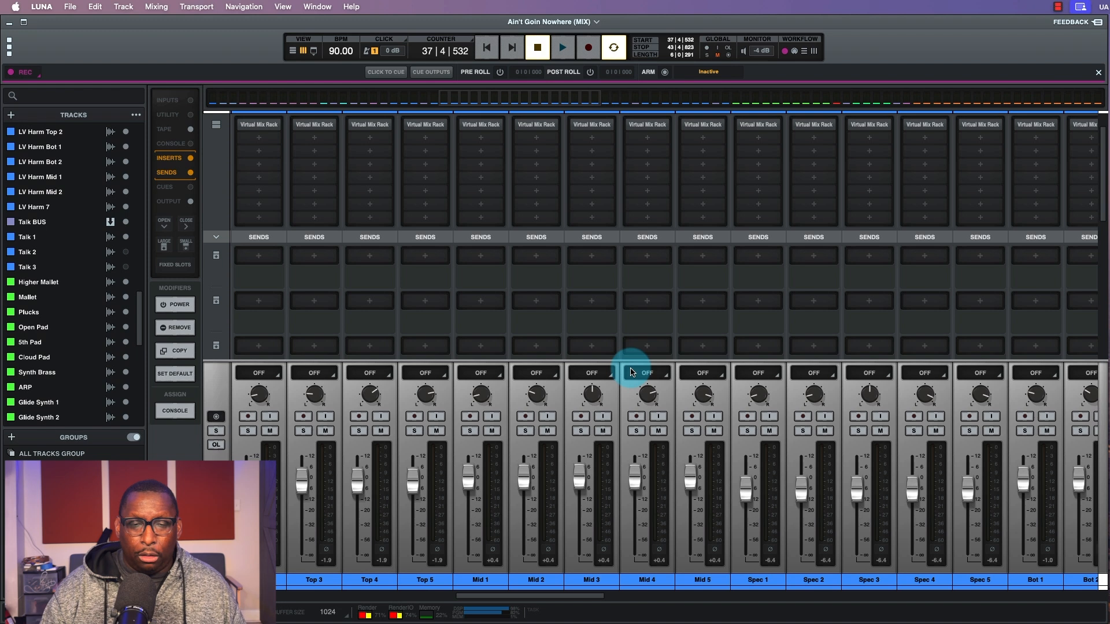
Step: Show the Chorus 3 backing vocal clips in the timeline and audition them from just before bar 62 and bar 66
key("super+equal")
scroll(632, 371, "right", 10)
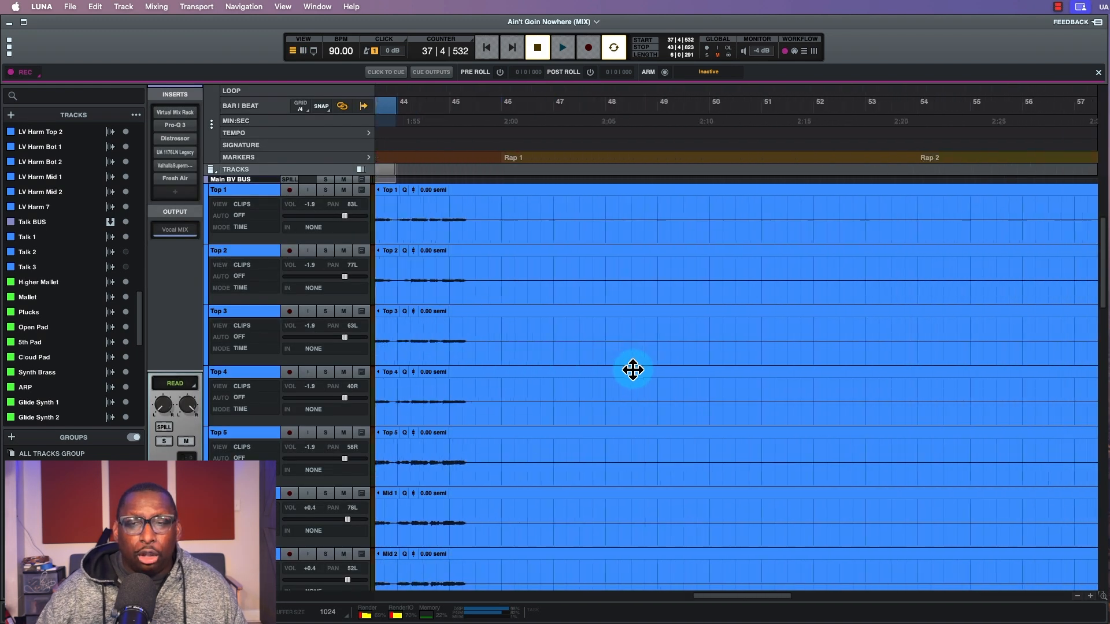
scroll(632, 370, "right", 7)
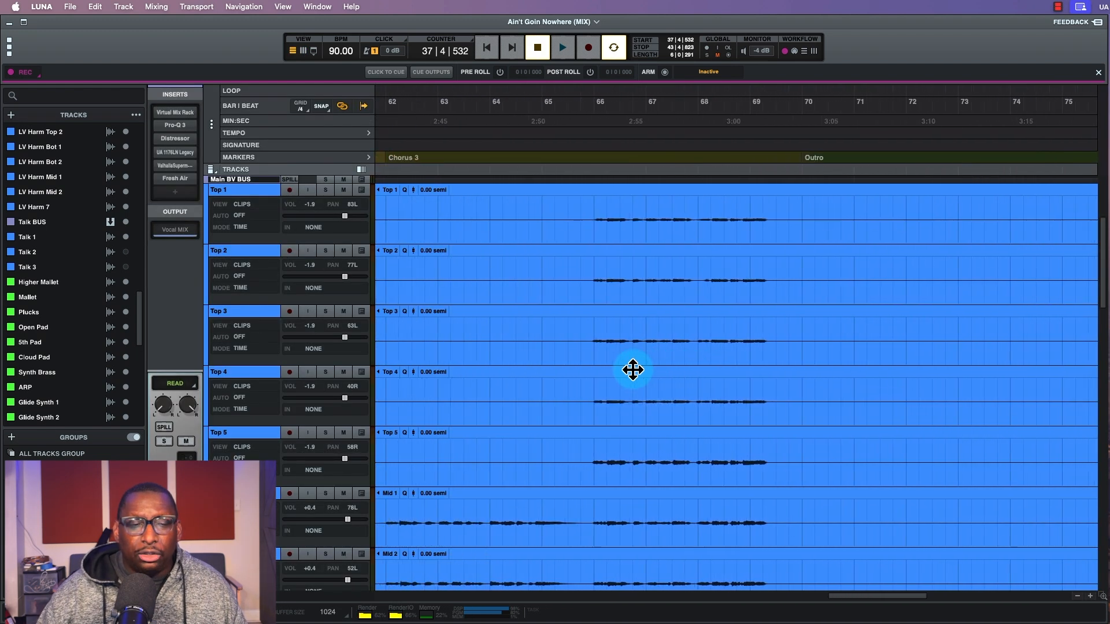
scroll(659, 387, "left", 2)
scroll(686, 404, "down", 2)
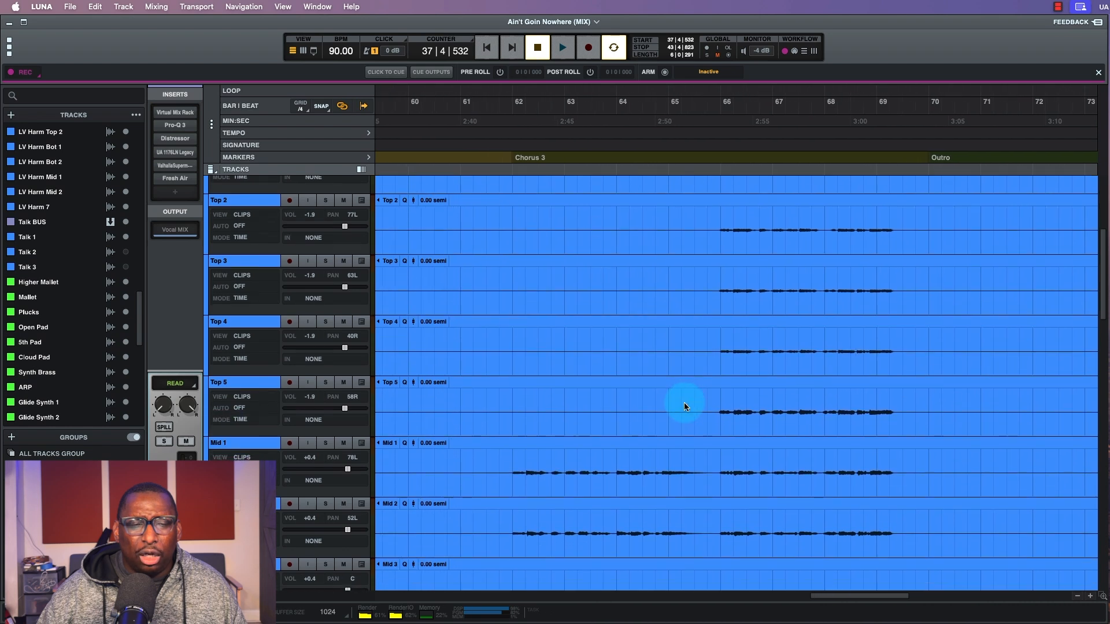
left_click(504, 334)
key("space")
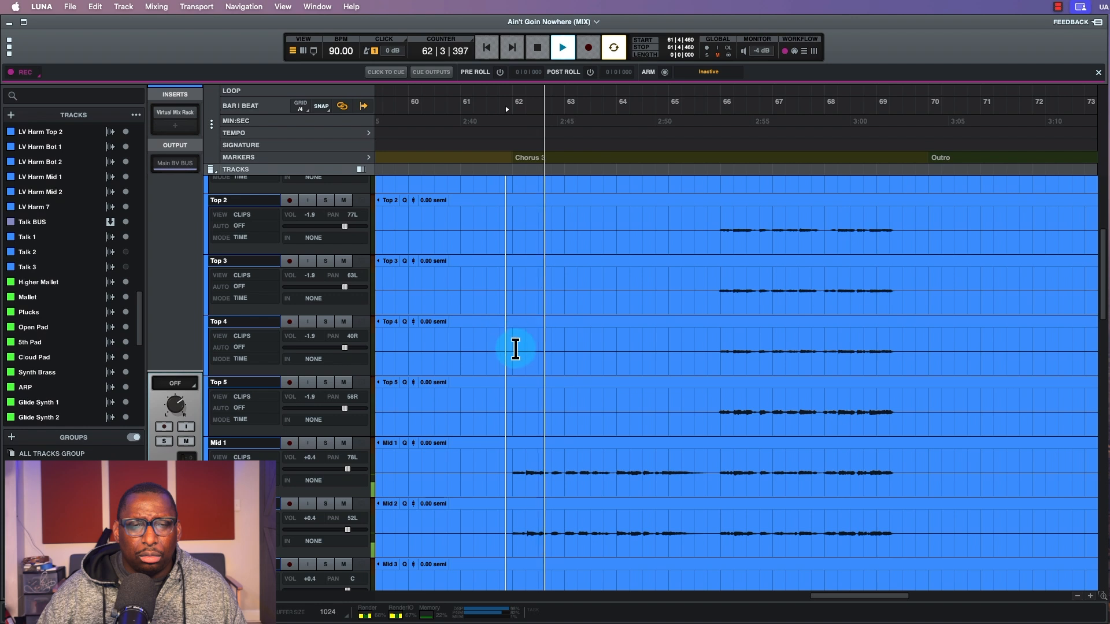
key("space")
left_click(711, 276)
key("space")
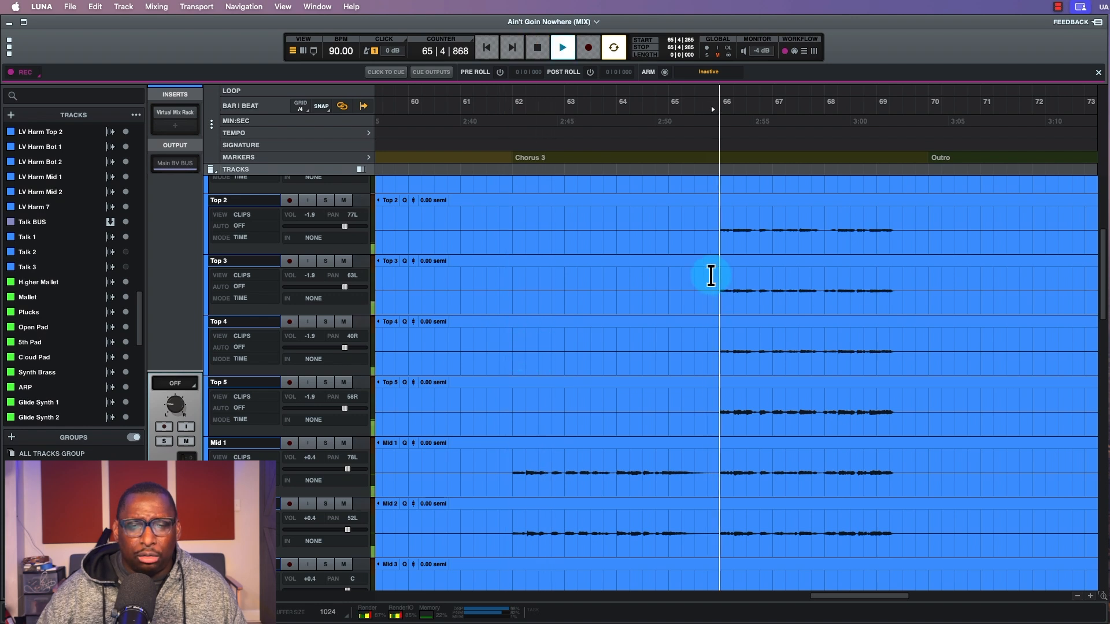
key("space")
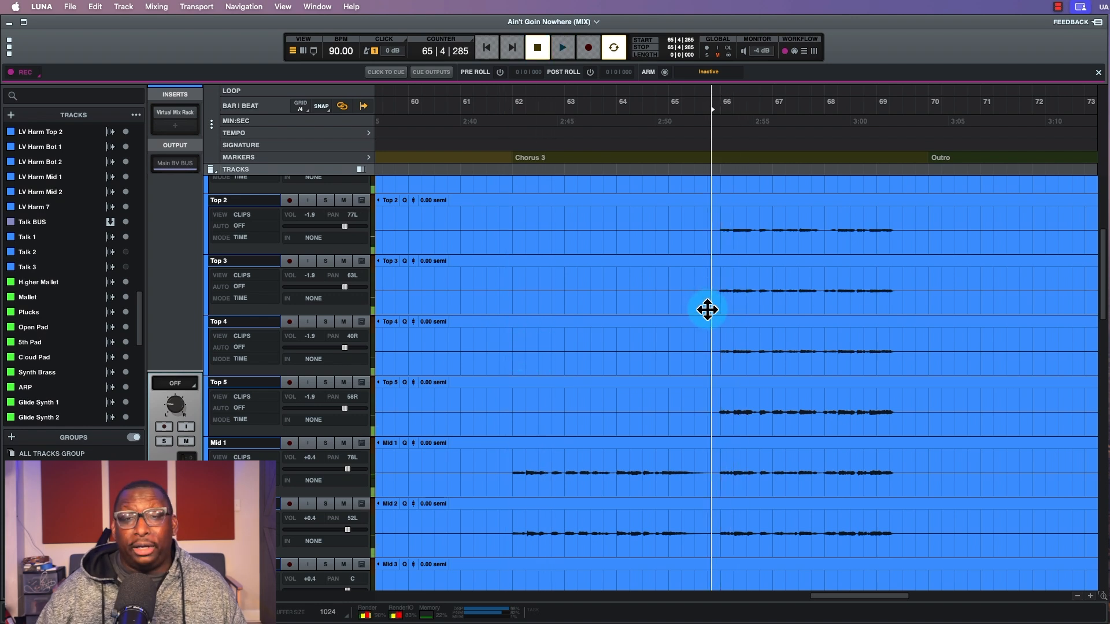
Step: Select the Chorus 3 phrase at about bars 66 to 67 on the backing vocals and show the mixer
scroll(726, 265, "right", 3)
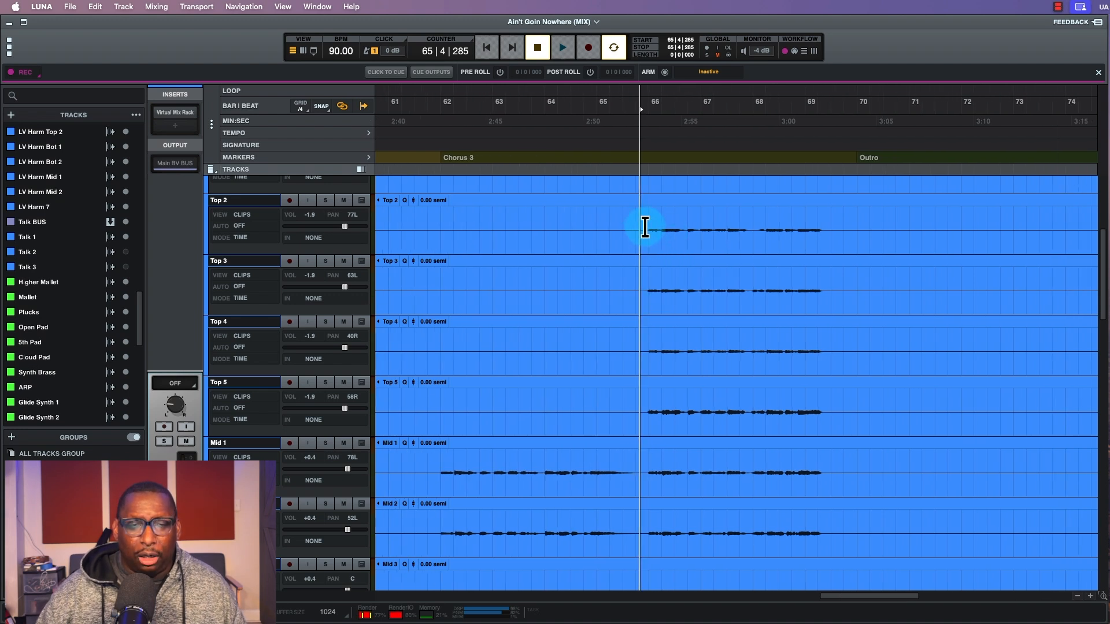
left_click_drag(643, 227, 751, 236)
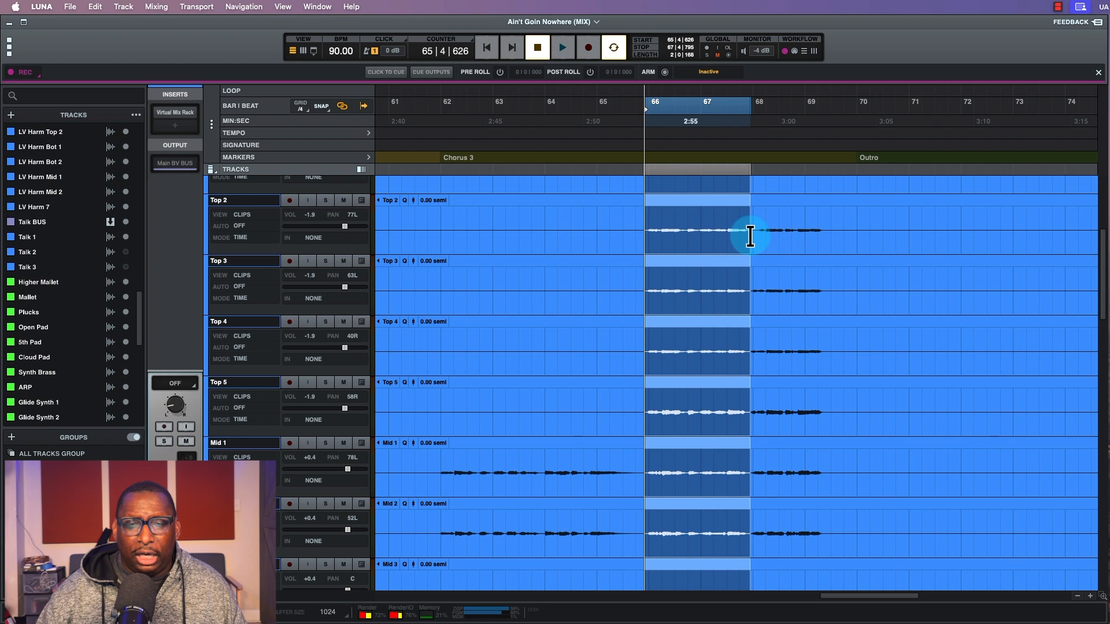
key("super+equal")
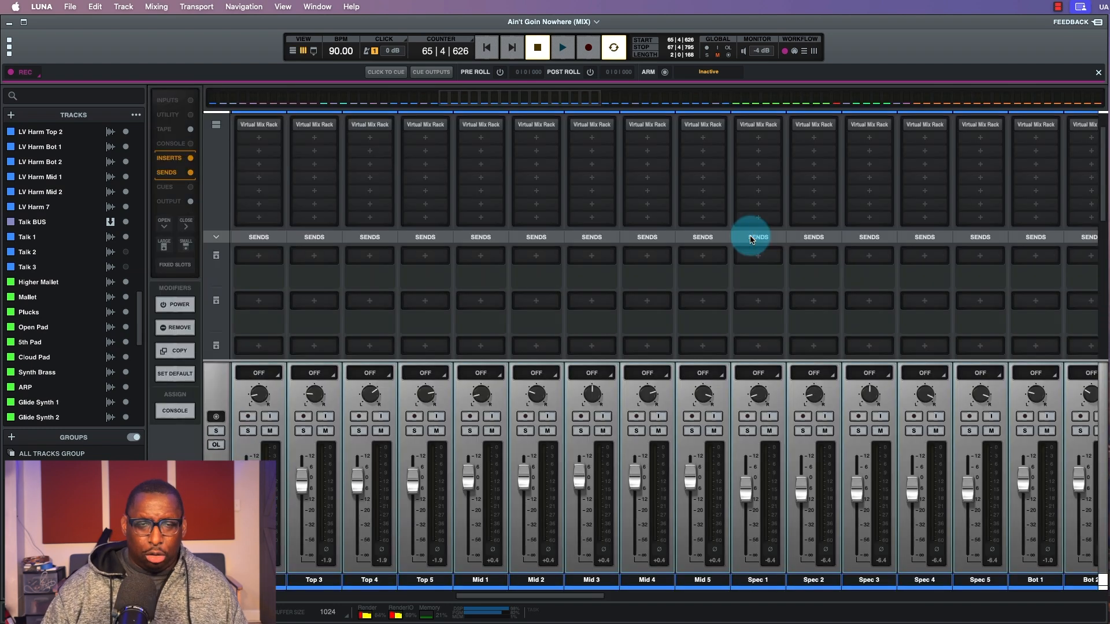
Step: Write the levels over the bar 66 phrase in Touch, with Top faders at -2.2, Mid +0.1, Spec -6.7 and Bot -1.3
left_click(592, 372)
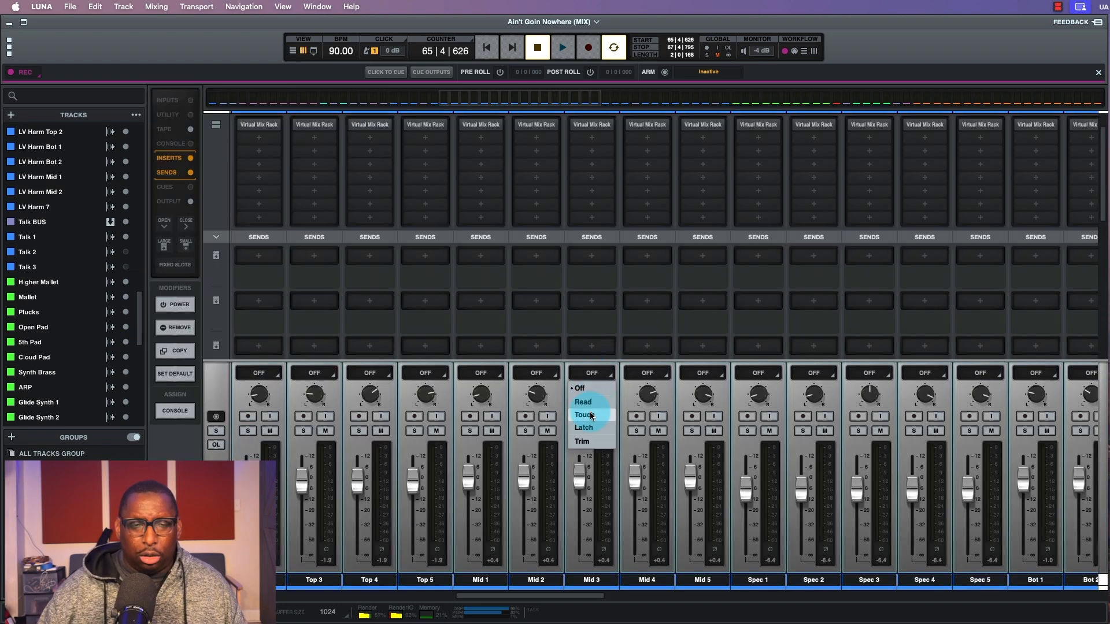
left_click(585, 413)
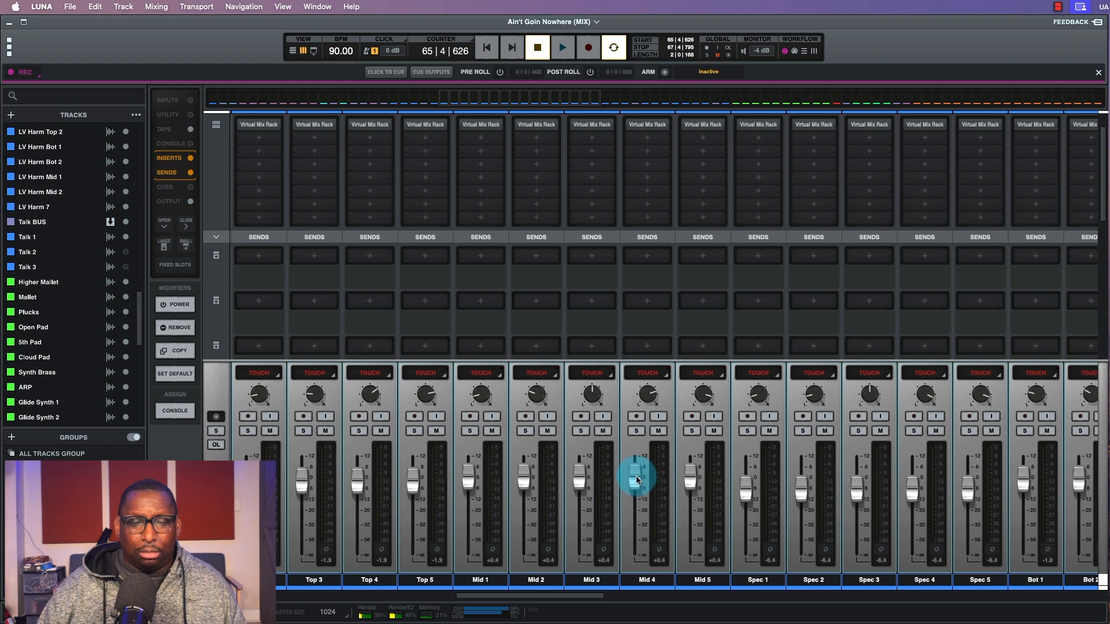
left_click_drag(577, 478, 578, 479)
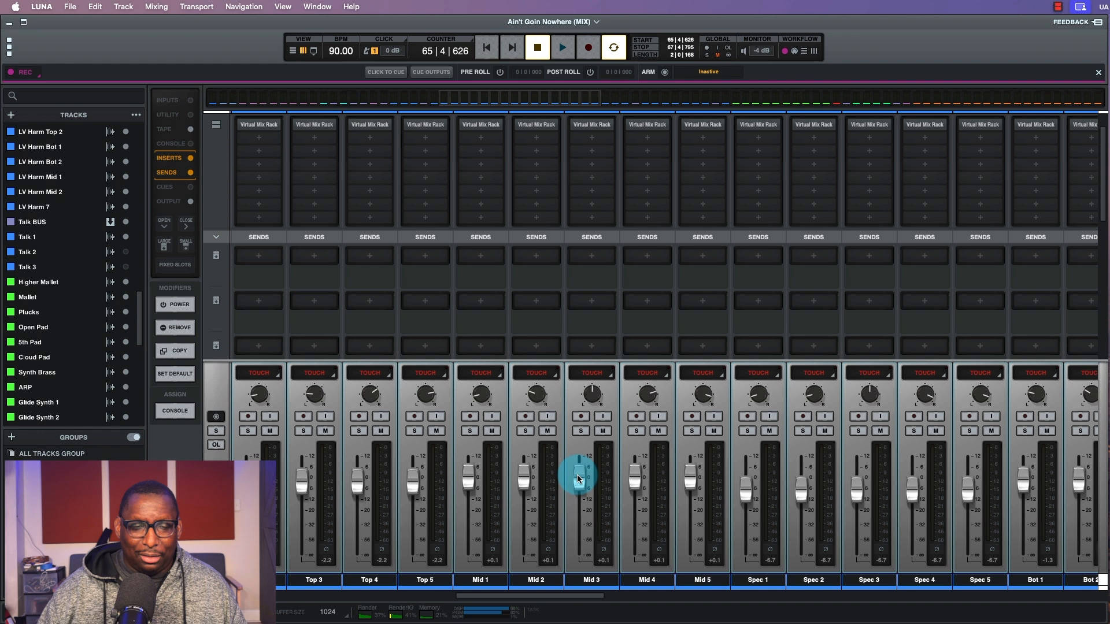
key("space")
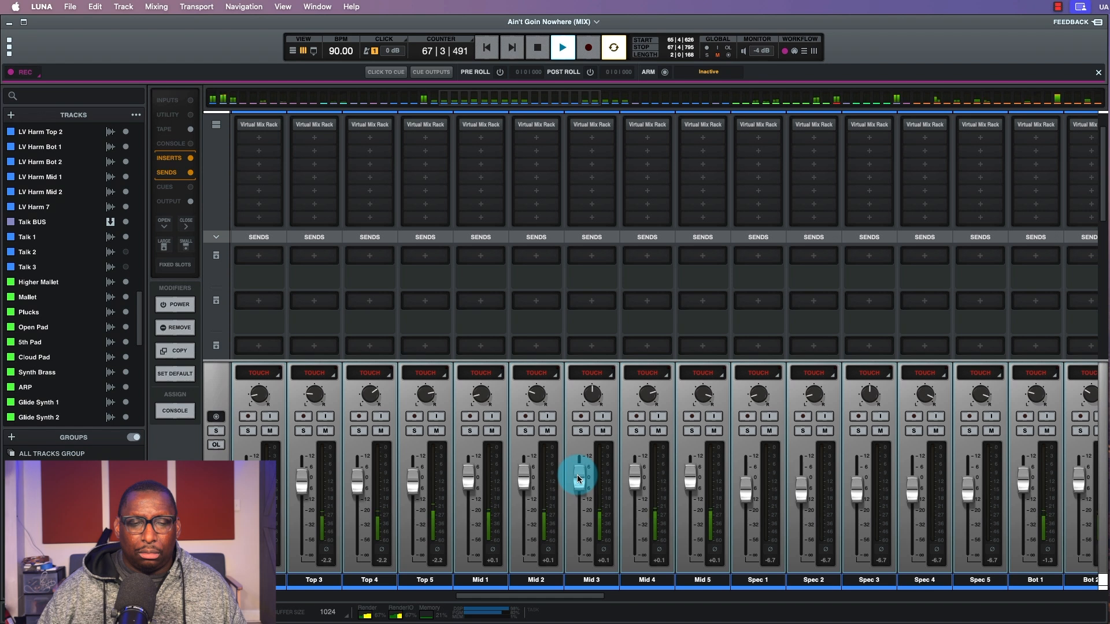
key("space")
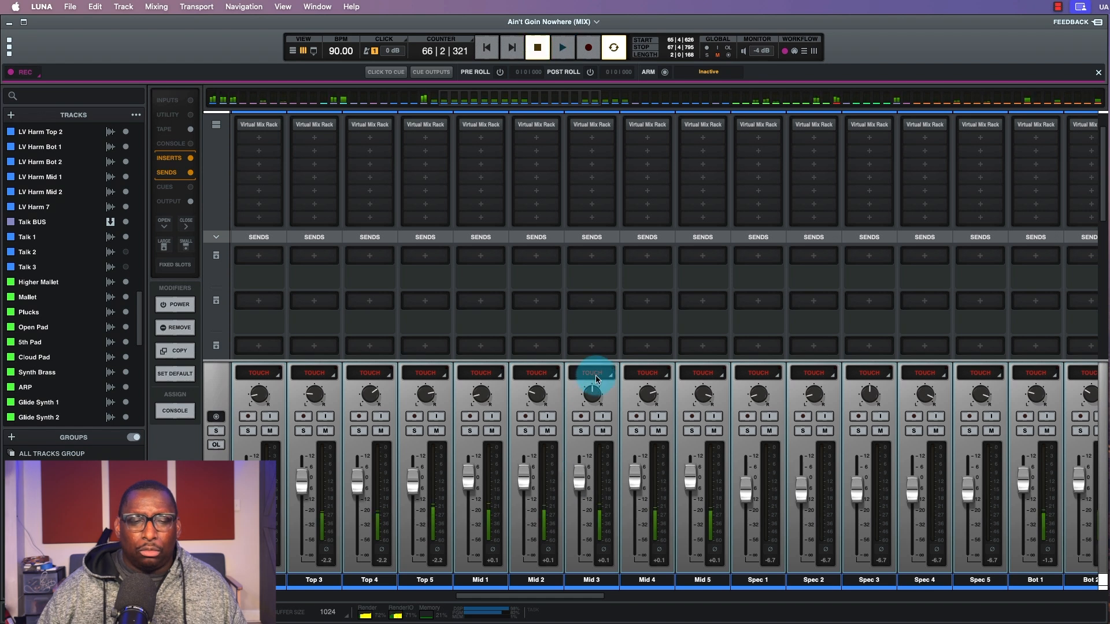
Step: Return all backing vocal channels to Off and place the playhead just after bar 44 in the timeline
left_click(593, 374)
left_click(592, 391, "alt")
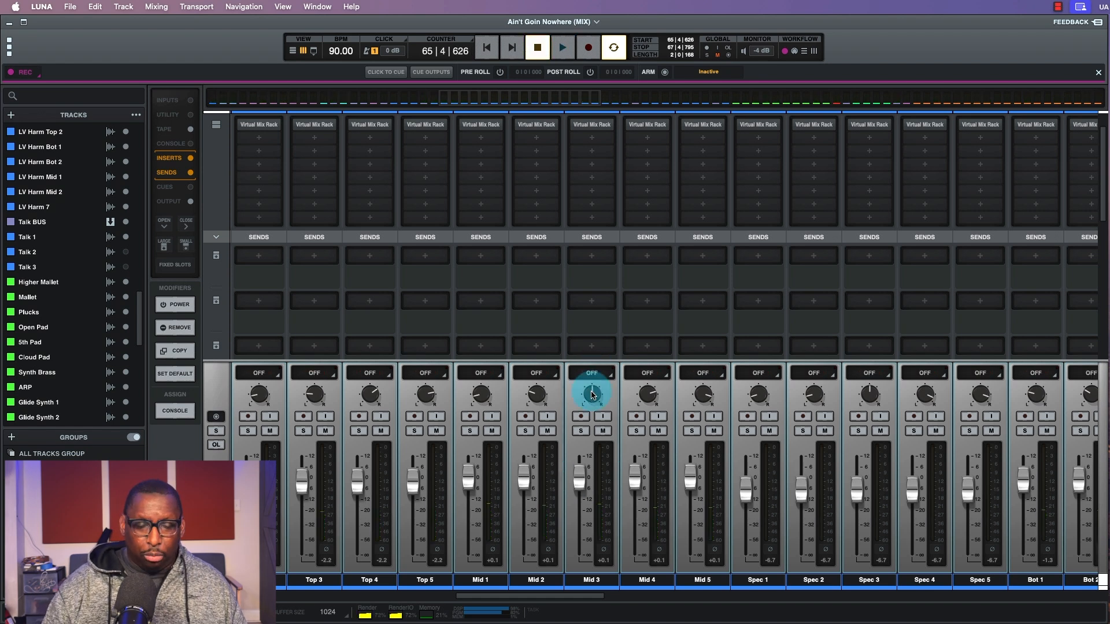
key("super+equal")
scroll(588, 393, "left", 11)
scroll(586, 393, "left", 6)
left_click(596, 225)
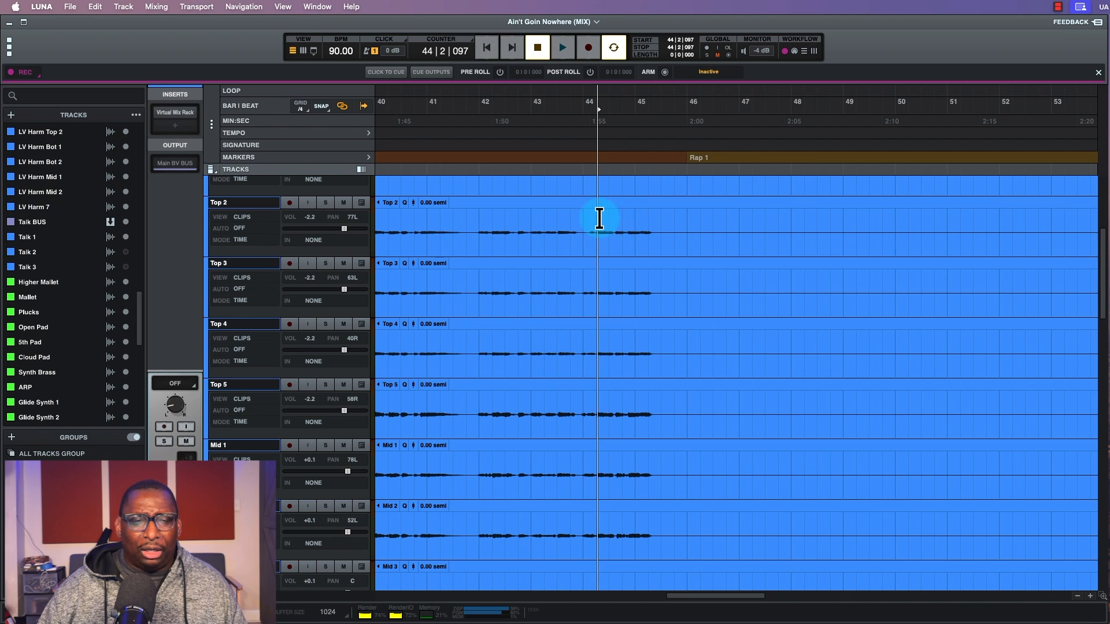
Step: Recall the written end-of-Chorus 2 levels by playing the backing vocals in Read from bar 44, and return the tracks to Off
left_click(248, 283)
left_click(262, 317)
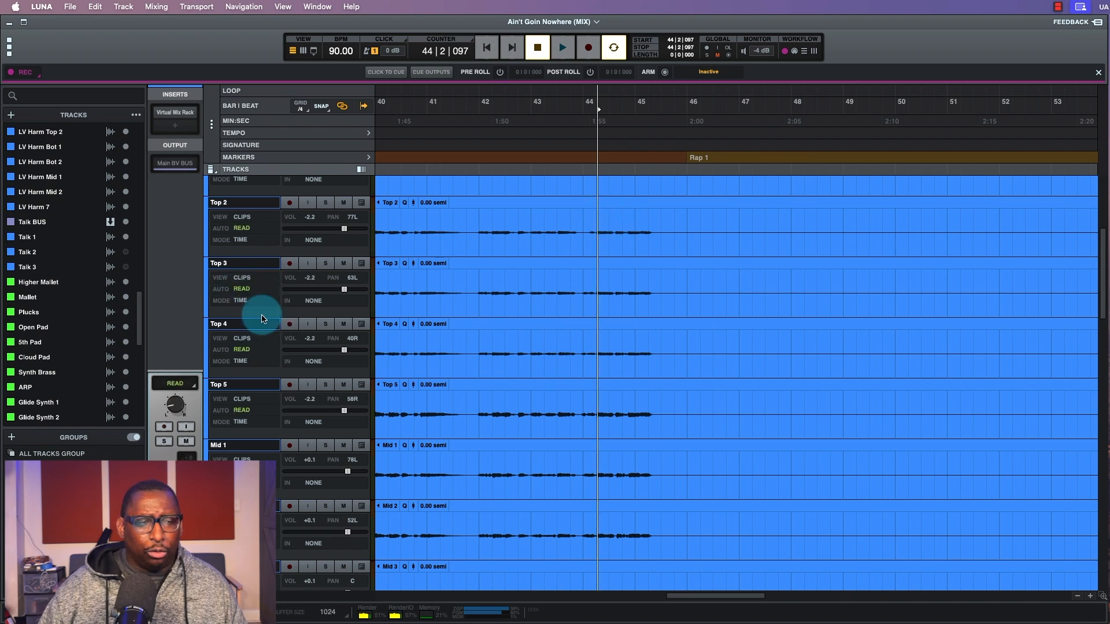
key("space")
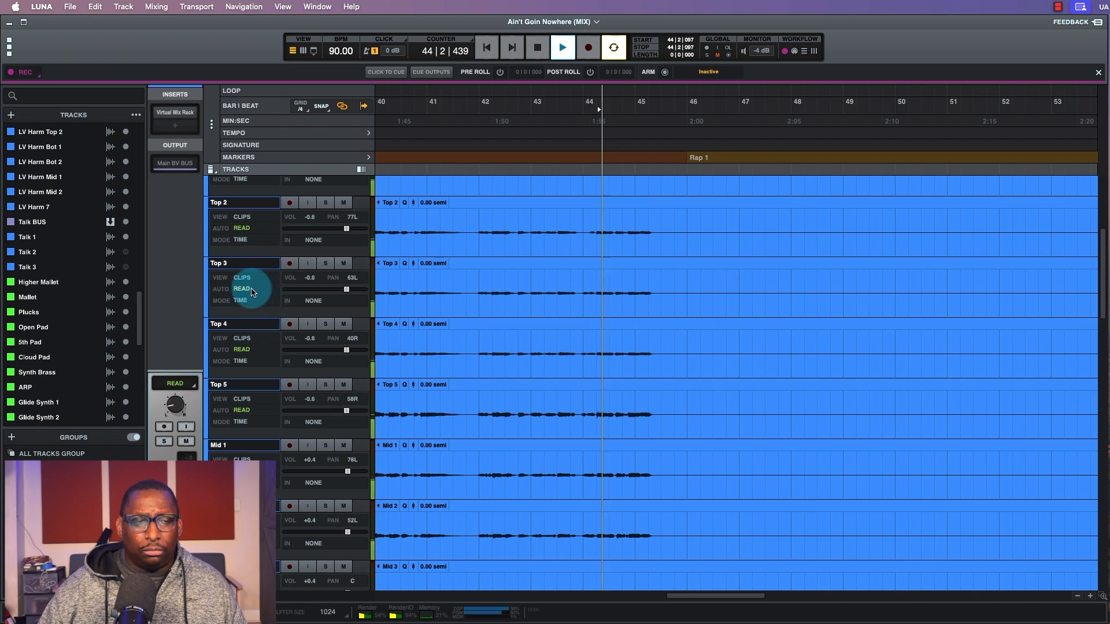
left_click(253, 290)
left_click(257, 299)
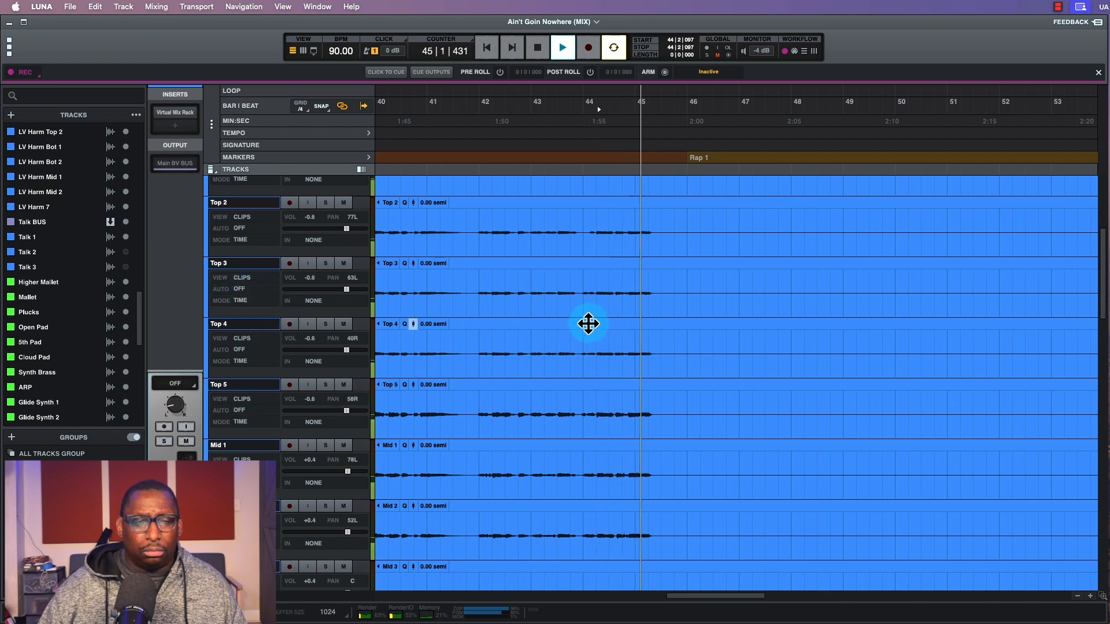
key("space")
Step: Select the phrase at bars 68 to 69 and try writing its levels in Touch with Top -0.6, Mid +0.4, Spec -6.7 and Bot -2.3
scroll(594, 321, "right", 15)
scroll(594, 320, "right", 3)
left_click_drag(772, 228, 843, 233)
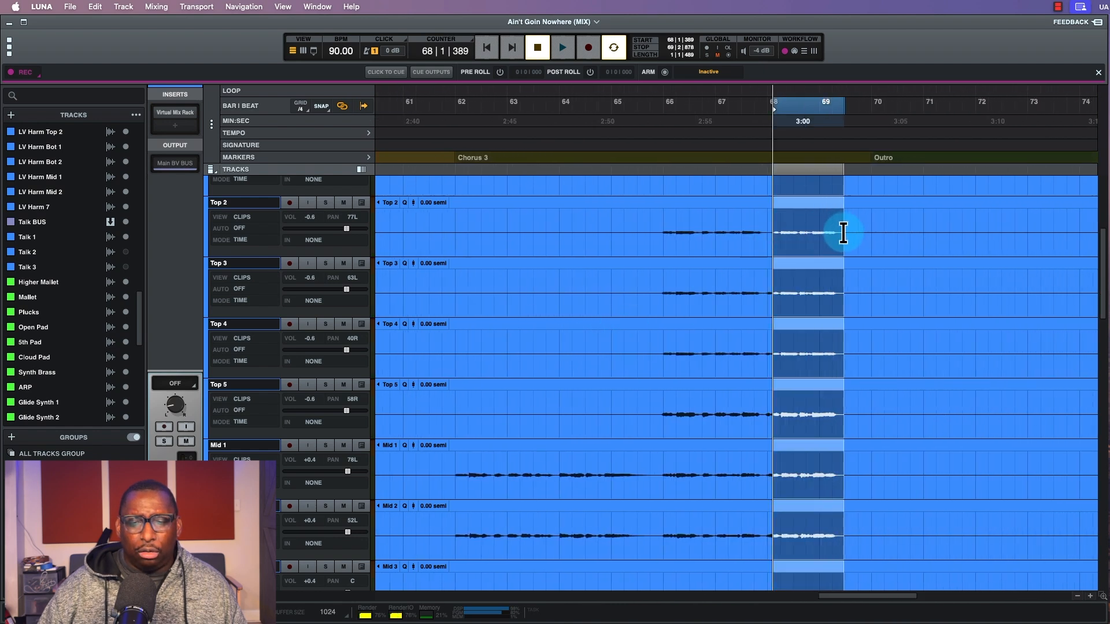
left_click(240, 278)
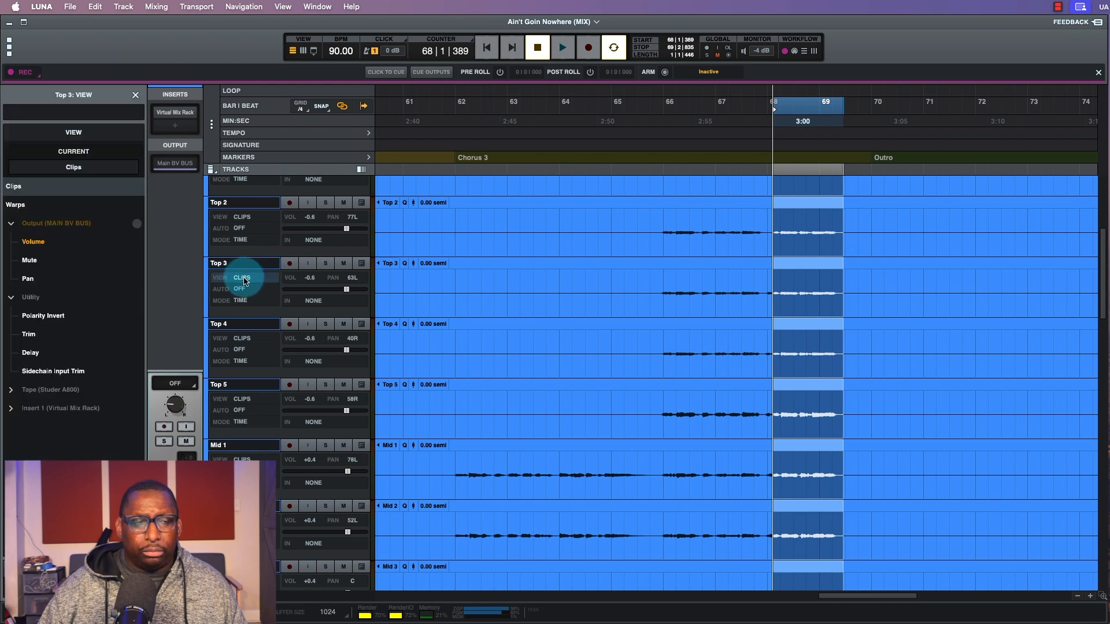
left_click(240, 288)
left_click(261, 323)
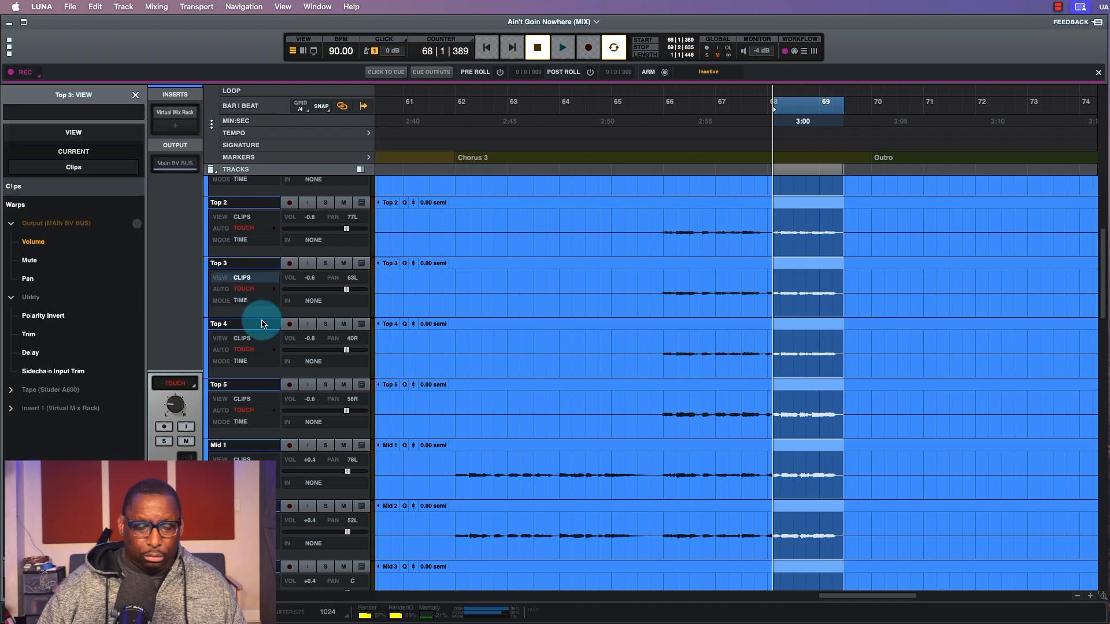
key("super+=")
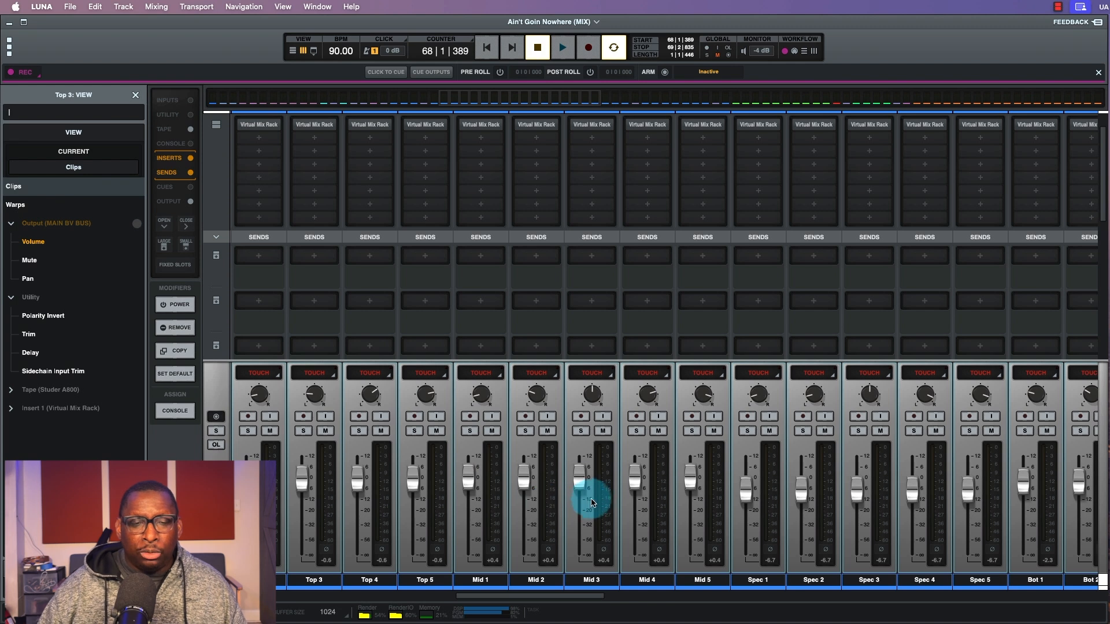
left_click(135, 94)
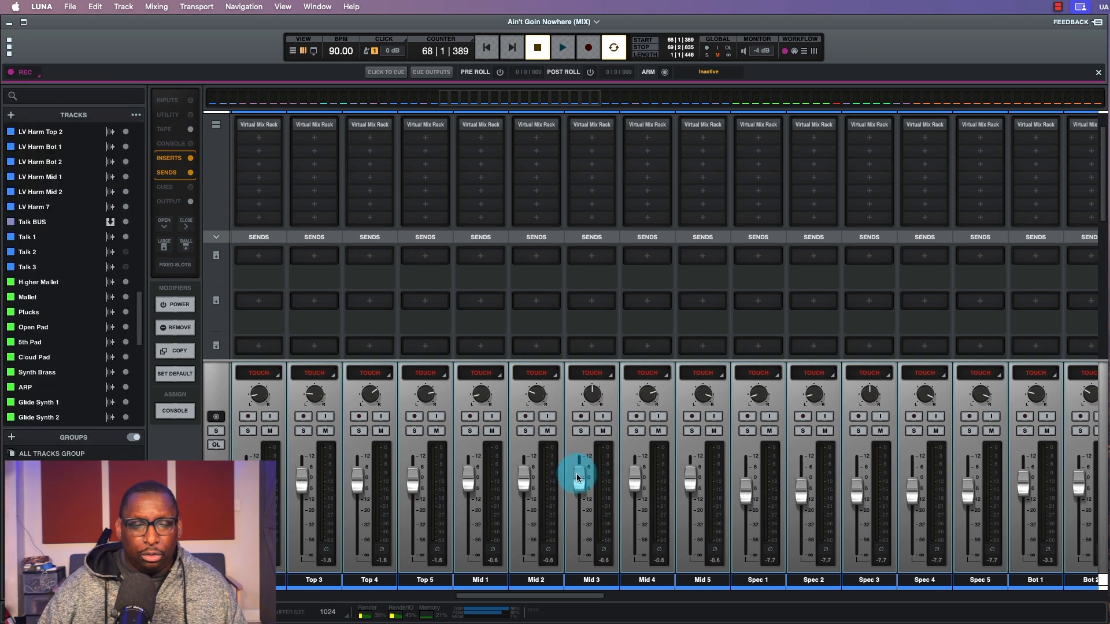
key("space")
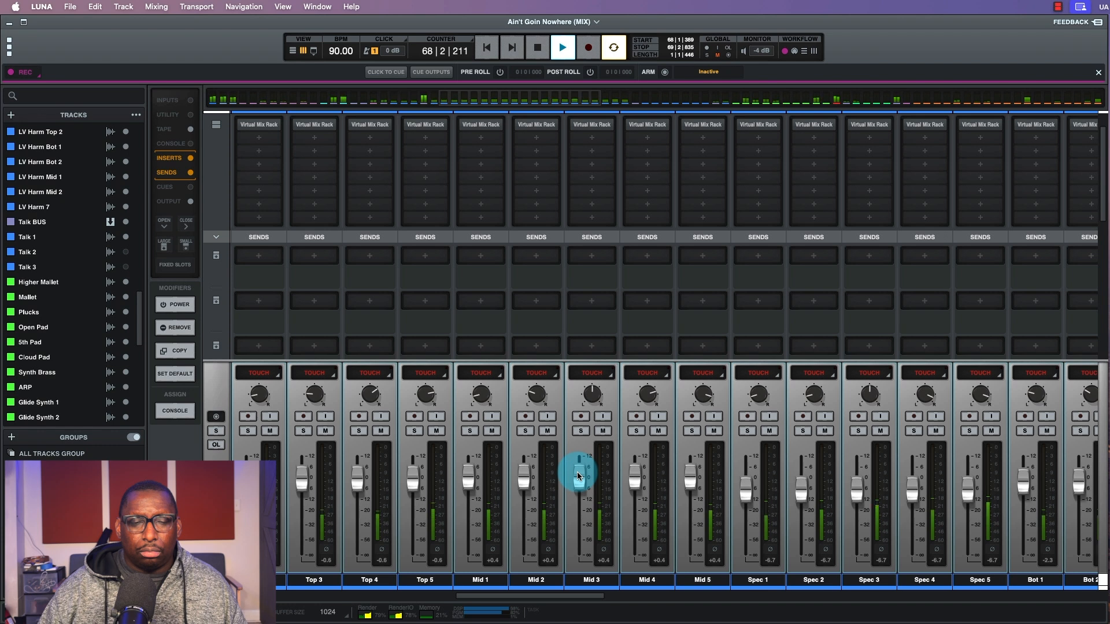
key("space")
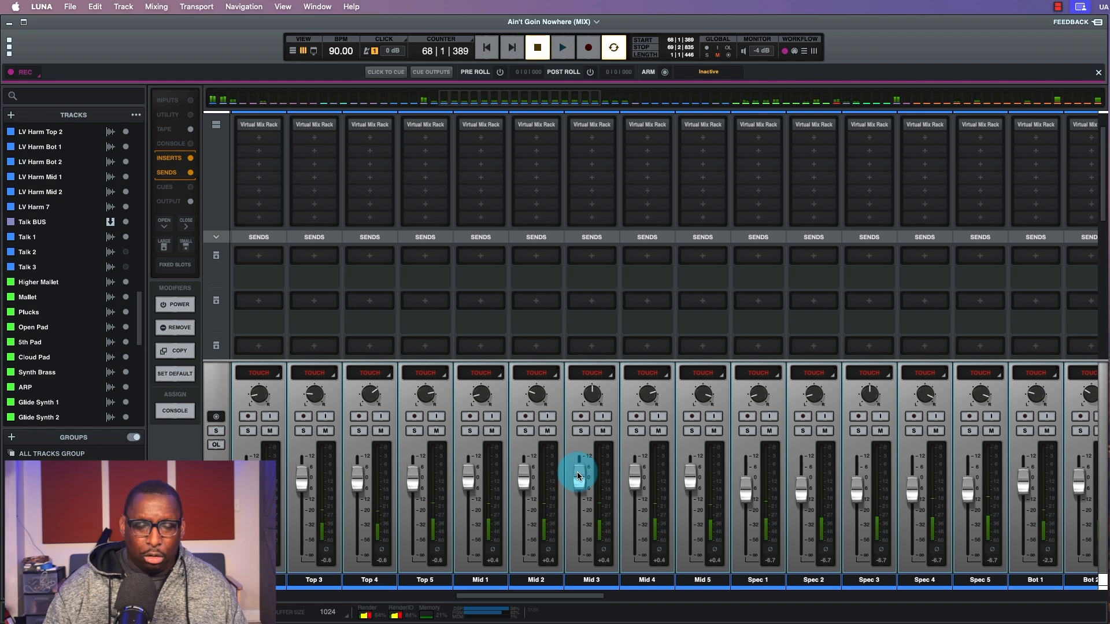
Step: Set the backing vocals to Off and reselect the last Chorus 3 phrase from just before bar 68 to just past 69|2
key("super+equal")
key("t")
key("t")
key("t")
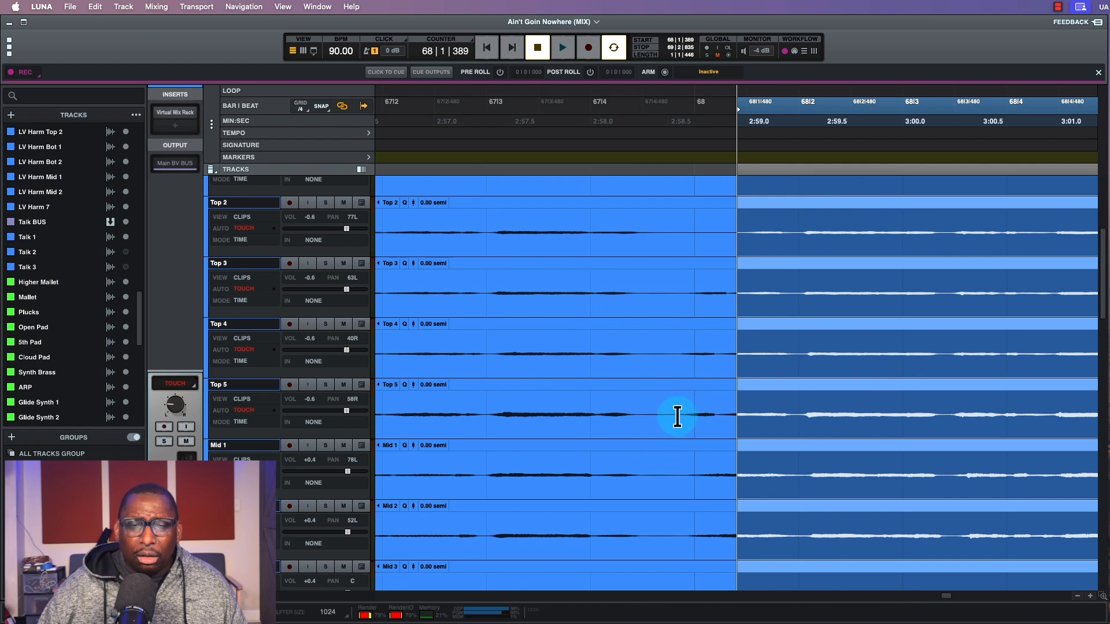
left_click(244, 288)
left_click(260, 299)
left_click_drag(686, 286, 911, 295)
left_click_drag(677, 288, 965, 319)
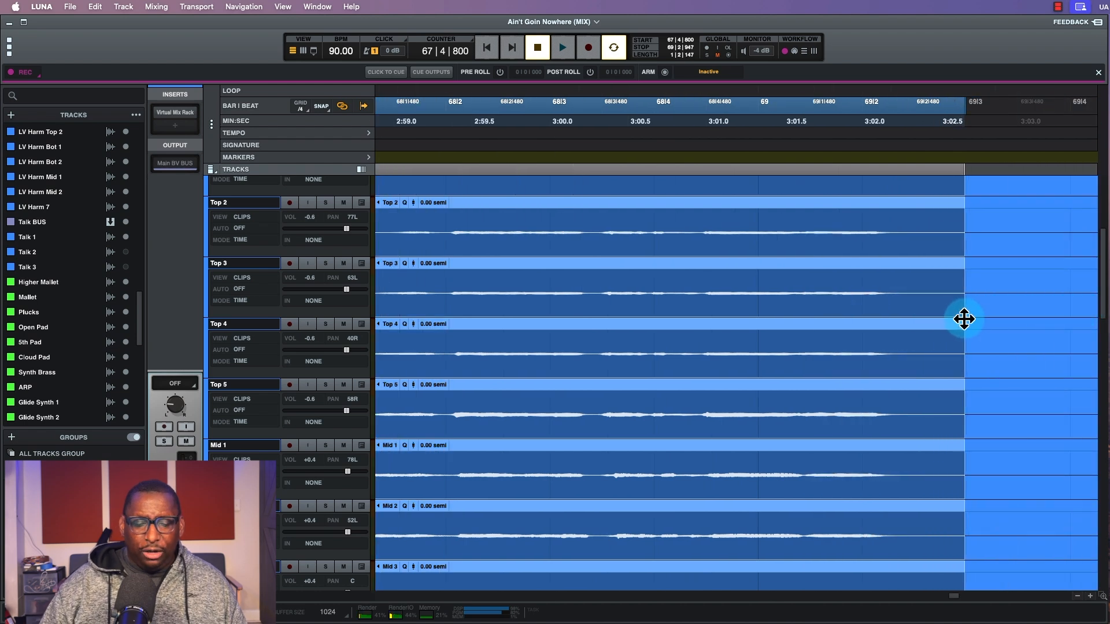
Step: Write the levels over the bar 68 phrase in Touch with Top -0.6, Mid +0.4, Spec -6.7 and Bot -2.3, and return the channels to Off
key("super+equal")
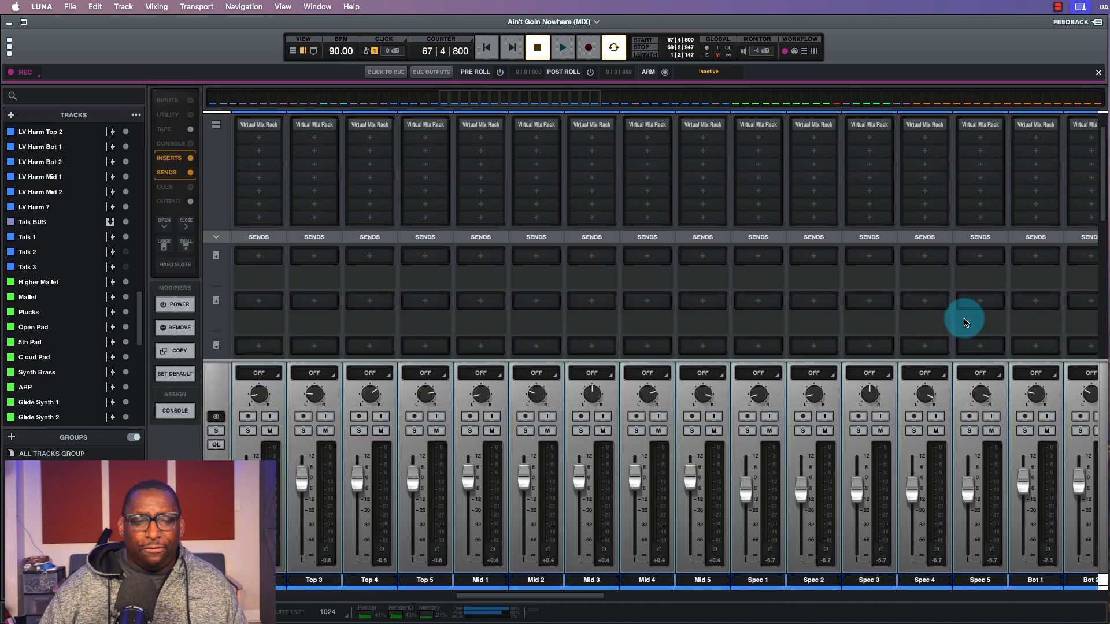
left_click(589, 375)
left_click(584, 414, "alt")
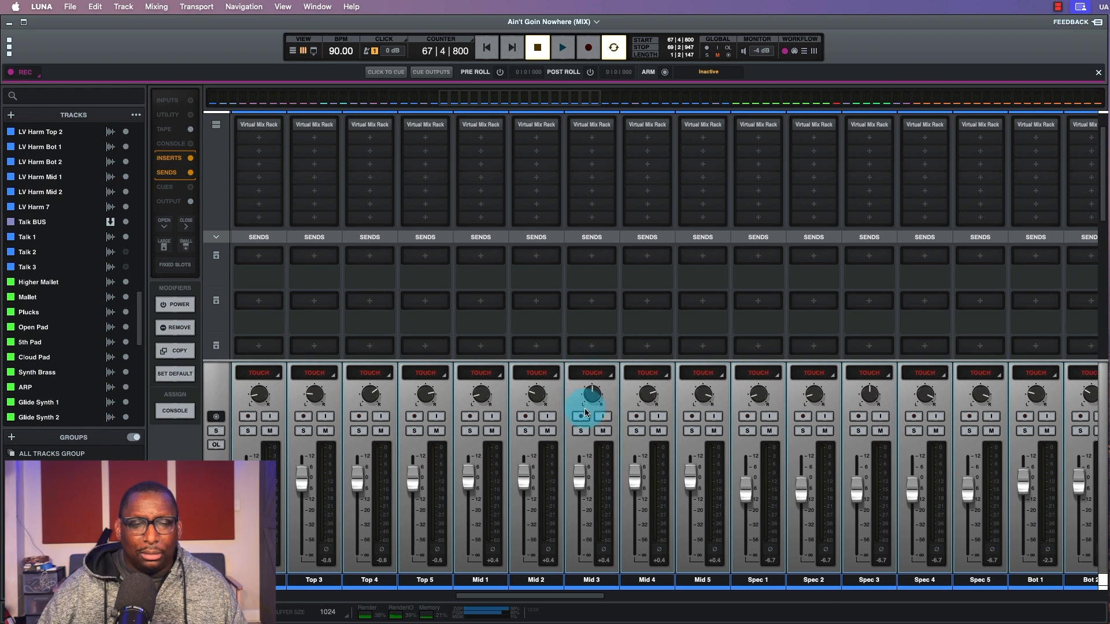
left_click_drag(581, 483, 580, 482)
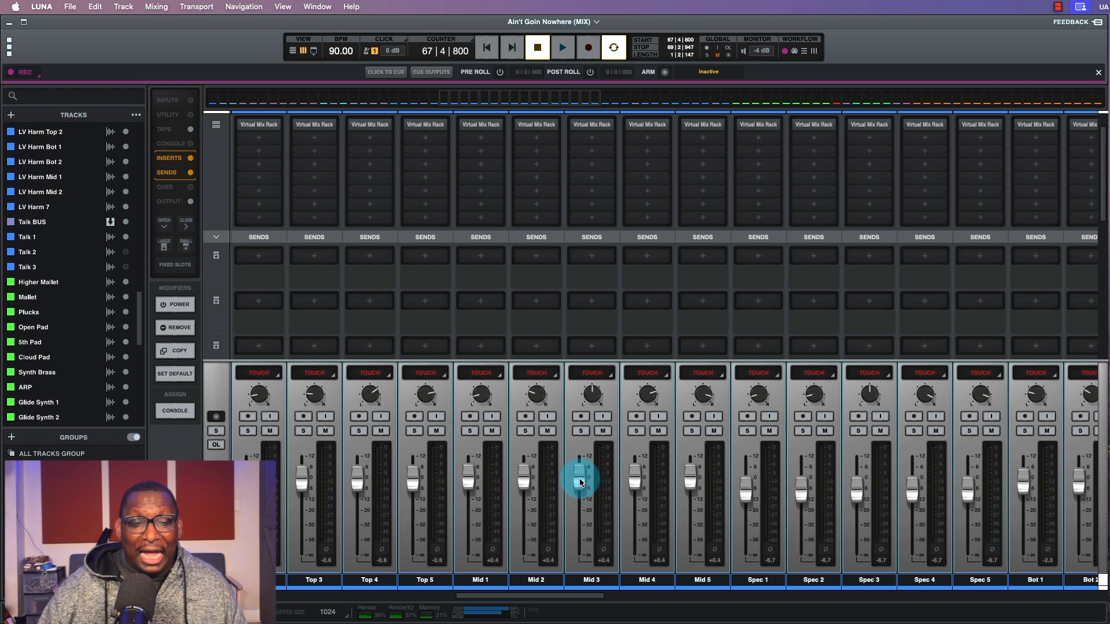
key("space")
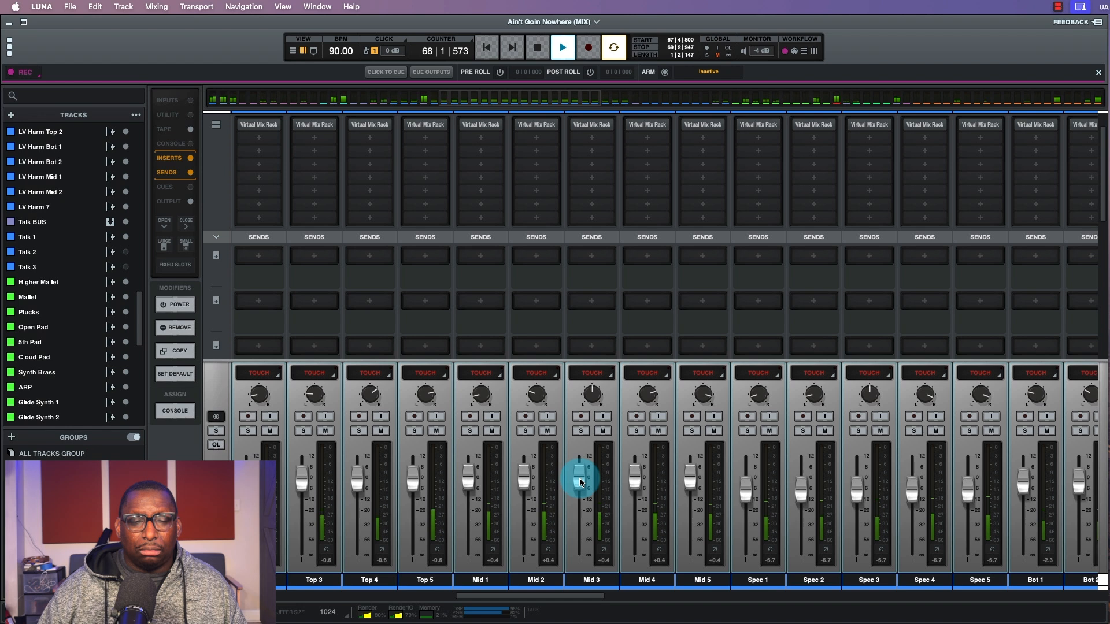
key("space")
left_click(589, 376)
left_click(592, 388)
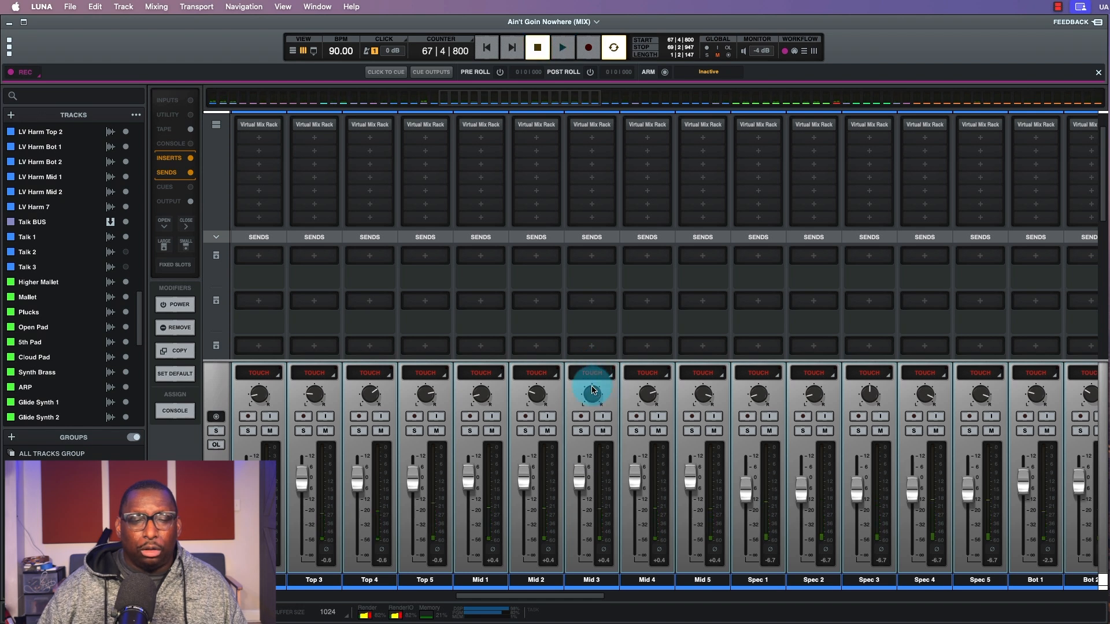
Step: Show Chorus 1 in the timeline and place the playhead just before bar 14
key("super+equal")
scroll(581, 388, "left", 5)
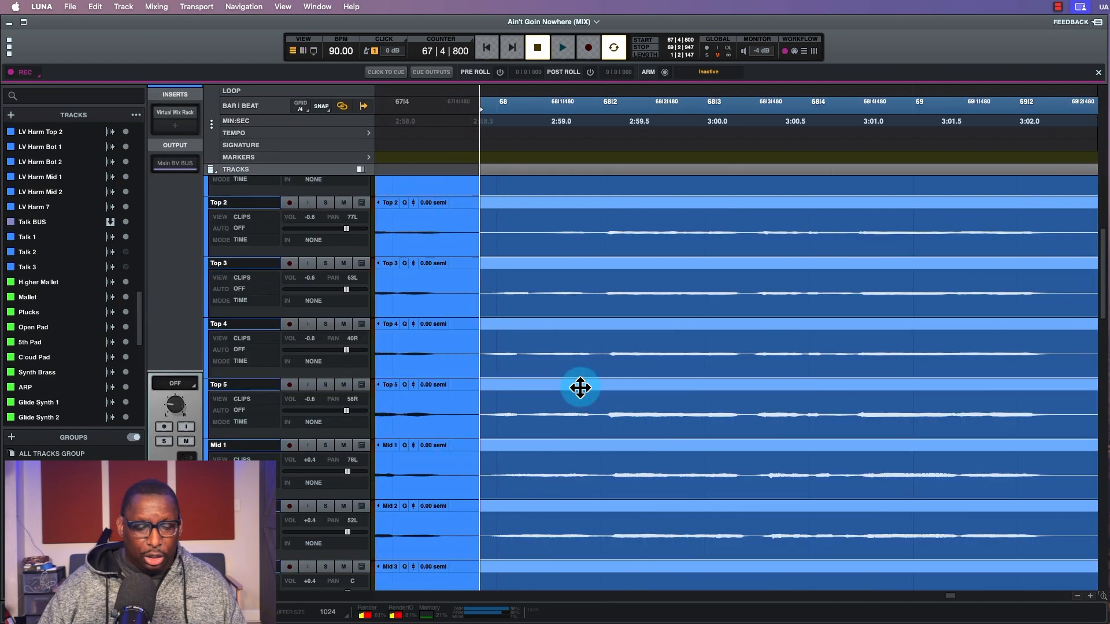
key("r")
scroll(583, 387, "left", 10)
key("r")
scroll(584, 386, "left", 15)
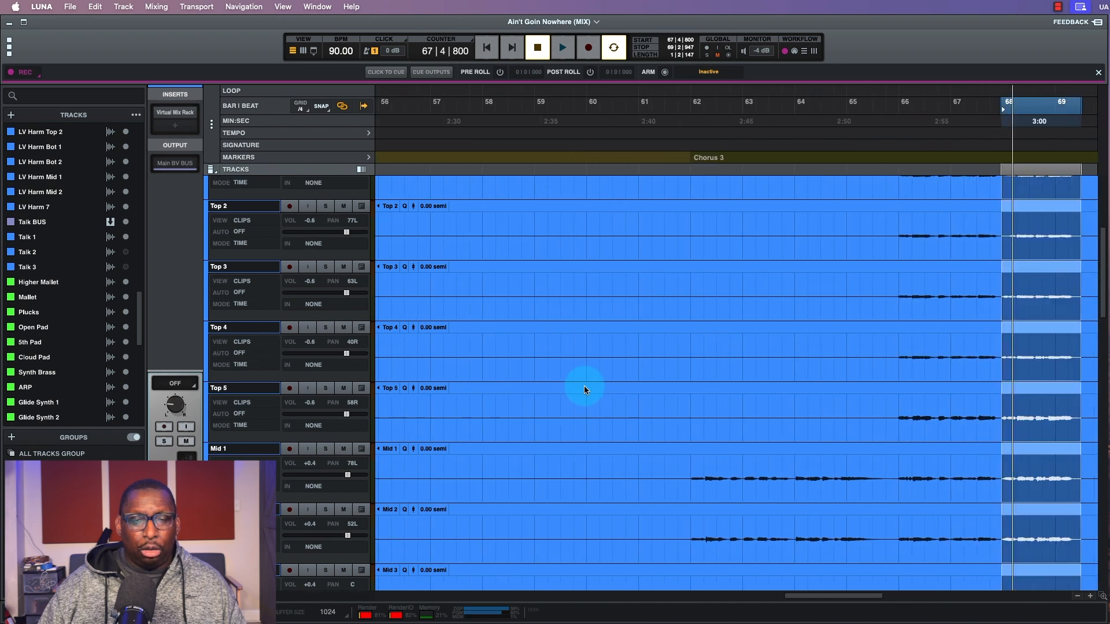
key("r")
scroll(593, 385, "left", 10)
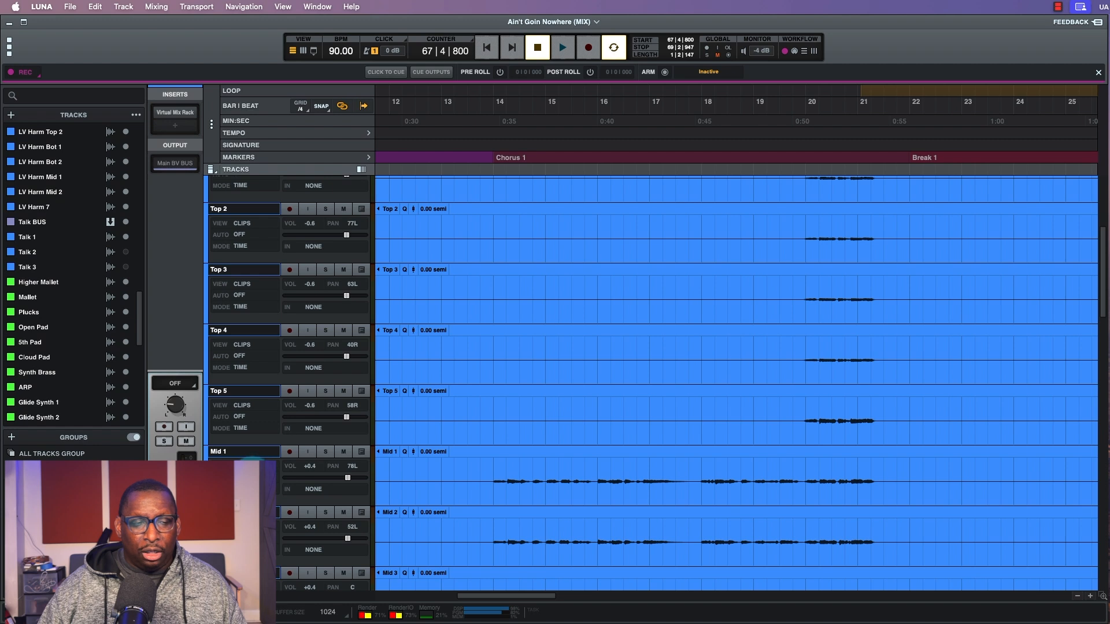
left_click(478, 409)
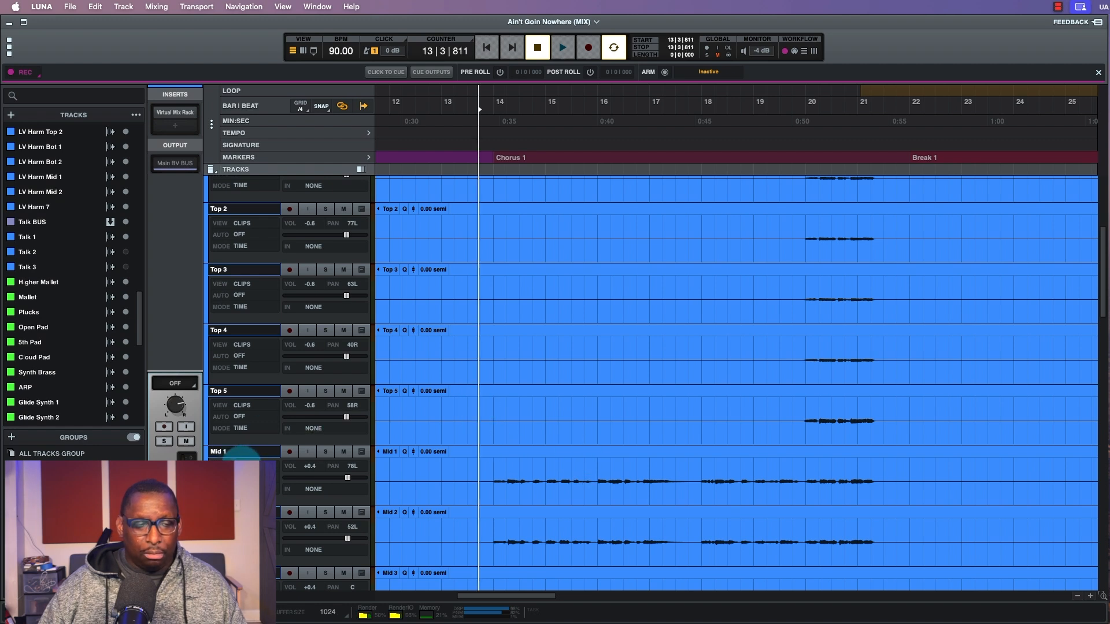
Step: Recall the Chorus 1 levels by playing the backing vocals in Read within bar 14, and return the tracks to Off
left_click(242, 477)
left_click(249, 497)
key("space")
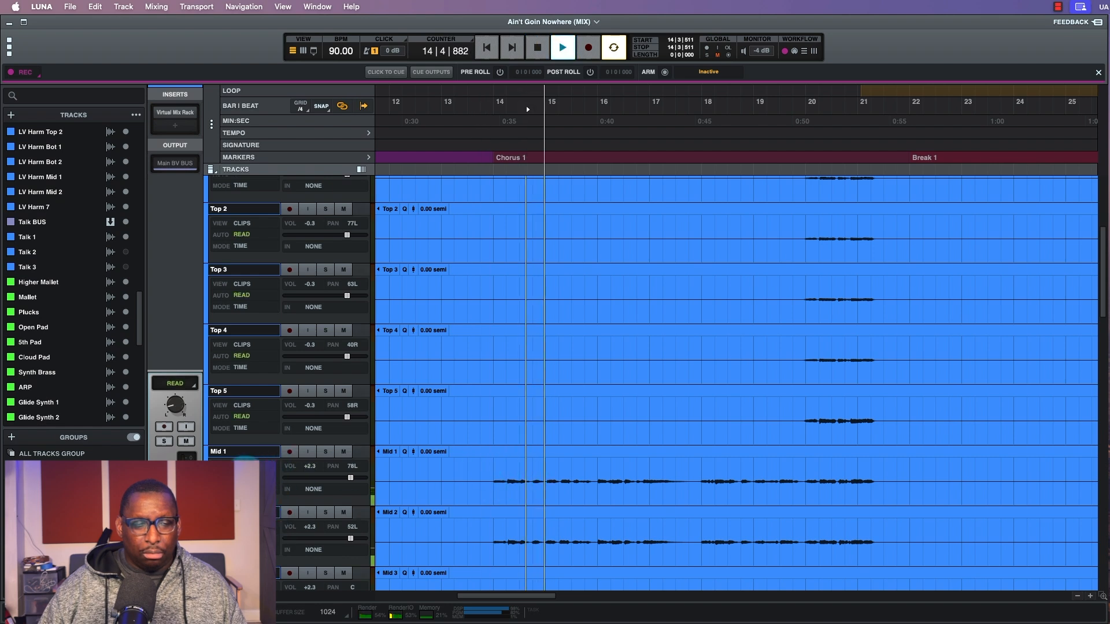
left_click(242, 478)
left_click(249, 486)
key("space")
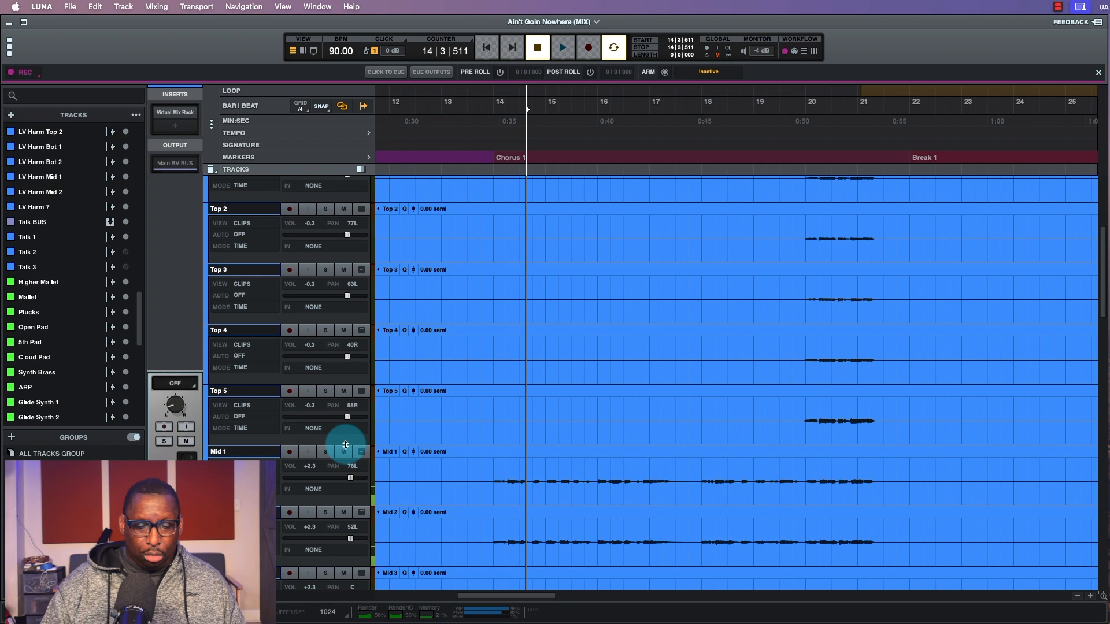
Step: Select the first Chorus 3 phrase on the backing vocals from just before bar 62 to the end of bar 65
key("super+equal")
key("super+equal")
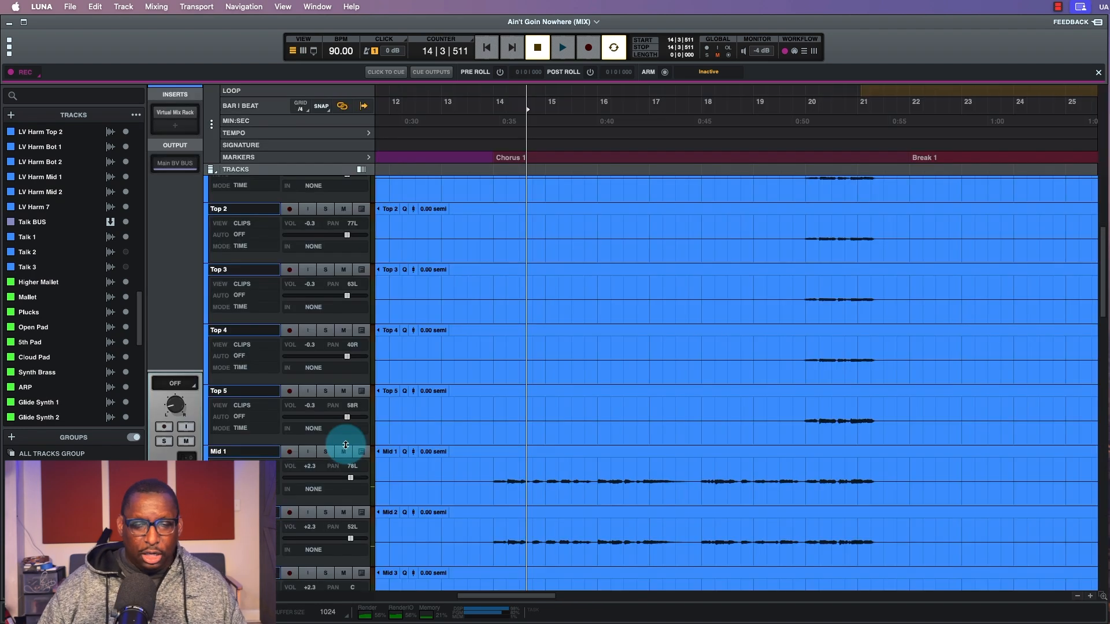
scroll(562, 411, "up", 1)
scroll(562, 411, "right", 1)
scroll(562, 413, "right", 15)
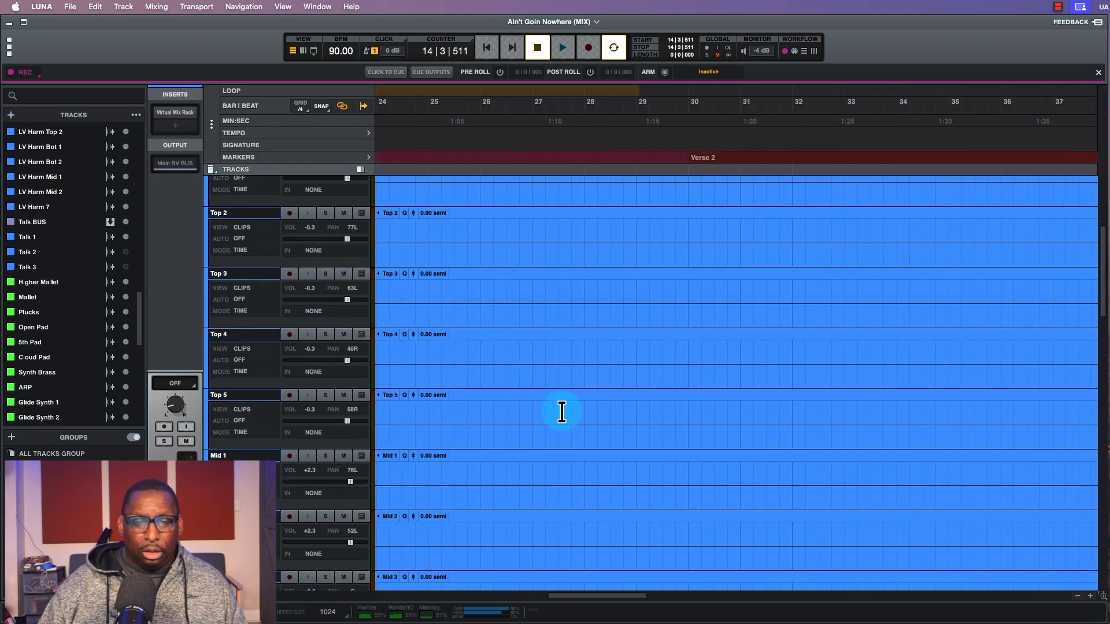
scroll(578, 422, "right", 1)
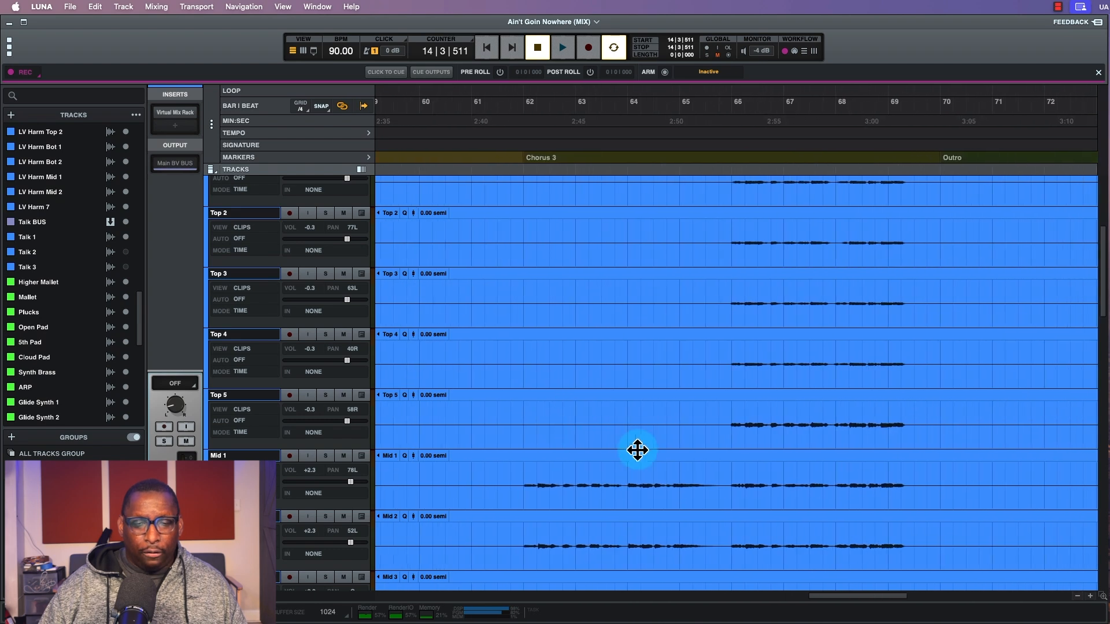
left_click_drag(718, 483, 519, 485)
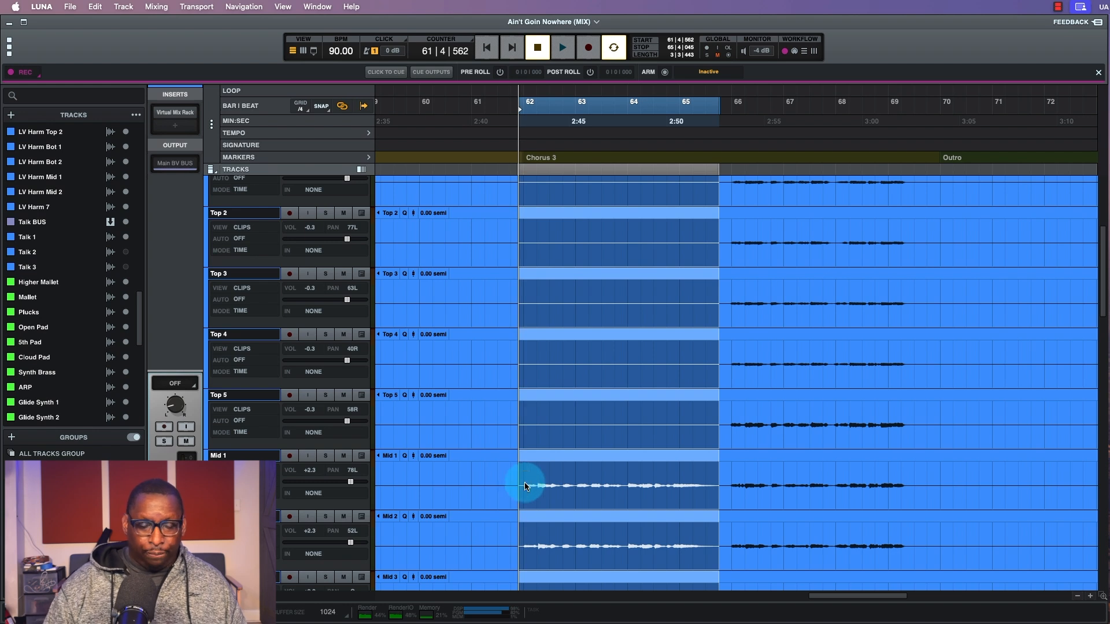
Step: Write the levels over bars 62 to 65 in Touch with Top -0.6, Mid +2.0, Spec -4.4 and Bot +1.0
key("super+equal")
left_click(600, 376)
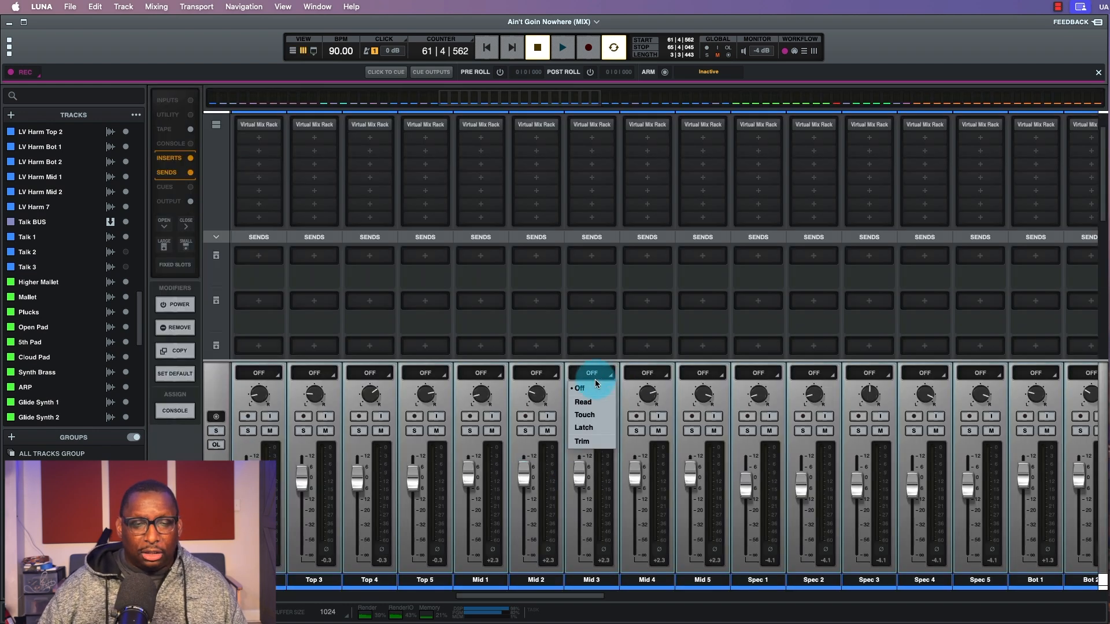
left_click(592, 413, "alt")
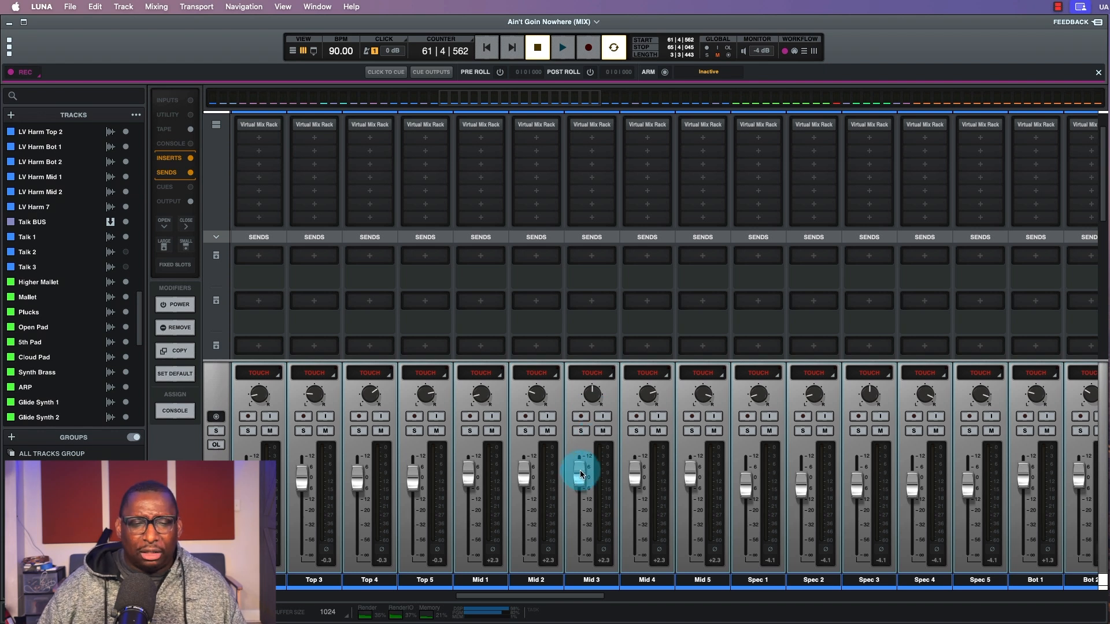
key("space")
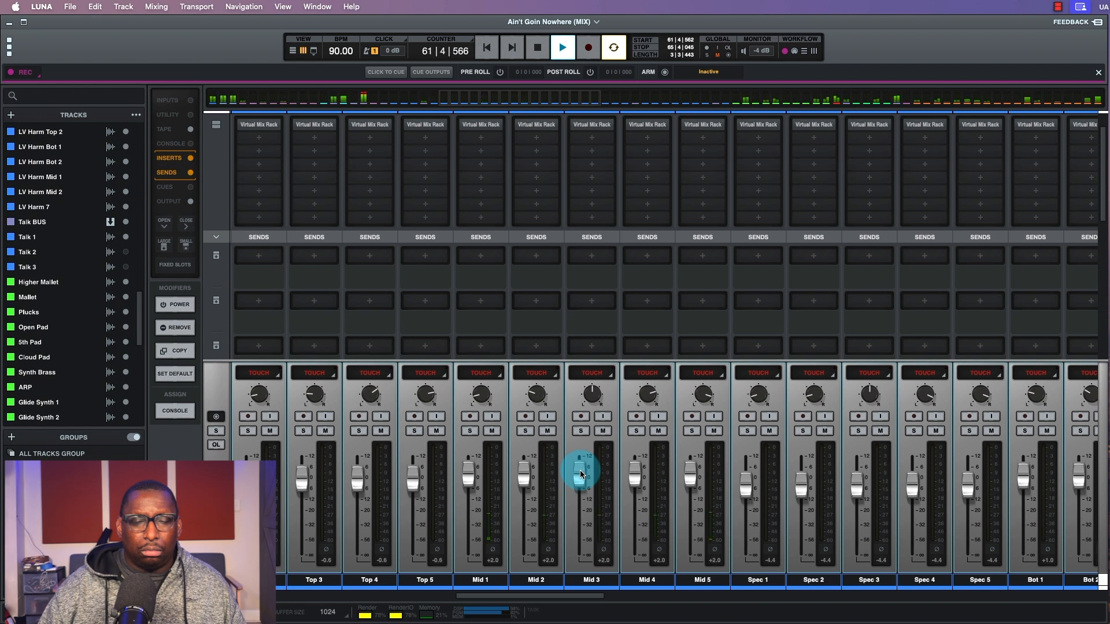
key("space")
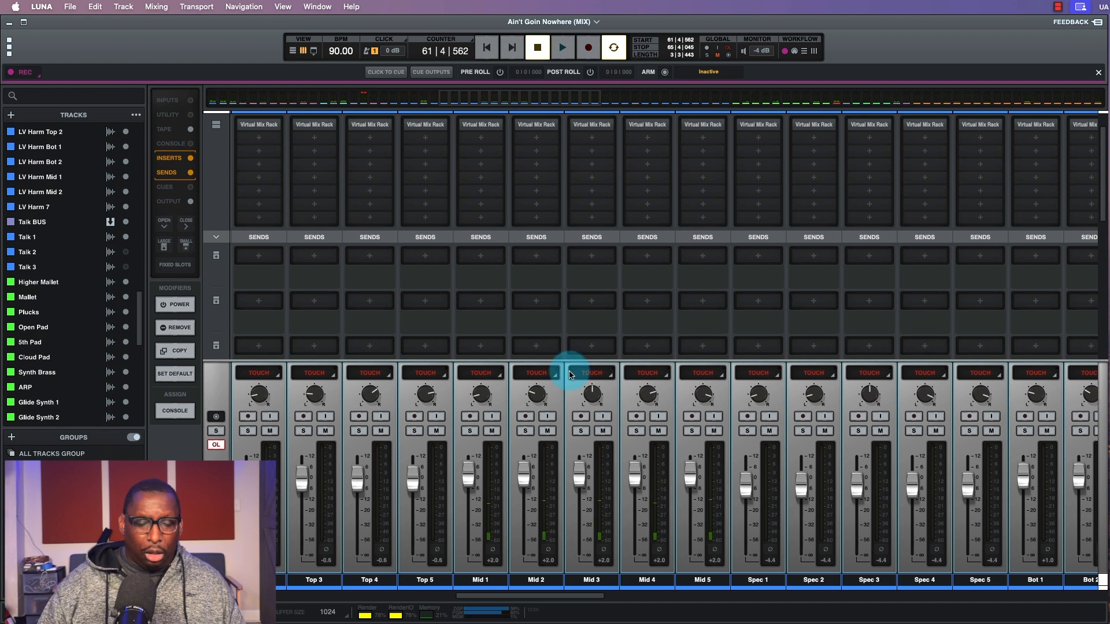
Step: Return to the timeline showing the whole song and set the backing vocal tracks' automation from Touch to Read
key("super+equal")
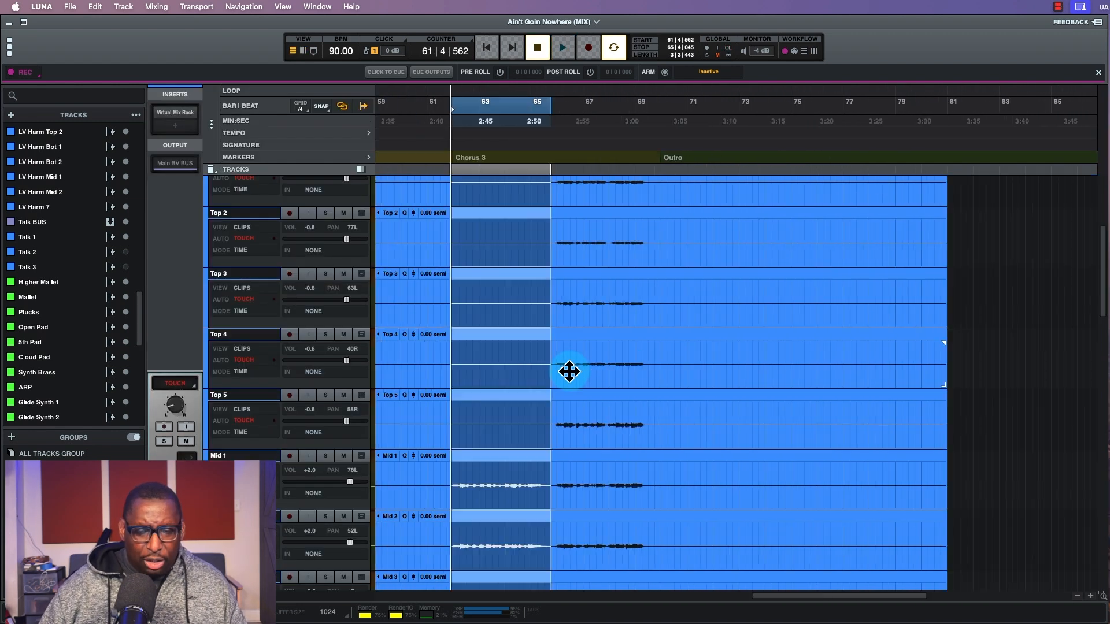
key("r")
key("r")
key("r")
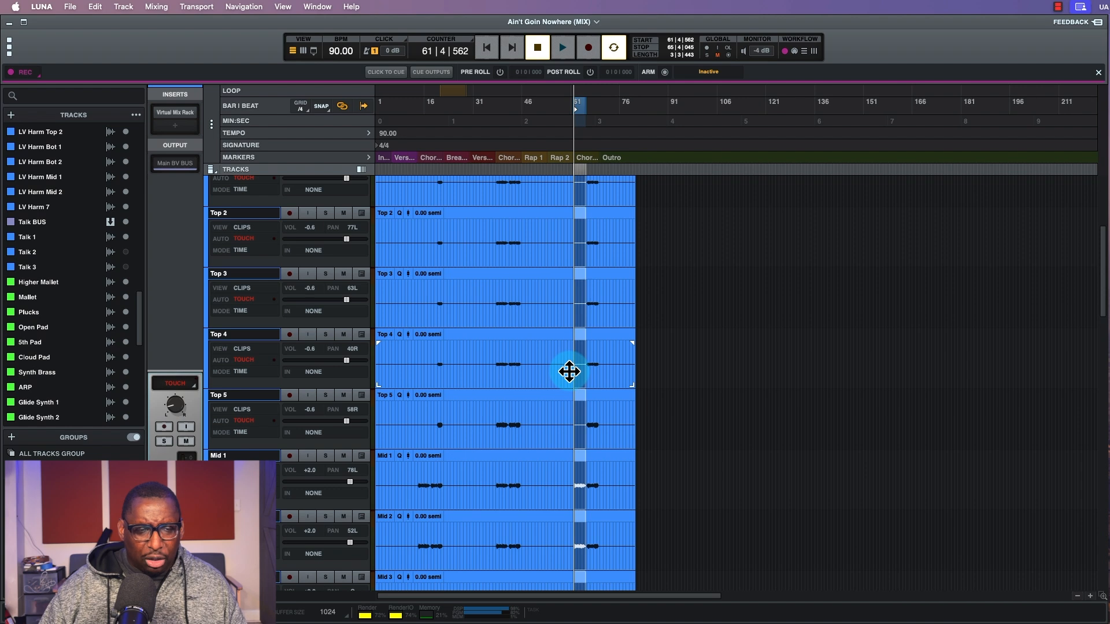
left_click(243, 360)
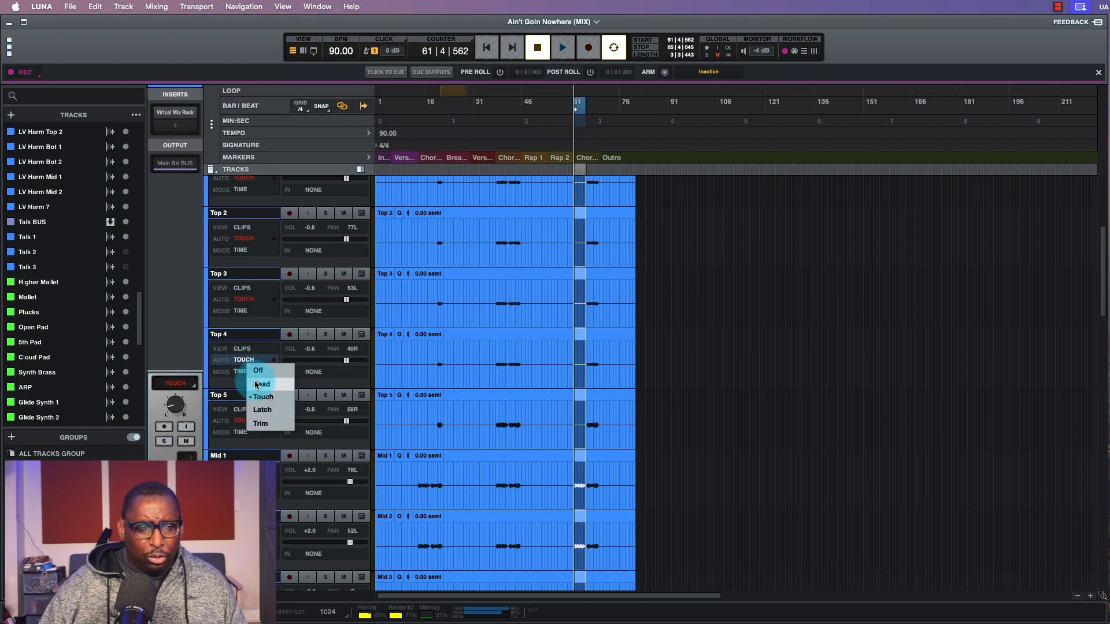
left_click(257, 384)
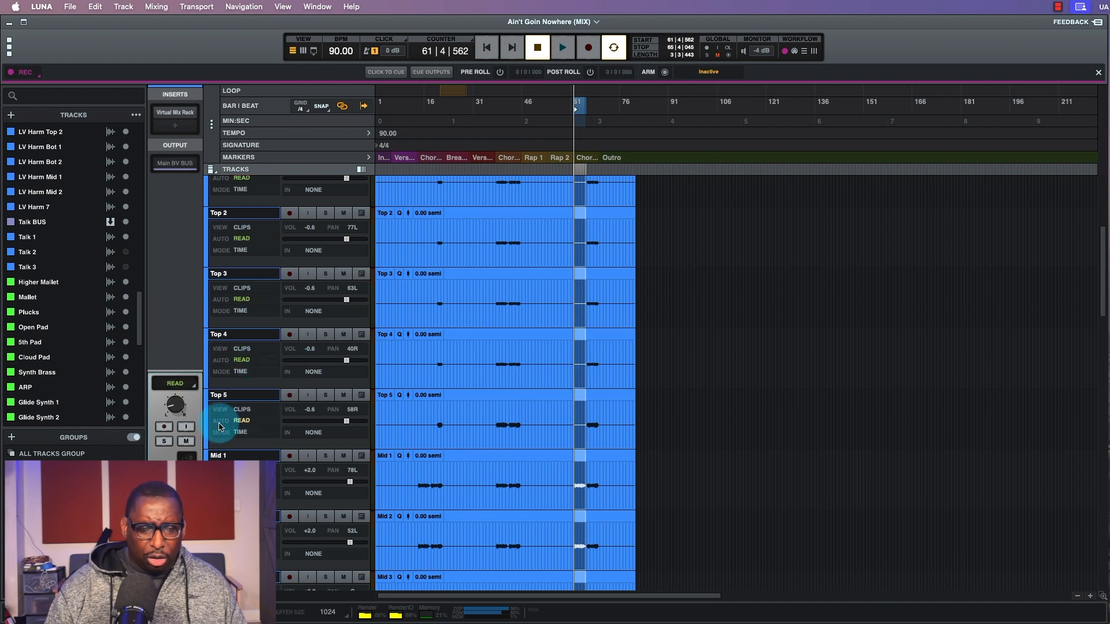
Step: Check the backing vocals' automated levels in Read by playing from the start of Verse 2 at bar 30
key("super+equal")
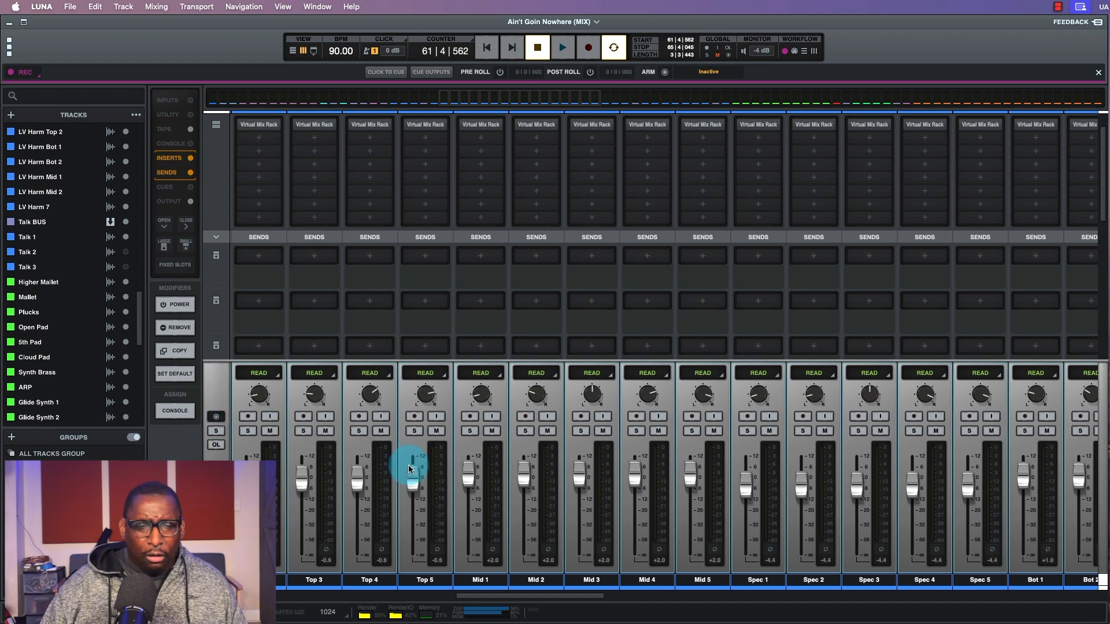
scroll(570, 460, "left", 5)
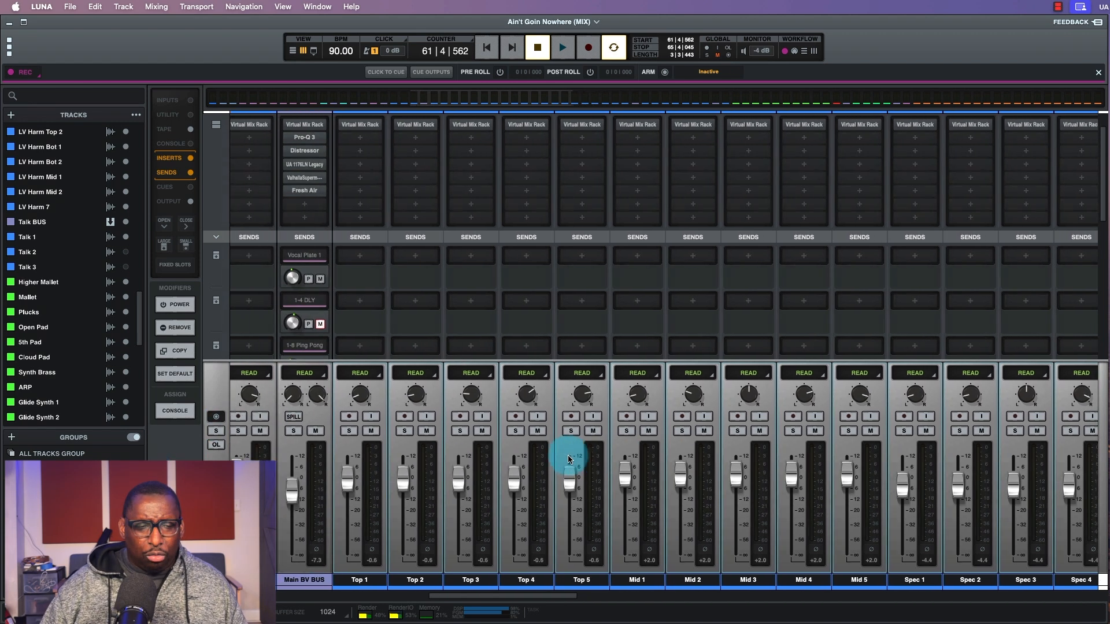
scroll(569, 457, "left", 2)
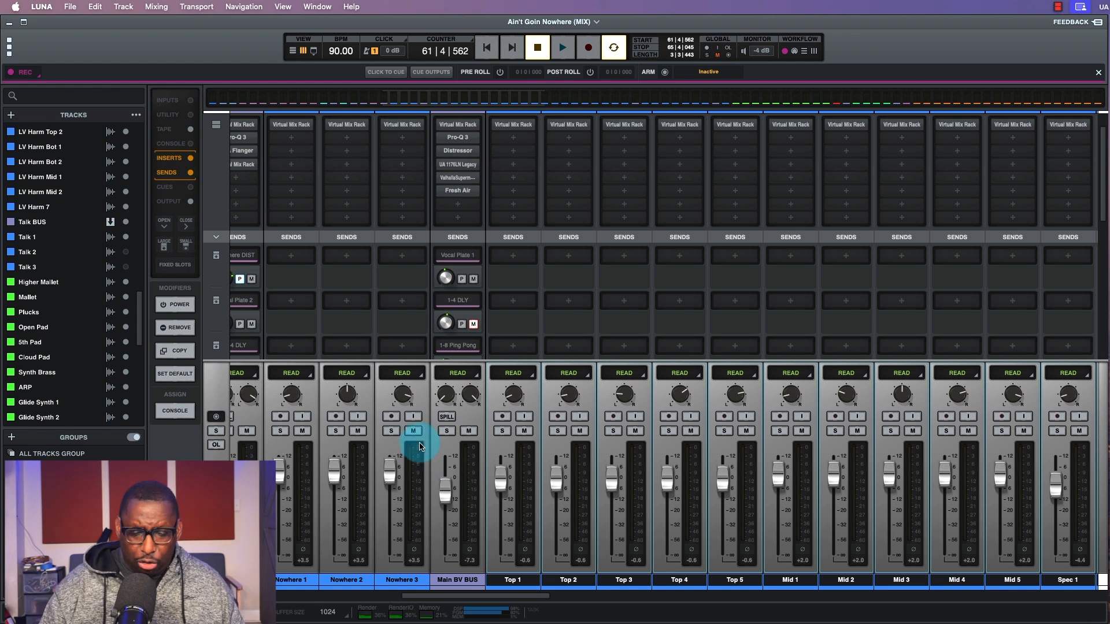
key("super+equal")
scroll(480, 379, "up", 1)
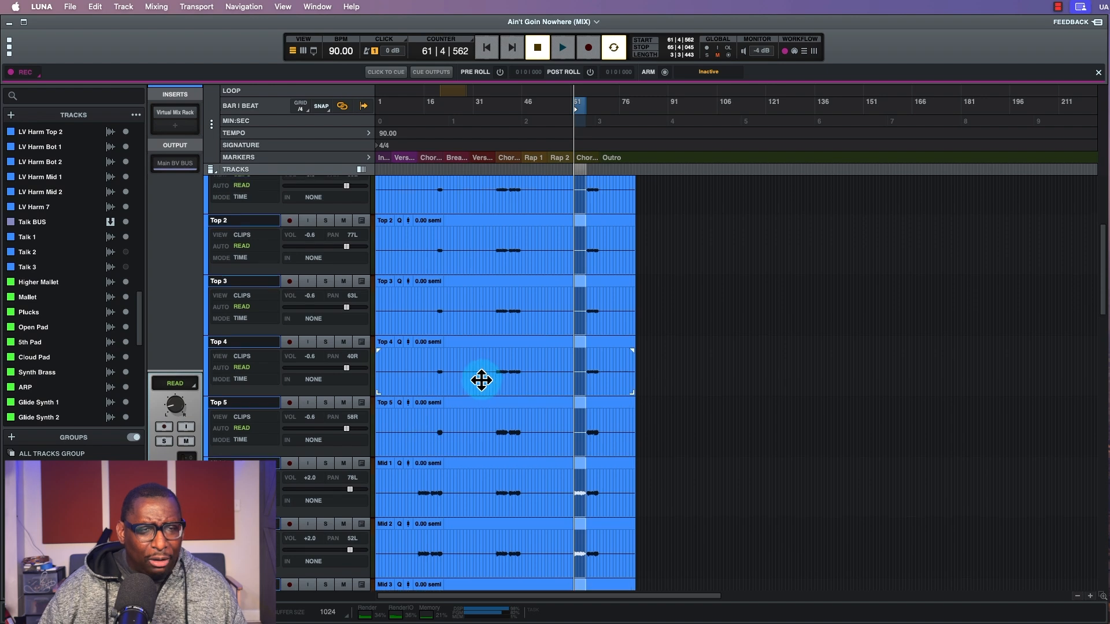
left_click(480, 157)
key("space")
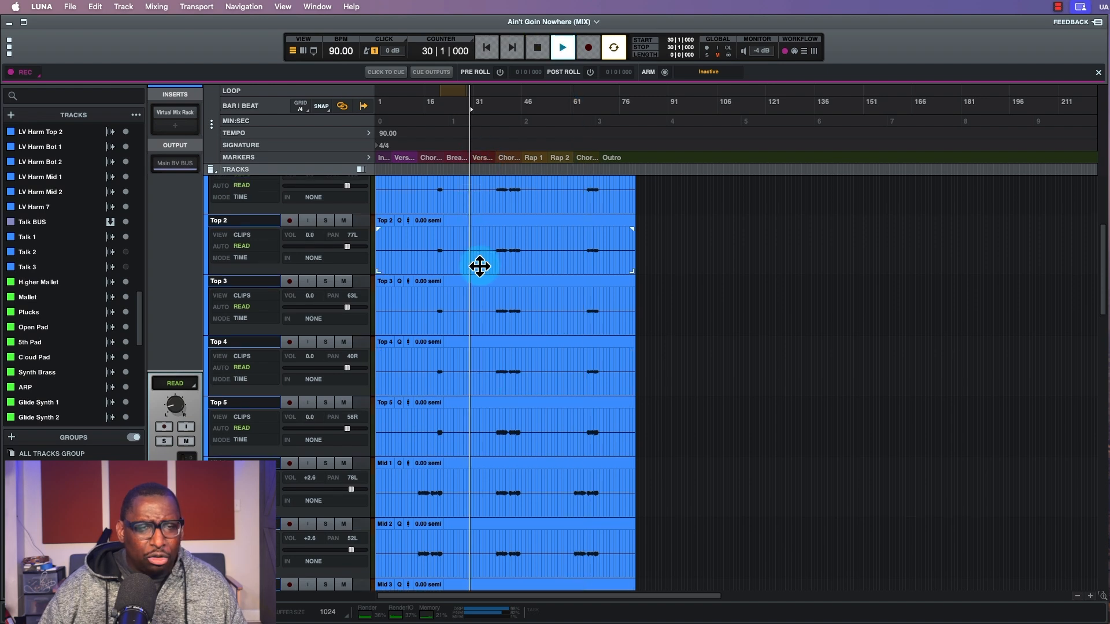
scroll(480, 285, "down", 5)
scroll(480, 285, "down", 15)
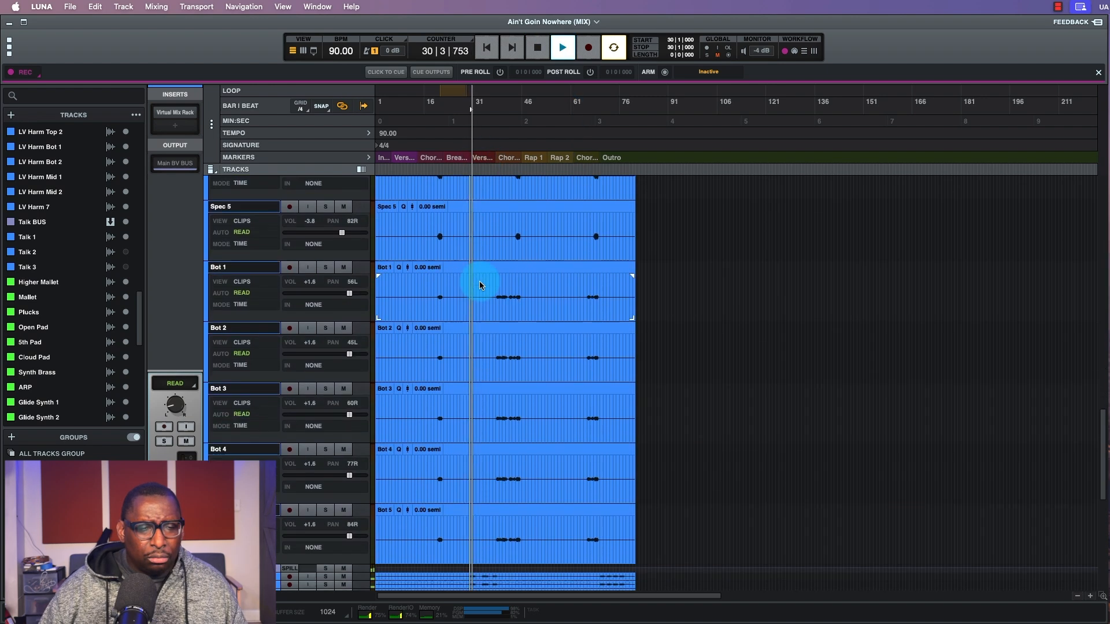
scroll(480, 285, "up", 1)
scroll(480, 281, "up", 4)
key("space")
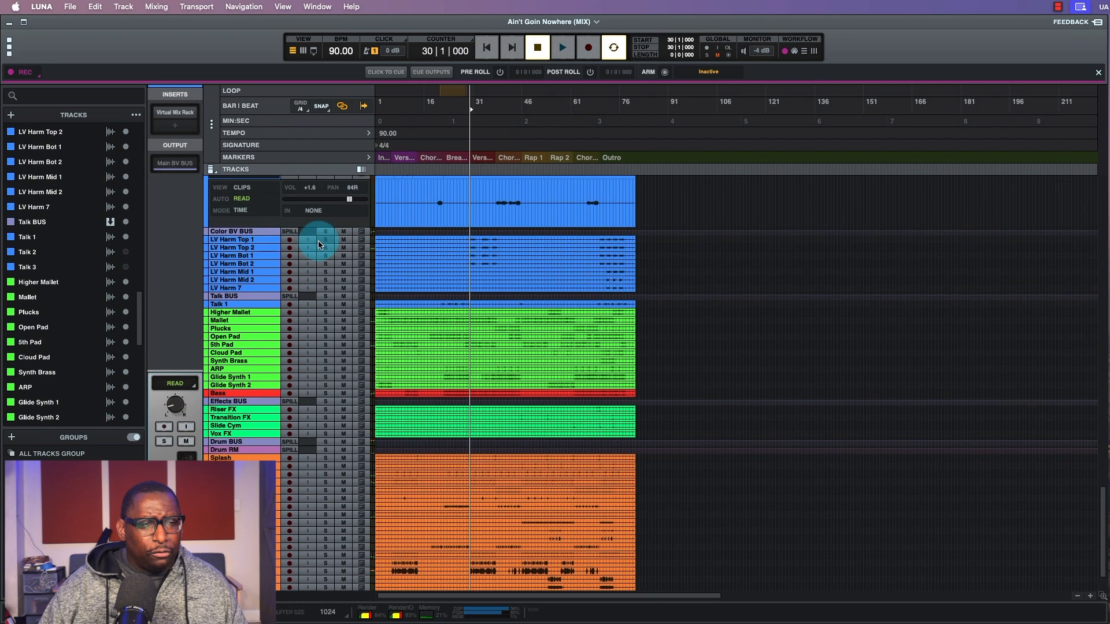
Step: Shrink all tracks to the smallest height, then select and enlarge the tracks from LV Harm Top 1 to LV Harm 7
left_click(211, 169)
left_click(222, 196)
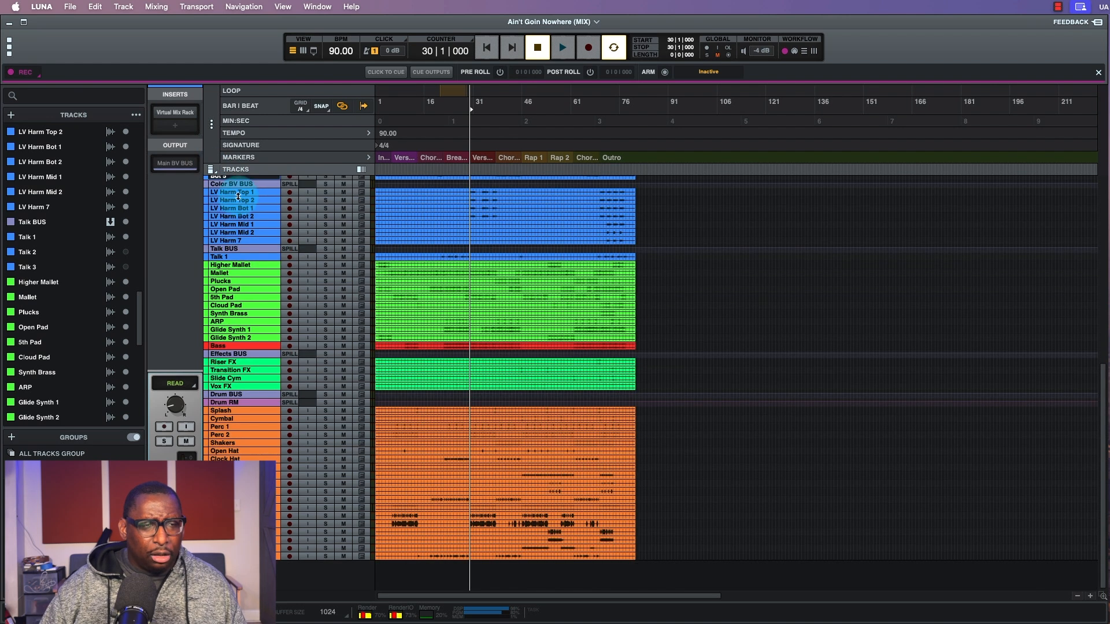
left_click(237, 202)
key("ctrl+Up")
key("ctrl+Up")
key("ctrl+Up")
key("ctrl+Up")
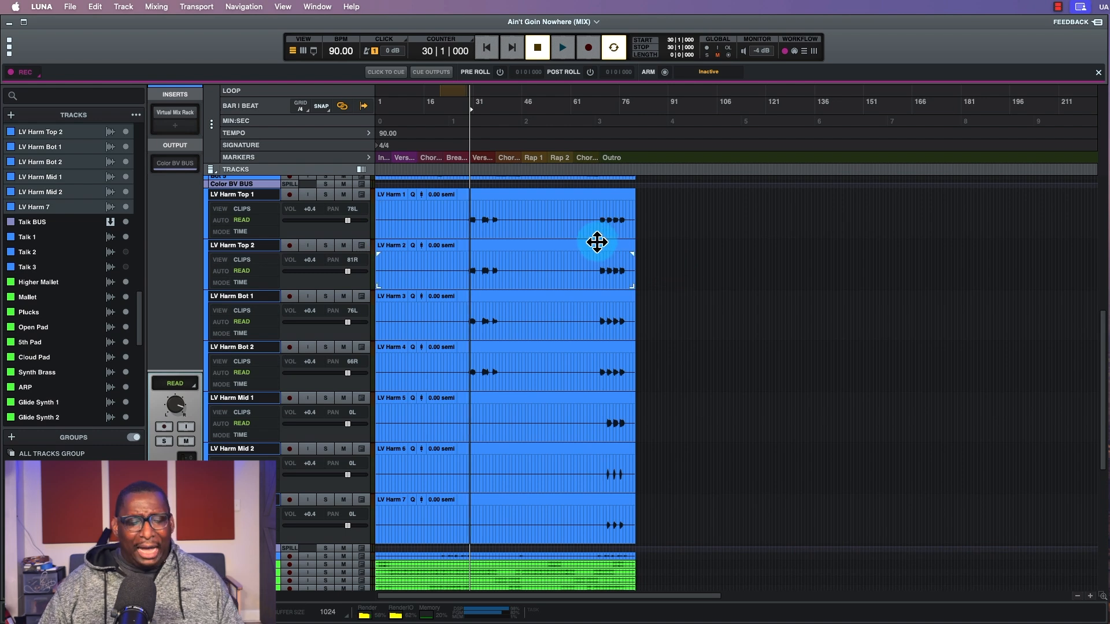
Step: Select the Verse 2 harmony phrases on the LV Harm tracks from bar 29 beat 3 to bar 38 beat 3
key("t")
key("t")
key("t")
scroll(752, 266, "right", 10)
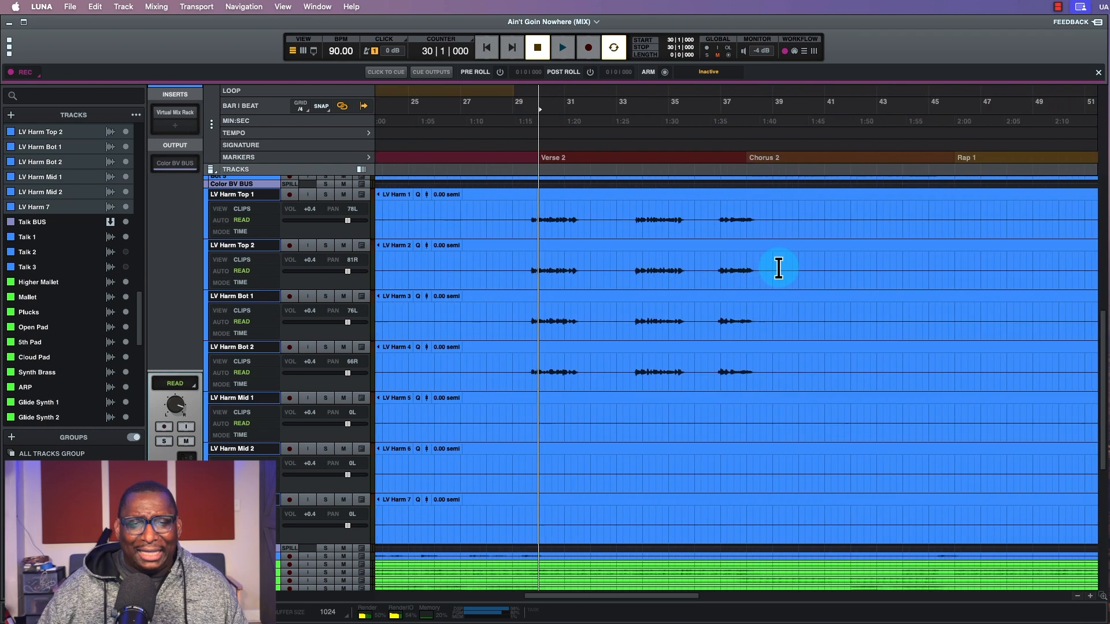
left_click(472, 217)
left_click_drag(471, 218, 709, 231)
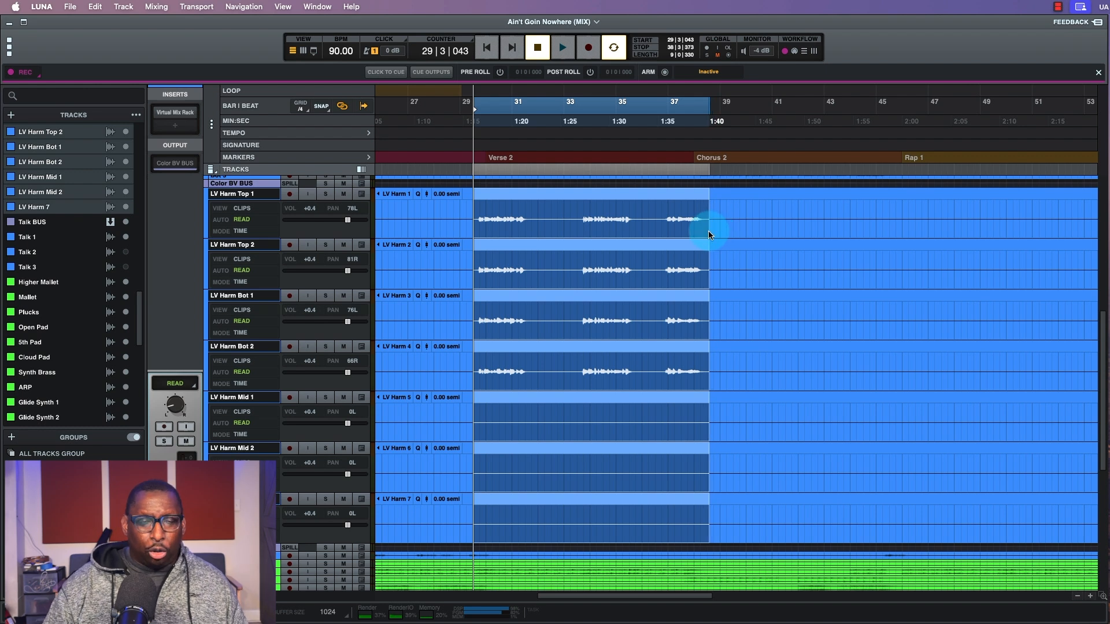
Step: Set the LV Harm channels' automation to Off in the mixer while auditioning the Verse 2 selection
key("super+equal")
scroll(582, 505, "left", 15)
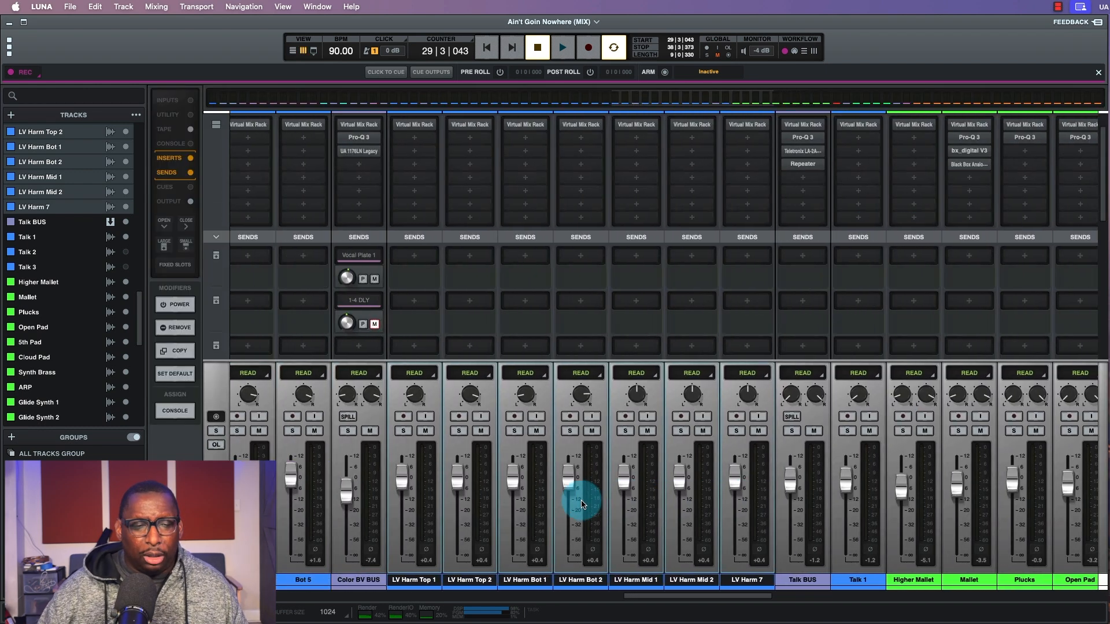
scroll(577, 505, "left", 15)
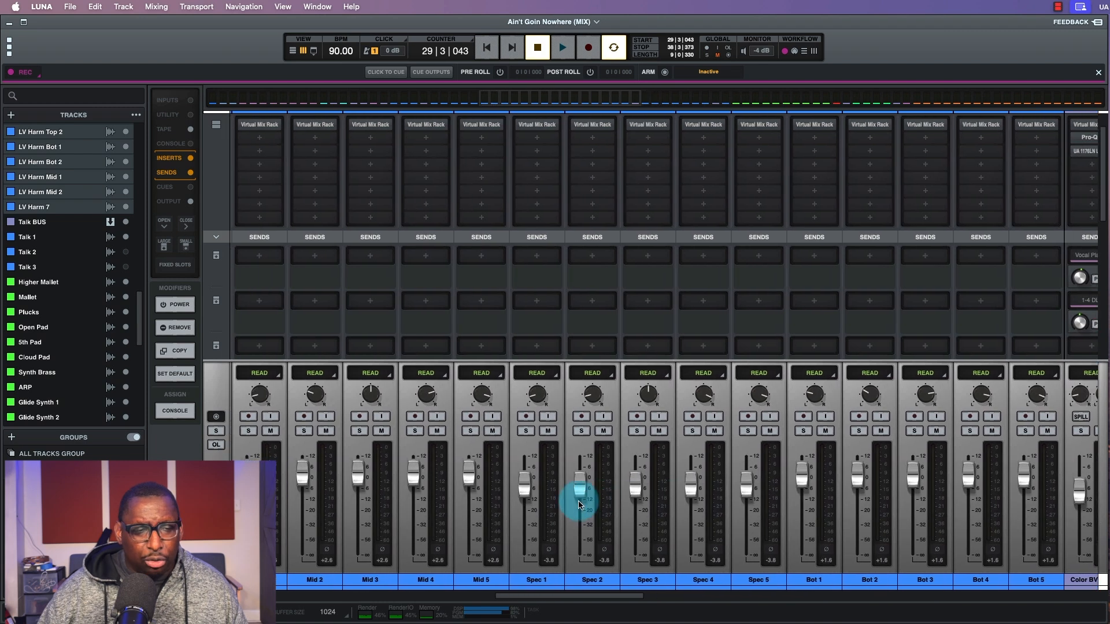
scroll(575, 505, "left", 8)
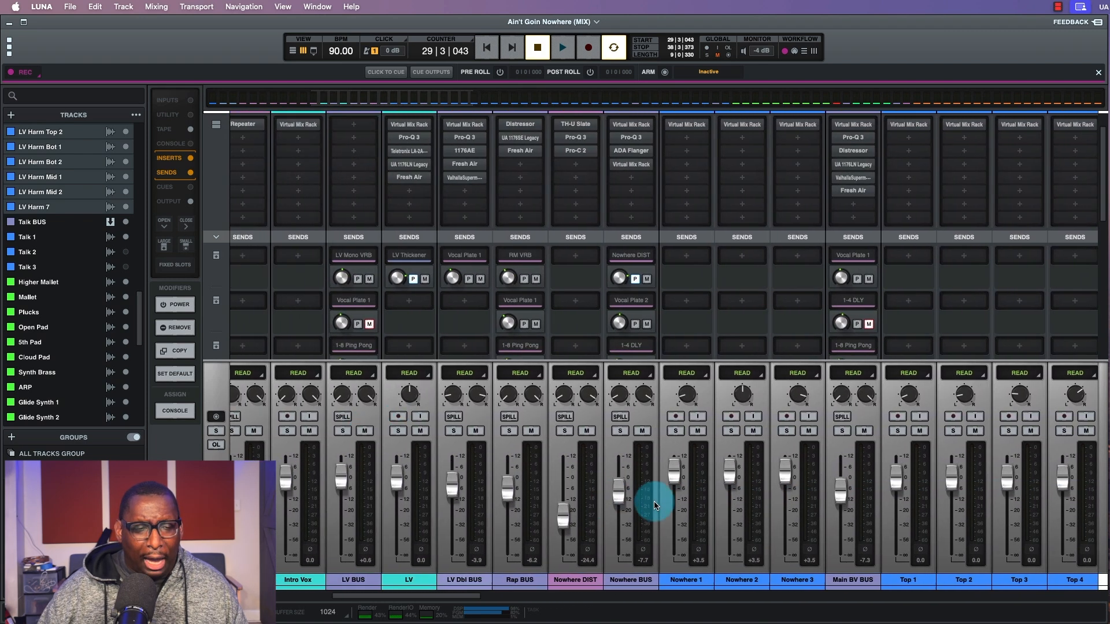
scroll(656, 503, "right", 20)
scroll(678, 506, "right", 6)
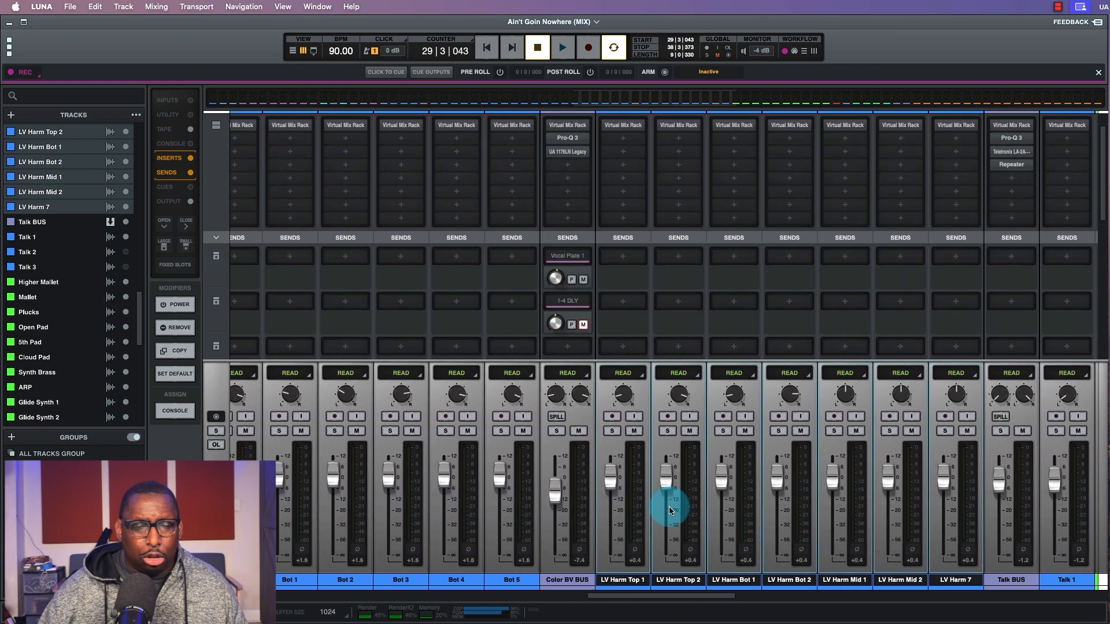
key("space")
left_click(623, 375)
left_click(622, 390)
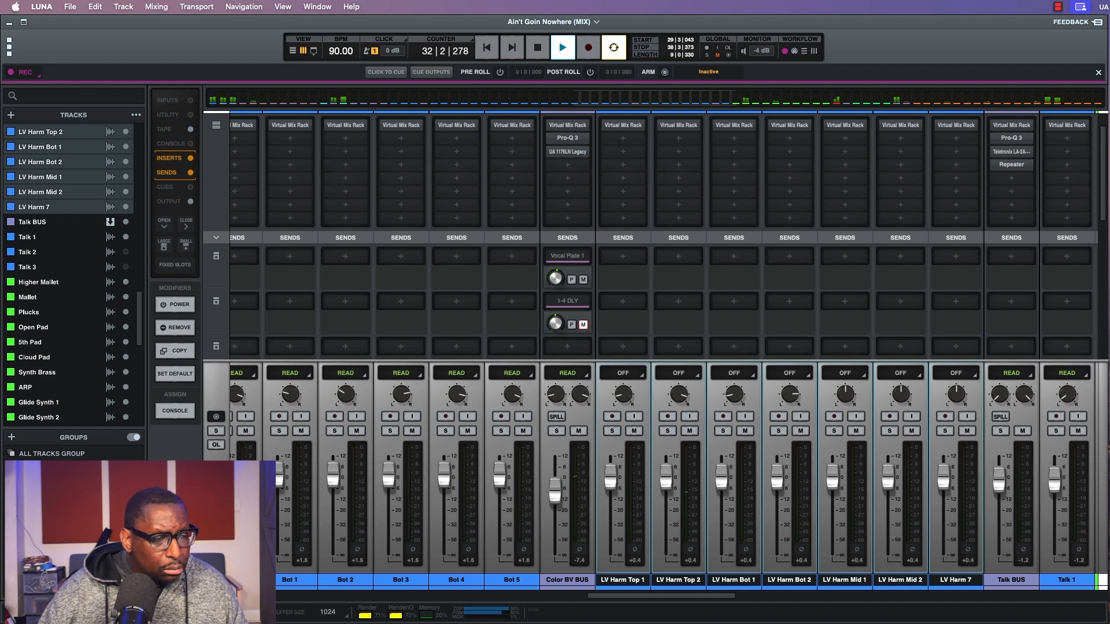
key("space")
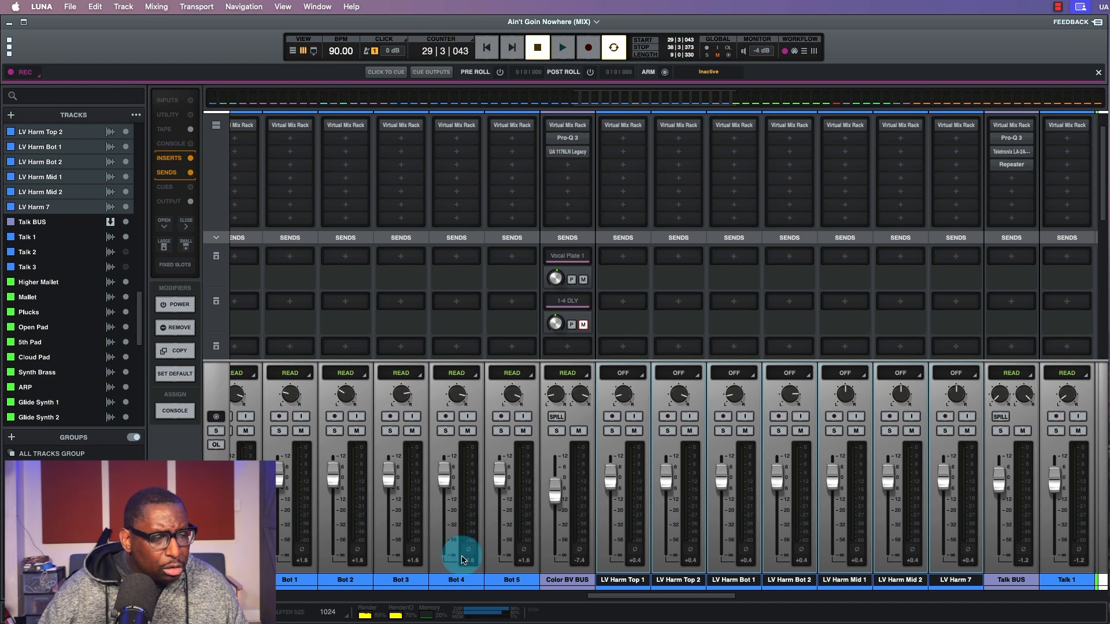
Step: Lower LV Harm Top 1 and Top 2 to -1.2 dB while playing the Verse 2 harmony phrases
left_click(576, 585)
left_click(626, 584)
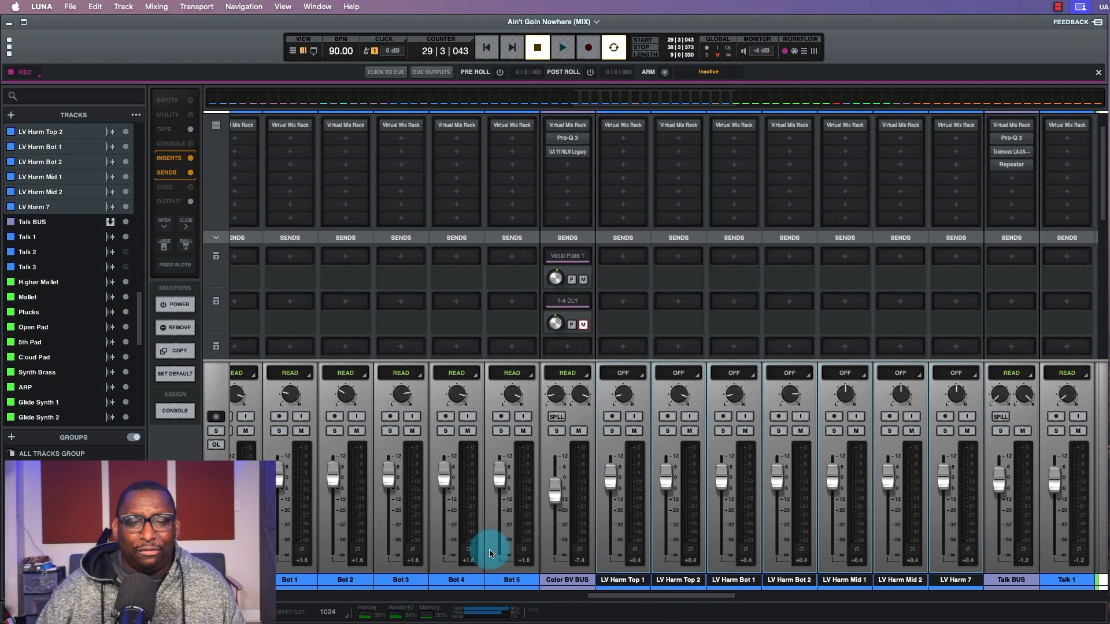
scroll(619, 557, "down", 3)
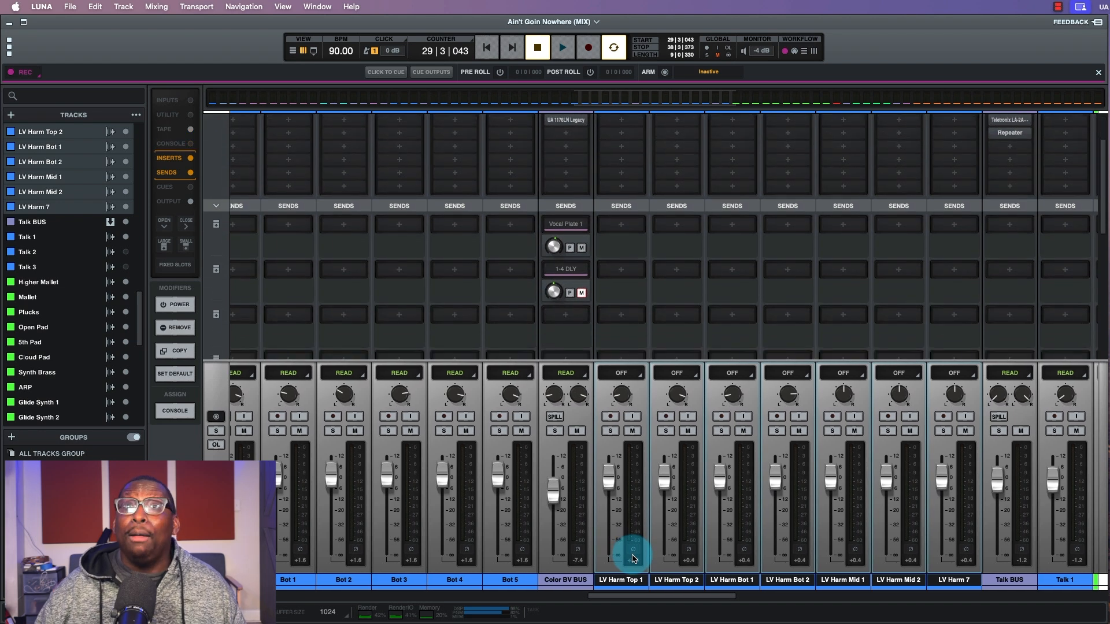
scroll(633, 558, "up", 3)
key("space")
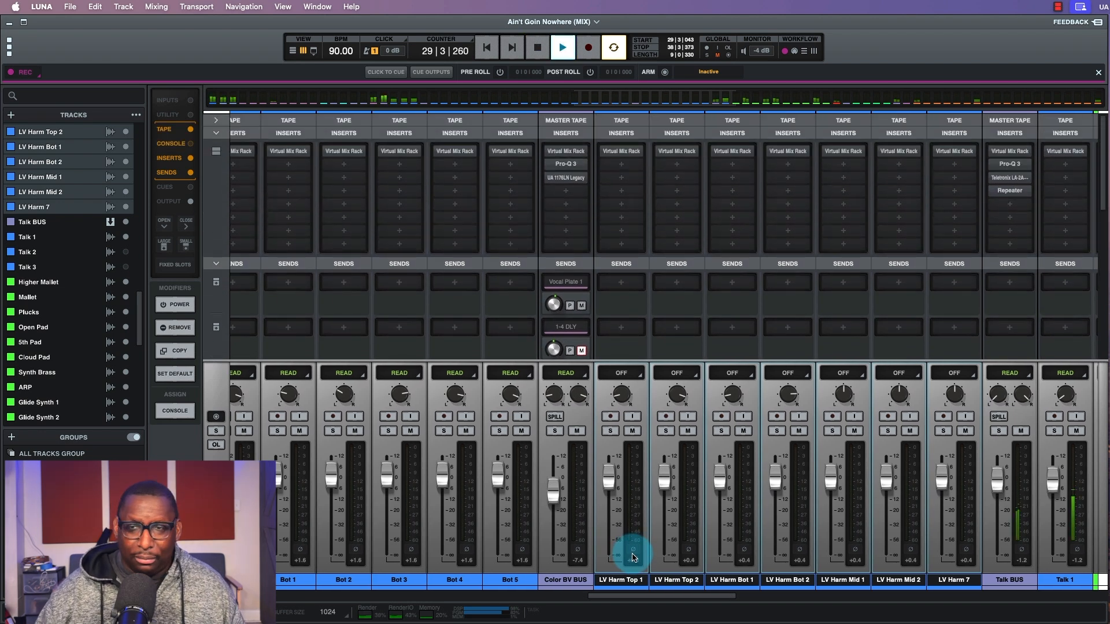
scroll(633, 558, "right", 1)
scroll(633, 558, "right", 1)
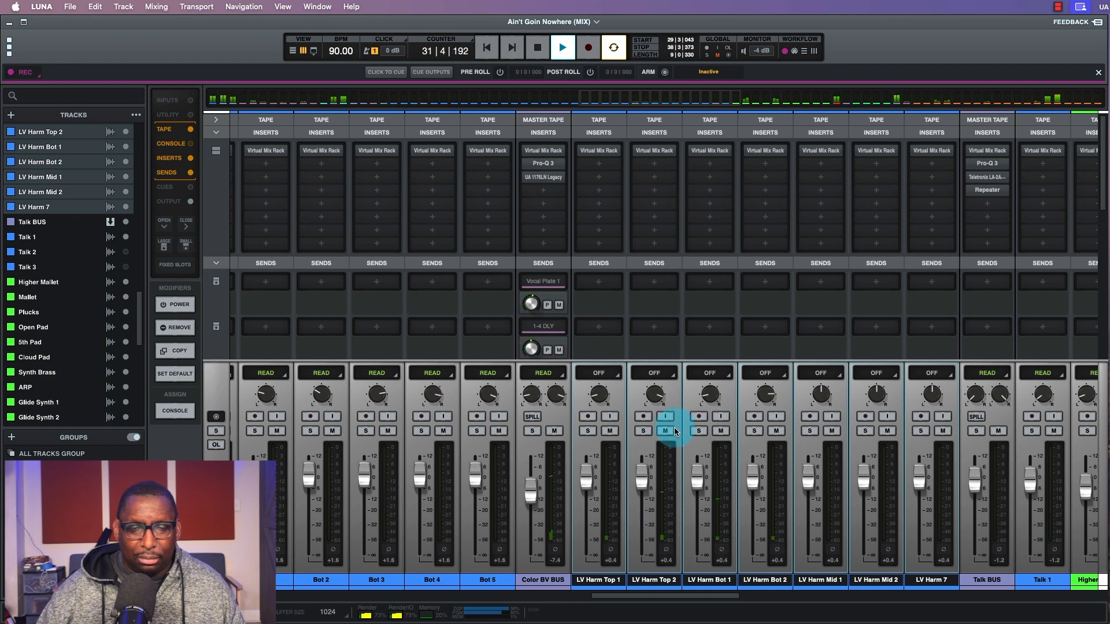
left_click(531, 580)
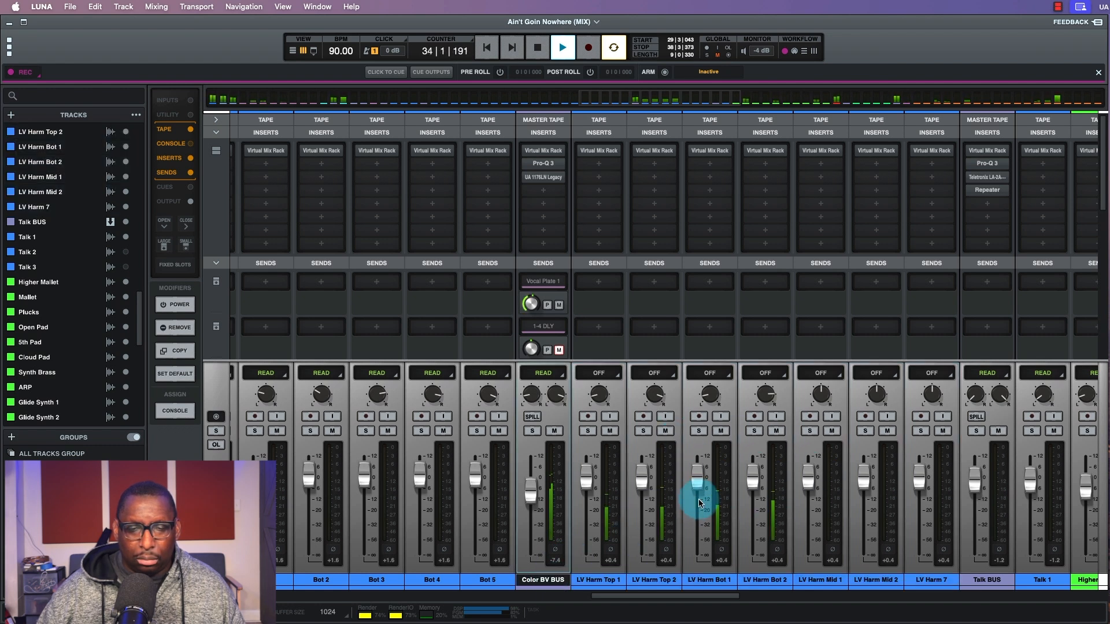
left_click_drag(652, 488, 651, 478)
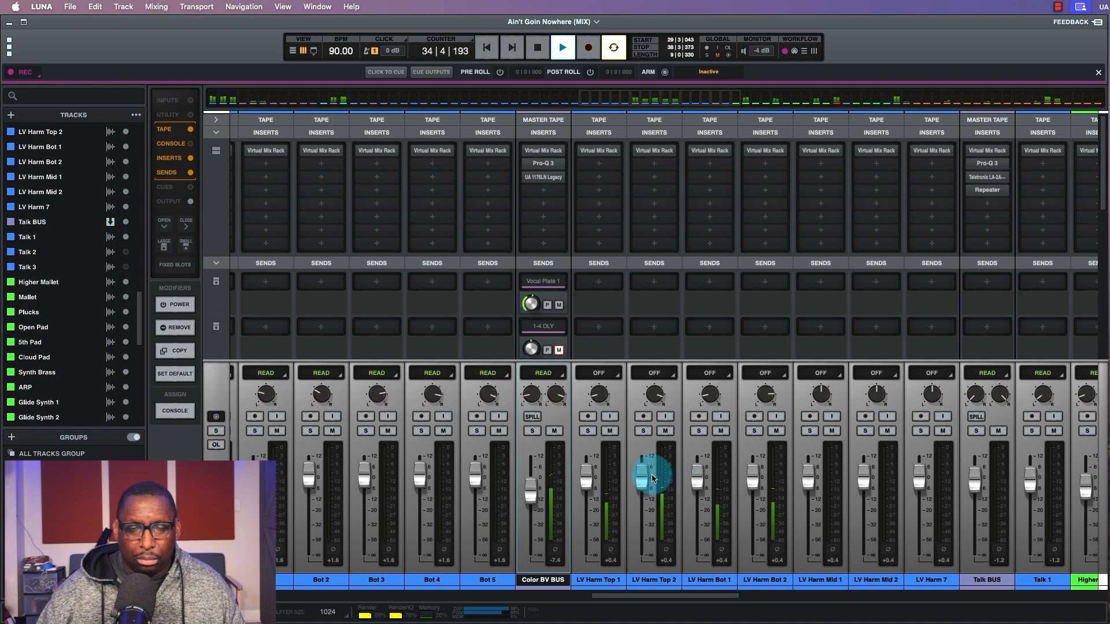
left_click_drag(645, 479, 644, 483)
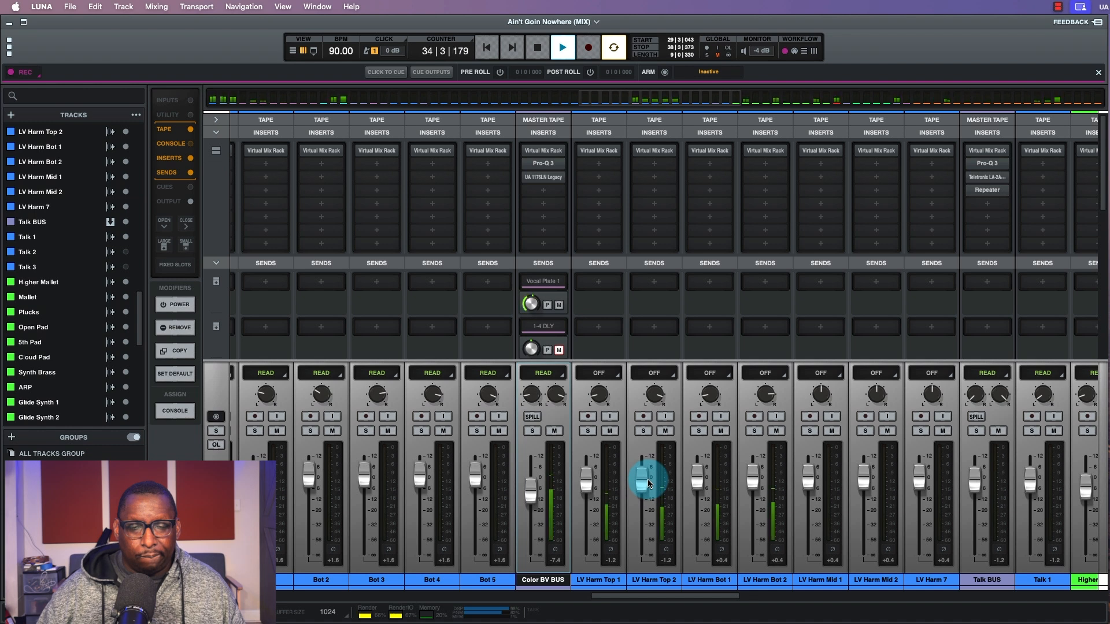
key("space")
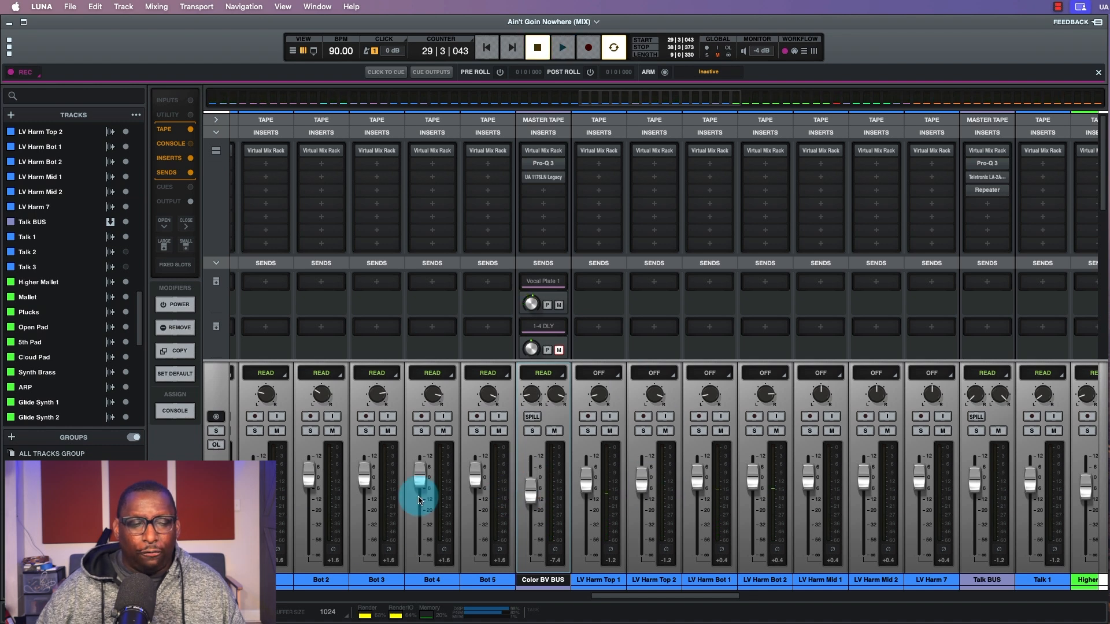
Step: Write the harmony levels over bars 29 to 38 in Touch, with both Tops at -1.8 and the others at -0.2, and return to Off
left_click(612, 377)
left_click(605, 418)
left_click_drag(711, 484, 700, 480)
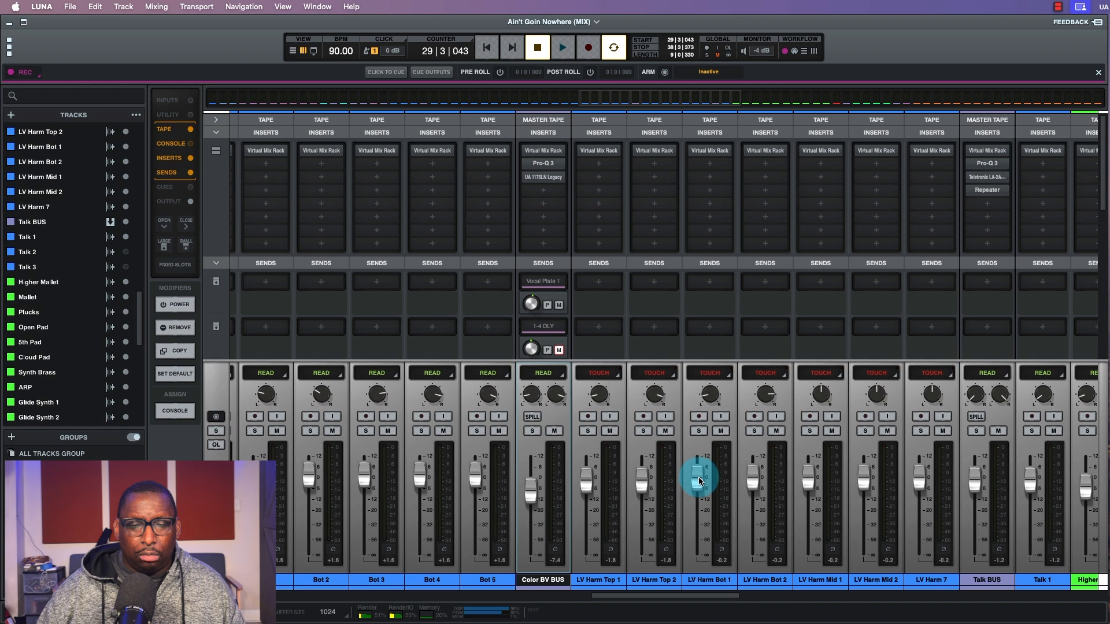
key("space")
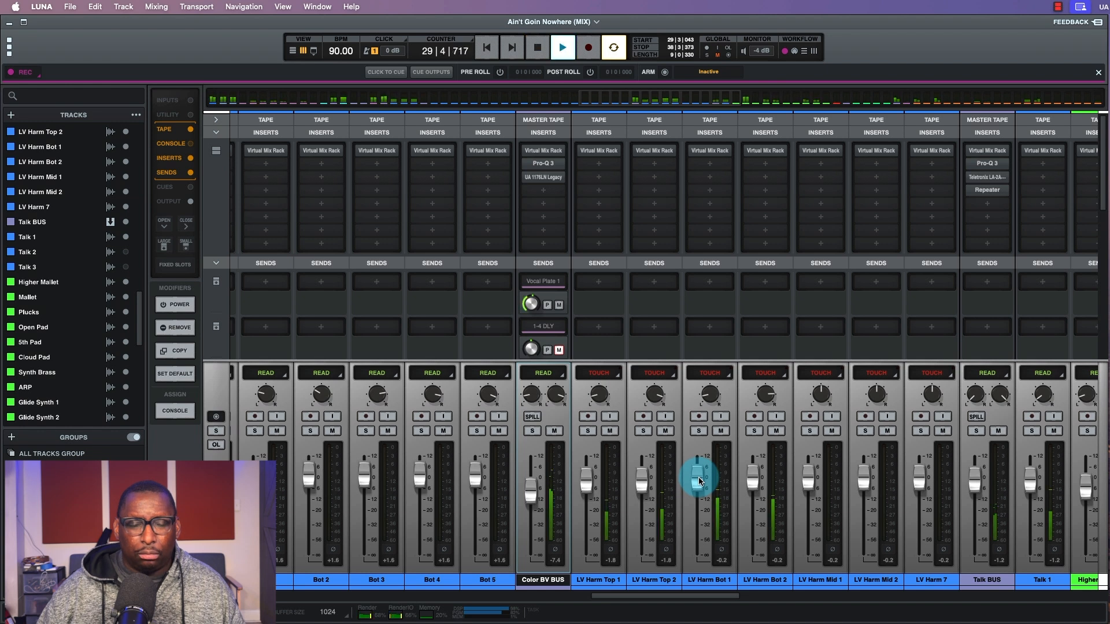
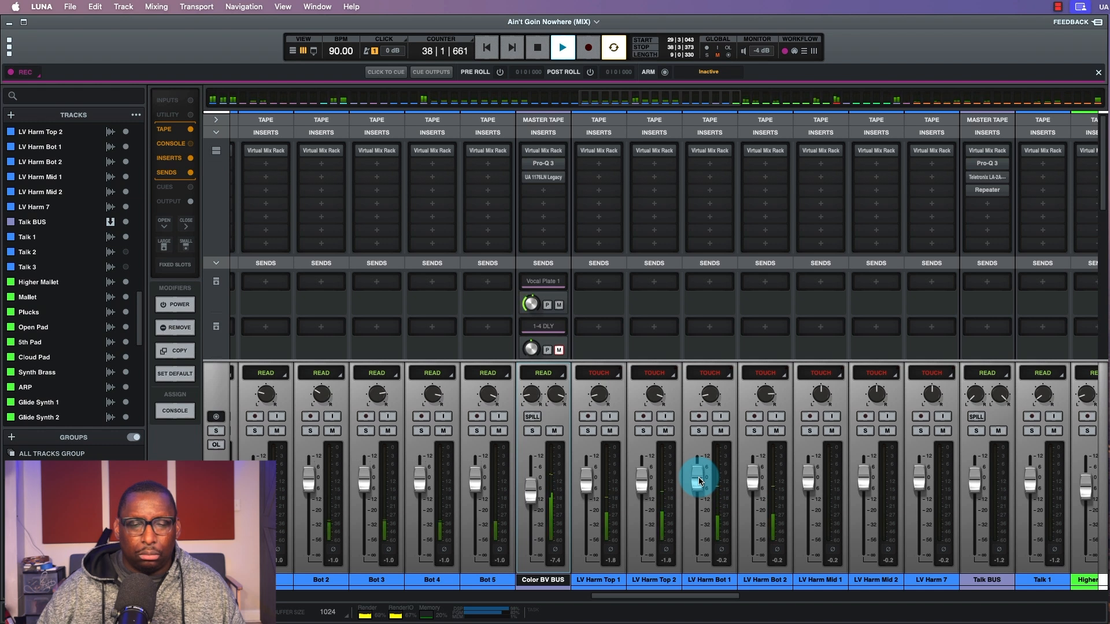
key("space")
left_click(704, 377)
left_click(704, 394)
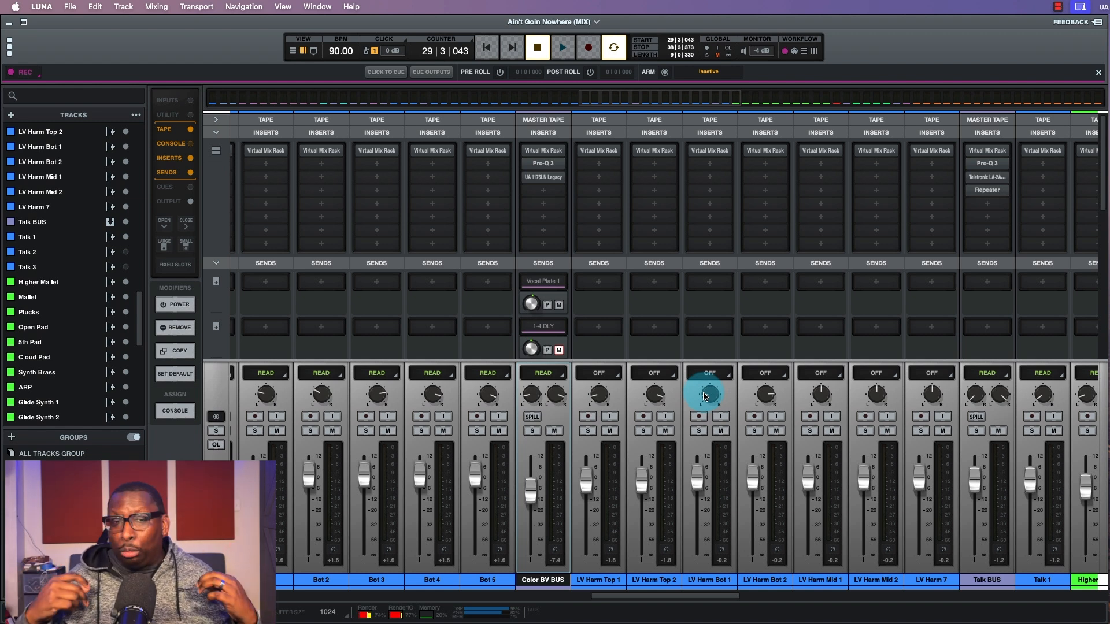
Step: Select the Outro harmony phrases across all LV Harm tracks in the timeline, from bar 69 beat 4 to bar 77 beat 4
key("super+equal")
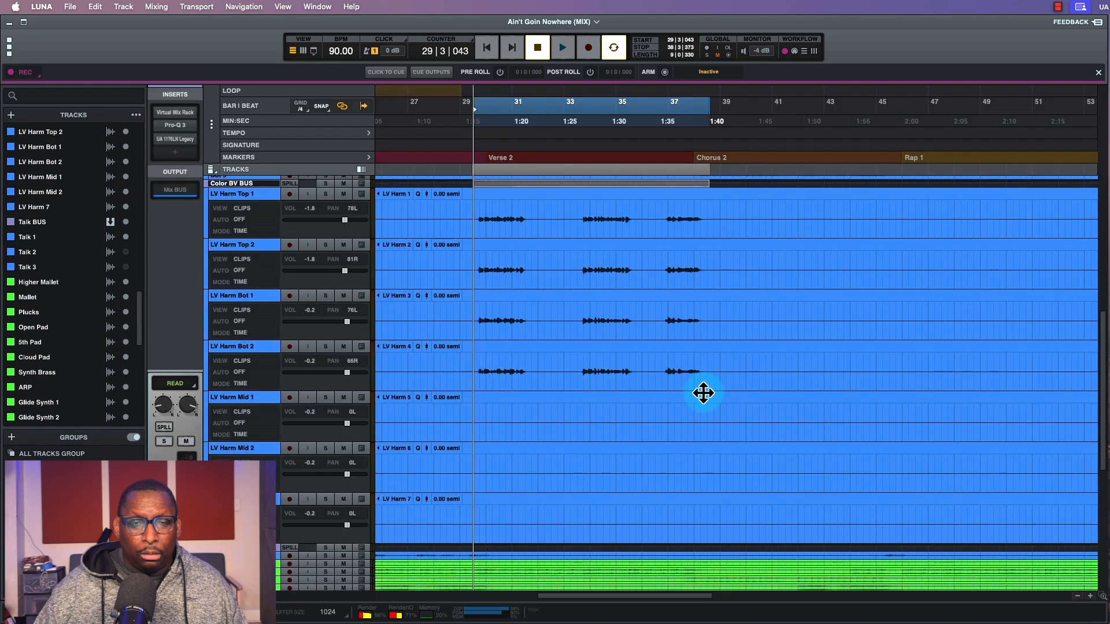
scroll(703, 393, "right", 15)
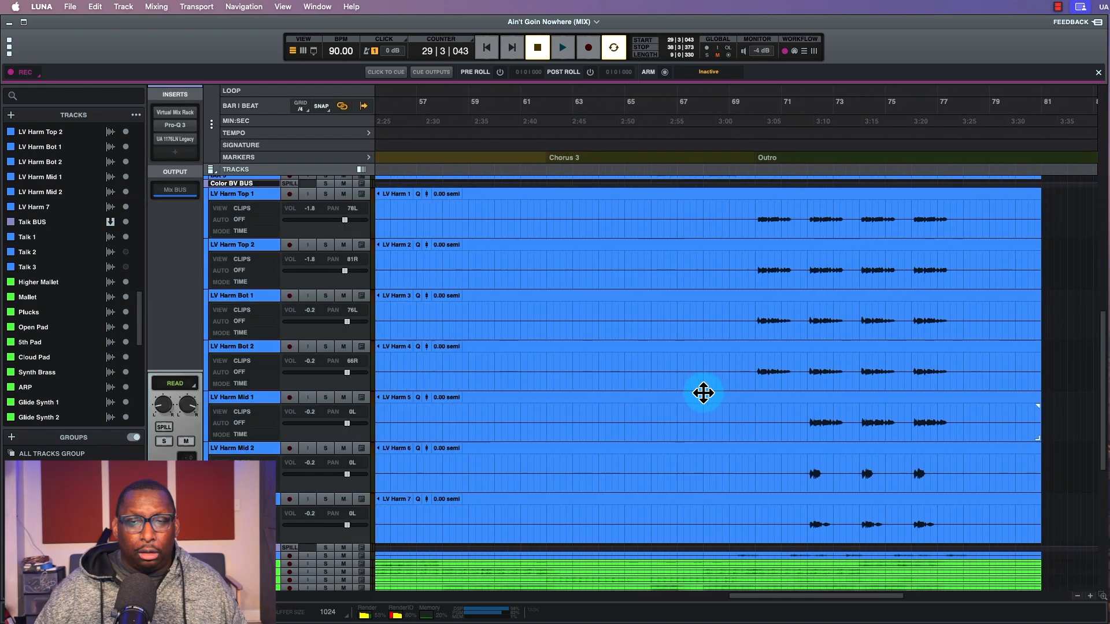
scroll(704, 393, "right", 2)
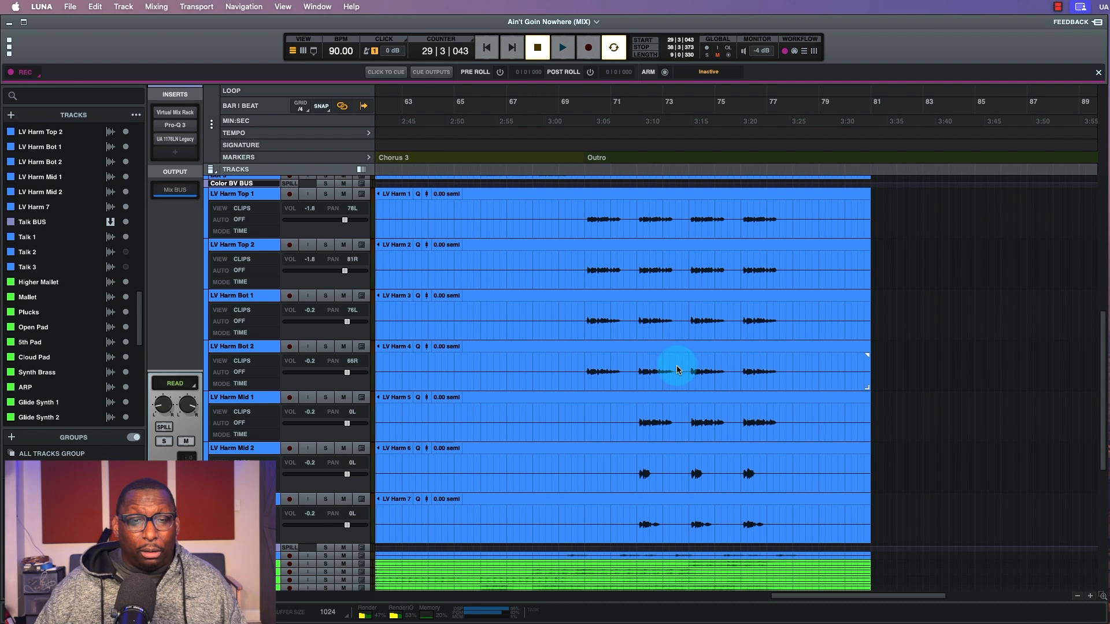
scroll(678, 370, "up", 2)
scroll(677, 370, "up", 1)
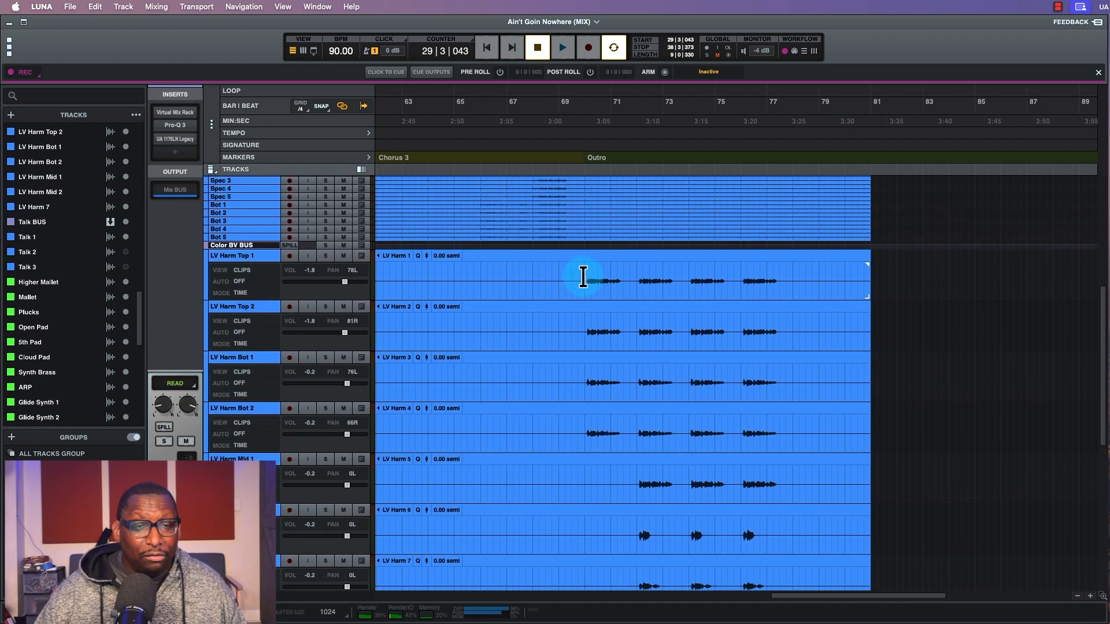
left_click_drag(580, 278, 786, 298)
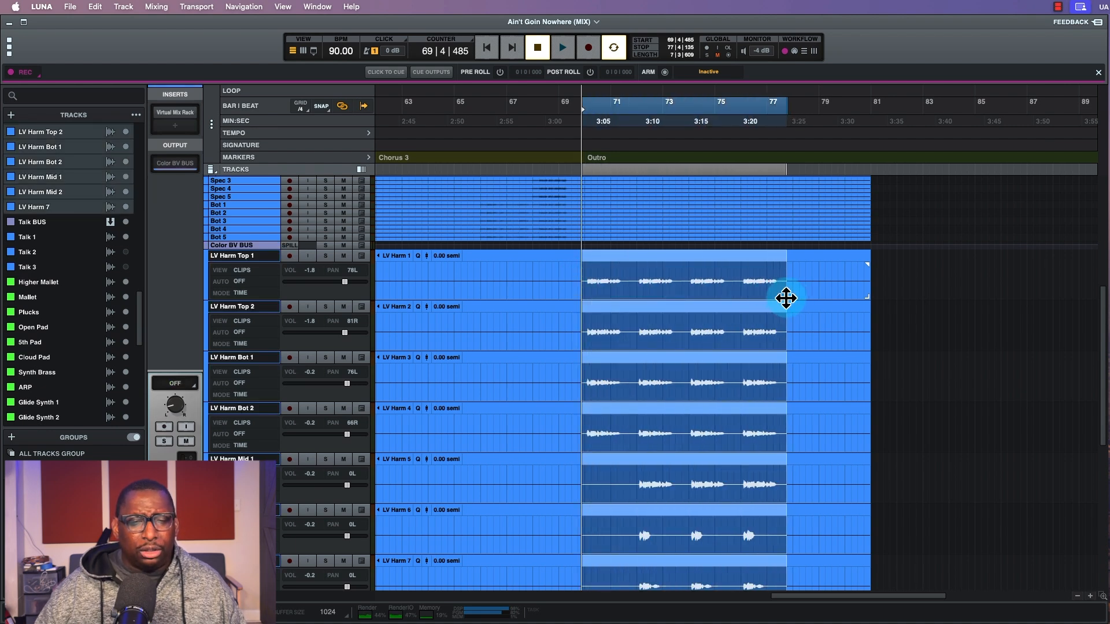
scroll(685, 357, "down", 5)
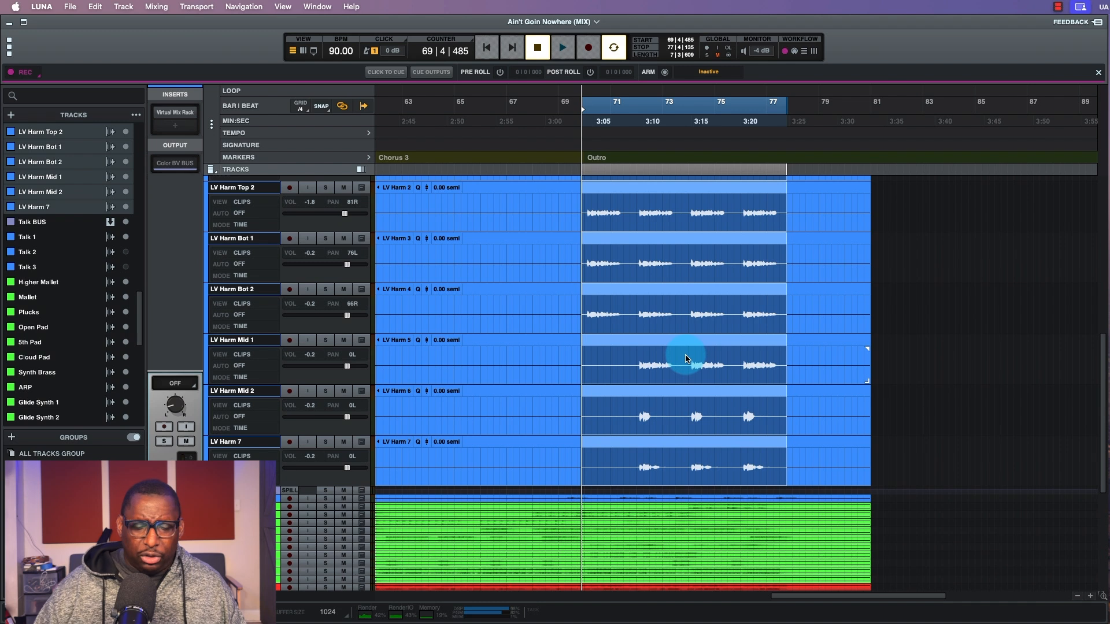
Step: Audition the Outro selection and bring up the mixer to watch the LV Harm channels
key("space")
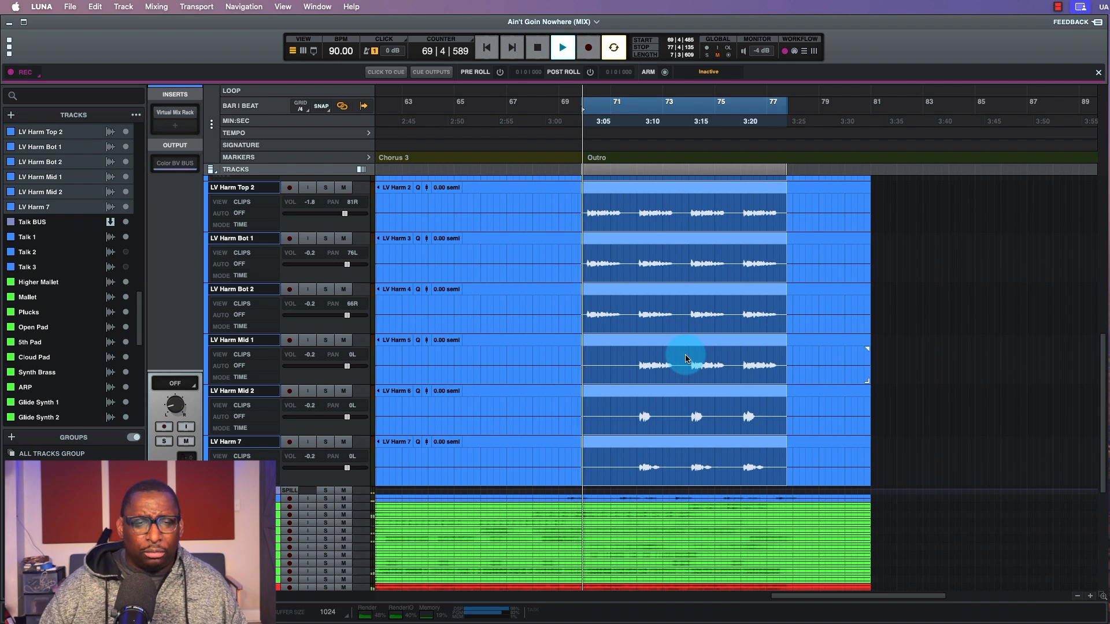
key("super+equal")
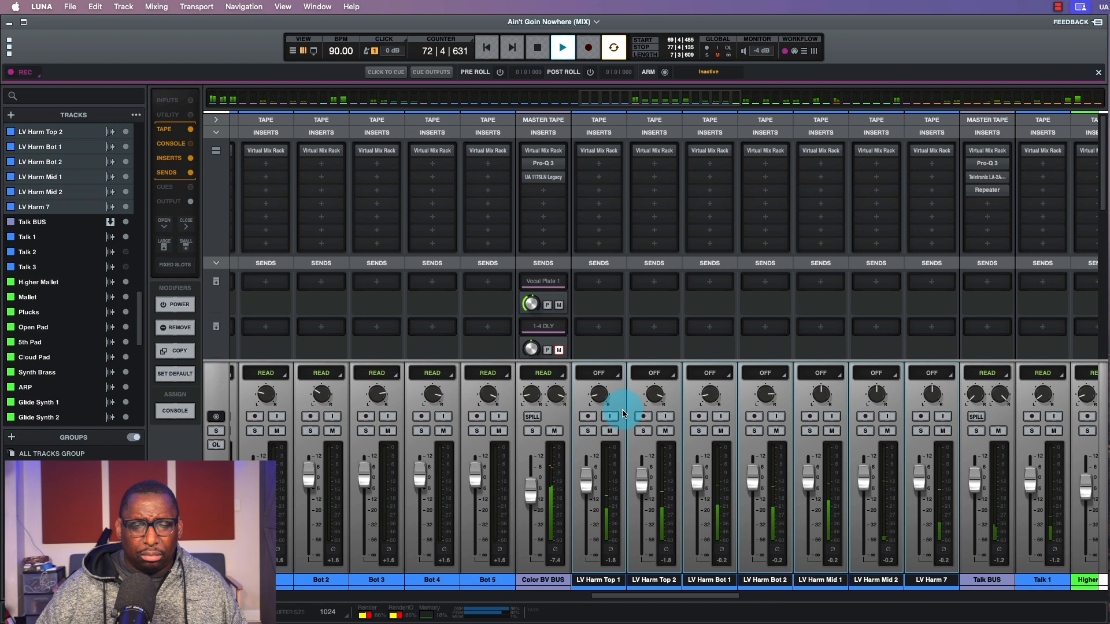
key("space")
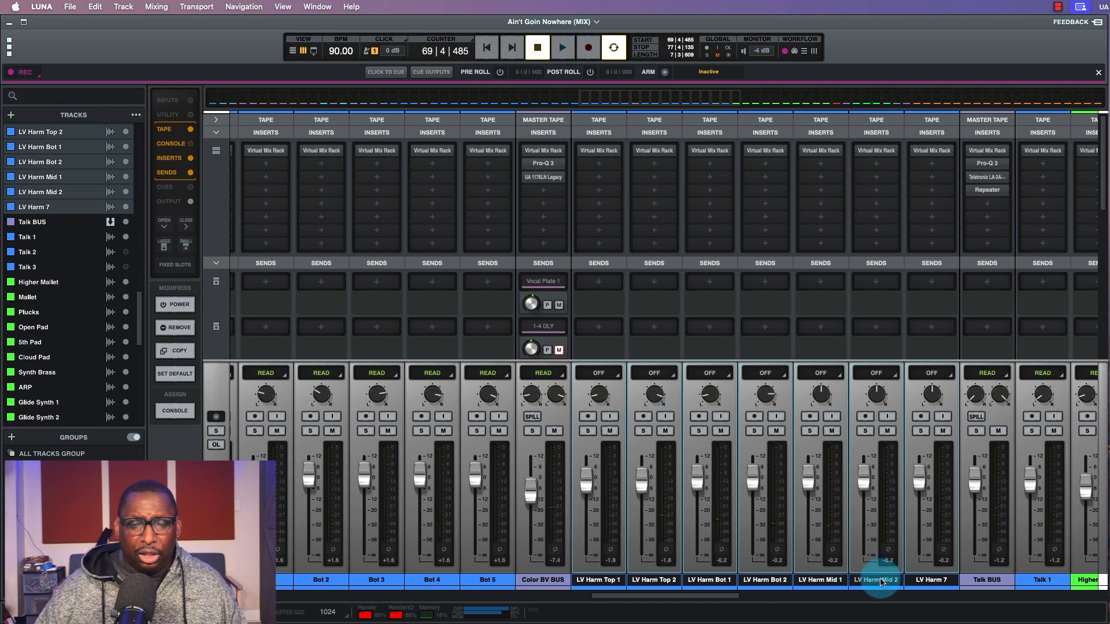
left_click(545, 580)
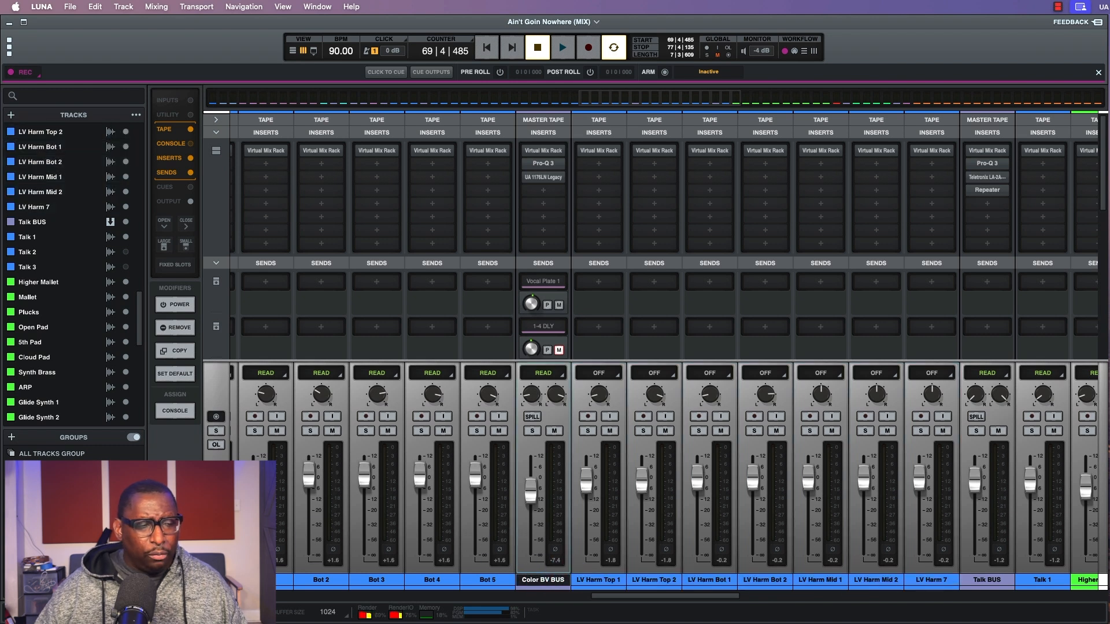
left_click(602, 584)
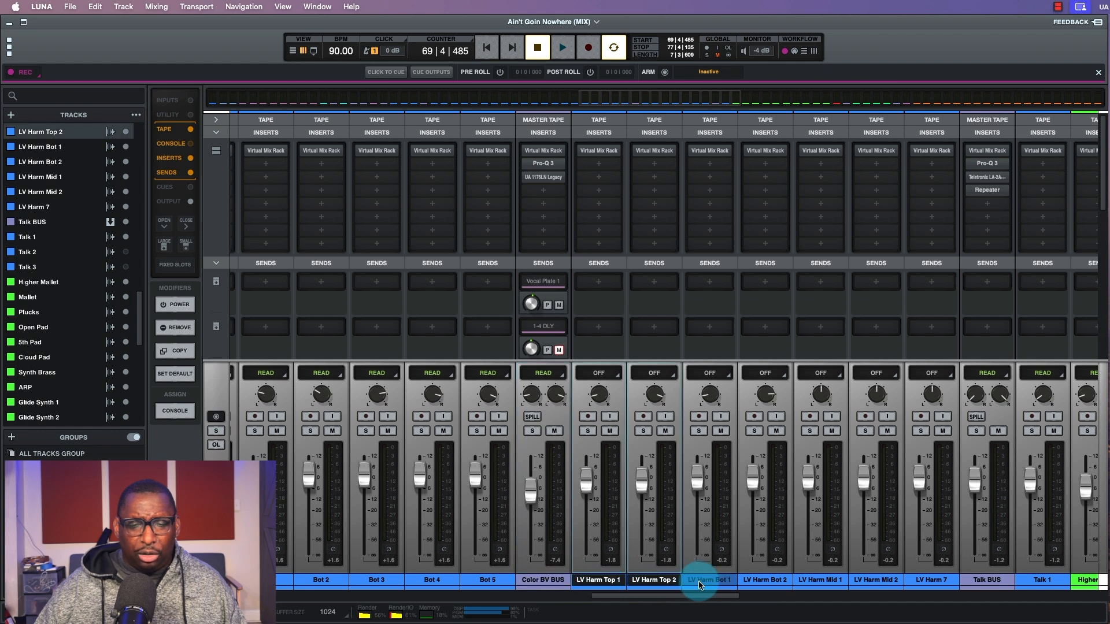
left_click(751, 586, "shift")
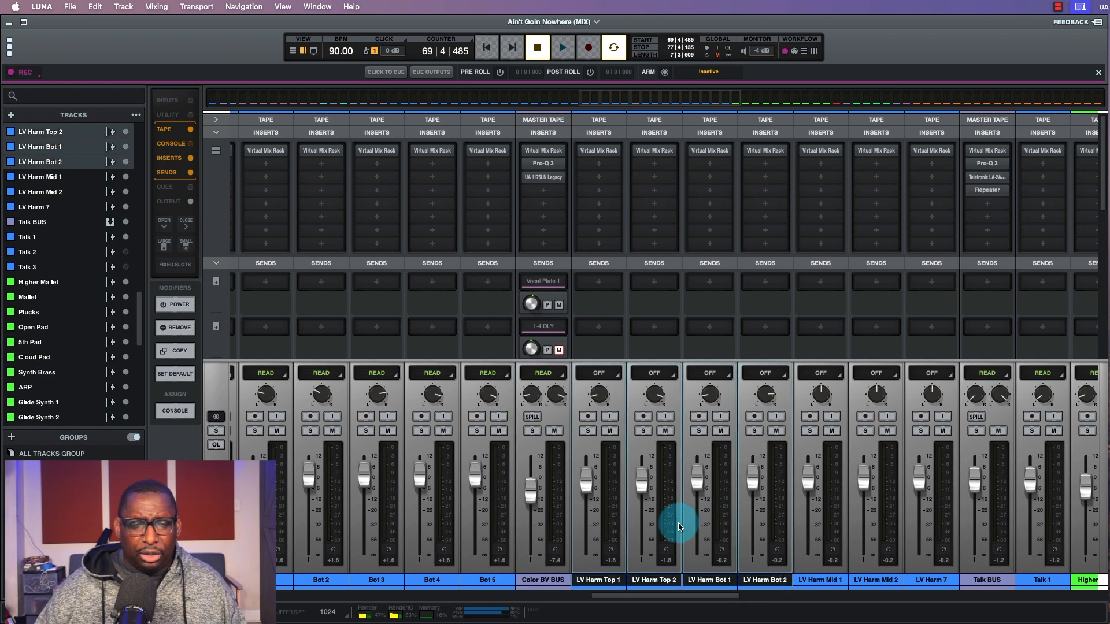
left_click(543, 582)
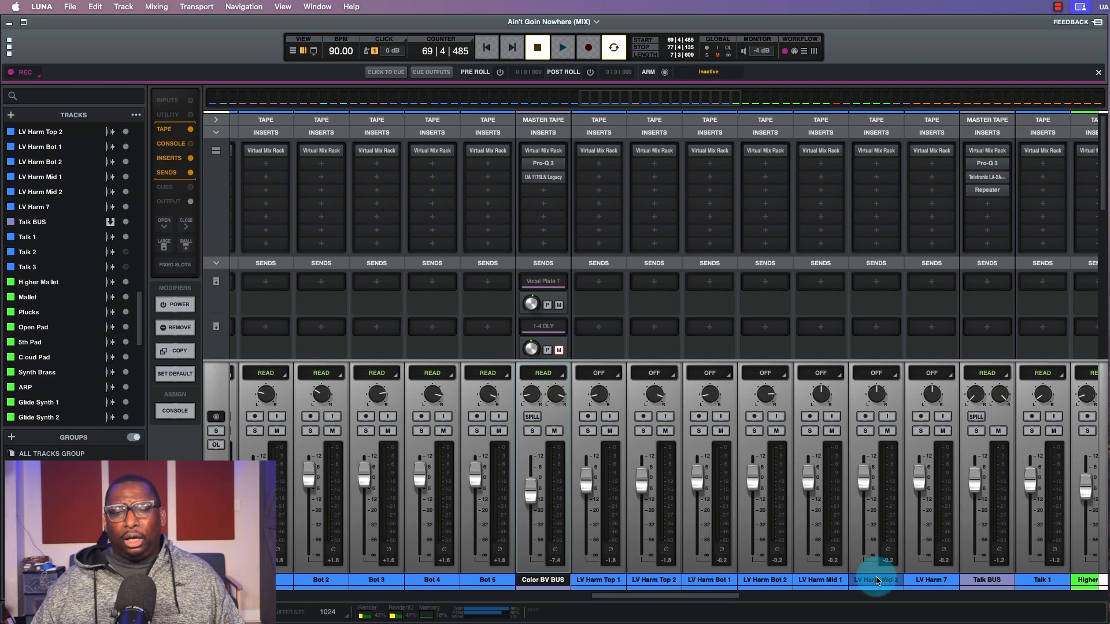
Step: Mute LV Harm Mid 1, LV Harm Mid 2 and LV Harm 7 together
left_click(929, 582)
left_click(830, 579, "shift")
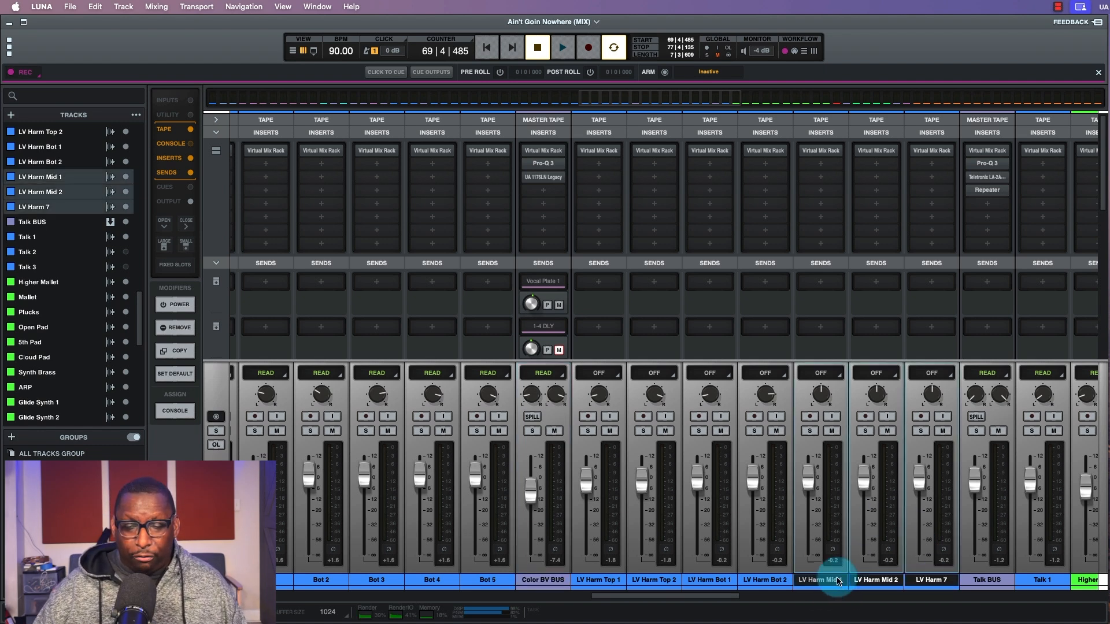
left_click(831, 431)
Step: Select LV Harm Bot 1 and Bot 2, try them at +0.1 dB while playing the Outro, and set them back to -0.2
left_click(719, 578)
left_click(757, 580, "shift")
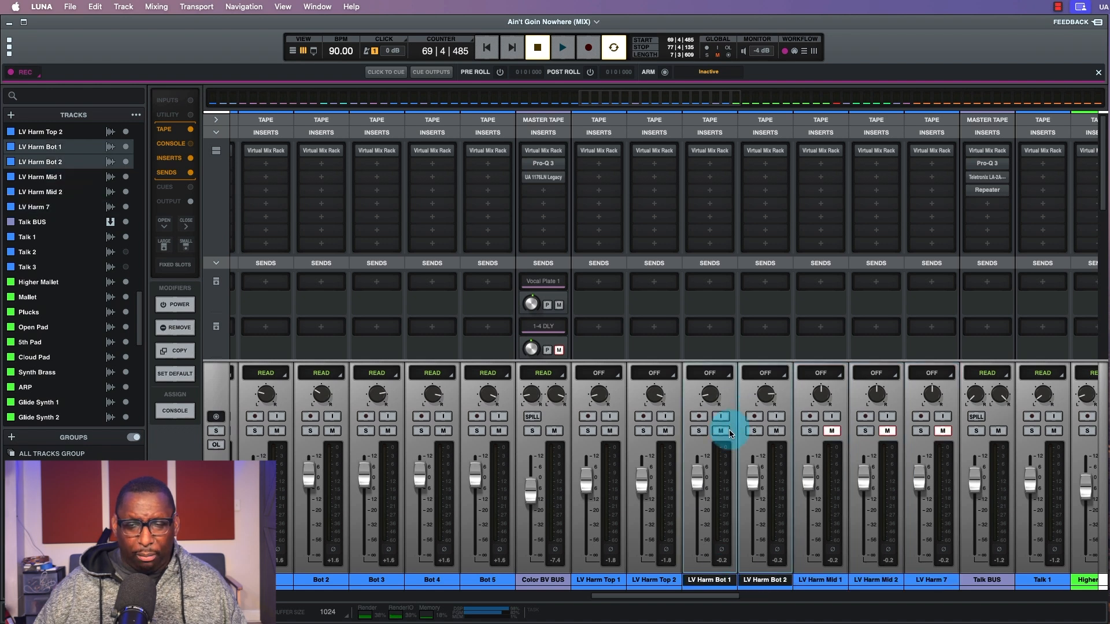
key("space")
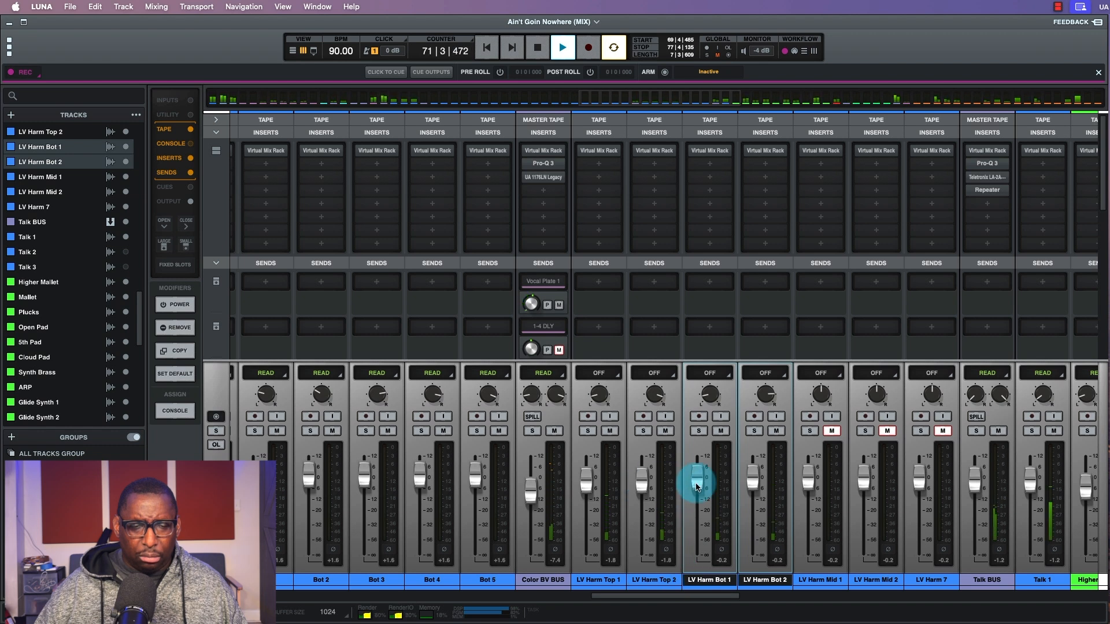
scroll(696, 482, "up", 3)
left_click_drag(697, 482, 697, 486)
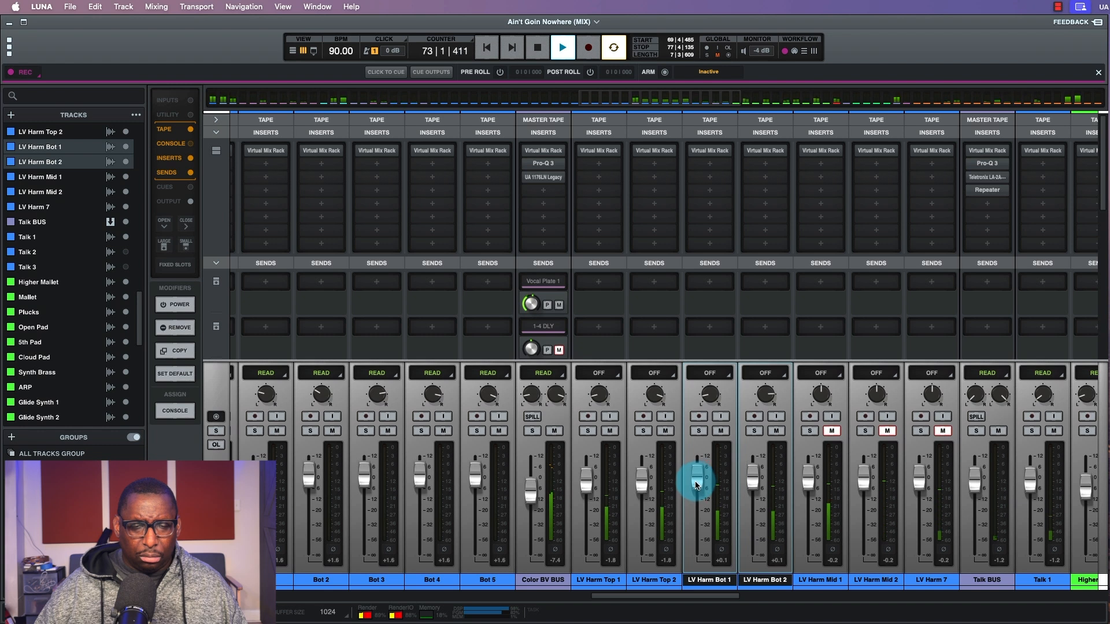
left_click_drag(696, 485, 698, 487)
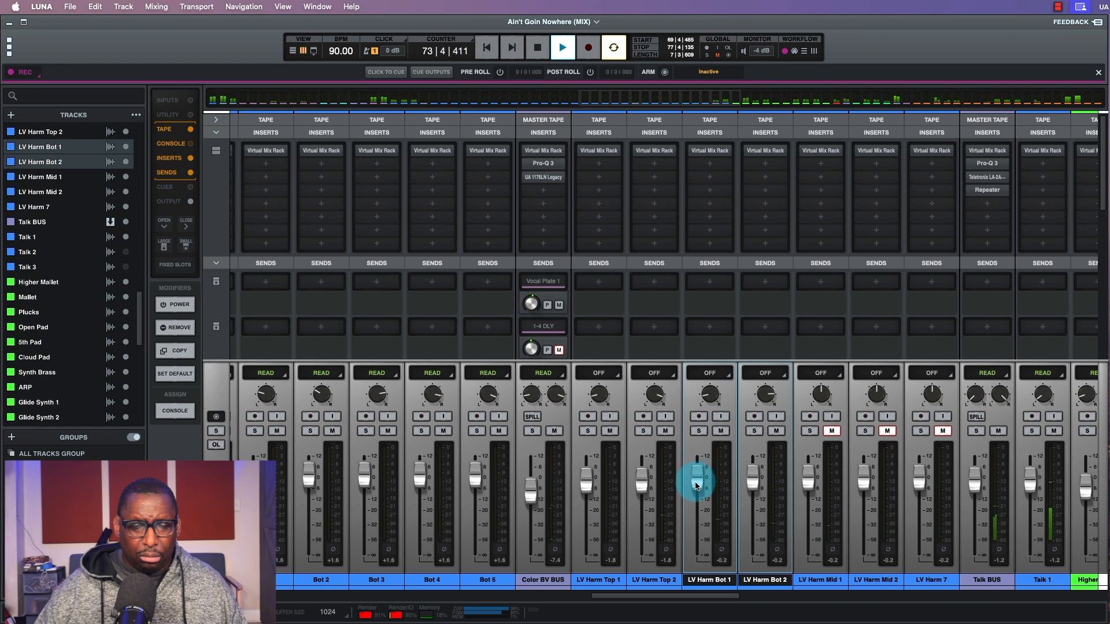
key("space")
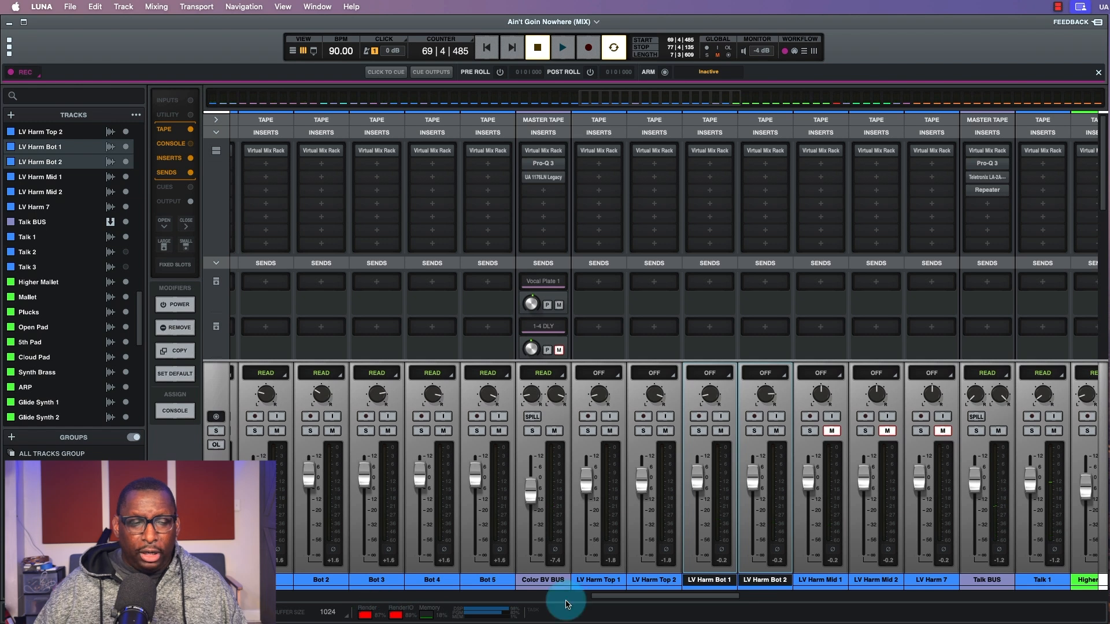
Step: Replay the start of the Outro and toggle the mute on the Nowhere BUS channel
key("space")
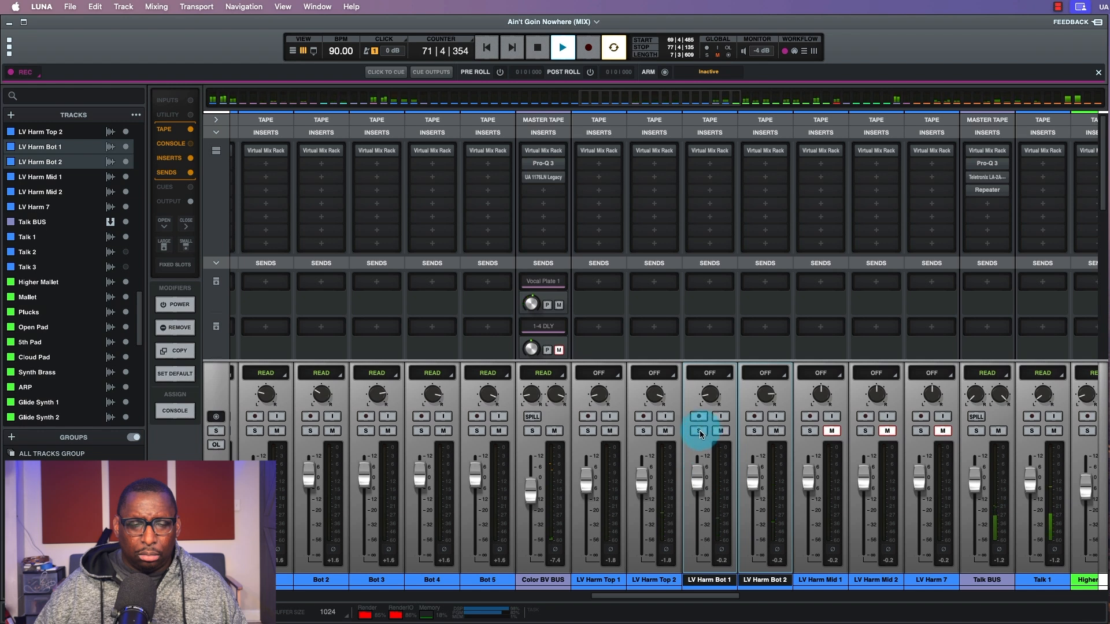
key("space")
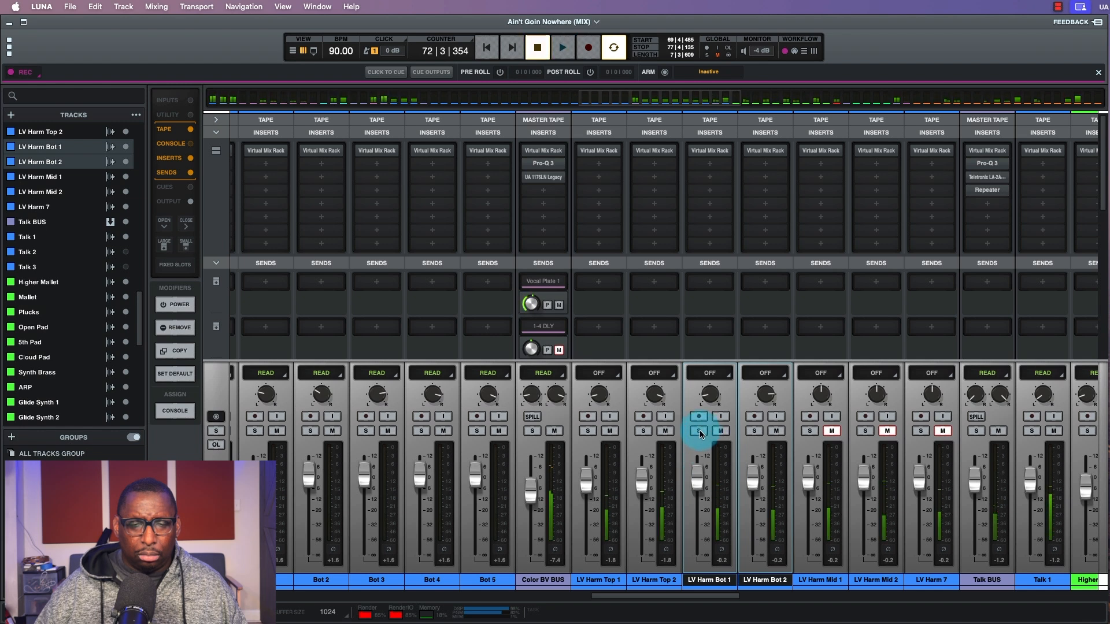
scroll(601, 462, "left", 10)
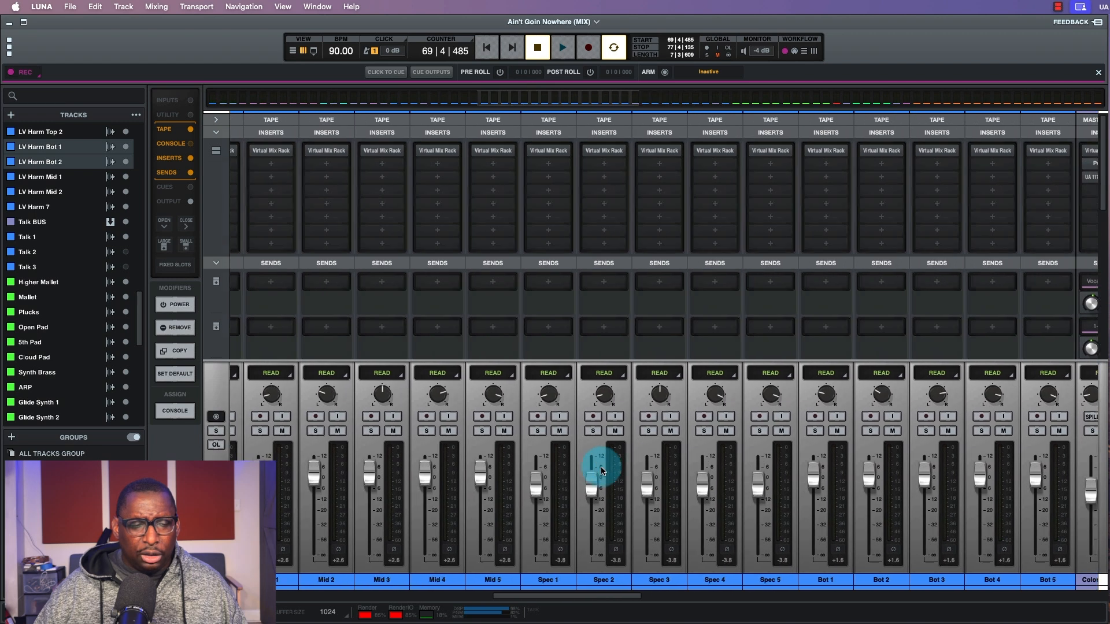
scroll(601, 471, "left", 12)
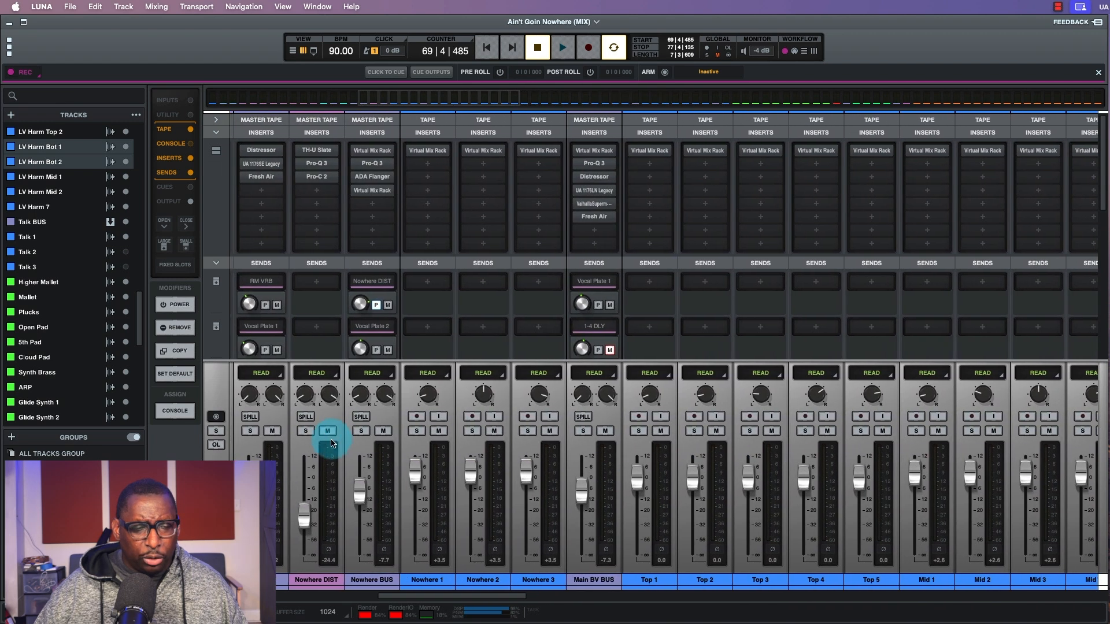
left_click(383, 430)
Step: Raise LV Harm Top 1 and Top 2 to -0.8 dB while looping the Outro selection
scroll(846, 526, "right", 10)
key("space")
scroll(838, 527, "right", 12)
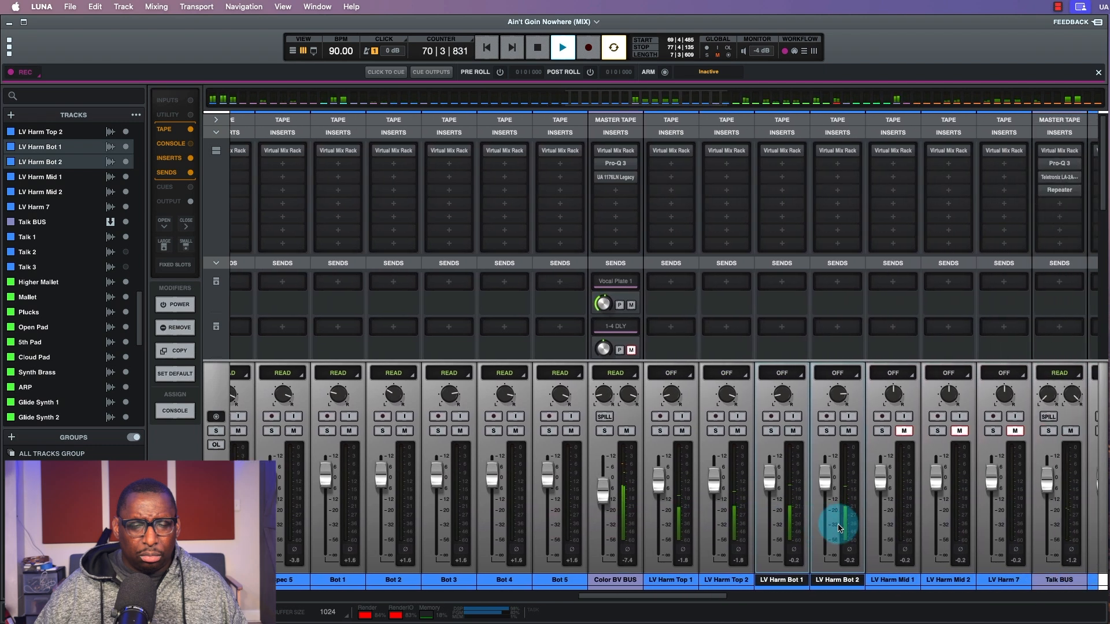
scroll(839, 527, "right", 2)
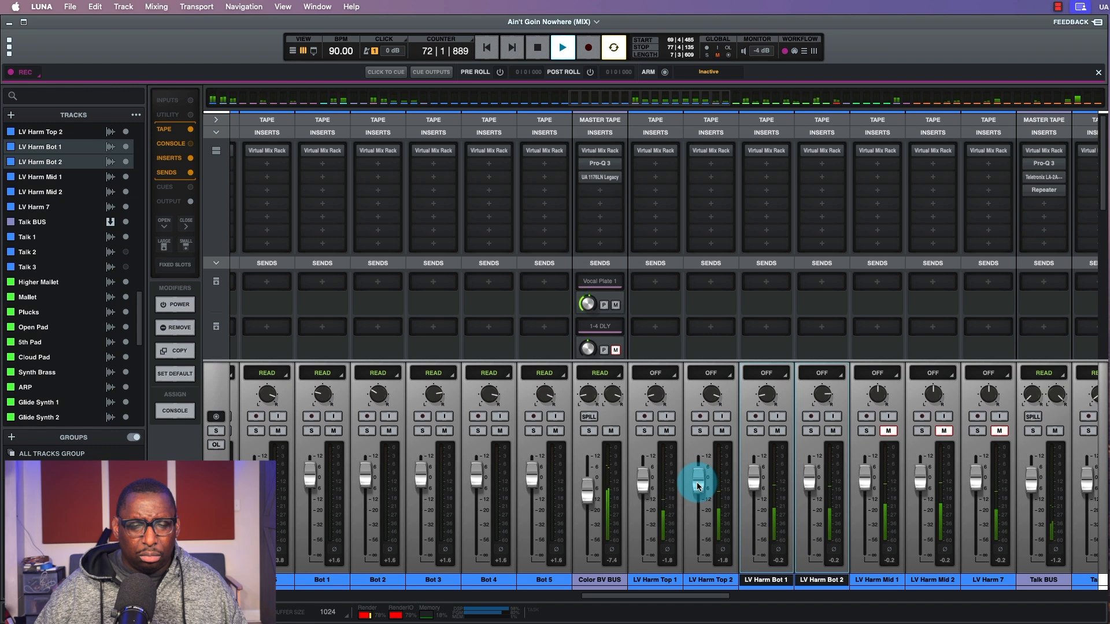
left_click_drag(698, 486, 698, 484)
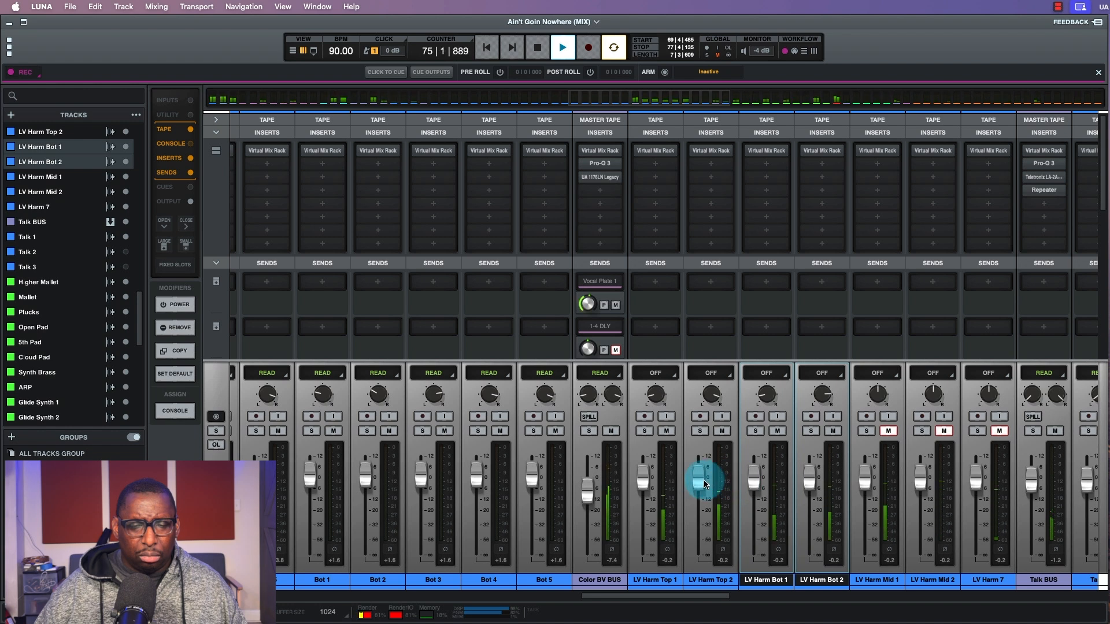
left_click_drag(701, 484, 701, 485)
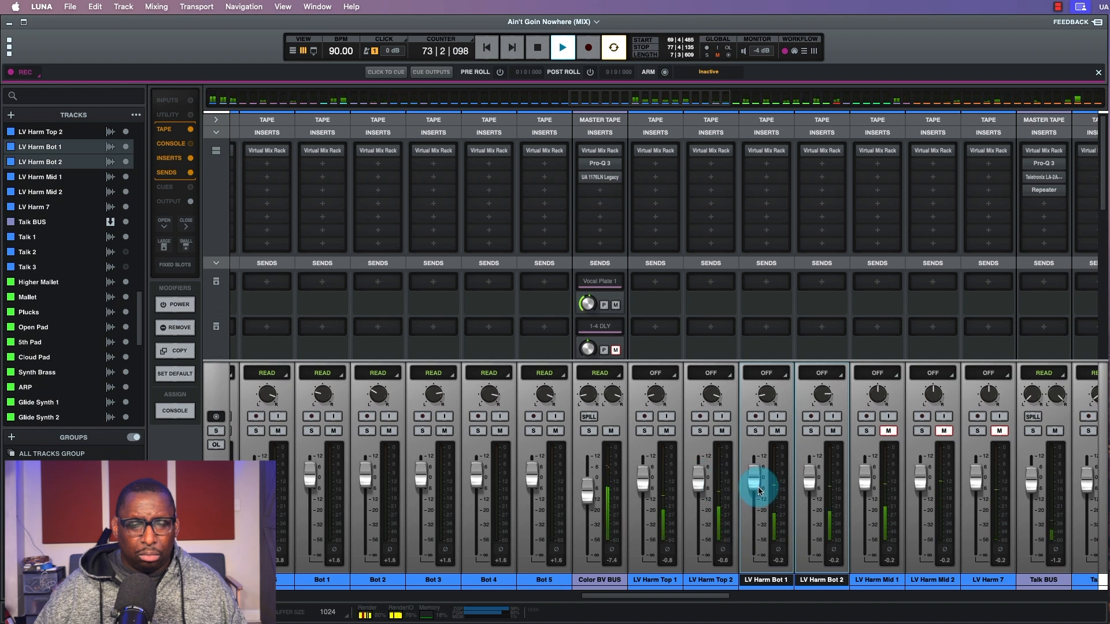
key("space")
Step: Add both LV Harm Top channels to the selected Bot channels and set the automation of all four to Touch
left_click(664, 587, "shift")
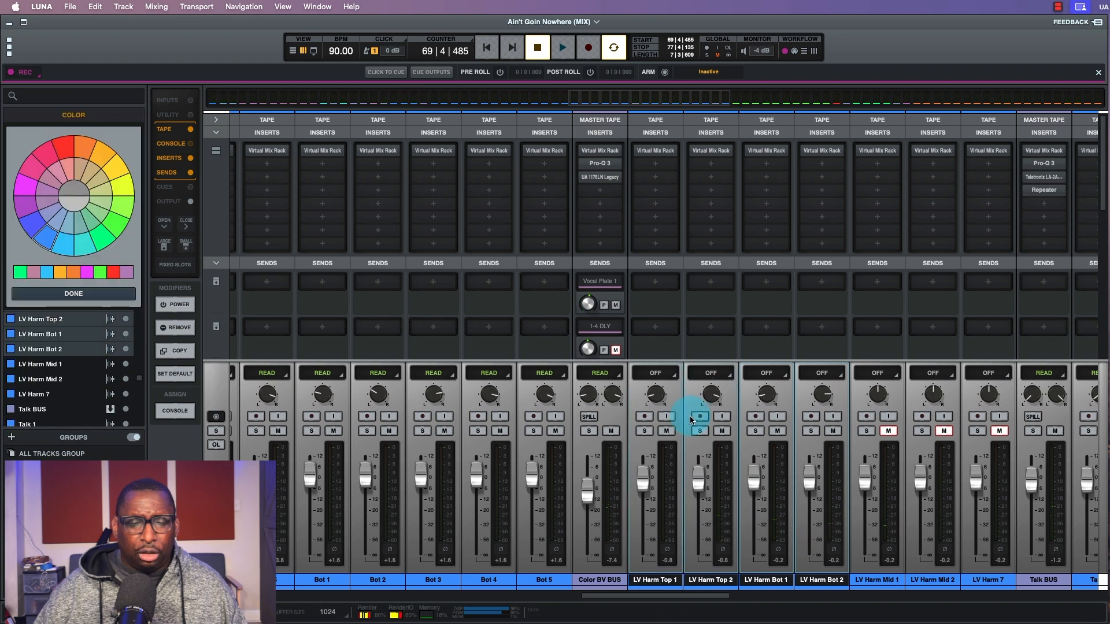
left_click(73, 293)
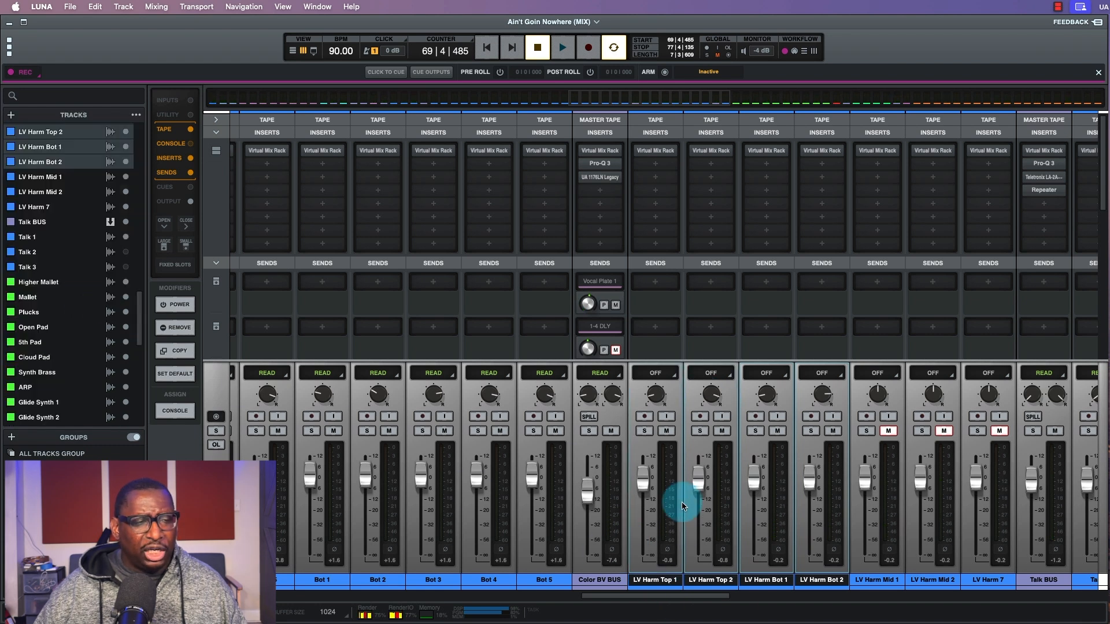
left_click(656, 377)
left_click(657, 409)
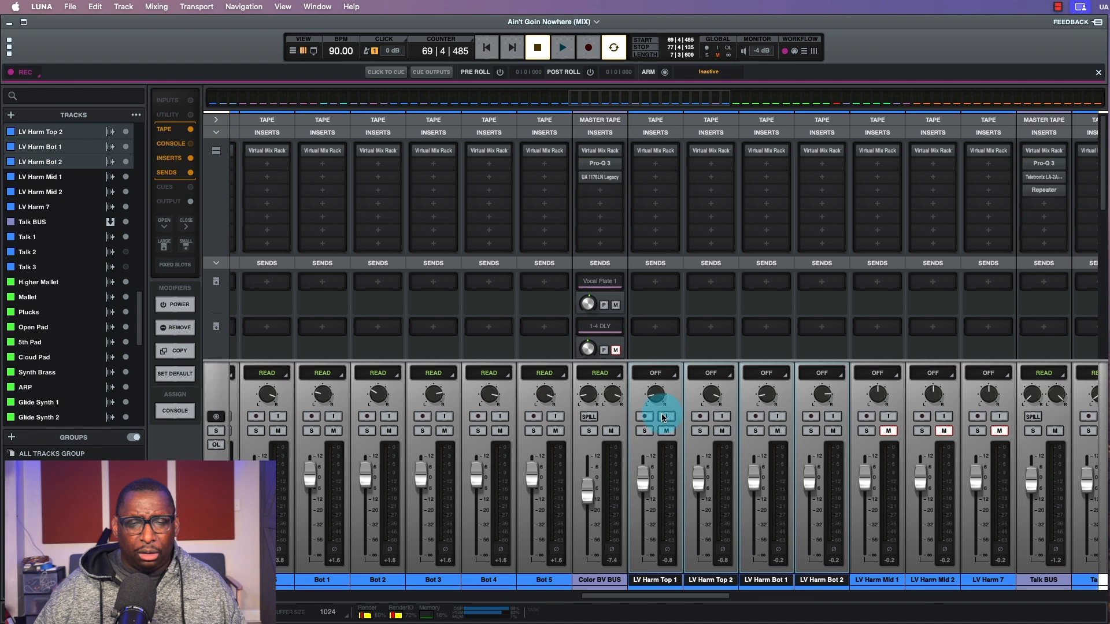
Step: Write the Outro levels with the Tops at -0.8 dB and the Bots at -0.2, and return all four channels to Read
left_click_drag(700, 484, 700, 484)
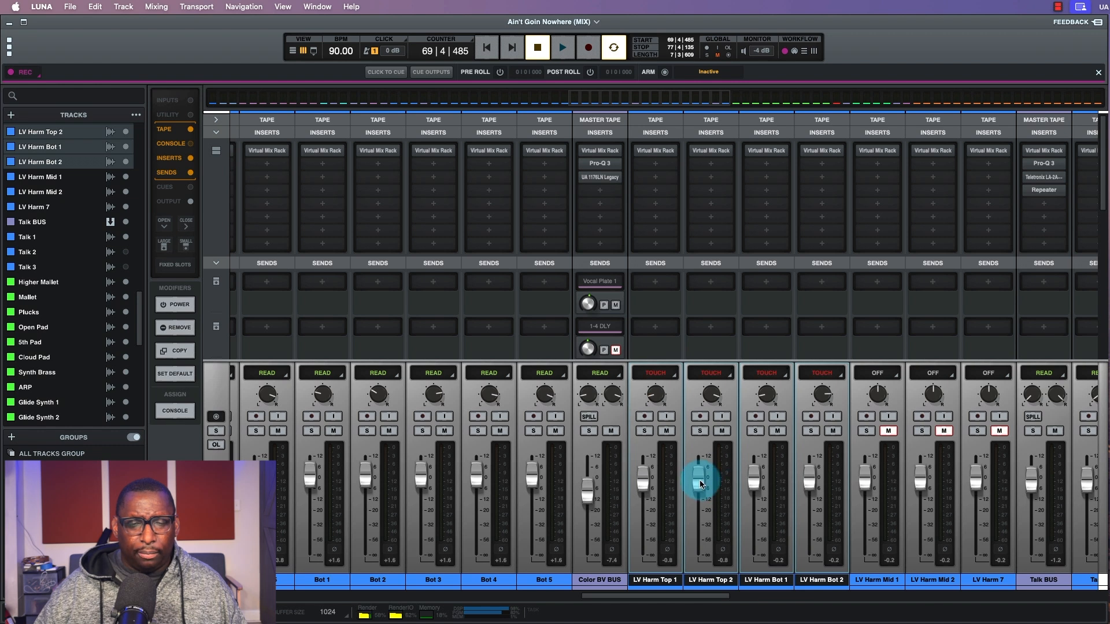
key("space")
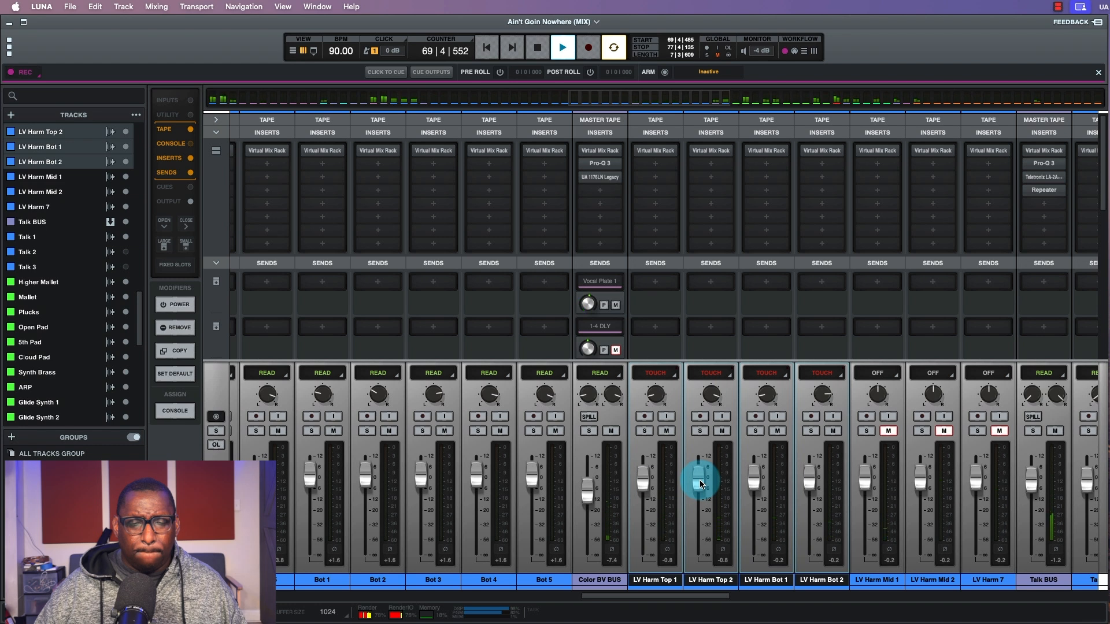
left_click(711, 374)
left_click(704, 403)
key("space")
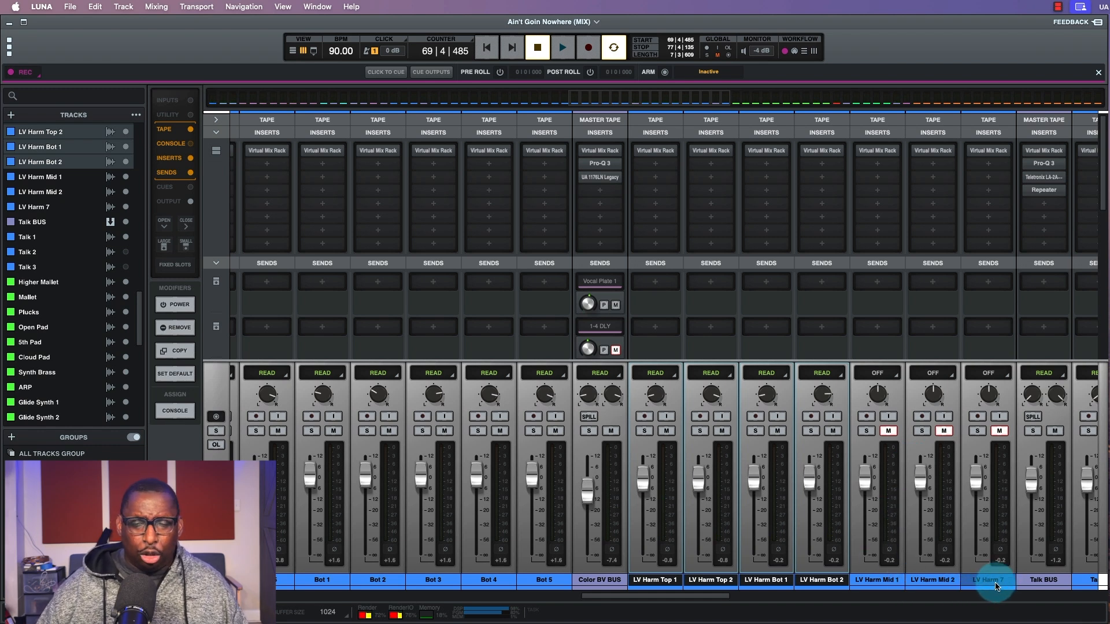
Step: Select LV Harm Mid 1, Mid 2 and LV Harm 7 in the timeline and display their volume automation lanes
key("super+equal")
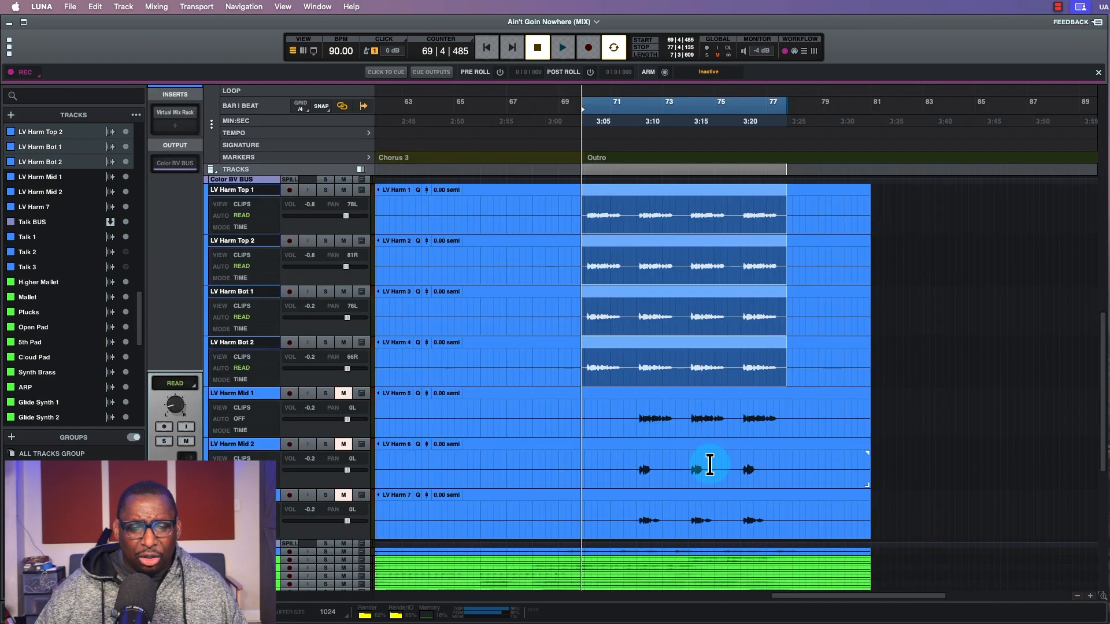
left_click(236, 408)
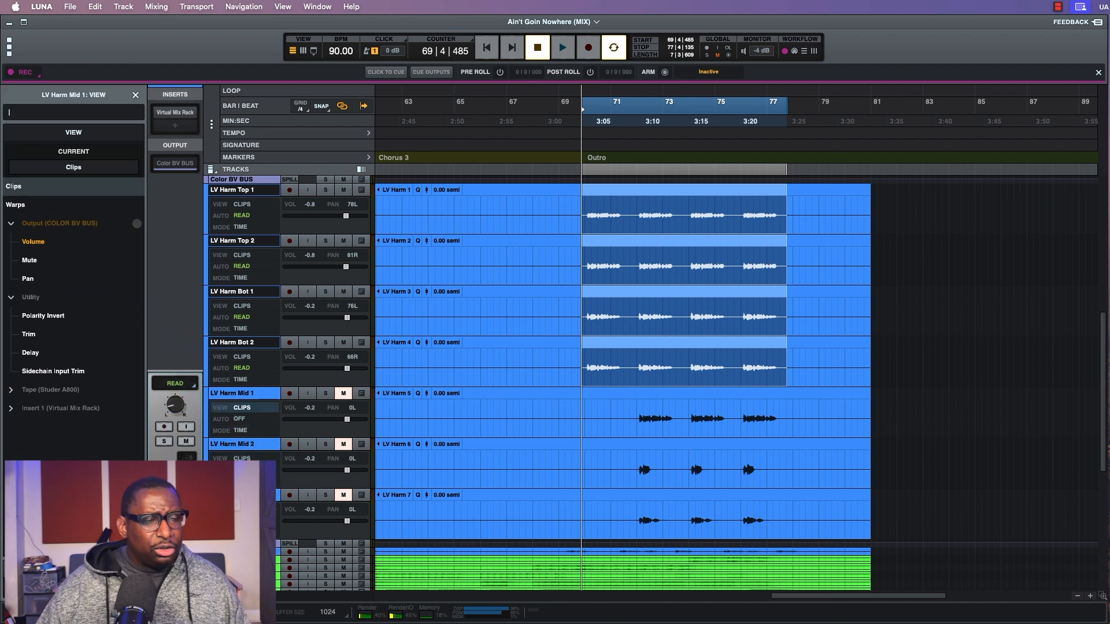
left_click(255, 496, "shift")
left_click(247, 393)
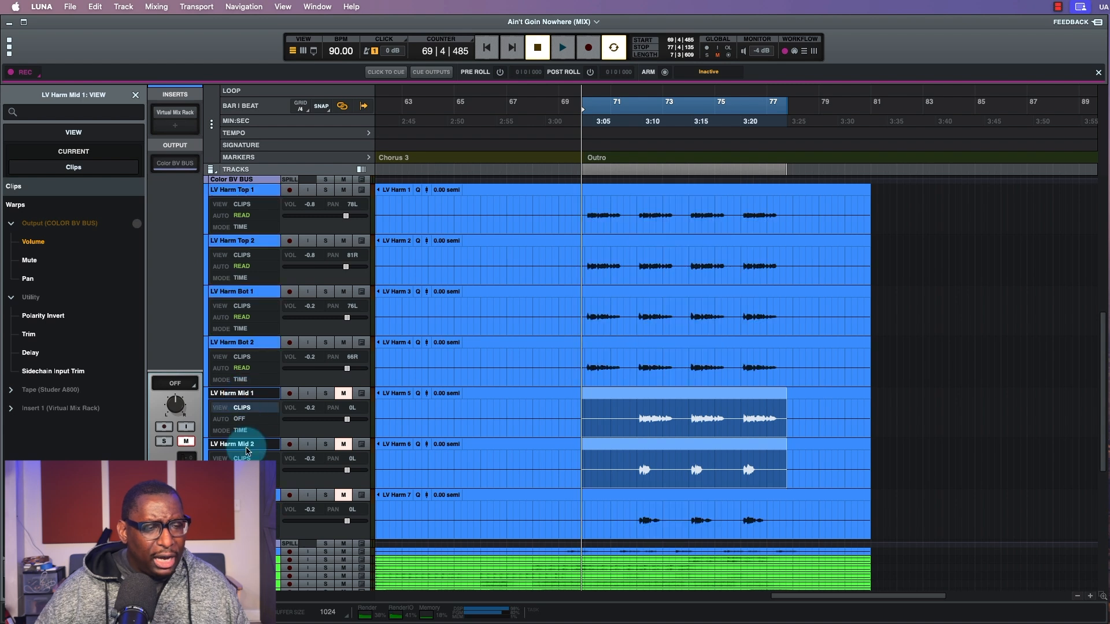
left_click(247, 496, "shift")
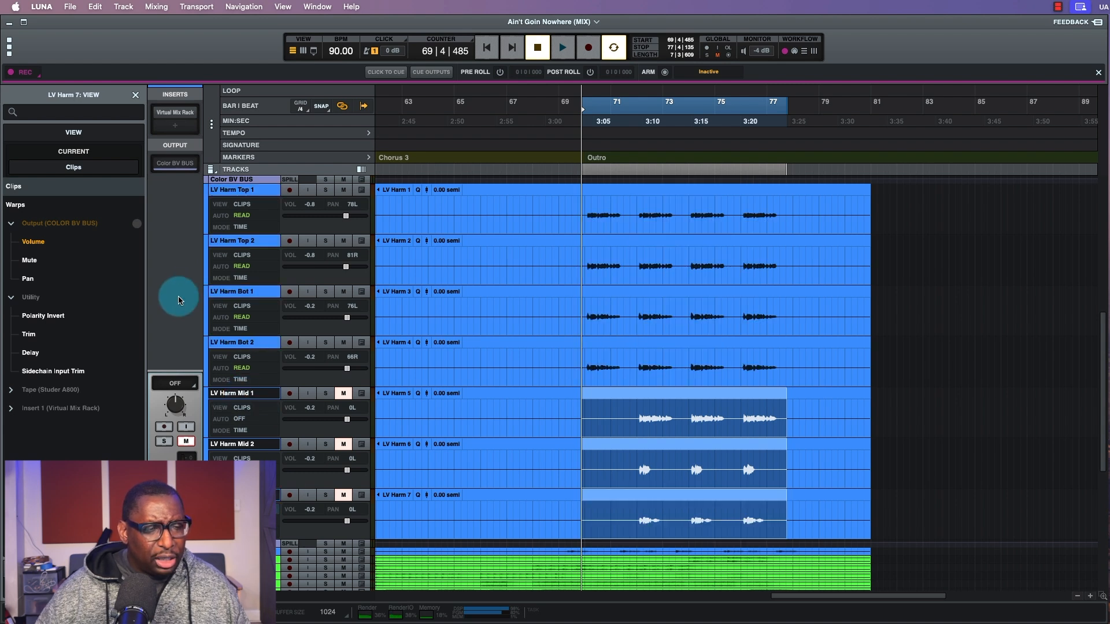
scroll(557, 412, "left", 20)
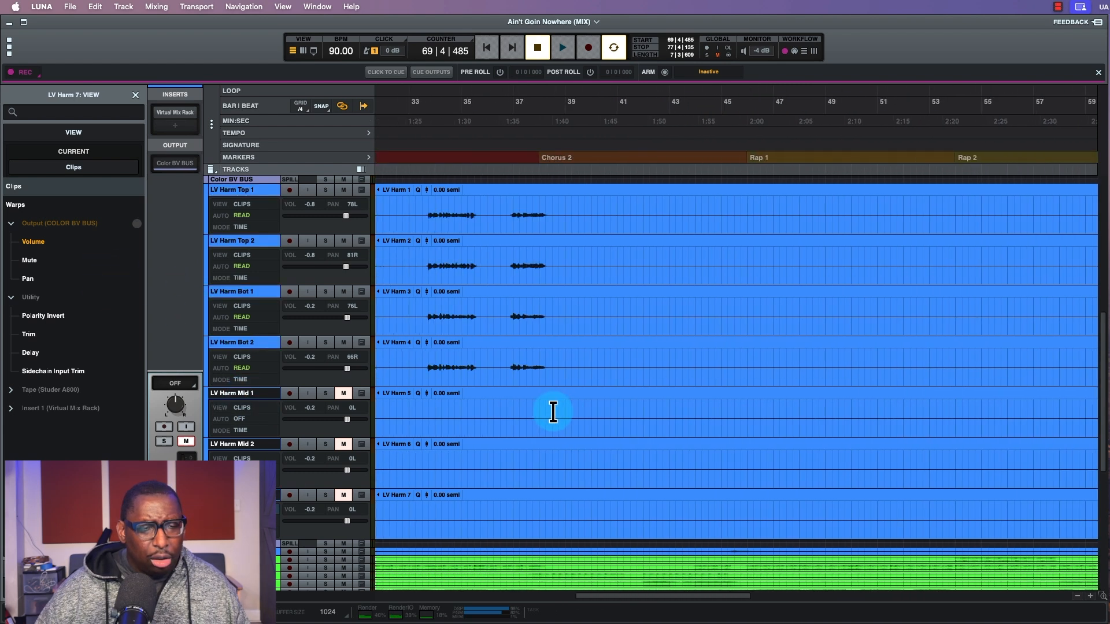
scroll(543, 410, "right", 17)
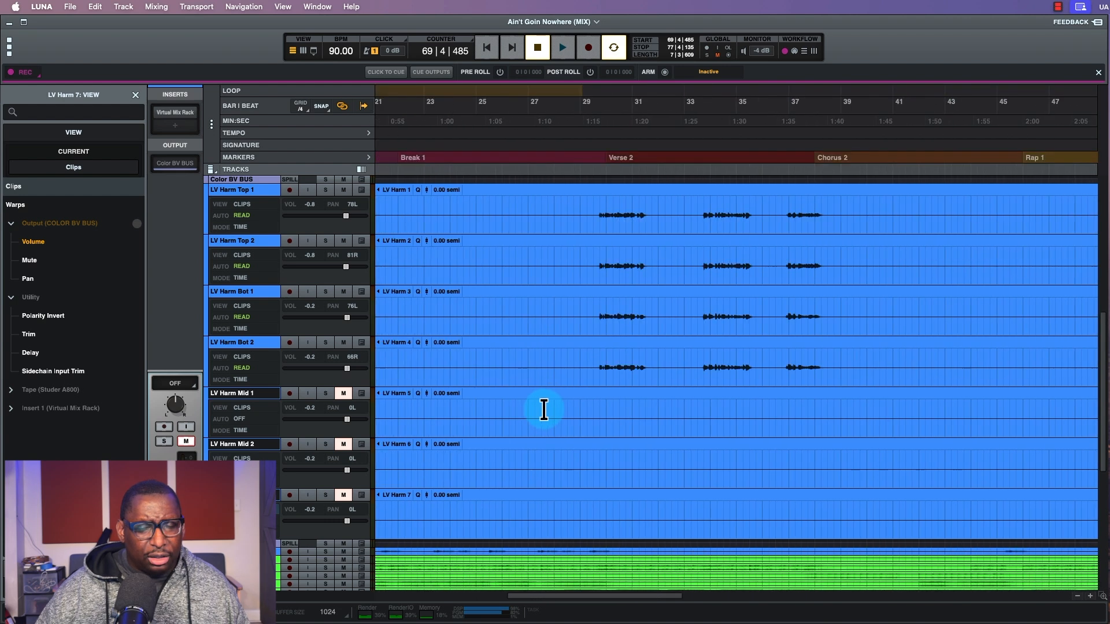
scroll(542, 410, "left", 2)
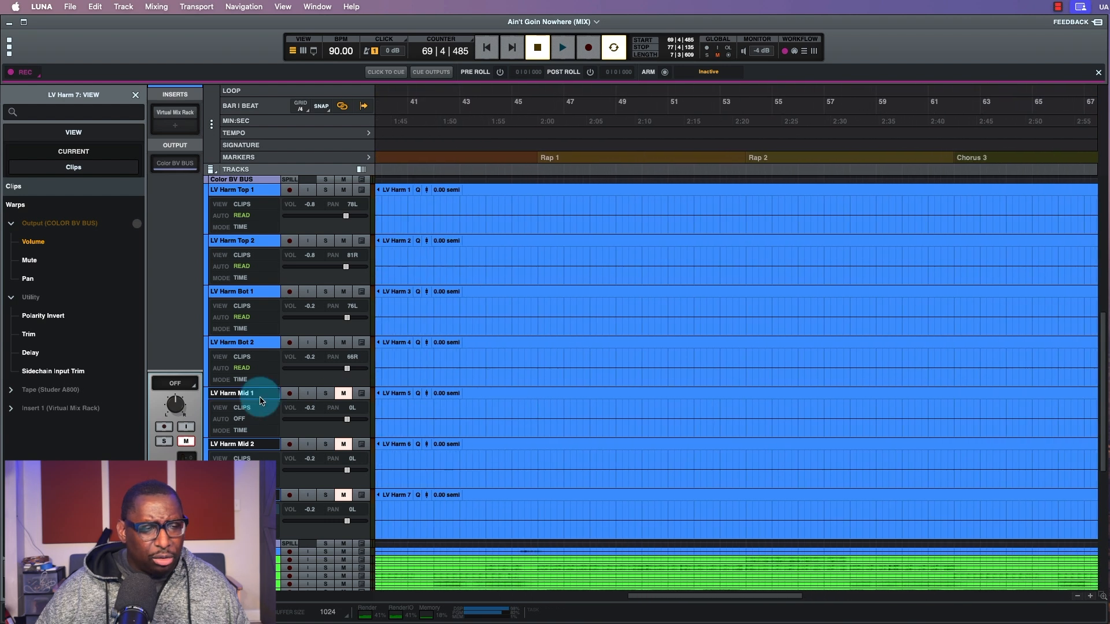
left_click(242, 403)
left_click(34, 242)
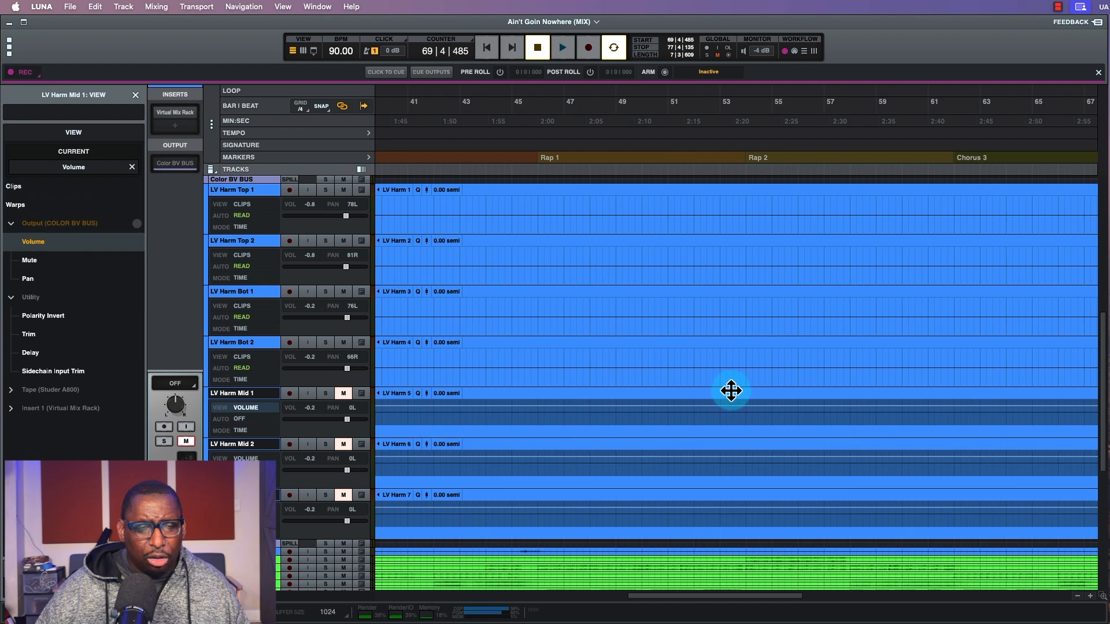
Step: Delete the volume automation points between bar 1 and about bar 59 on the three selected harmony tracks
type("rf")
left_click(676, 414)
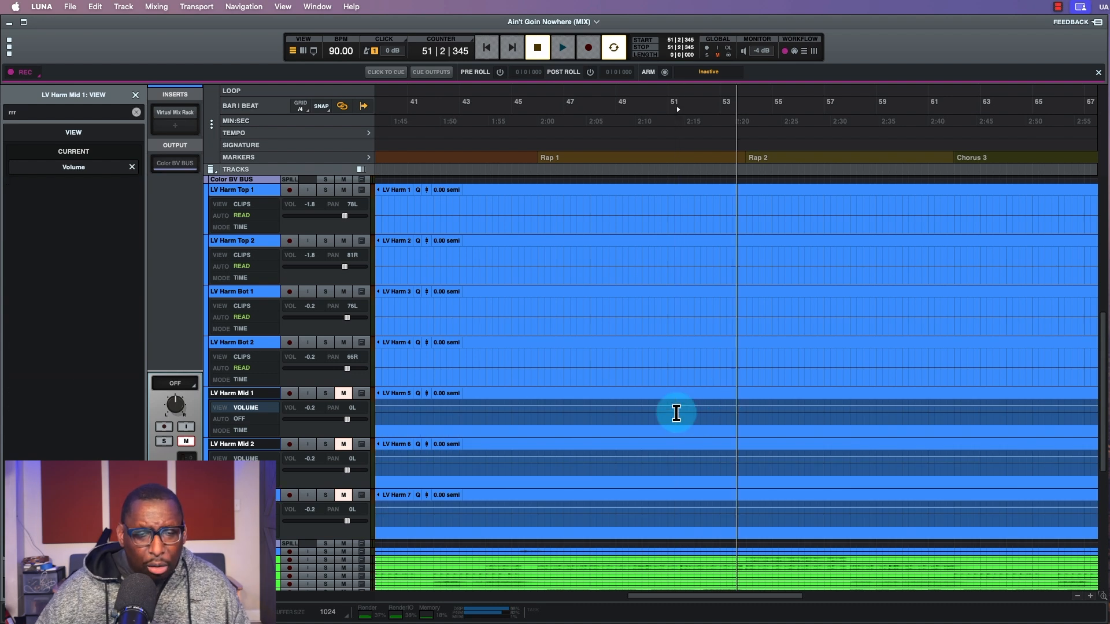
type("rr")
left_click_drag(565, 408, 378, 509)
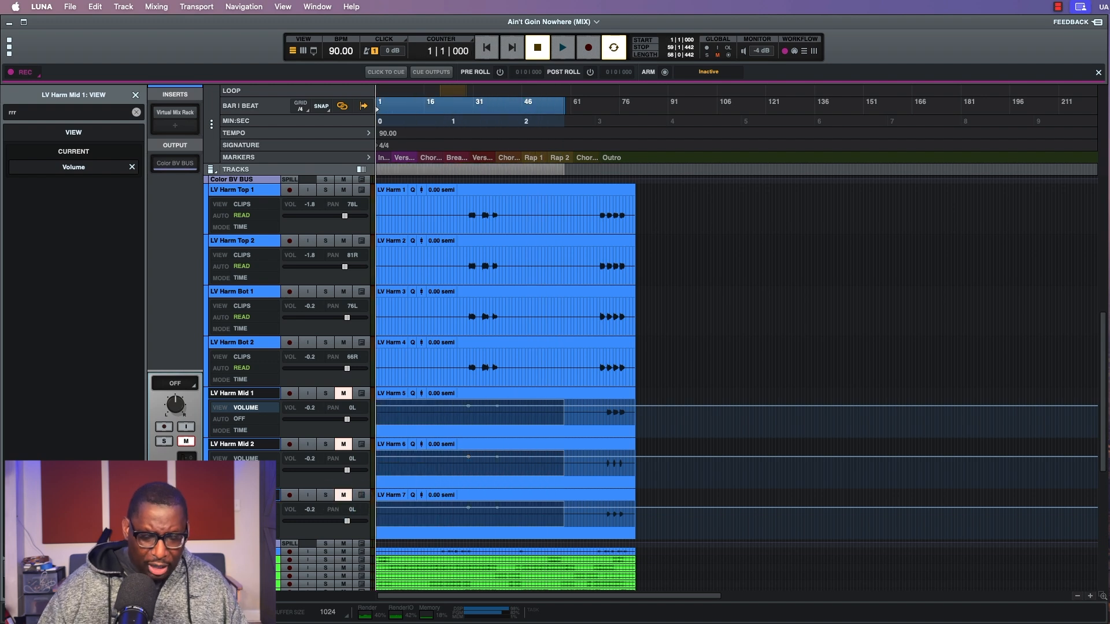
key("Delete")
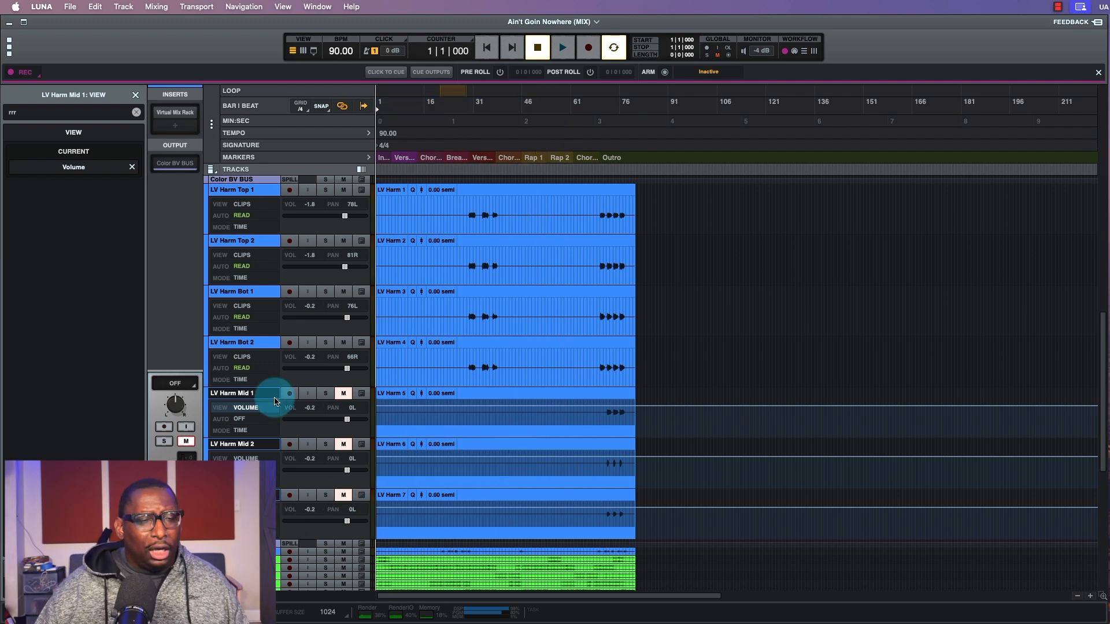
left_click(136, 113)
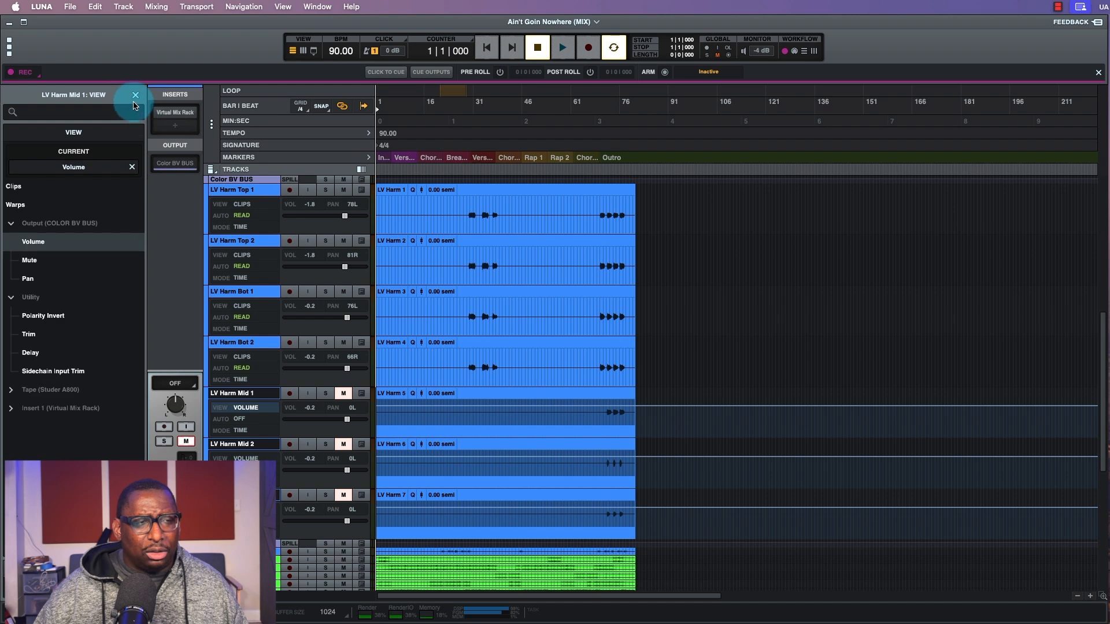
left_click(135, 95)
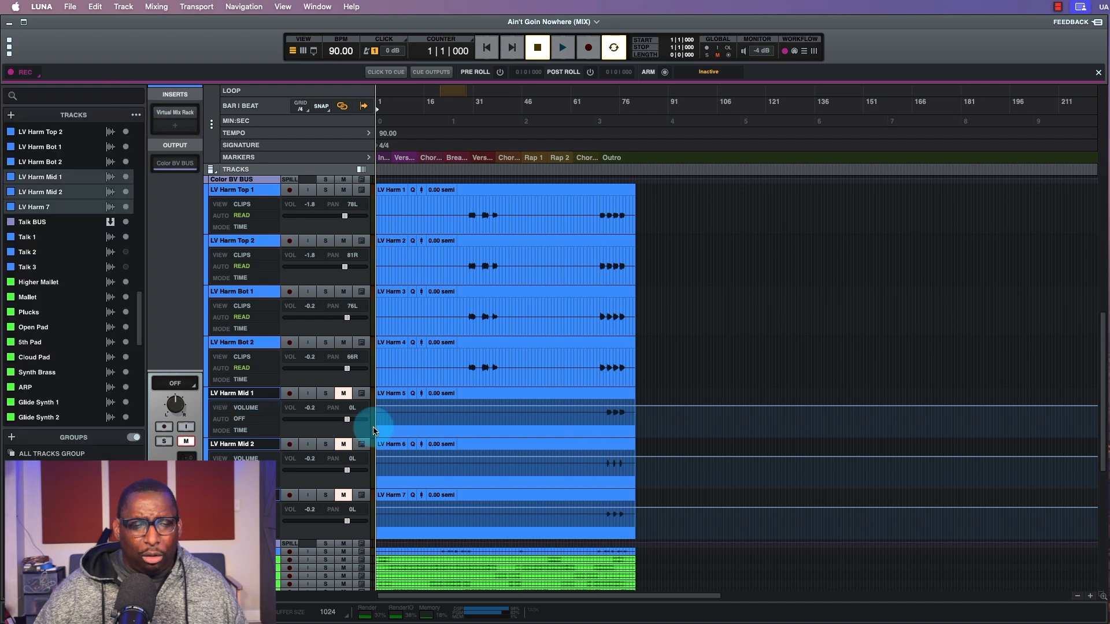
Step: Unmute LV Harm Mid 1, Mid 2 and LV Harm 7 and set their track view back to Clips
left_click(343, 393)
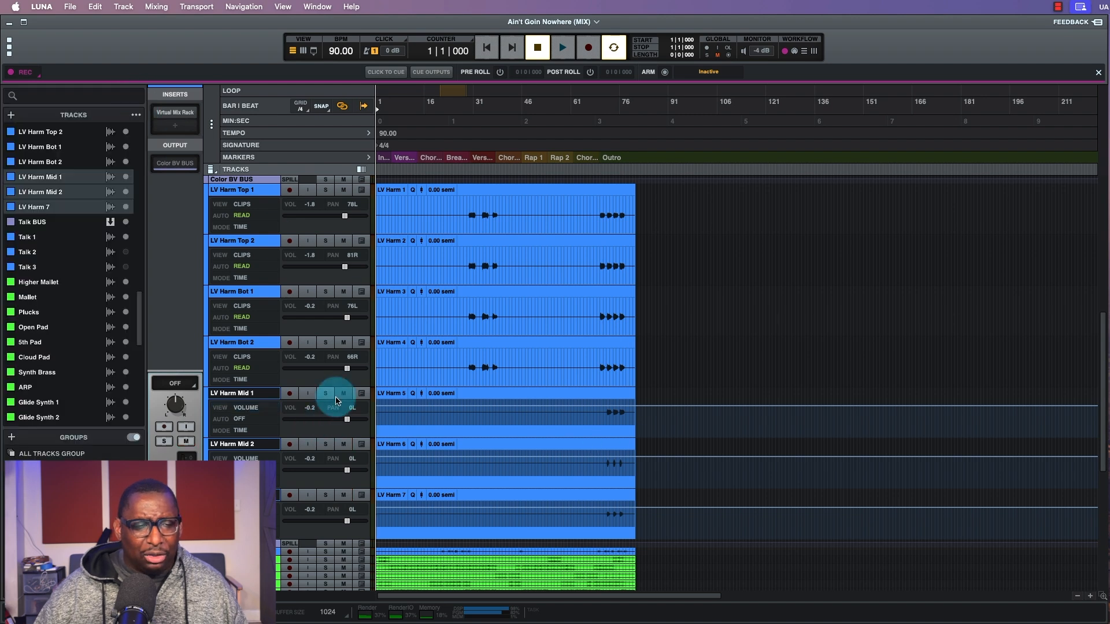
left_click(245, 408)
left_click(22, 187)
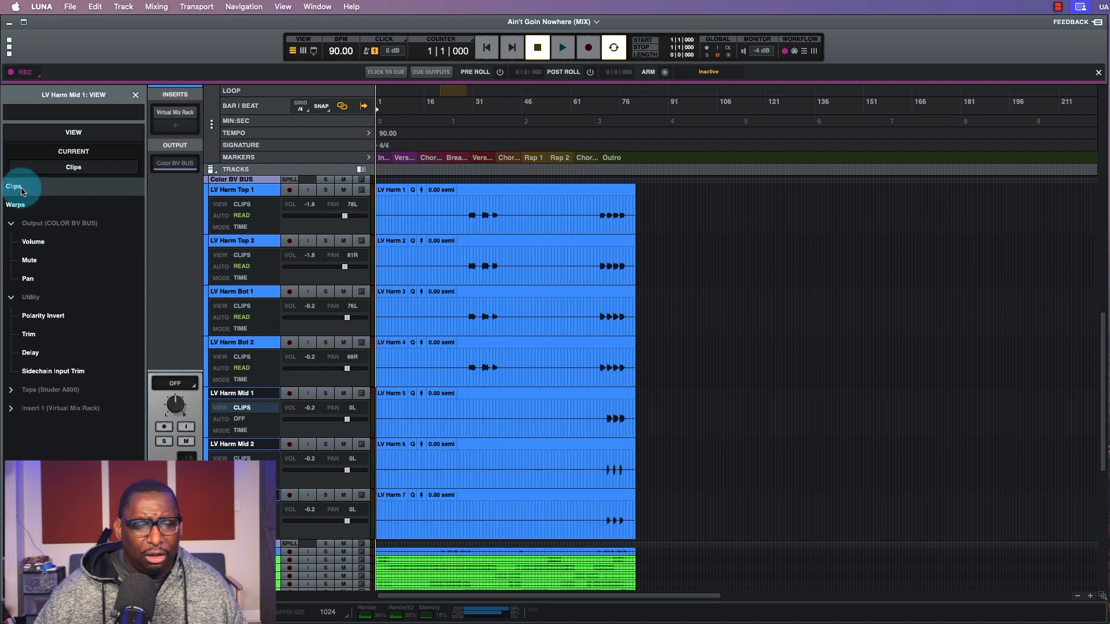
Step: Play the Outro from about bar 70 and show the LV Harm channels in the mixer
left_click(601, 412)
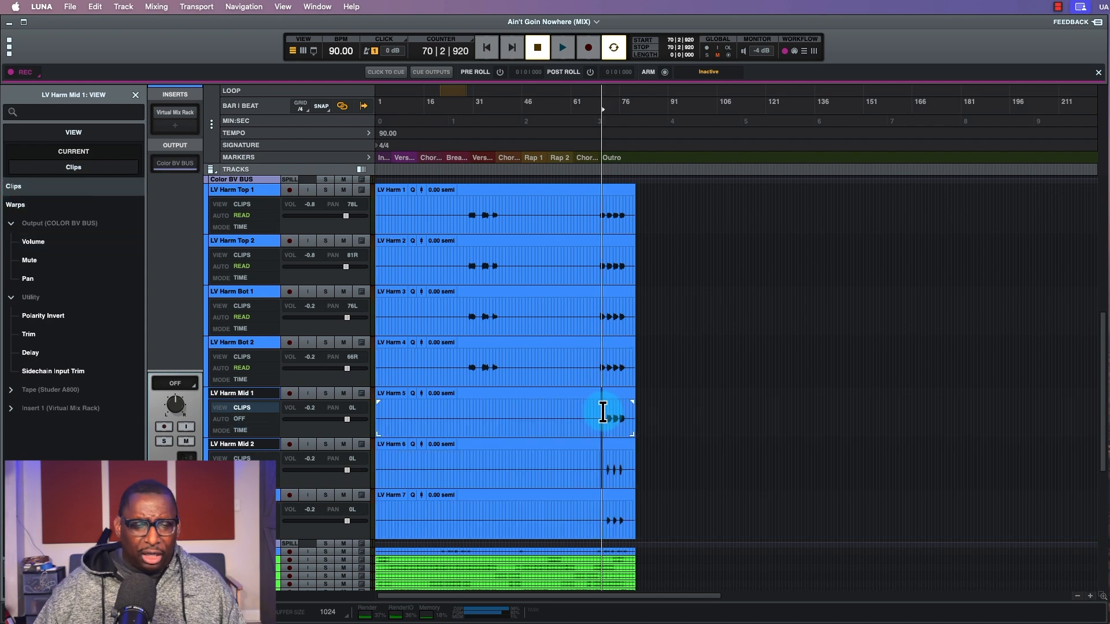
key("space")
key("super+equal")
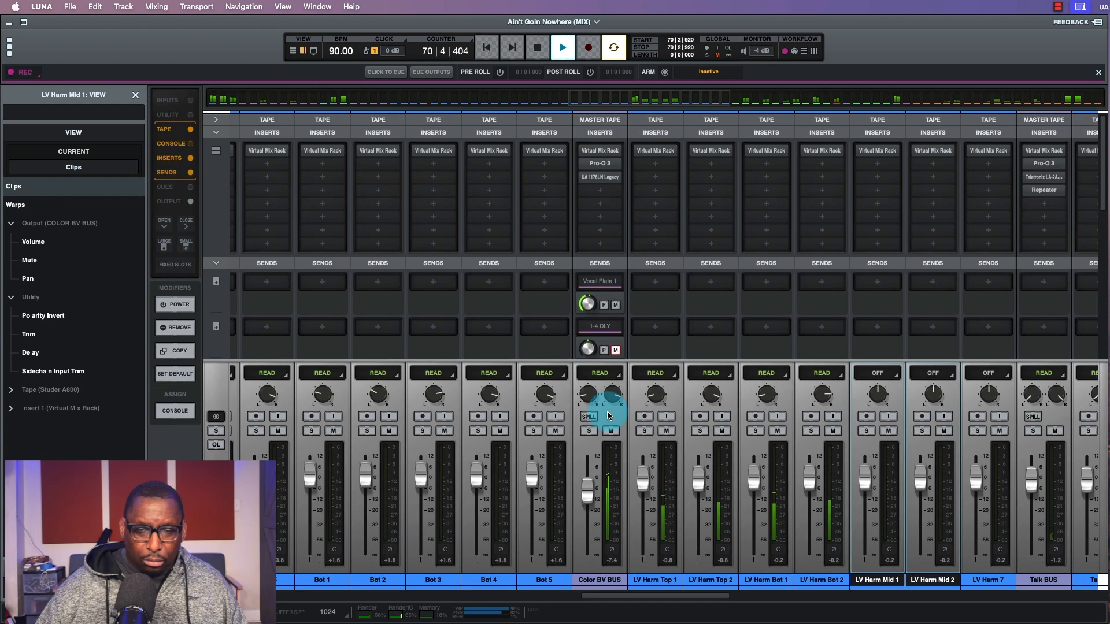
scroll(727, 468, "right", 5)
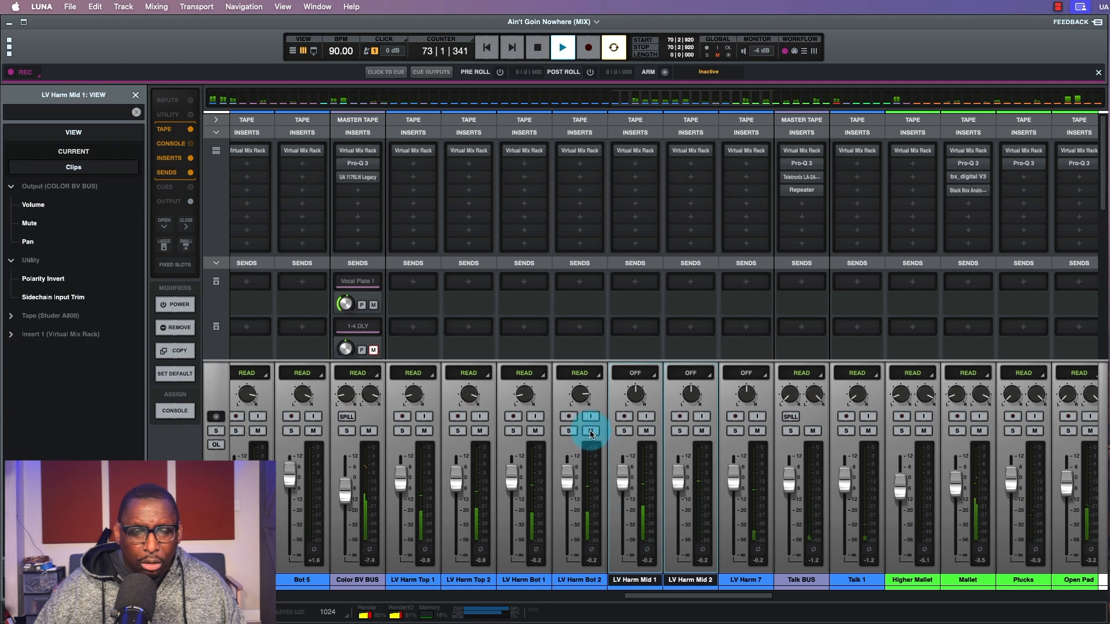
Step: Stop playback and mute the LV Harm Bot and LV Harm Top channel pairs
left_click(582, 581)
key("space")
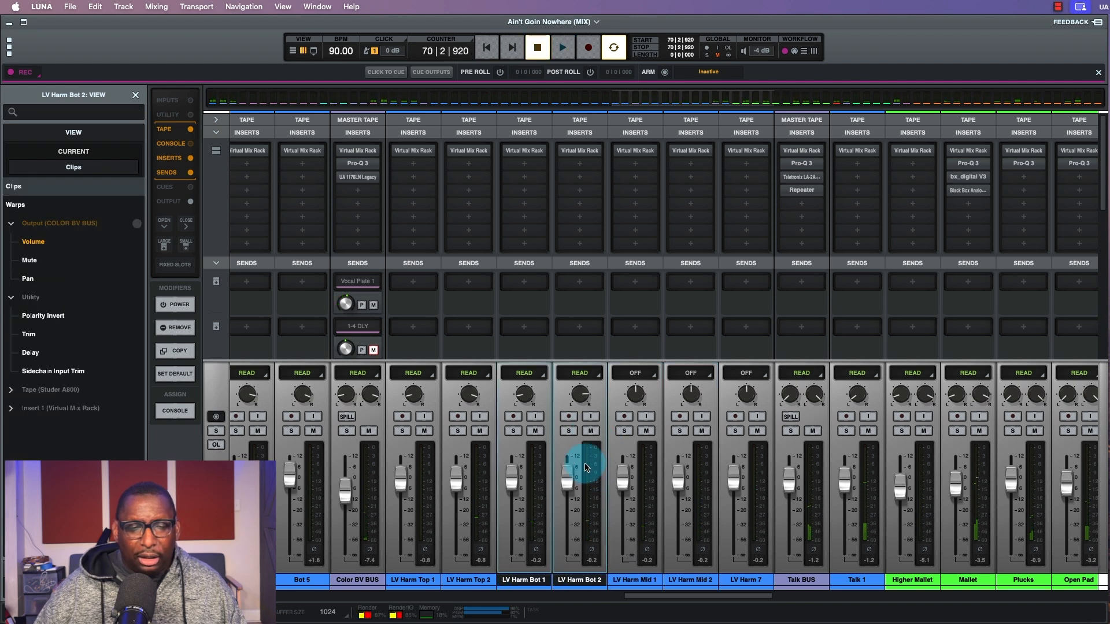
left_click(535, 430)
left_click(481, 431)
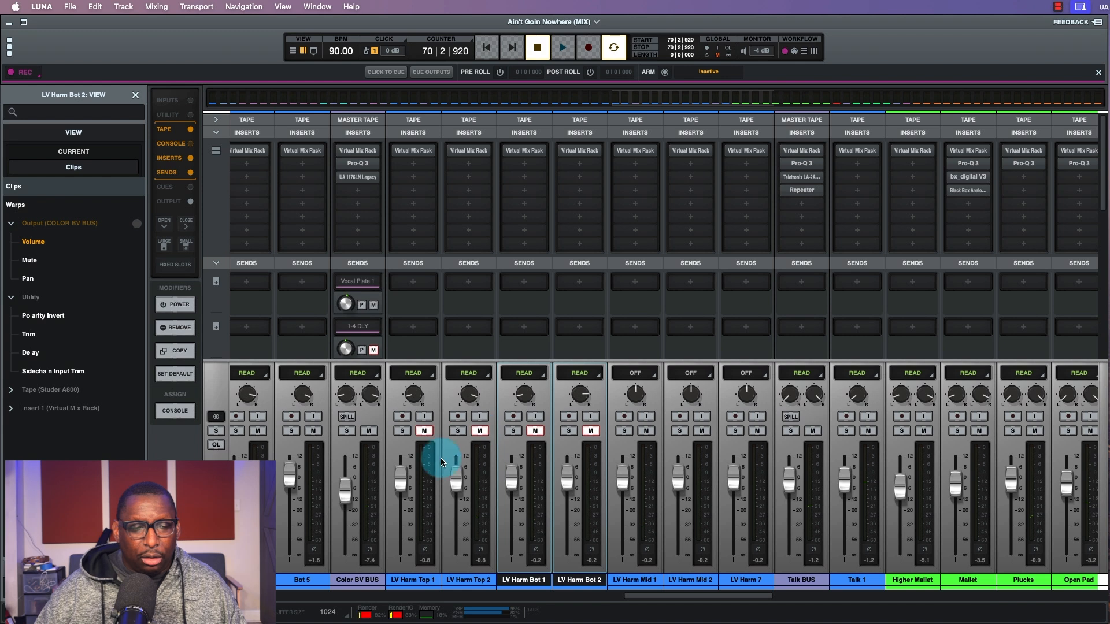
scroll(442, 459, "left", 6)
scroll(442, 460, "right", 6)
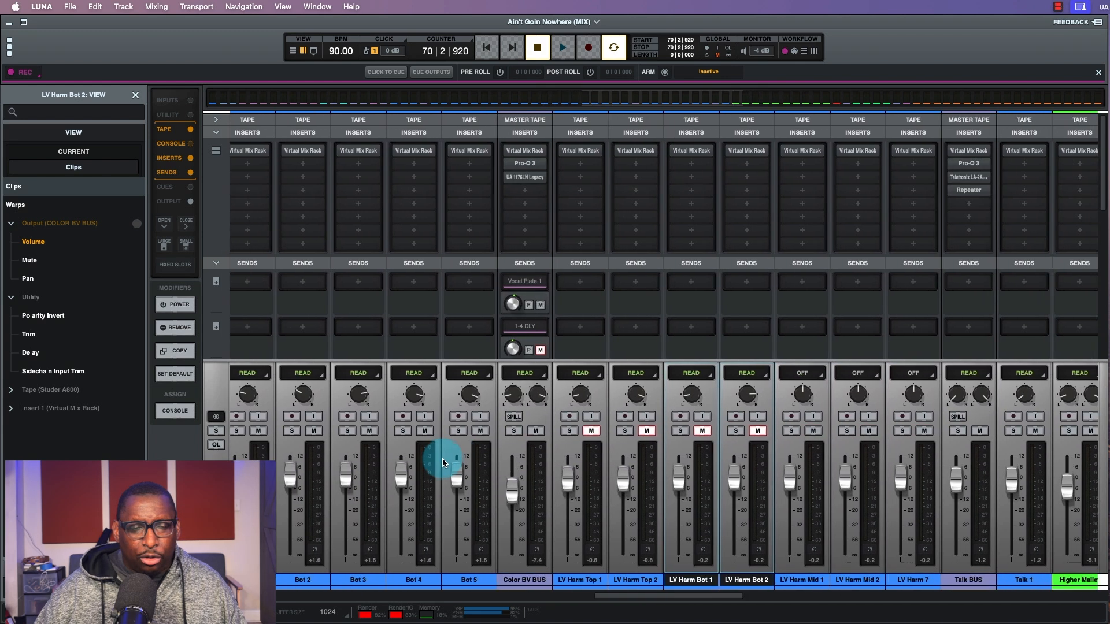
left_click(135, 95)
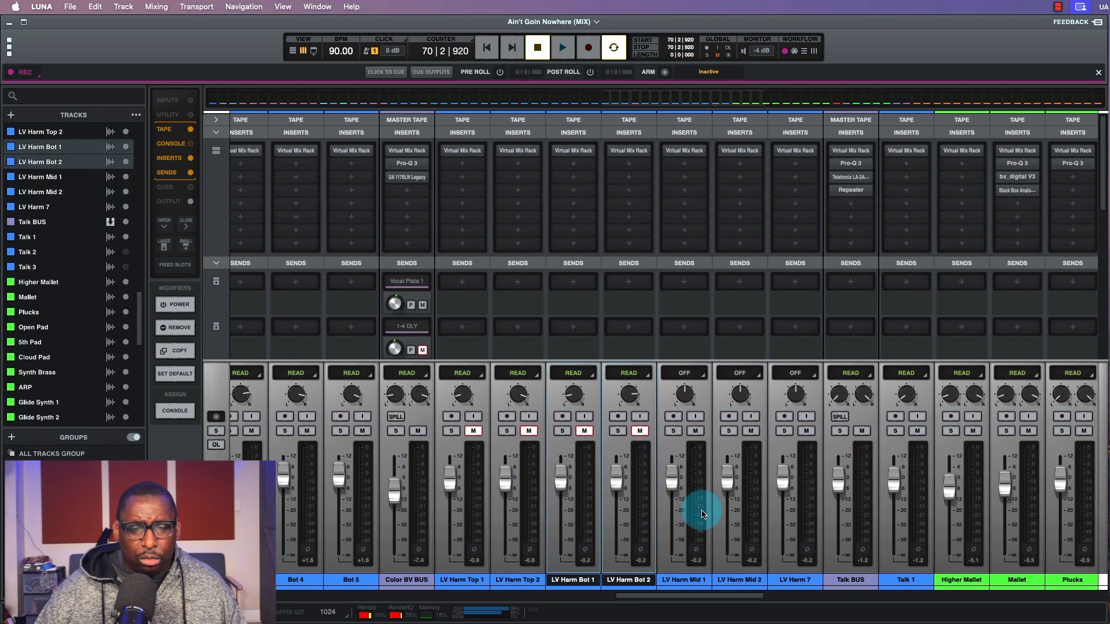
Step: Mute LV Harm Mid 1 and Mid 2 during playback and delete the LV Harm Mids group
key("space")
left_click(751, 433)
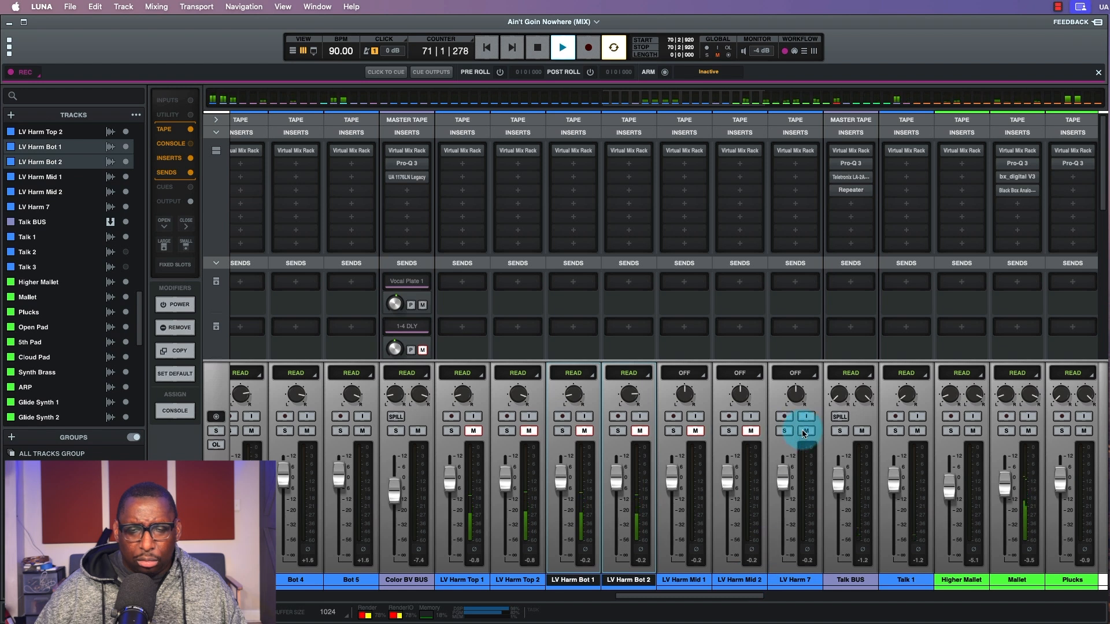
key("space")
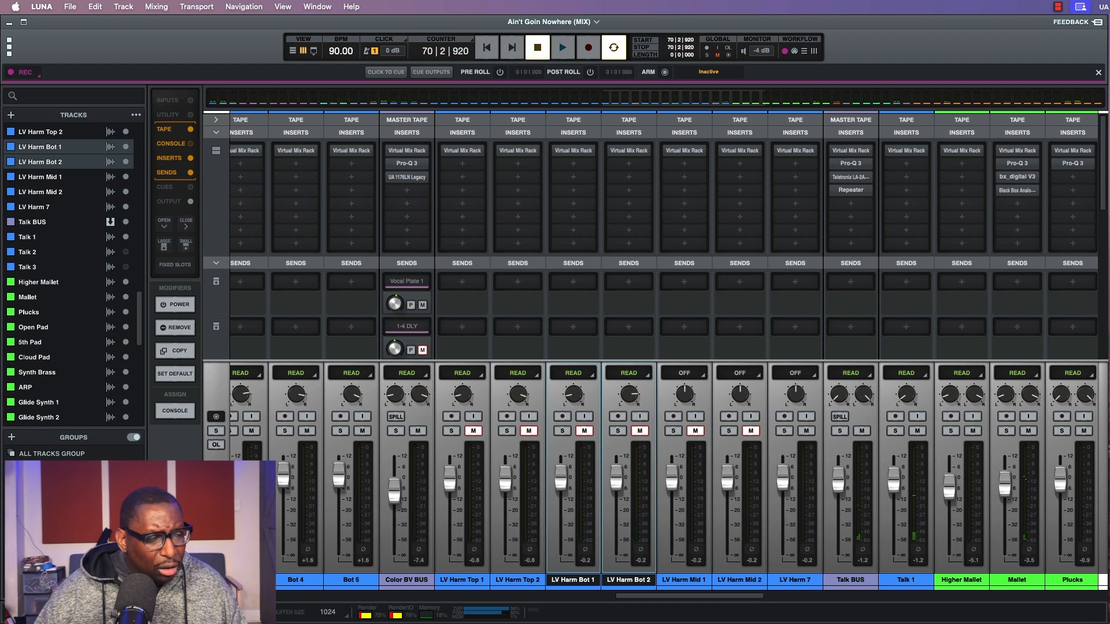
right_click(46, 543)
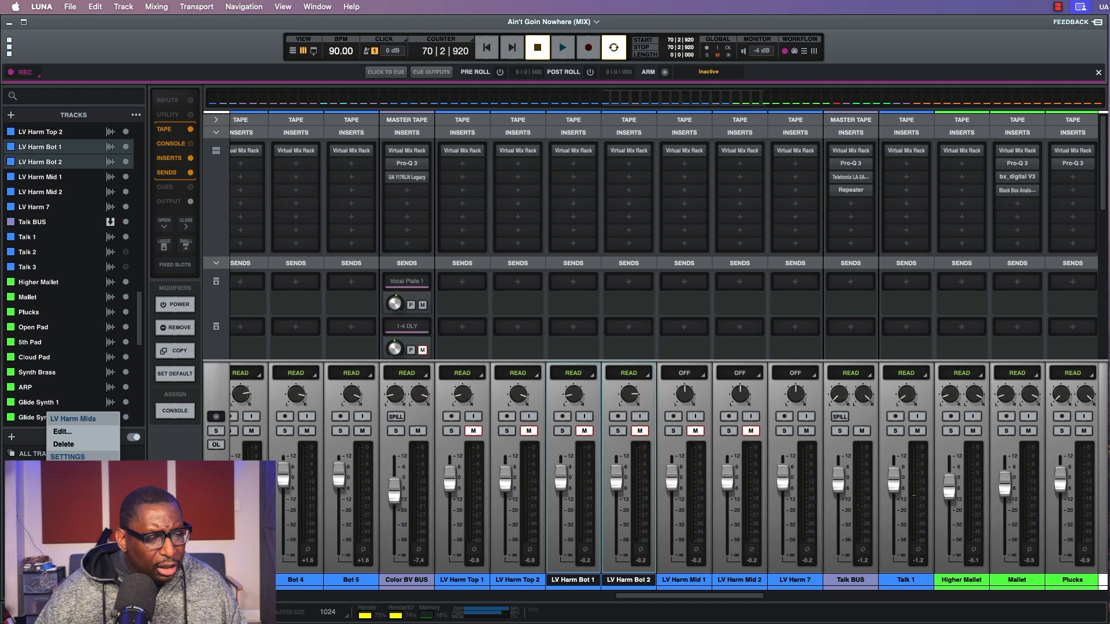
left_click(56, 444)
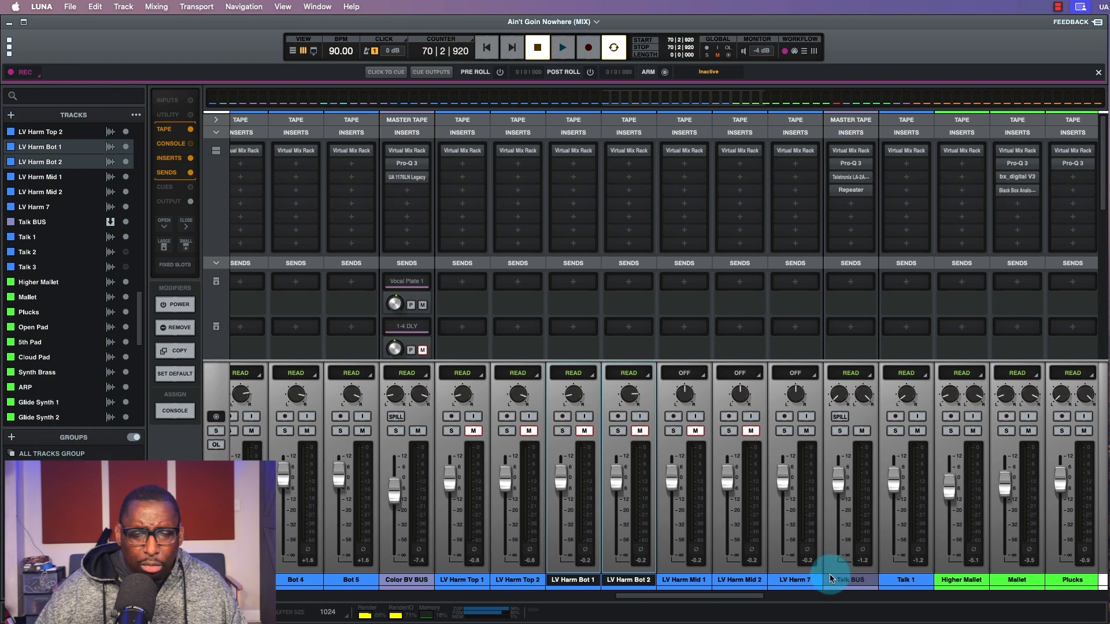
Step: Replay the Outro while muting LV Harm 7 and unmuting LV Harm Mid 1, Mid 2 and both Bot channels
key("space")
left_click(806, 431)
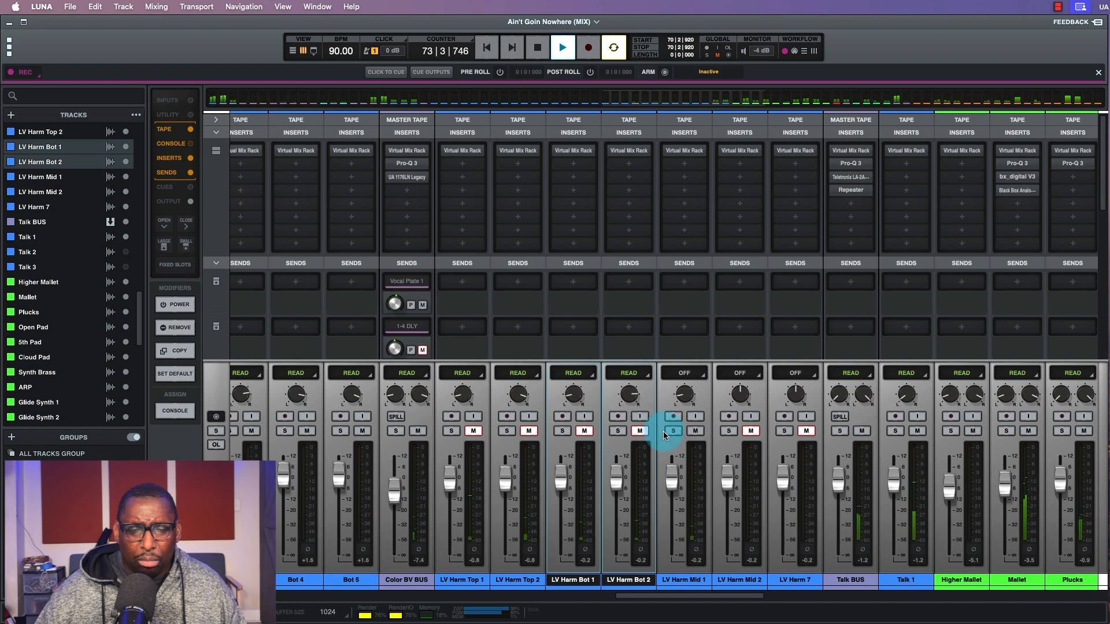
left_click(640, 431)
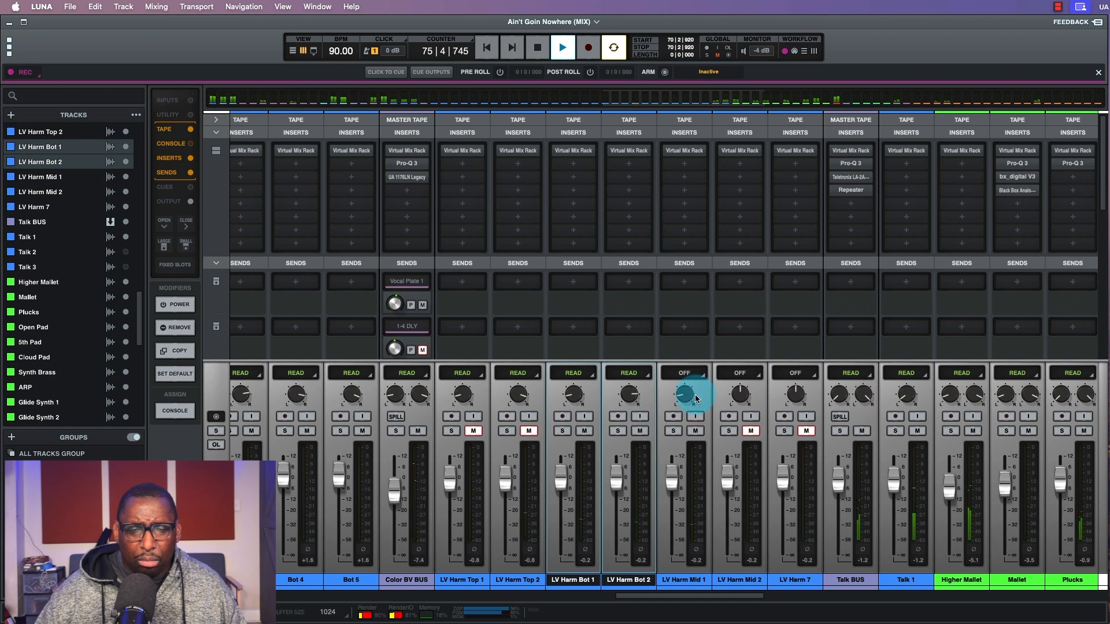
left_click(750, 431)
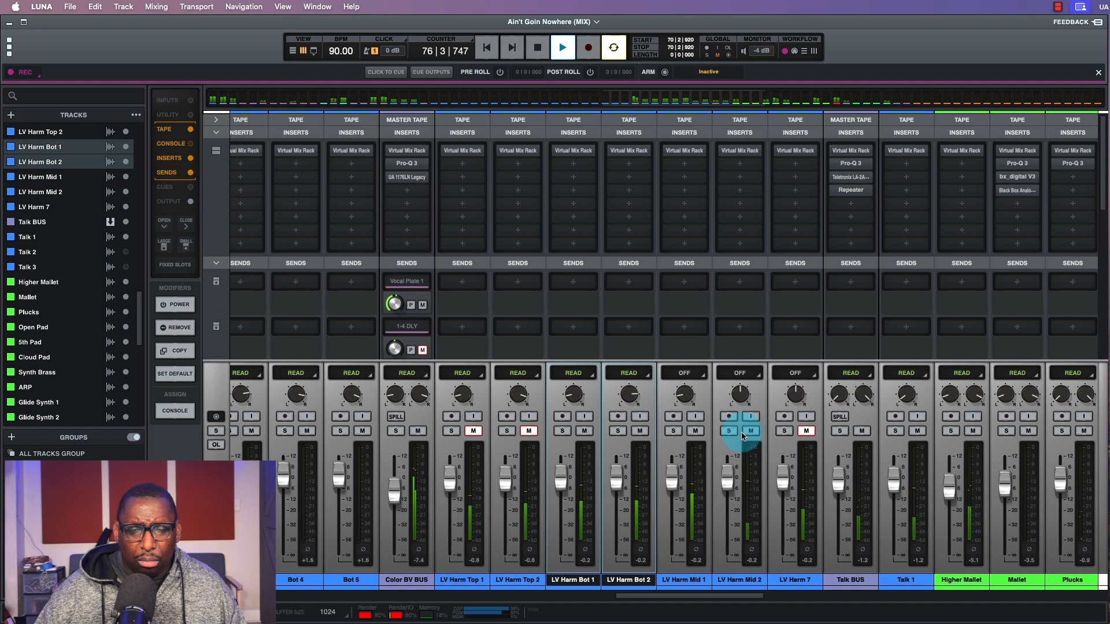
key("space")
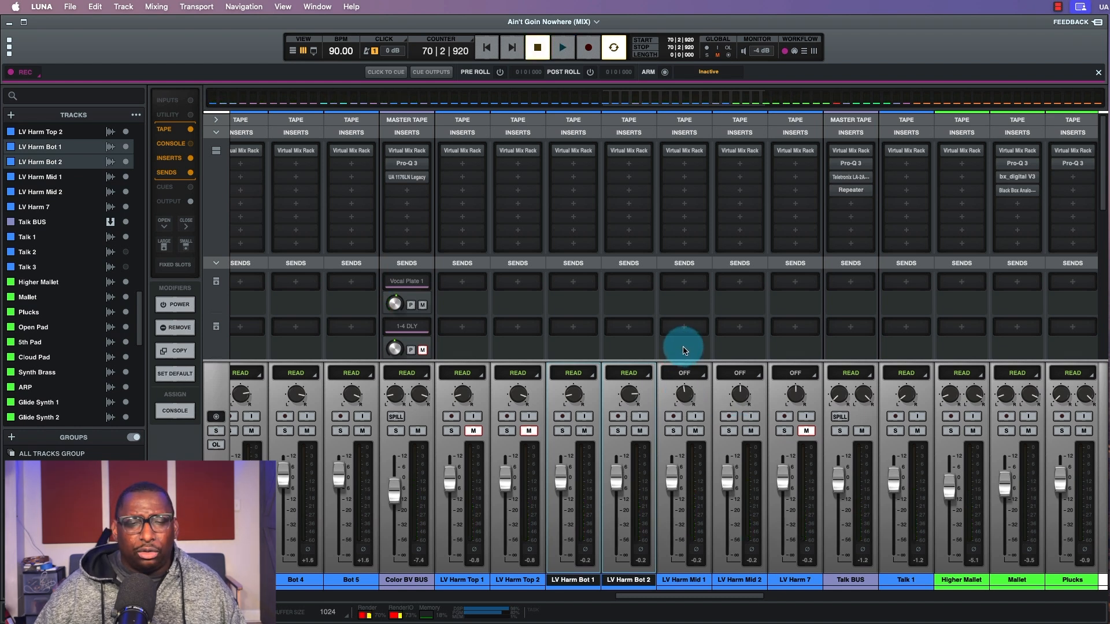
Step: Pan LV Harm Mid 1 to the right during playback and set its automation to Read
key("space")
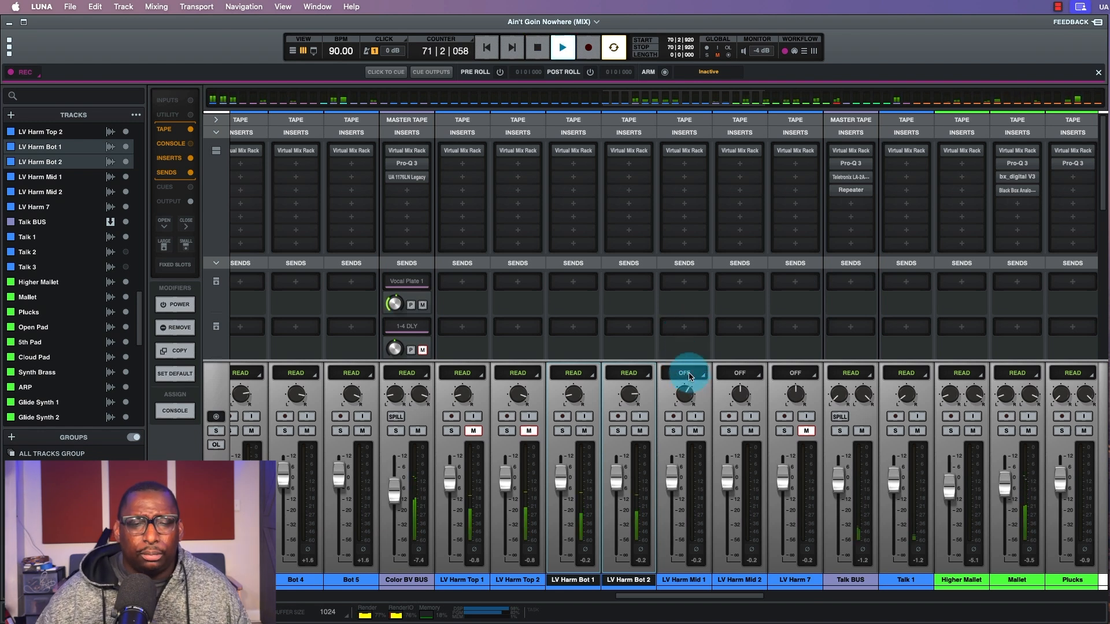
left_click(685, 374)
left_click(687, 409)
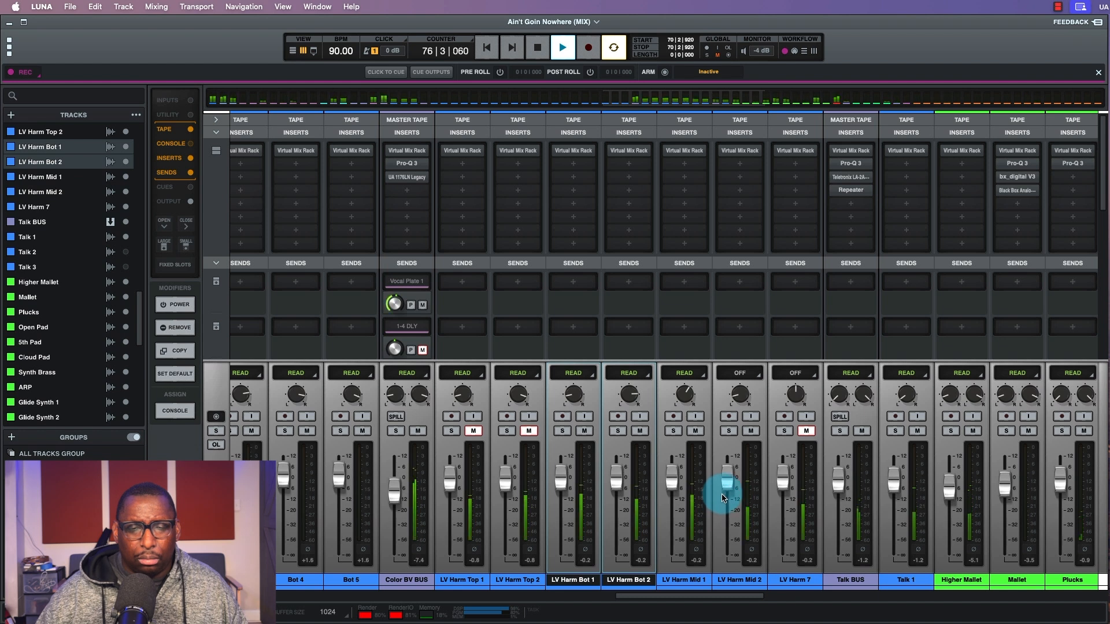
Step: Lower LV Harm Mid 2 to -3.7 dB, and unmute LV Harm 7 and adjust its pan
left_click_drag(726, 490, 727, 495)
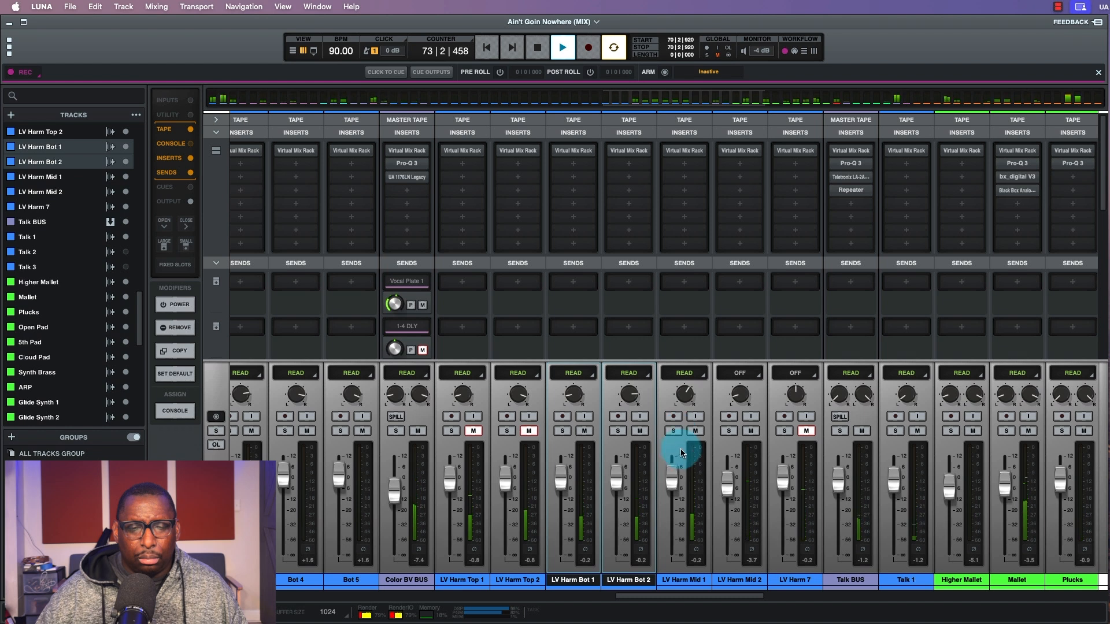
left_click(807, 431)
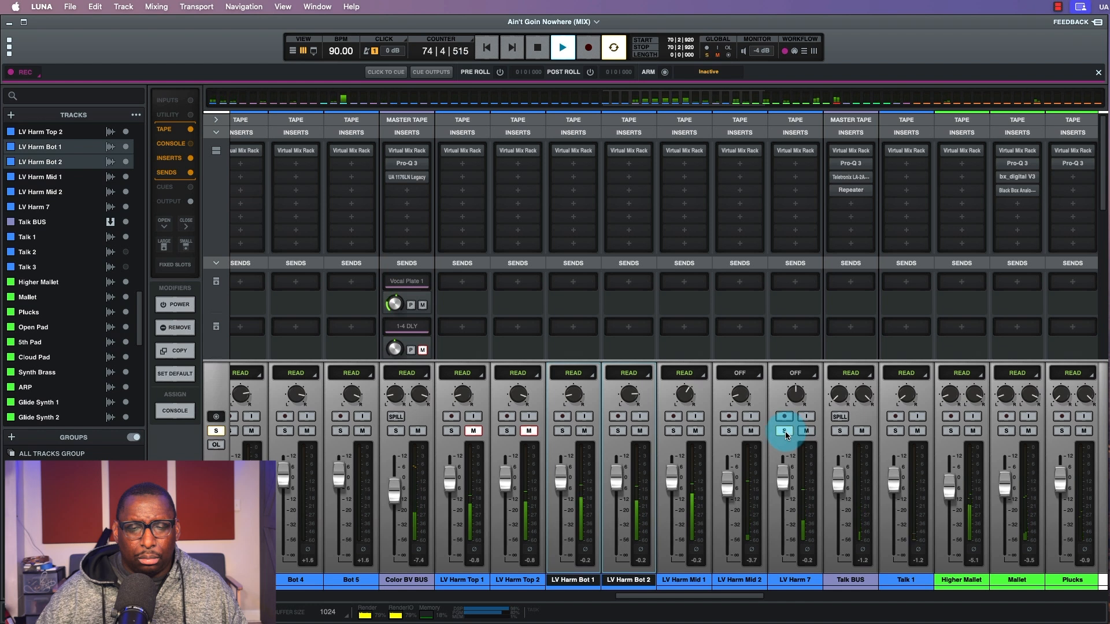
left_click_drag(797, 396, 810, 345)
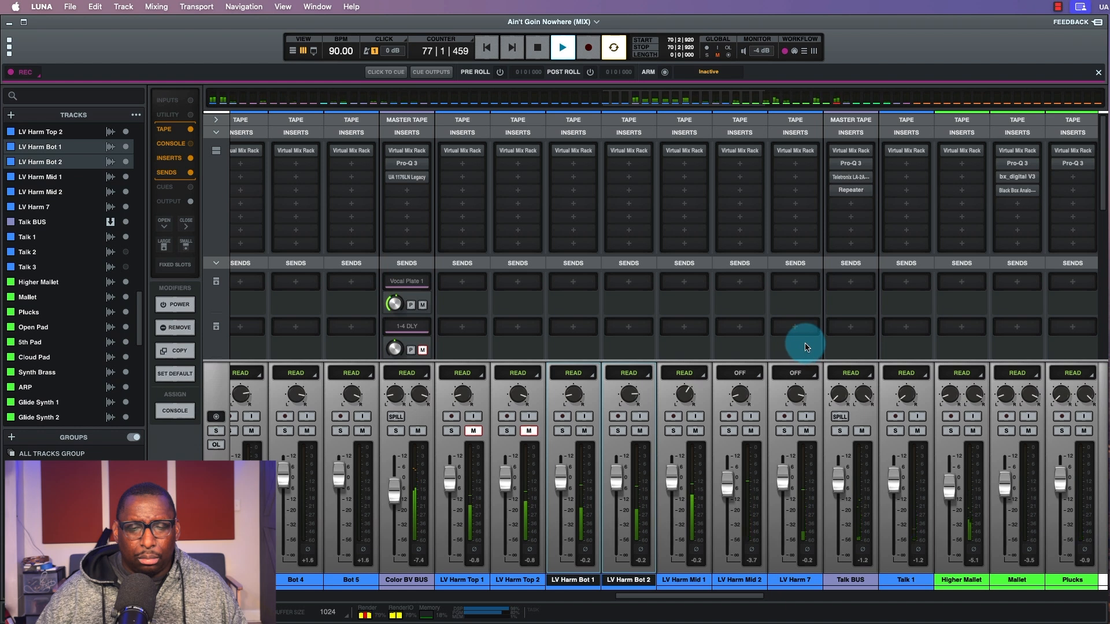
Step: Stop playback, unmute LV Harm Top 1 and LV Harm Top 2, and replay the Outro
key("space")
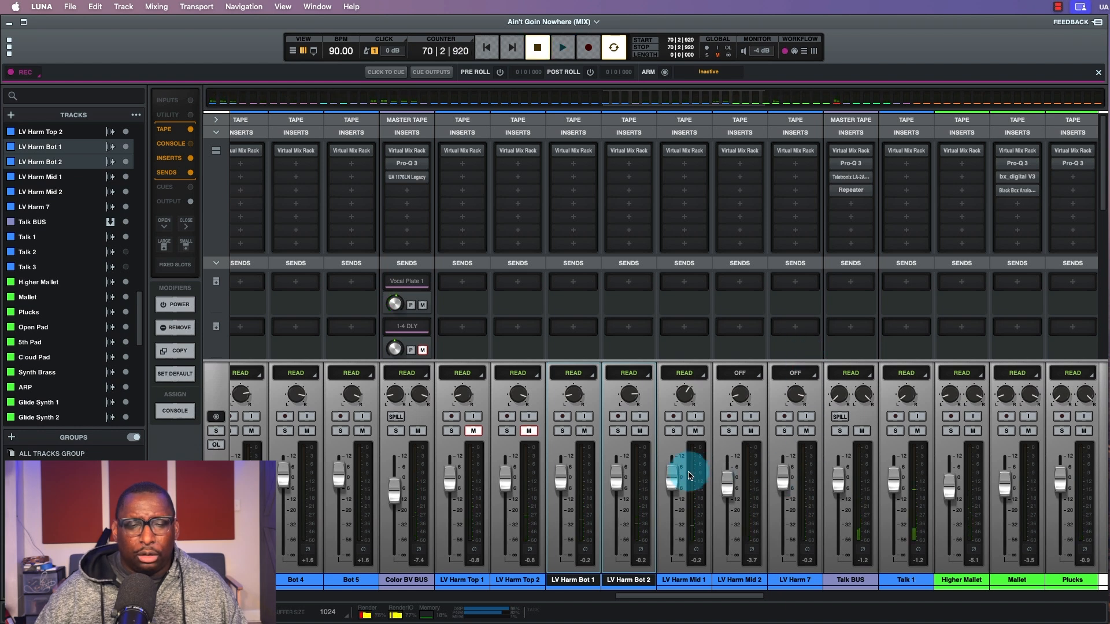
left_click(527, 431)
left_click(475, 431)
key("space")
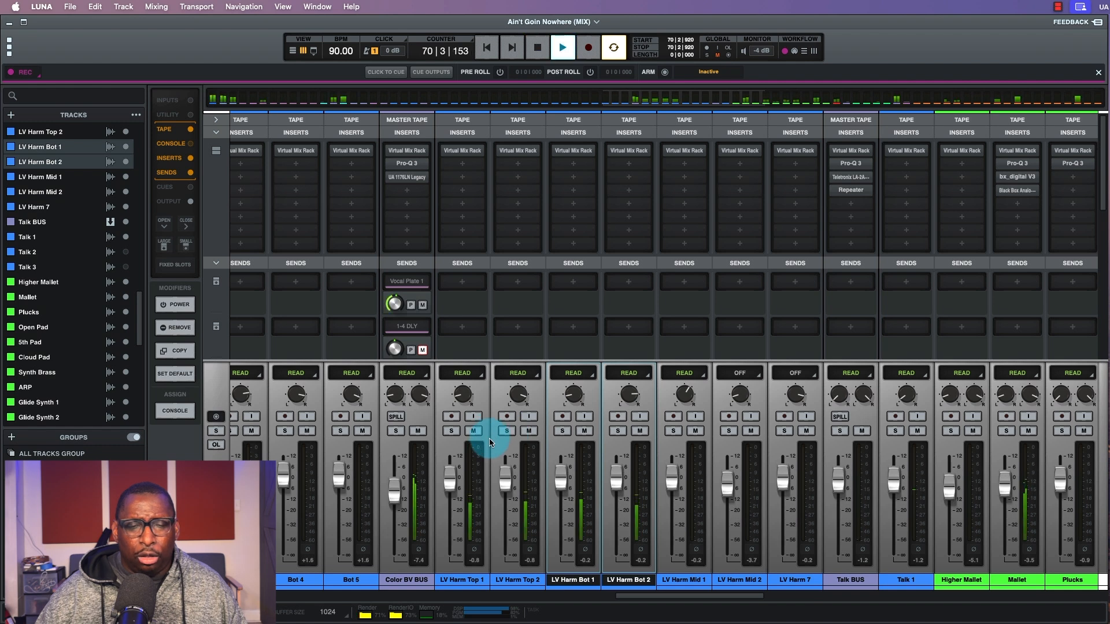
Step: Set the automation mode of LV Harm Mid 2 and LV Harm 7 to Read during playback
left_click(739, 373)
left_click(735, 402)
left_click(794, 373)
left_click(788, 402)
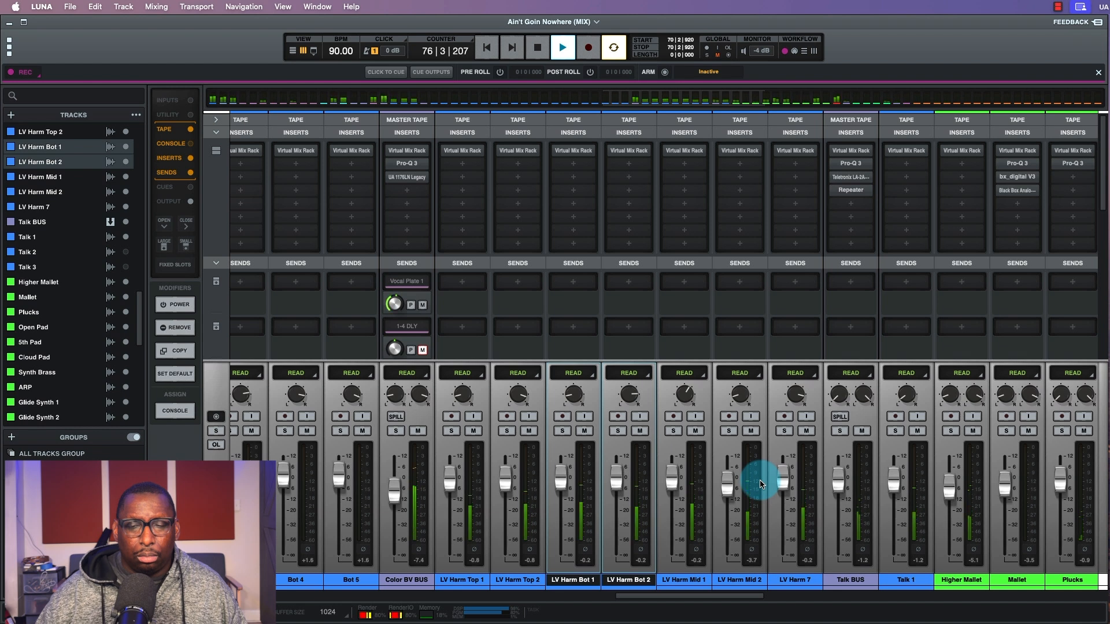
Step: Stop playback and show the hidden Talk 2 and Talk 3 tracks in the mixer
scroll(761, 485, "right", 5)
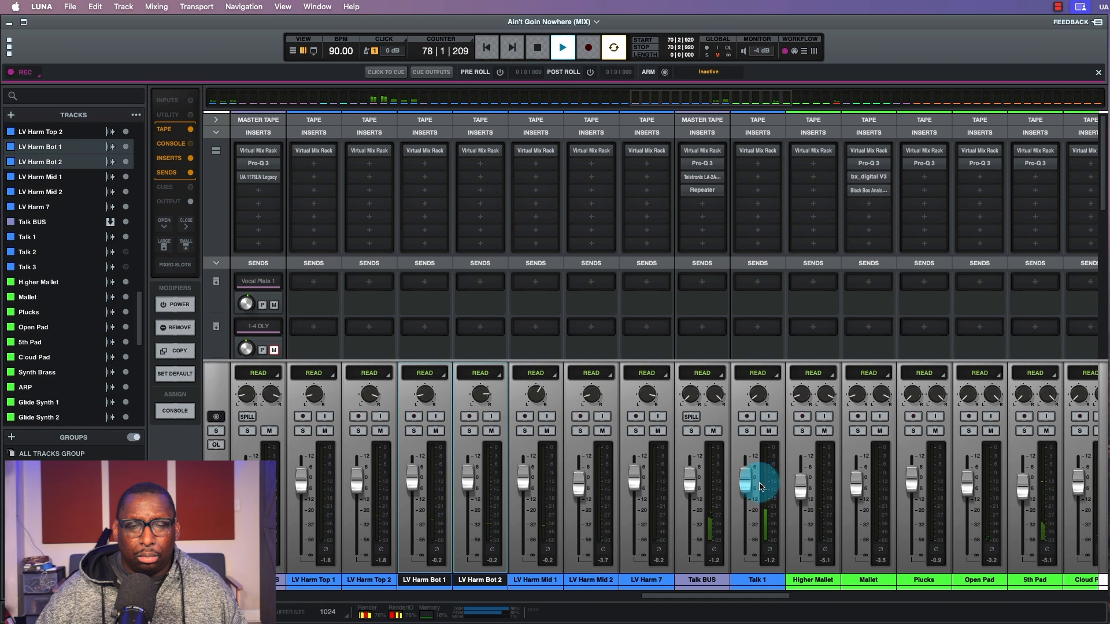
key("space")
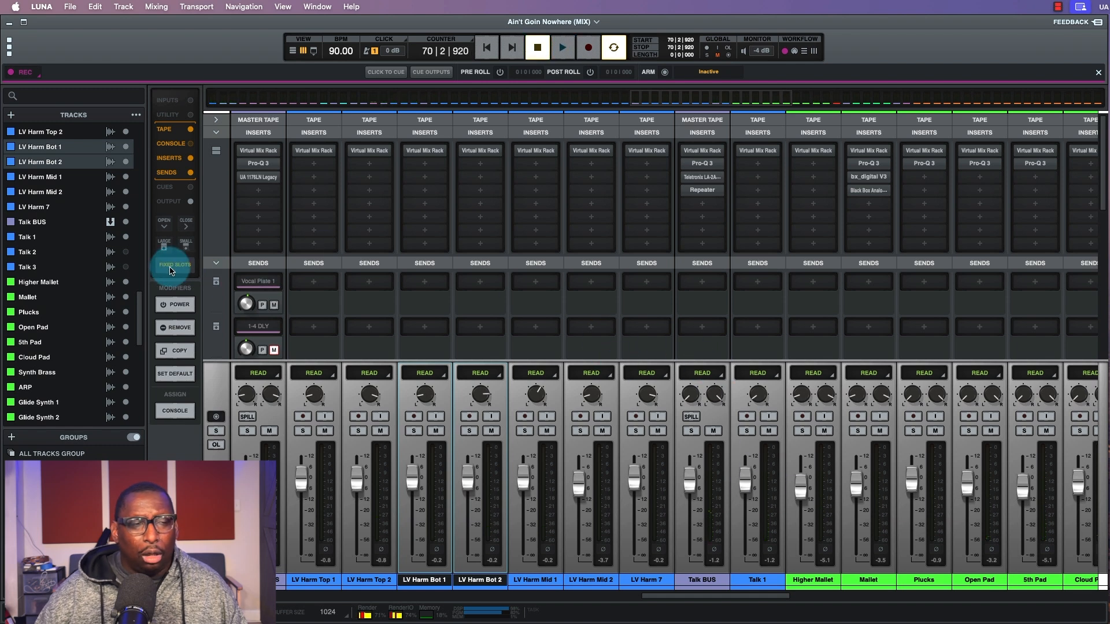
left_click(126, 252)
left_click(125, 267)
left_click(659, 432)
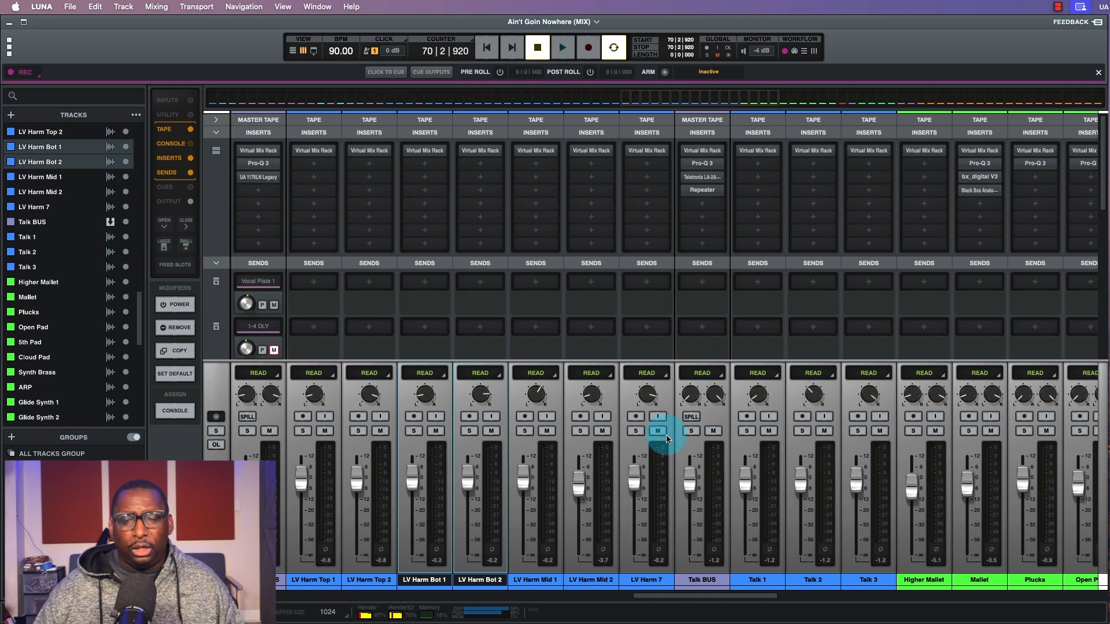